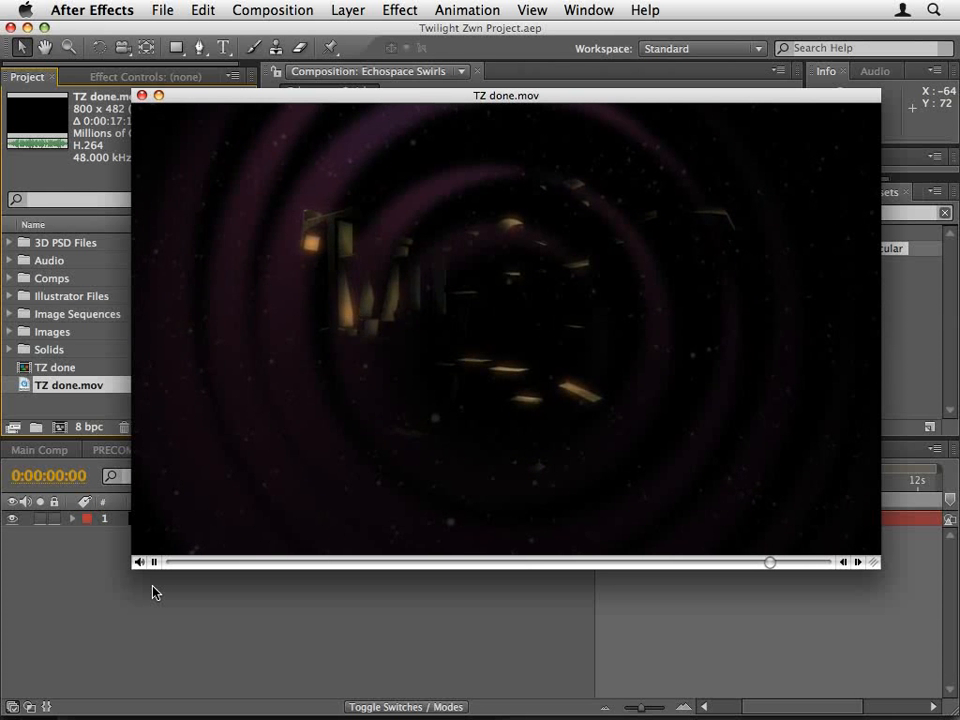
Scrub through the TZ done.mov preview from the opening swirls to the title reveal, and close it.
{"action": "left_click", "coordinate": [194, 562]}
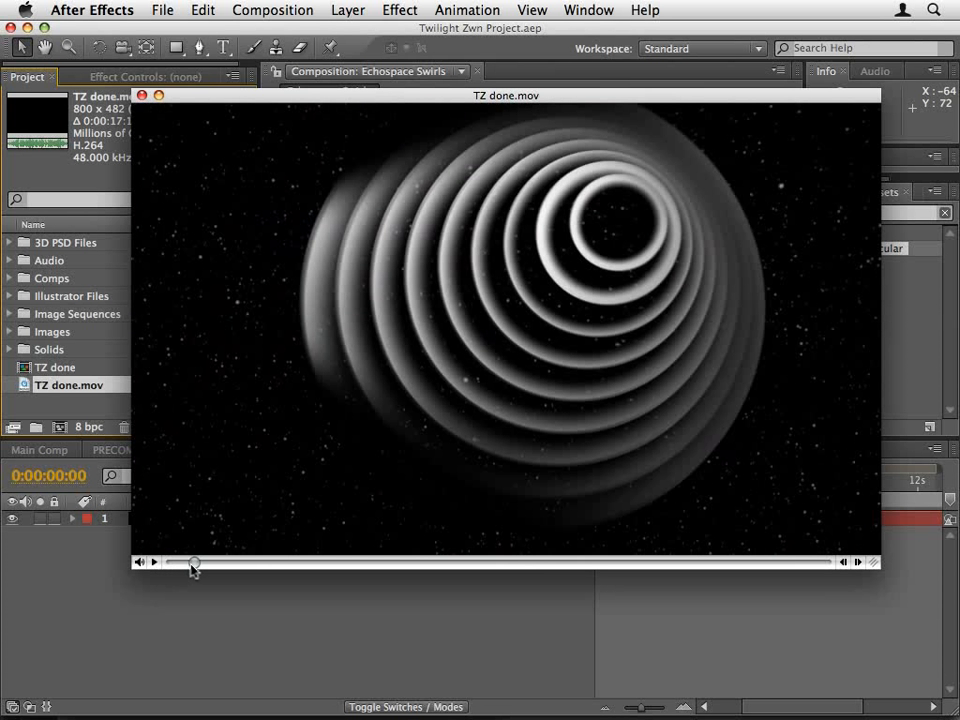
{"action": "left_click_drag", "start_coordinate": [197, 564], "coordinate": [627, 570]}
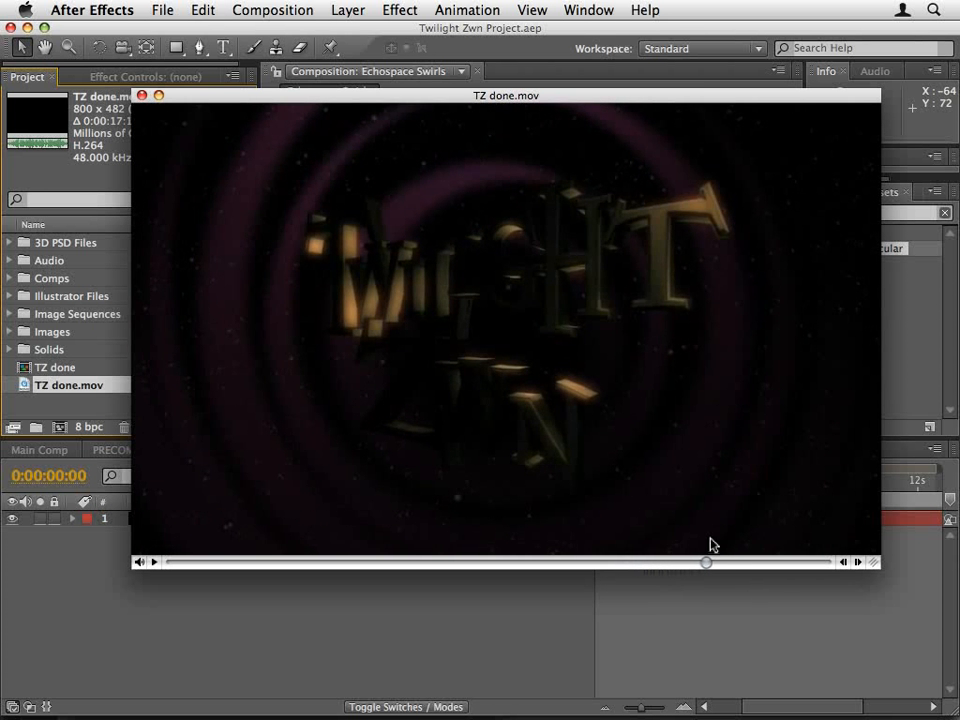
{"action": "left_click_drag", "start_coordinate": [710, 538], "coordinate": [245, 552]}
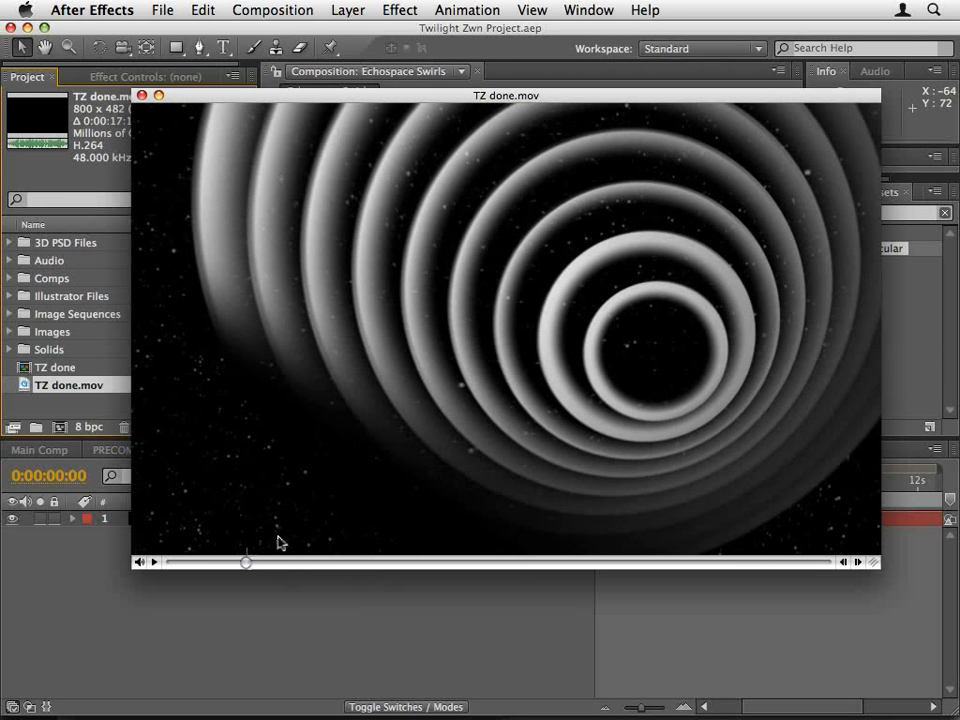
{"action": "left_click_drag", "start_coordinate": [246, 563], "coordinate": [733, 557]}
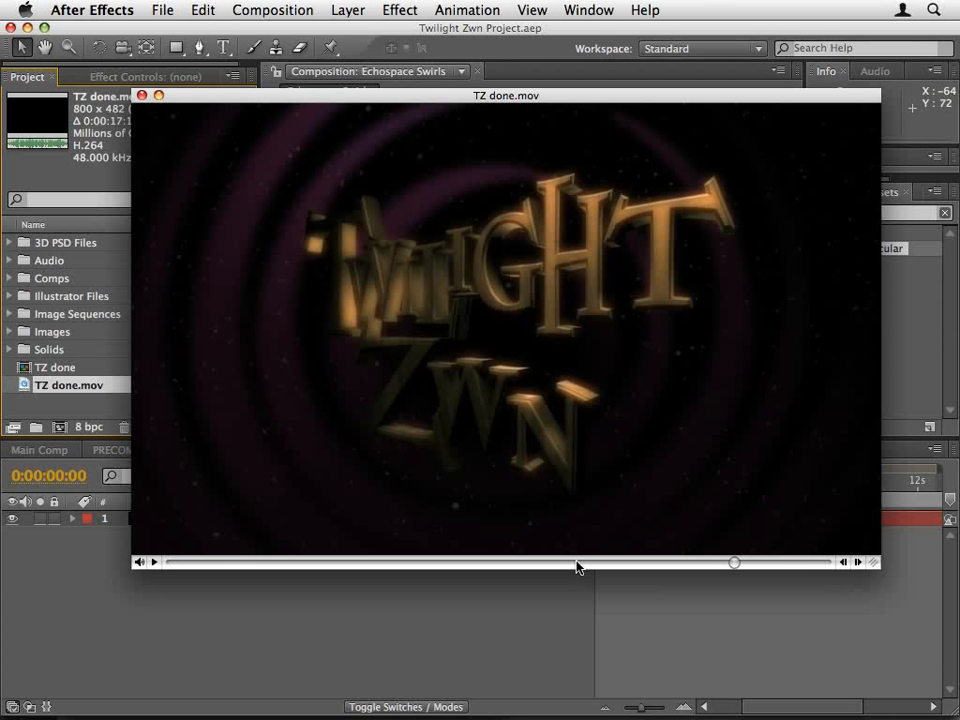
{"action": "left_click", "coordinate": [141, 95]}
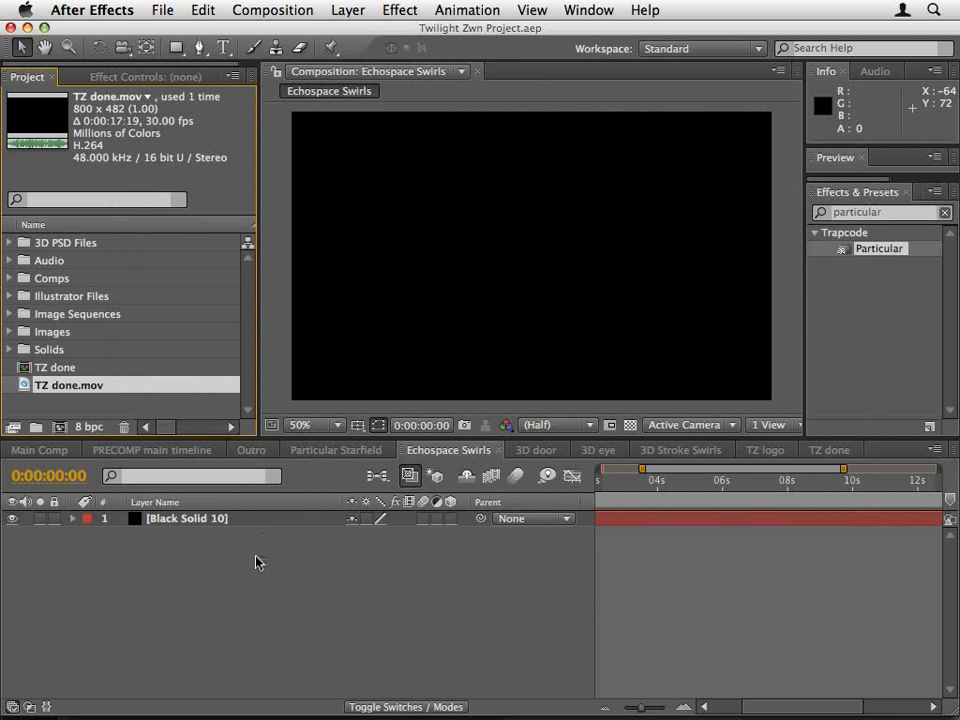
Apply the Trapcode Particular effect to Black Solid 6 in the Particular Starfield composition and enlarge the viewing area above the timeline.
{"action": "left_click", "coordinate": [343, 451]}
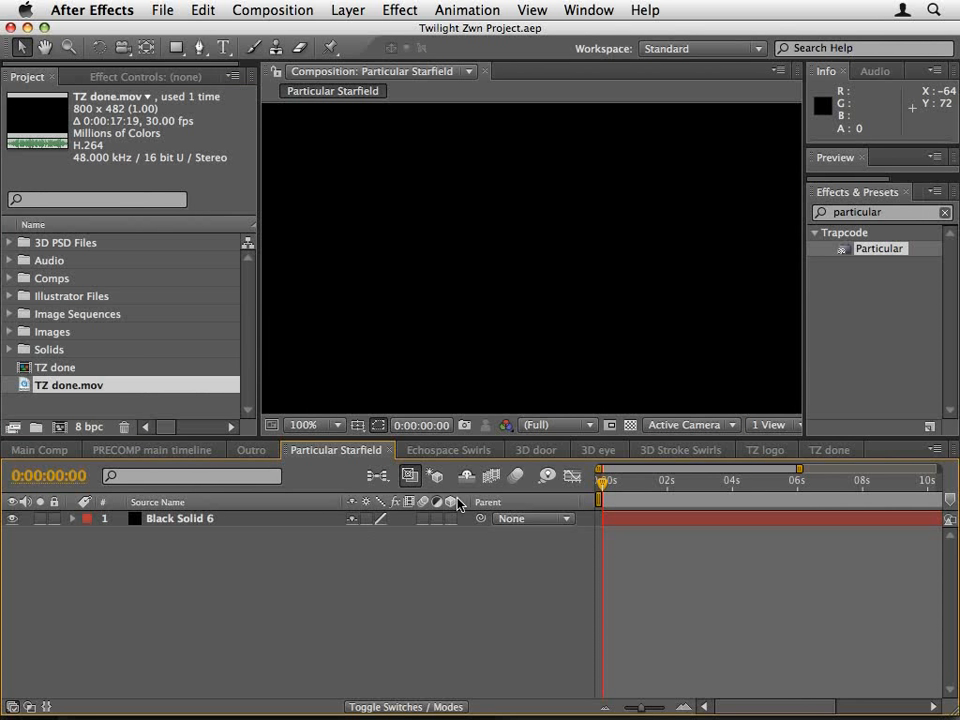
{"action": "left_click", "coordinate": [878, 250]}
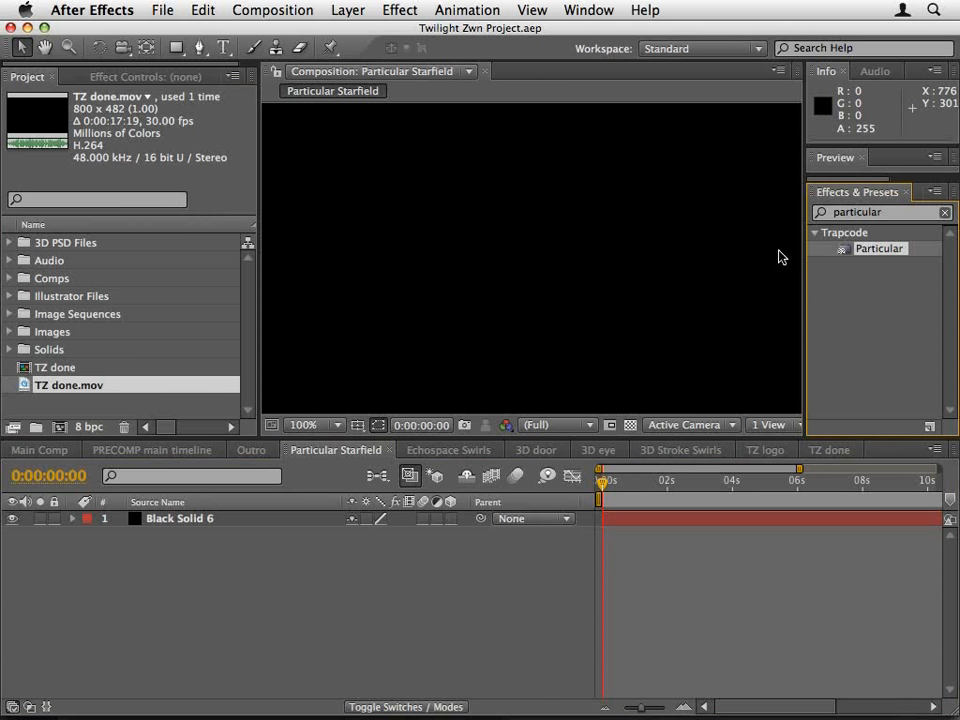
{"action": "left_click_drag", "start_coordinate": [893, 253], "coordinate": [668, 262]}
{"action": "left_click_drag", "start_coordinate": [519, 437], "coordinate": [519, 534]}
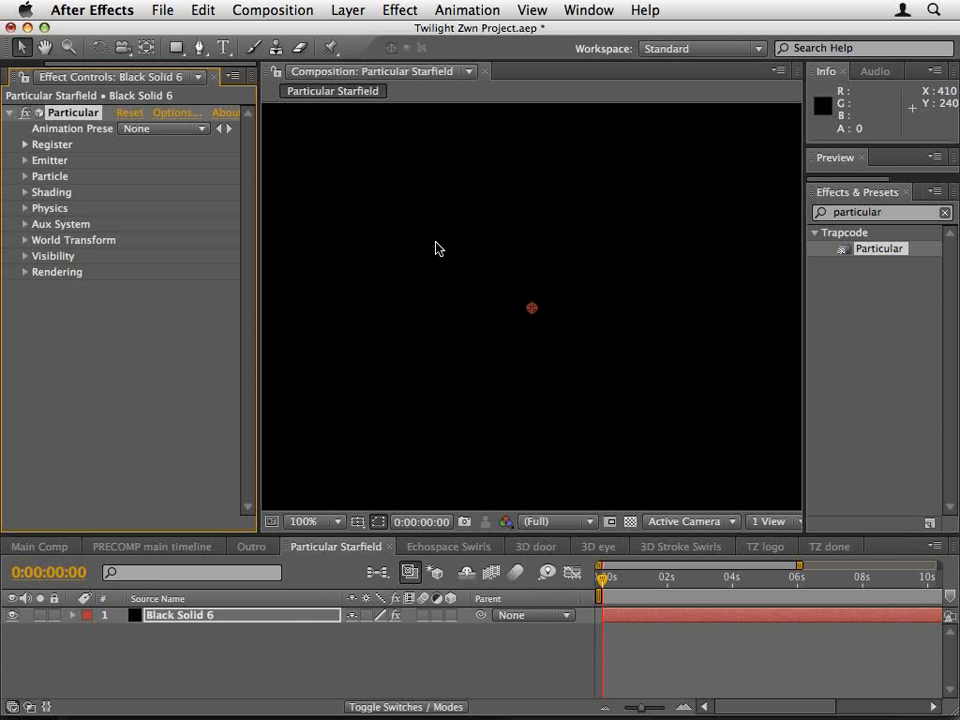
Load the t2_StarfieldStatic1_HD animation preset into the Particular effect.
{"action": "left_click", "coordinate": [146, 129]}
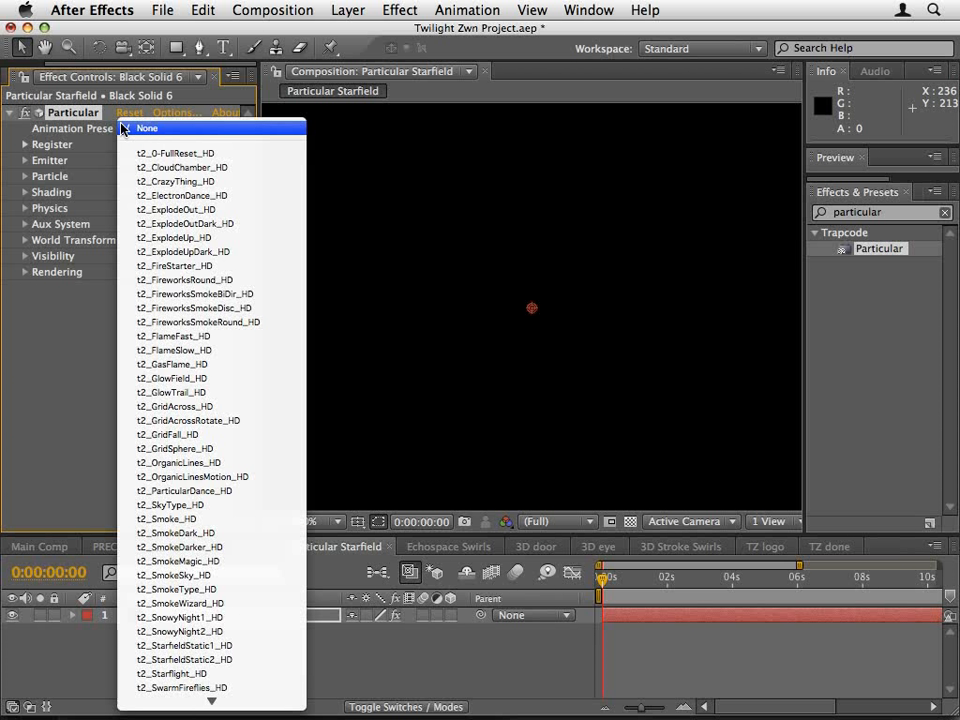
{"action": "mouse_move", "coordinate": [212, 701]}
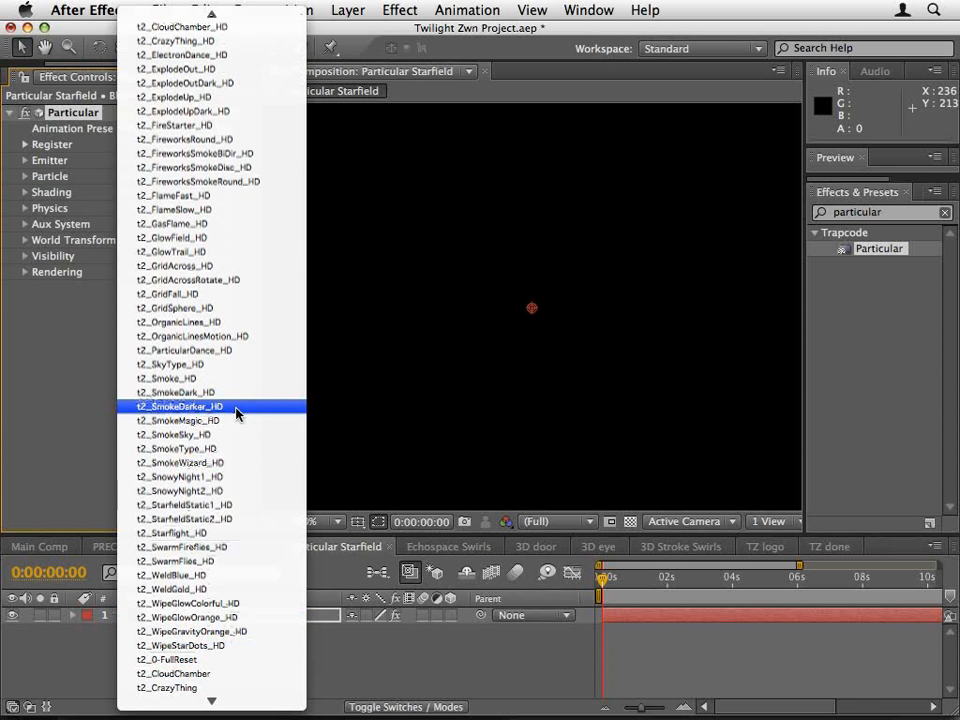
{"action": "left_click", "coordinate": [229, 508]}
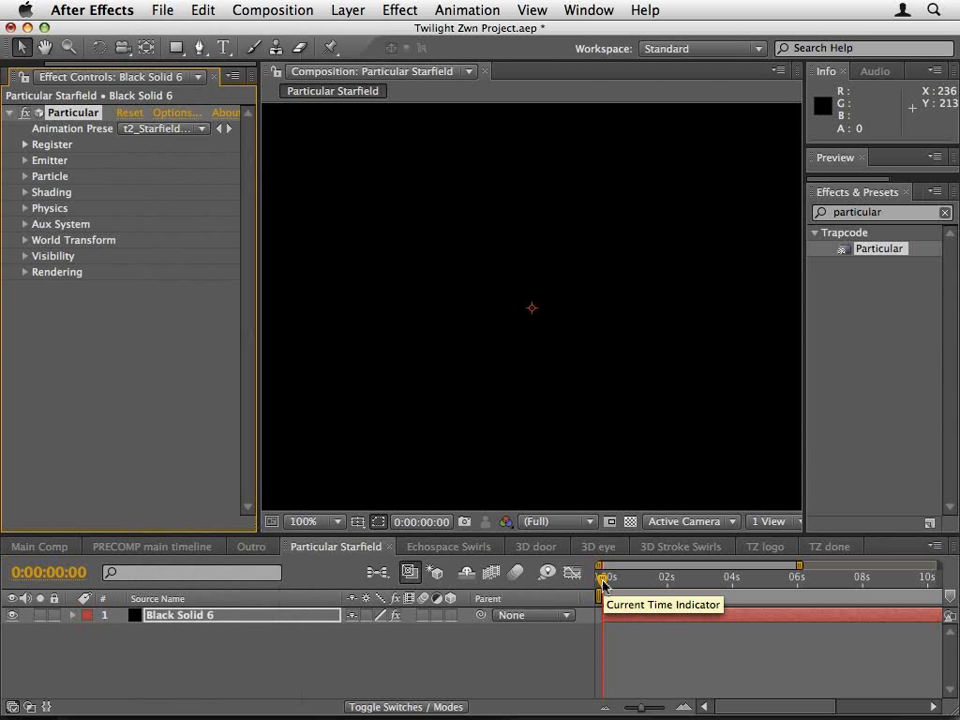
Shift the Black Solid 6 layer earlier in time so the stars already fill the frame at 0:00:00:00.
{"action": "left_click_drag", "start_coordinate": [602, 585], "coordinate": [613, 585]}
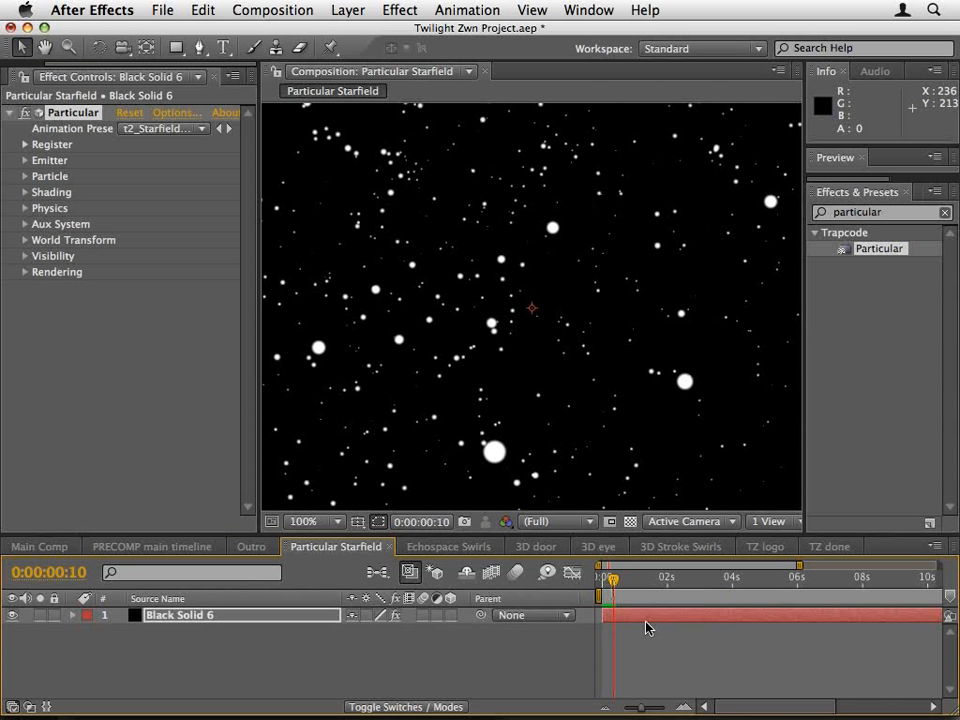
{"action": "left_click", "coordinate": [670, 622]}
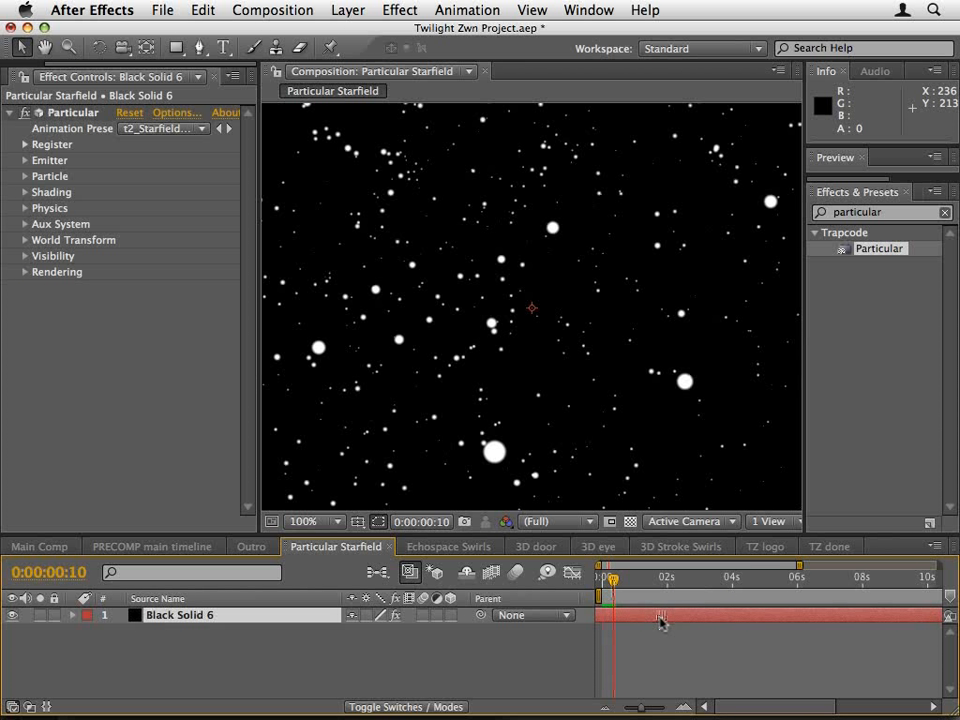
{"action": "left_click_drag", "start_coordinate": [613, 580], "coordinate": [594, 582]}
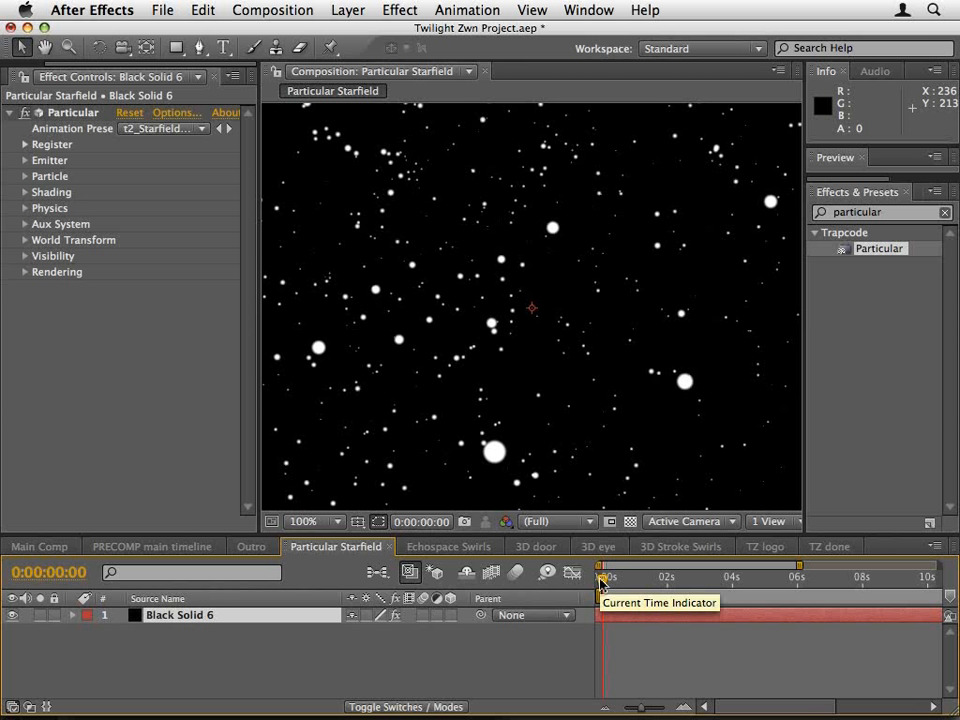
Set Particular's World Transform Z Offset to 360 to move through the starfield.
{"action": "left_click", "coordinate": [20, 242]}
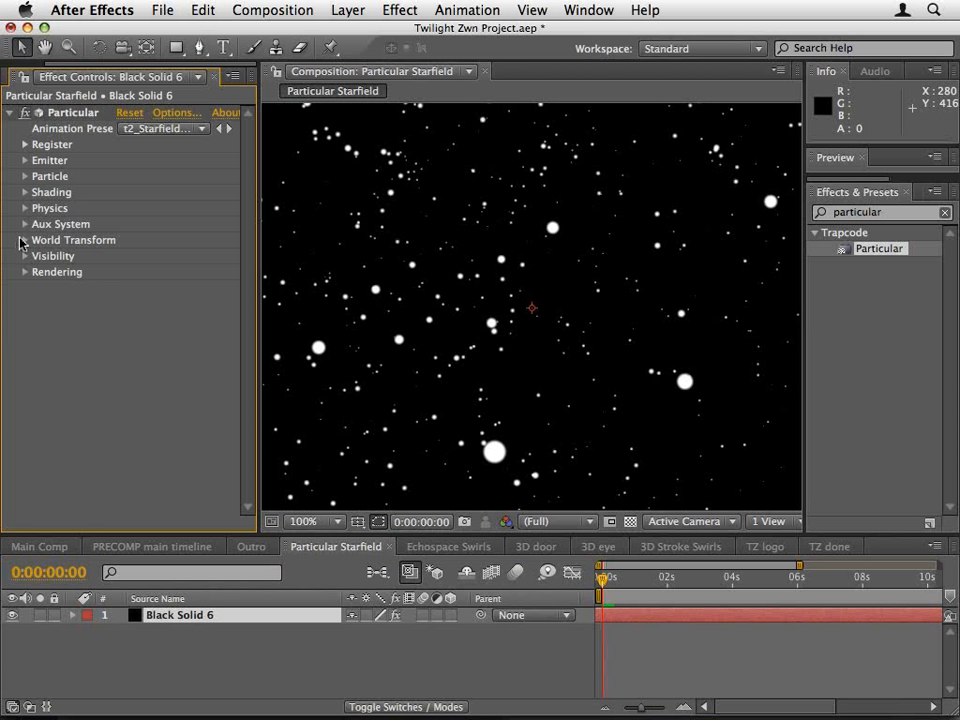
{"action": "left_click", "coordinate": [21, 241]}
{"action": "left_click_drag", "start_coordinate": [124, 336], "coordinate": [197, 342]}
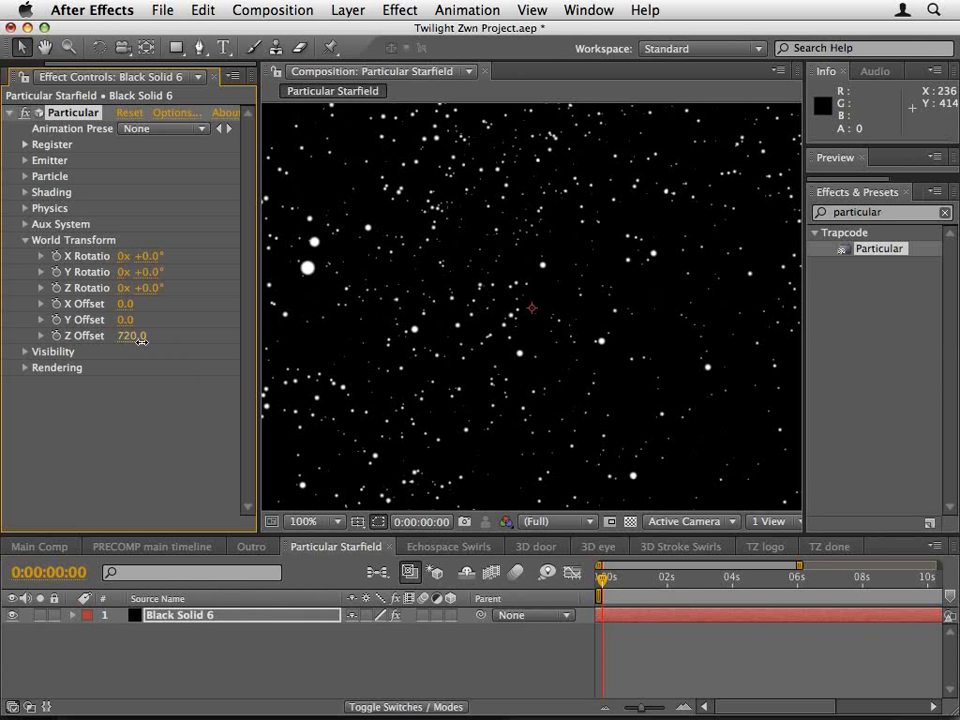
{"action": "left_click_drag", "start_coordinate": [142, 342], "coordinate": [106, 340]}
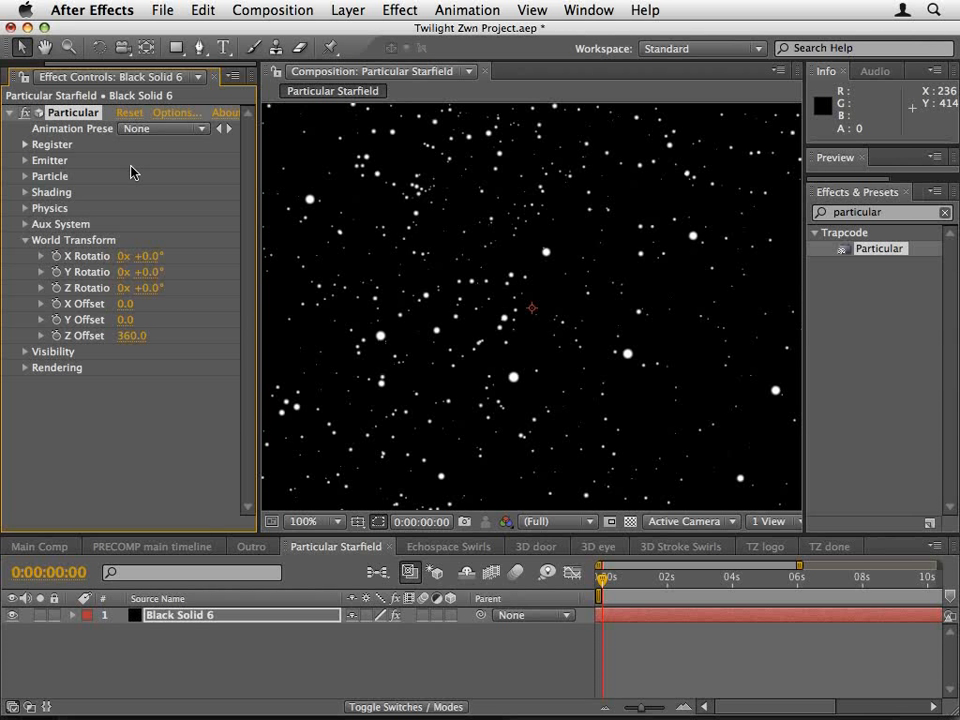
Open TZ done.mov from the project, scrub to the section with stars behind the swirls, and close it.
{"action": "left_click", "coordinate": [24, 76]}
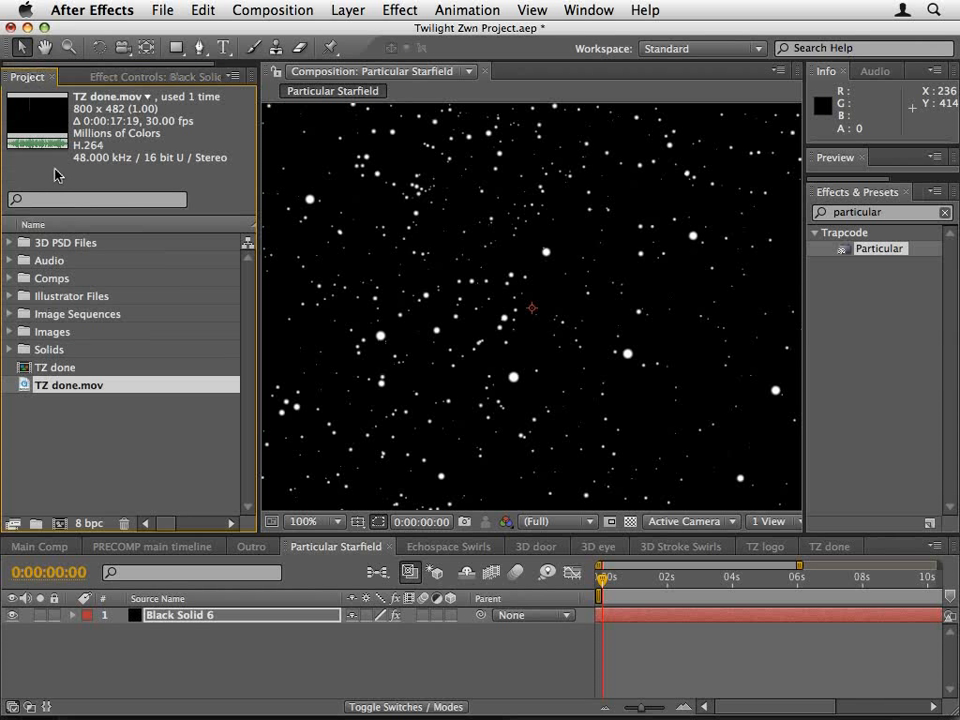
{"action": "double_click", "coordinate": [24, 389]}
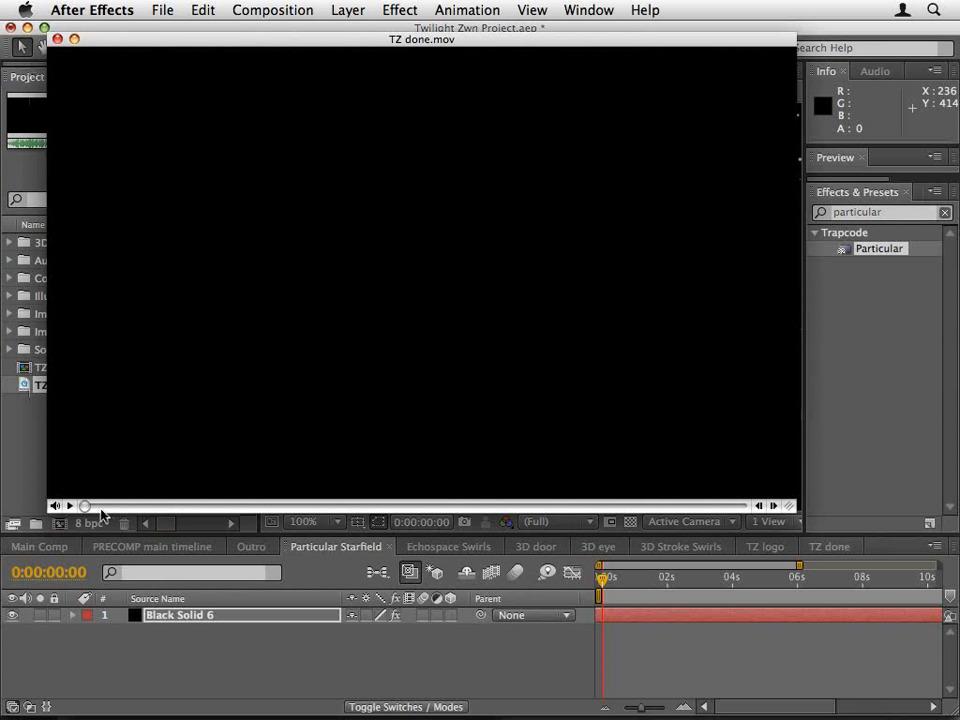
{"action": "left_click_drag", "start_coordinate": [100, 512], "coordinate": [160, 508]}
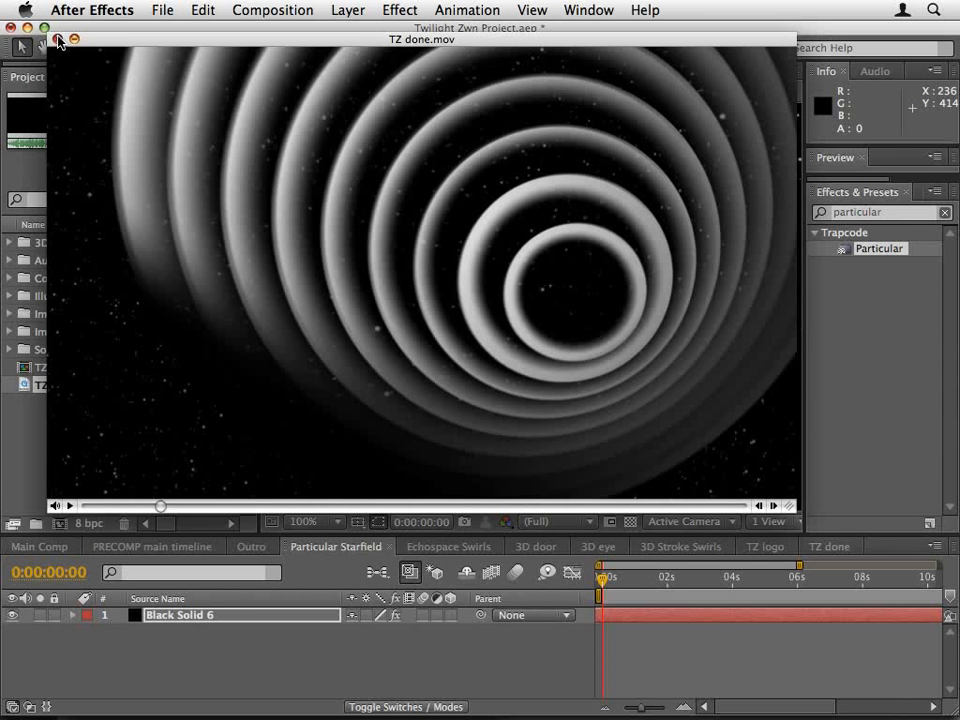
{"action": "left_click", "coordinate": [57, 39]}
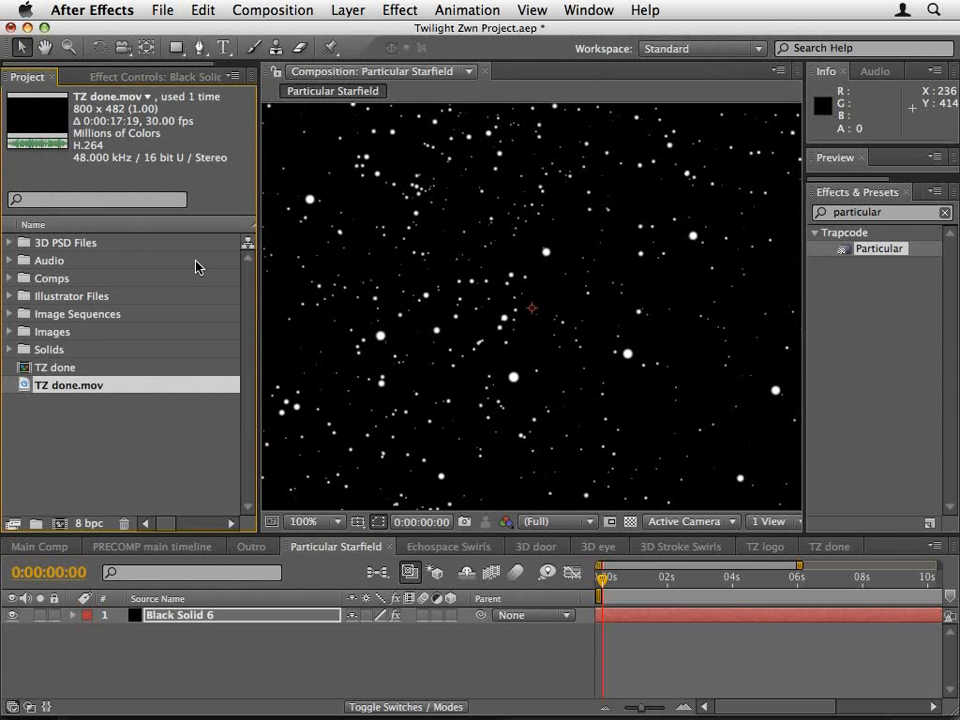
Open the Echospace Swirls composition and review the repeating rings in TZ done.mov as a reference.
{"action": "left_click", "coordinate": [452, 547]}
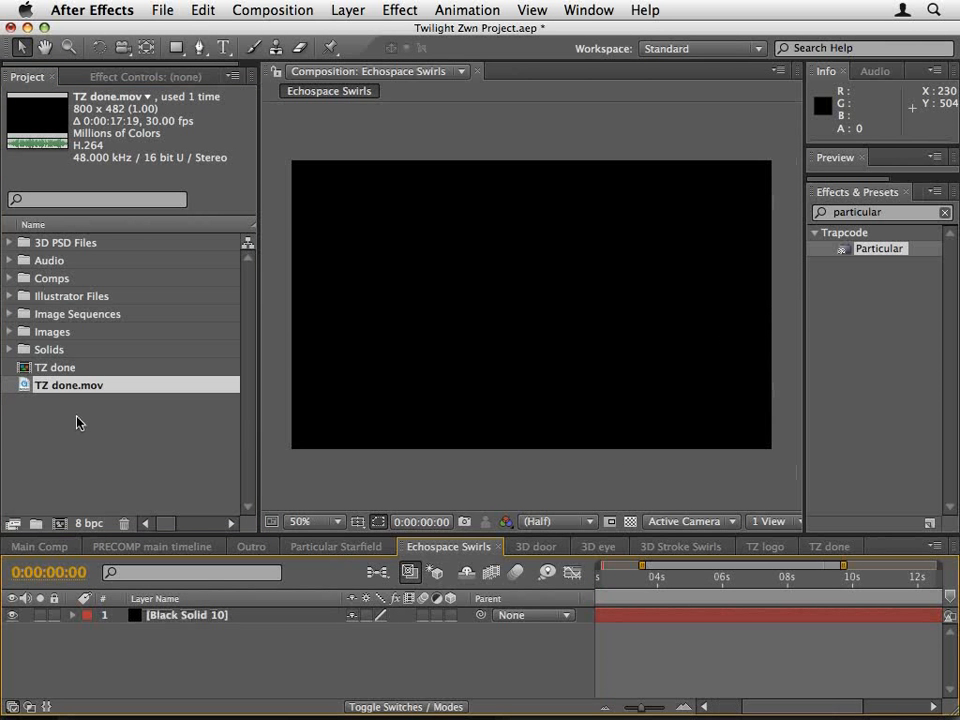
{"action": "double_click", "coordinate": [26, 385]}
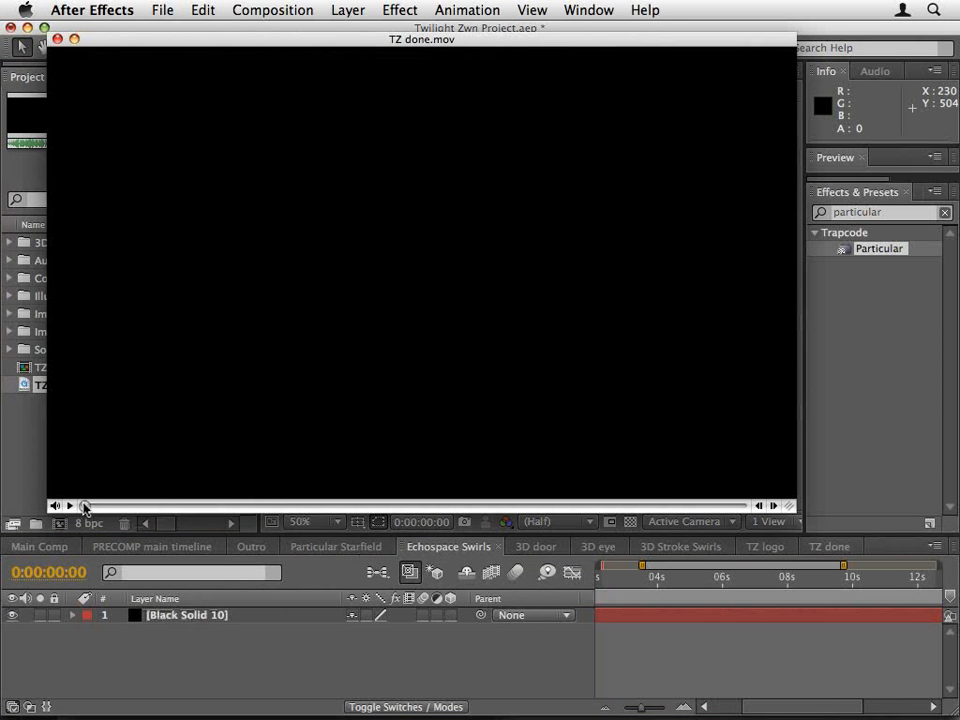
{"action": "left_click_drag", "start_coordinate": [84, 507], "coordinate": [140, 507]}
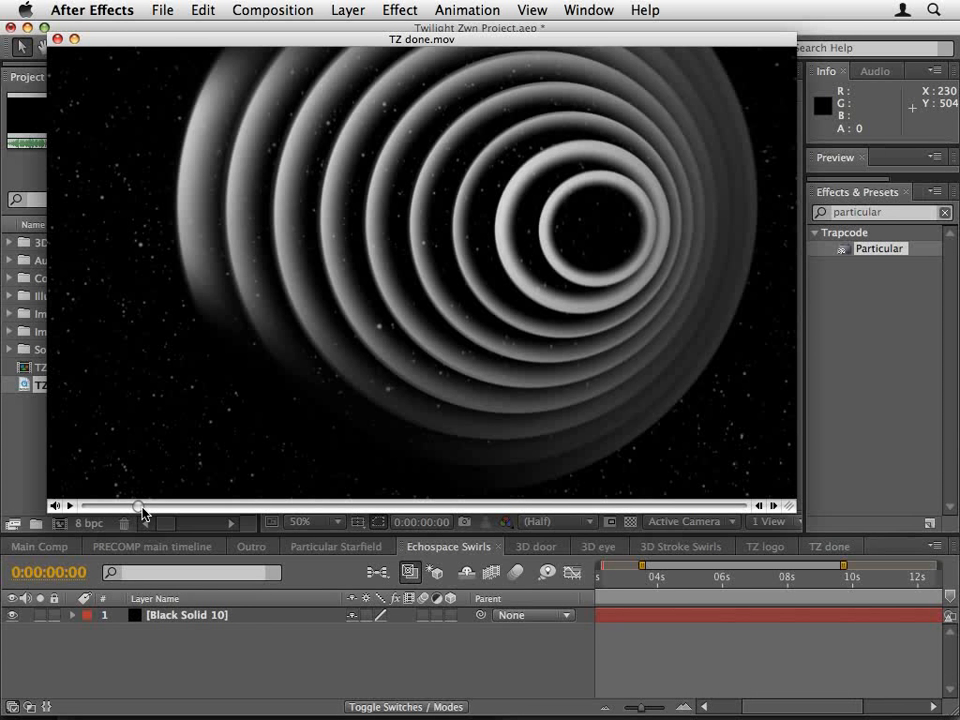
{"action": "left_click", "coordinate": [57, 39]}
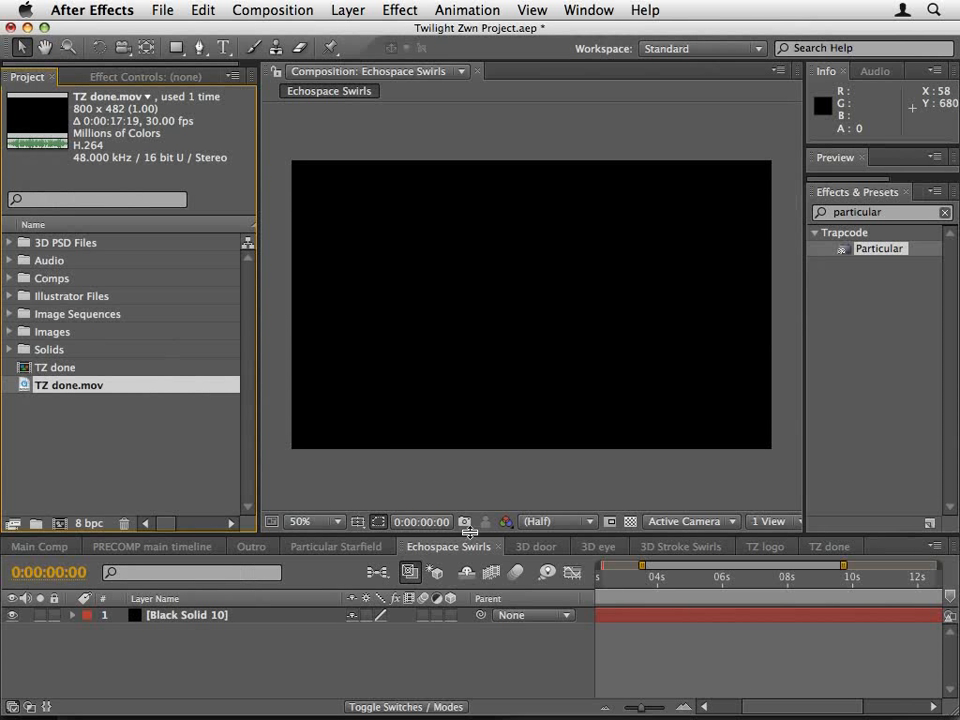
Search the effects for "echo" and apply Trapcode Echospace to Black Solid 10.
{"action": "left_click", "coordinate": [248, 618]}
{"action": "left_click", "coordinate": [870, 212]}
{"action": "type", "text": "echo"}
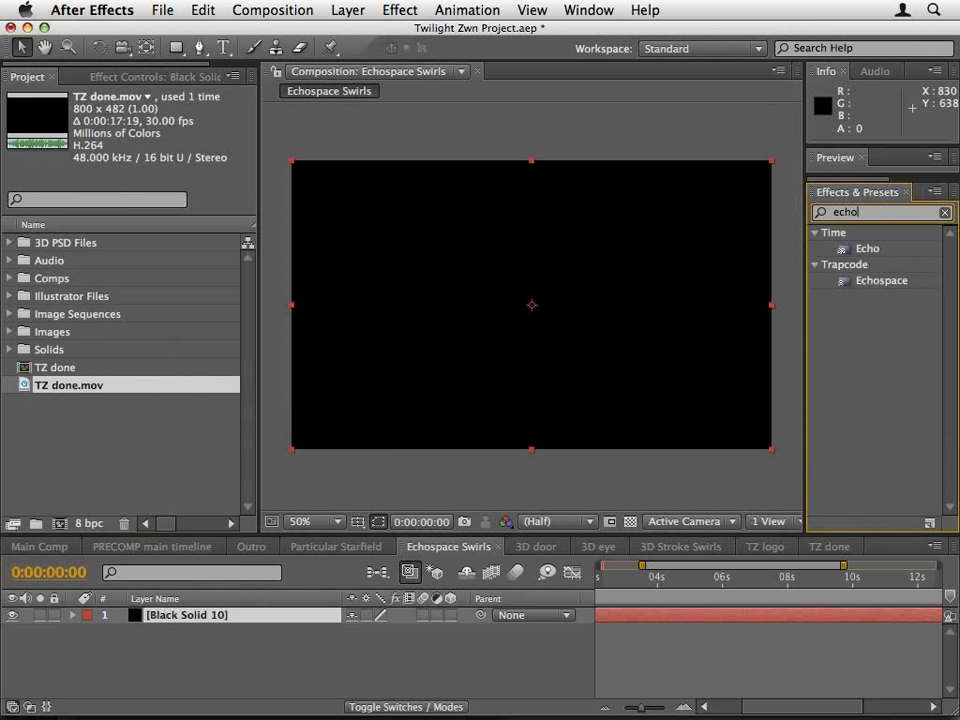
{"action": "left_click", "coordinate": [897, 287]}
{"action": "double_click", "coordinate": [897, 287]}
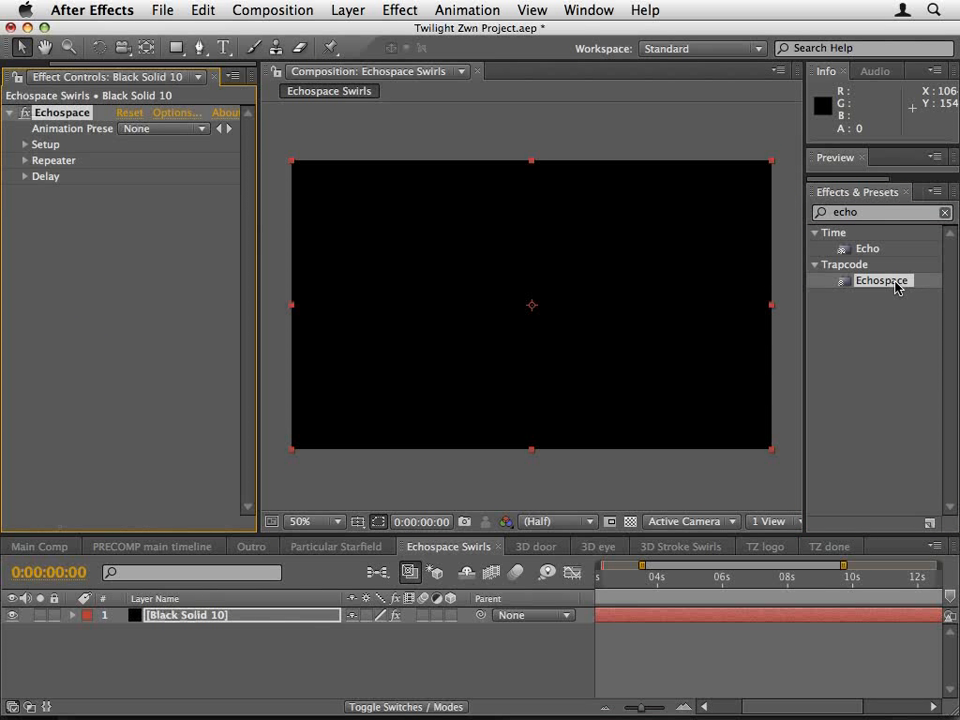
Add the Generate Circle effect to Black Solid 10 and place it above Echospace in the effect order.
{"action": "left_click", "coordinate": [866, 212]}
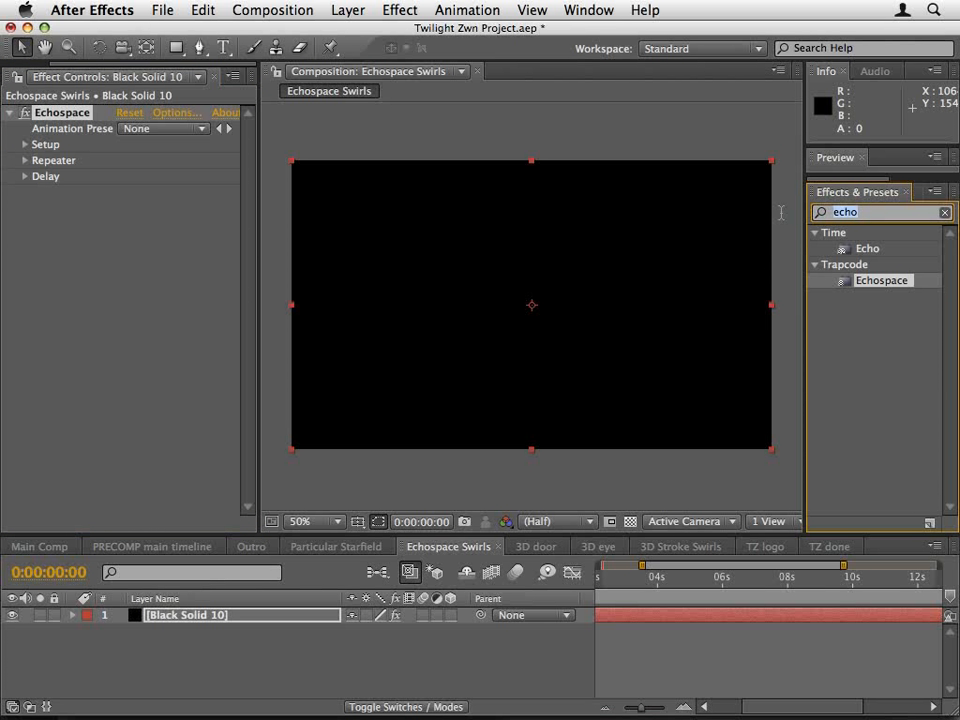
{"action": "type", "text": "circle"}
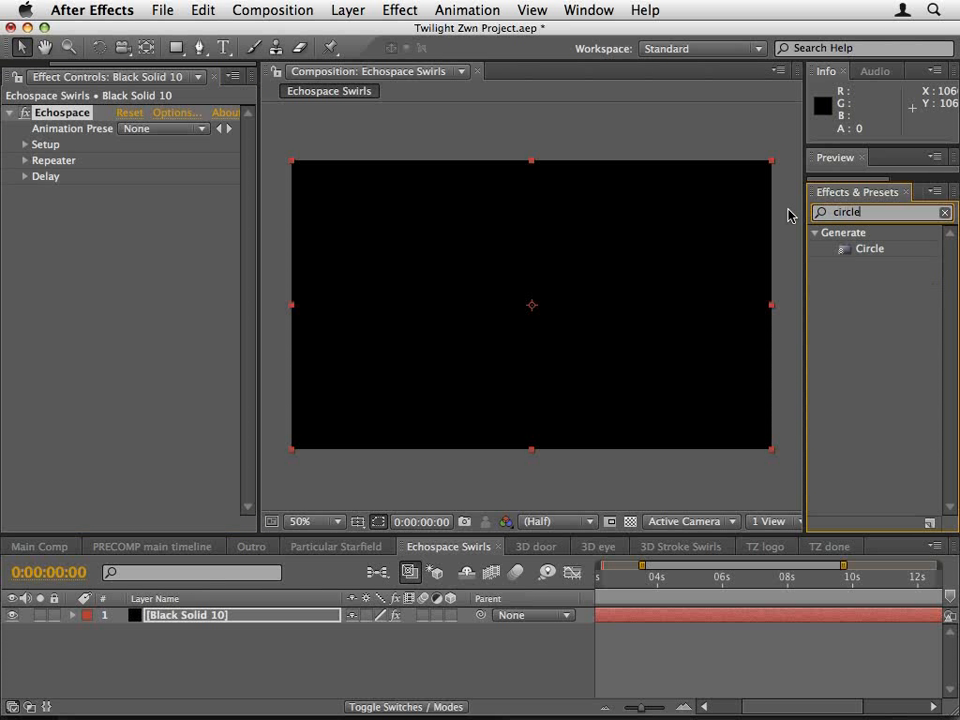
{"action": "double_click", "coordinate": [868, 249]}
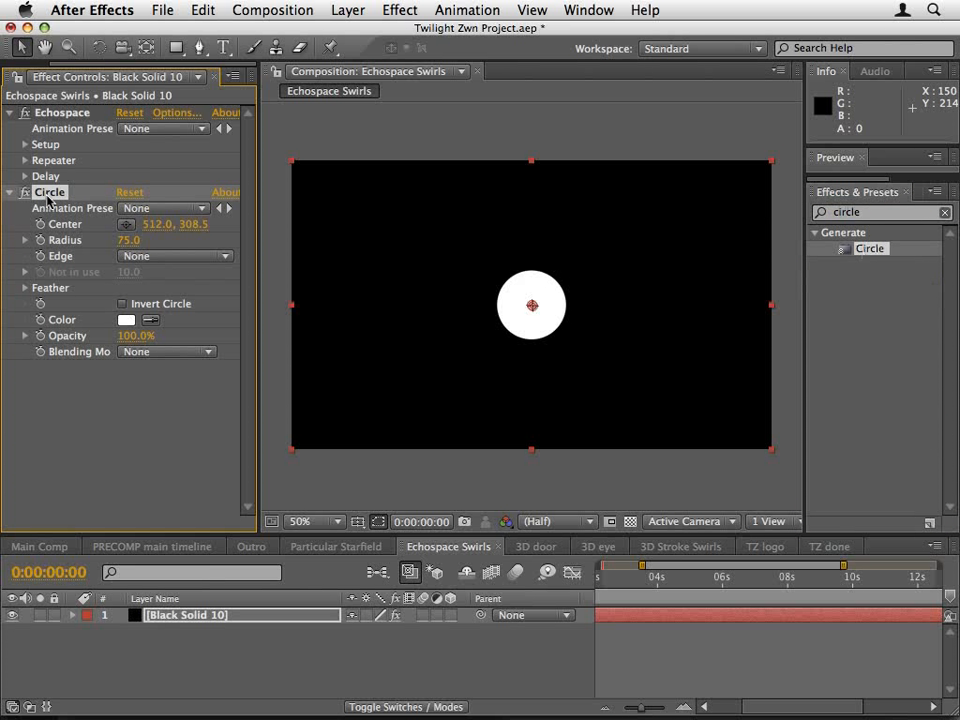
{"action": "left_click_drag", "start_coordinate": [49, 196], "coordinate": [45, 100]}
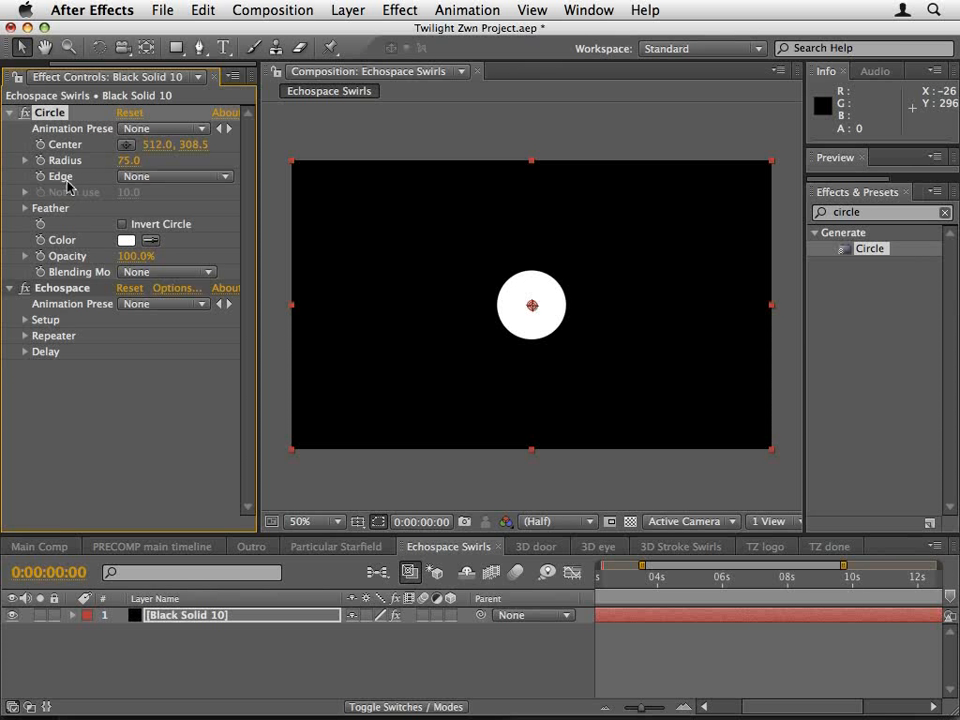
Turn the circle into a ring with Edge set to Edge Radius, a Radius of 232 and an Edge Radius of 289.
{"action": "left_click", "coordinate": [149, 177]}
{"action": "left_click", "coordinate": [158, 193]}
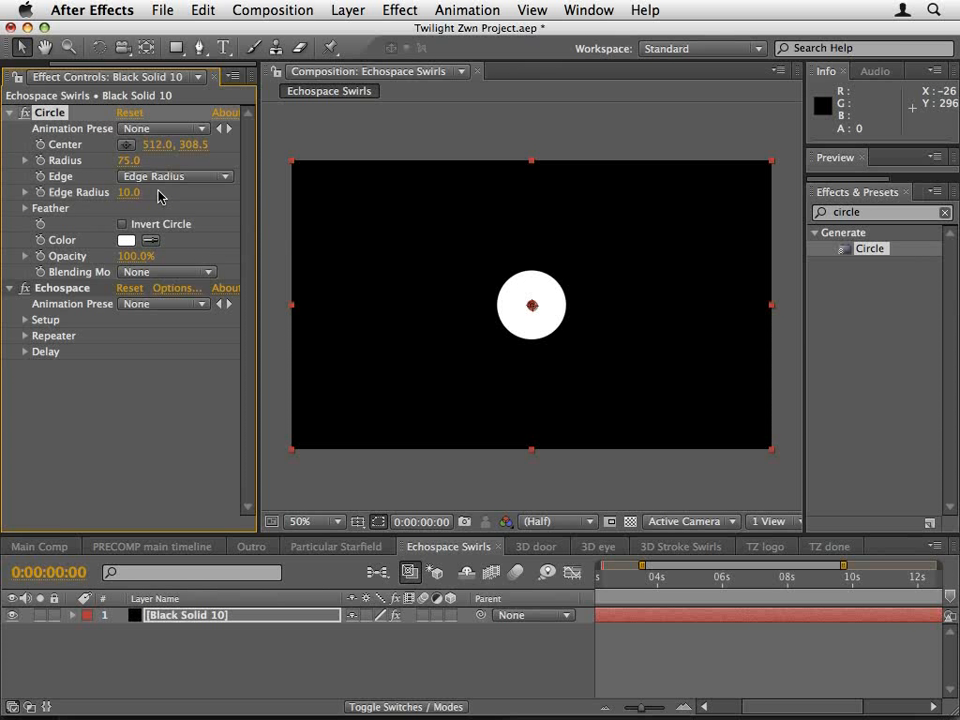
{"action": "left_click_drag", "start_coordinate": [128, 160], "coordinate": [273, 162]}
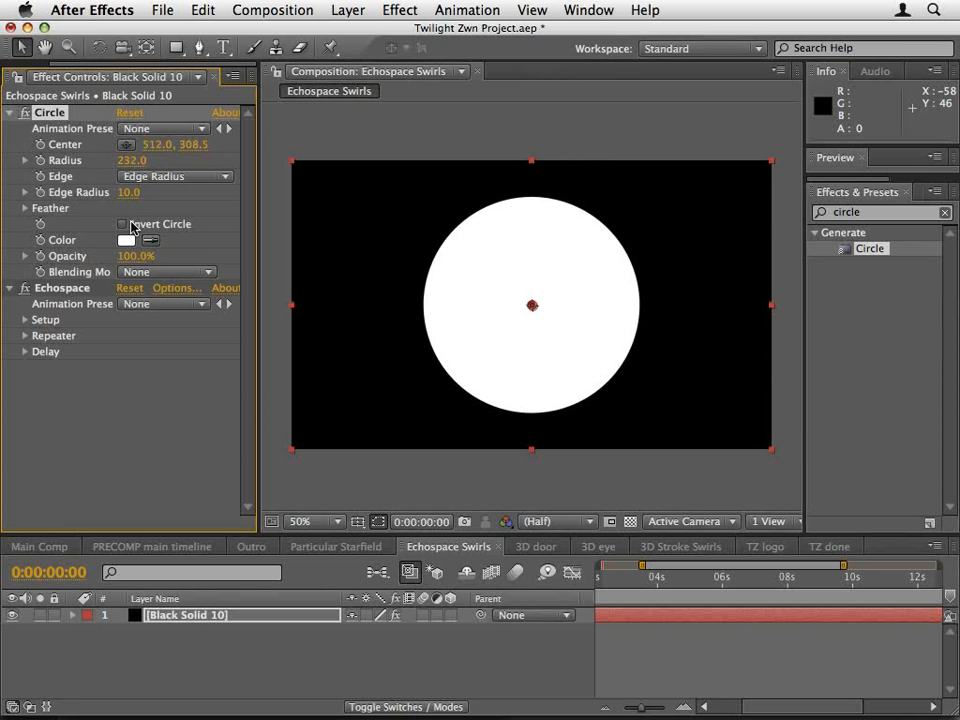
{"action": "left_click_drag", "start_coordinate": [128, 192], "coordinate": [392, 203]}
Feather the inner edge of the Circle effect's ring to 86.
{"action": "left_click", "coordinate": [25, 208]}
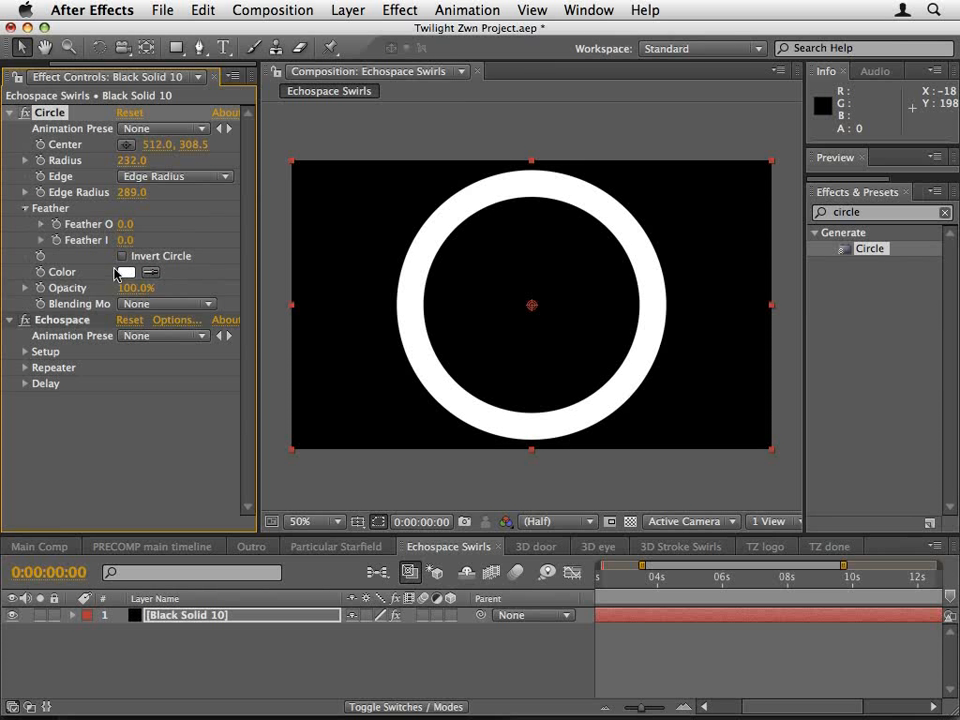
{"action": "left_click_drag", "start_coordinate": [258, 240], "coordinate": [342, 244]}
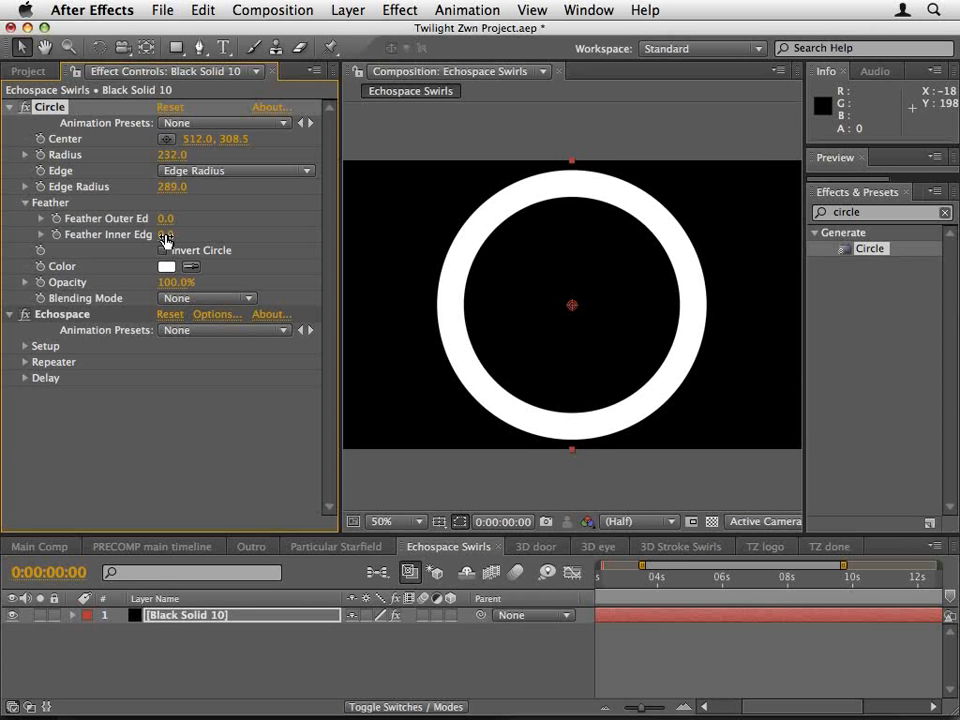
{"action": "left_click_drag", "start_coordinate": [165, 236], "coordinate": [247, 240]}
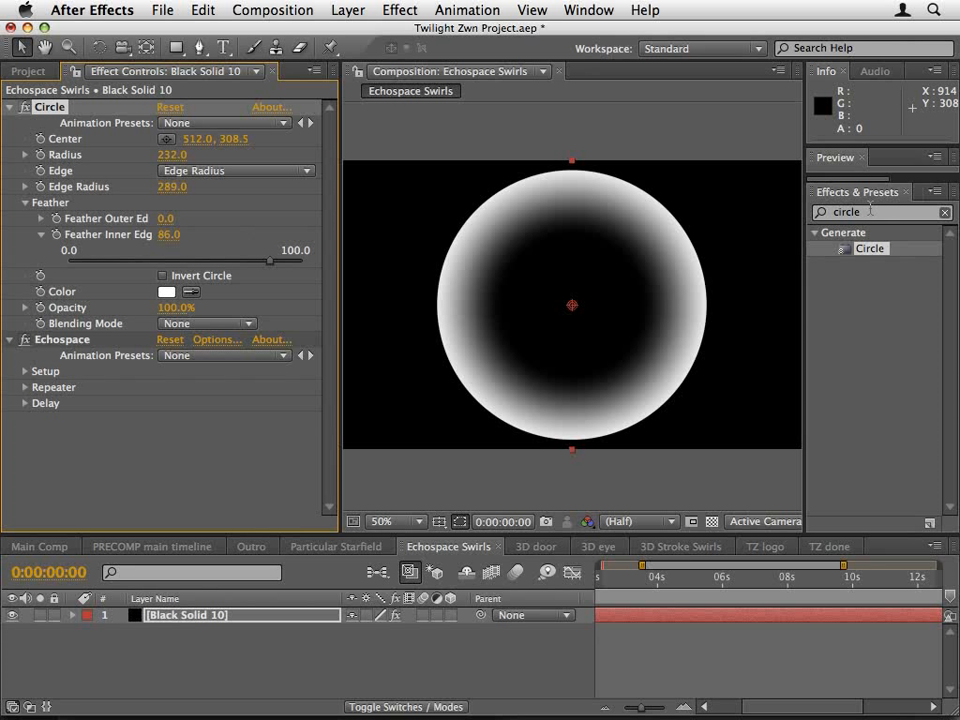
Find the Bevel Alpha effect and apply it to Black Solid 10 with an Edge Thickness of 24.90.
{"action": "key", "text": "super+5"}
{"action": "type", "text": "bevel"}
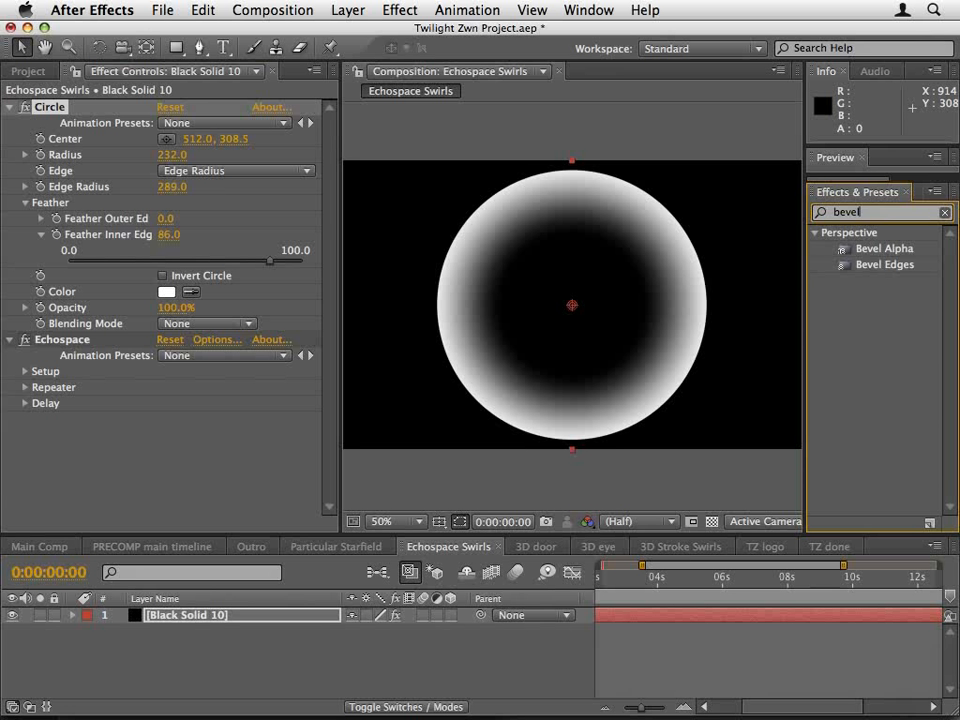
{"action": "double_click", "coordinate": [850, 249]}
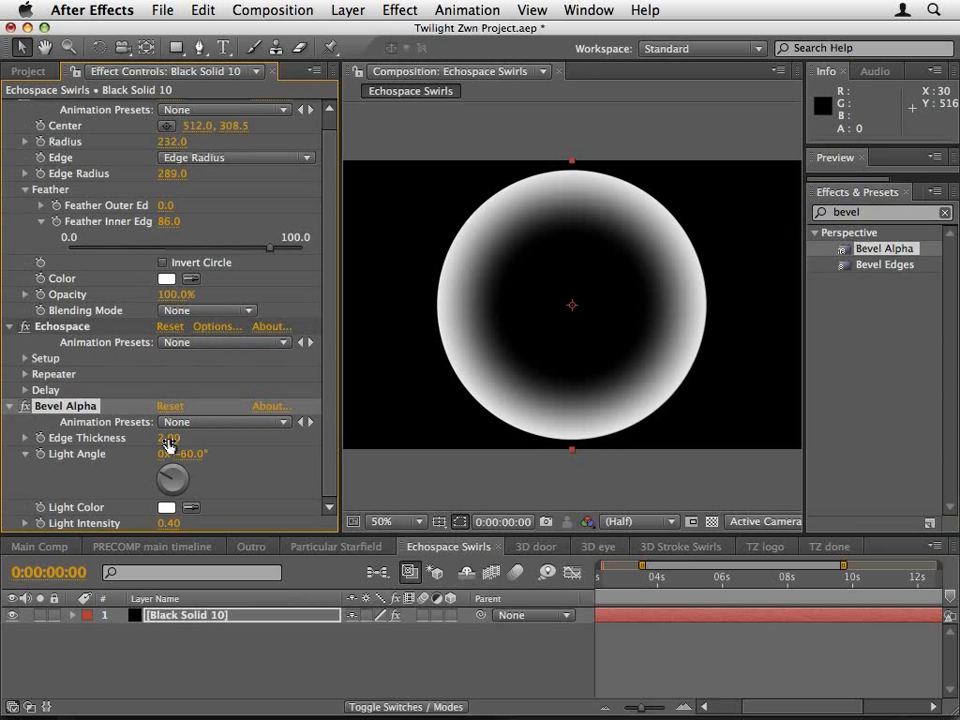
{"action": "left_click_drag", "start_coordinate": [170, 441], "coordinate": [372, 425]}
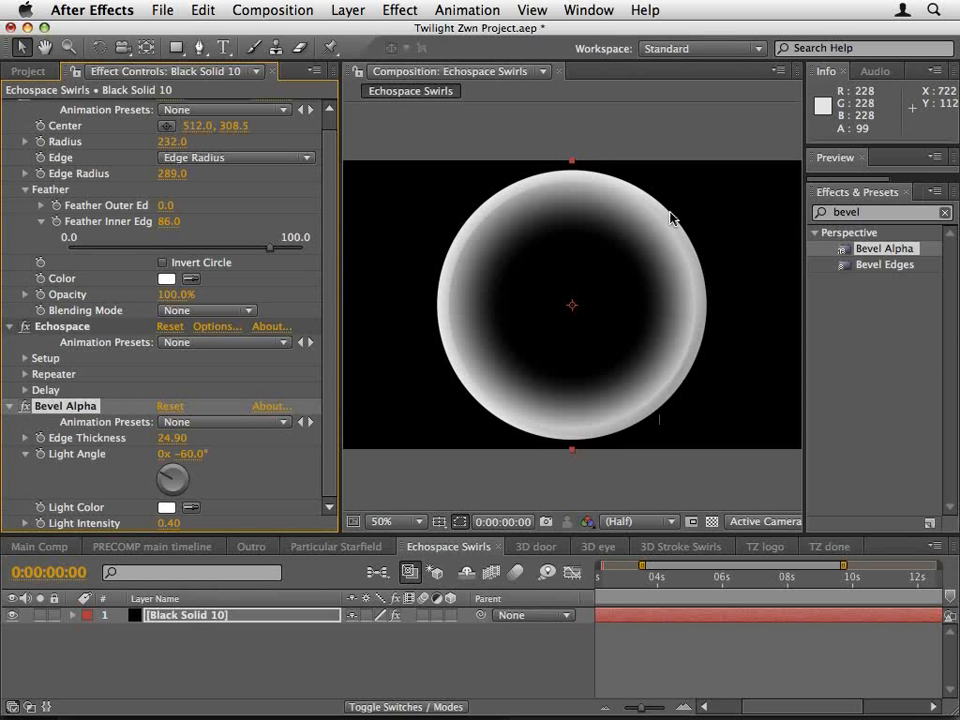
{"action": "scroll", "coordinate": [50, 99], "scroll_direction": "up", "scroll_amount": 1}
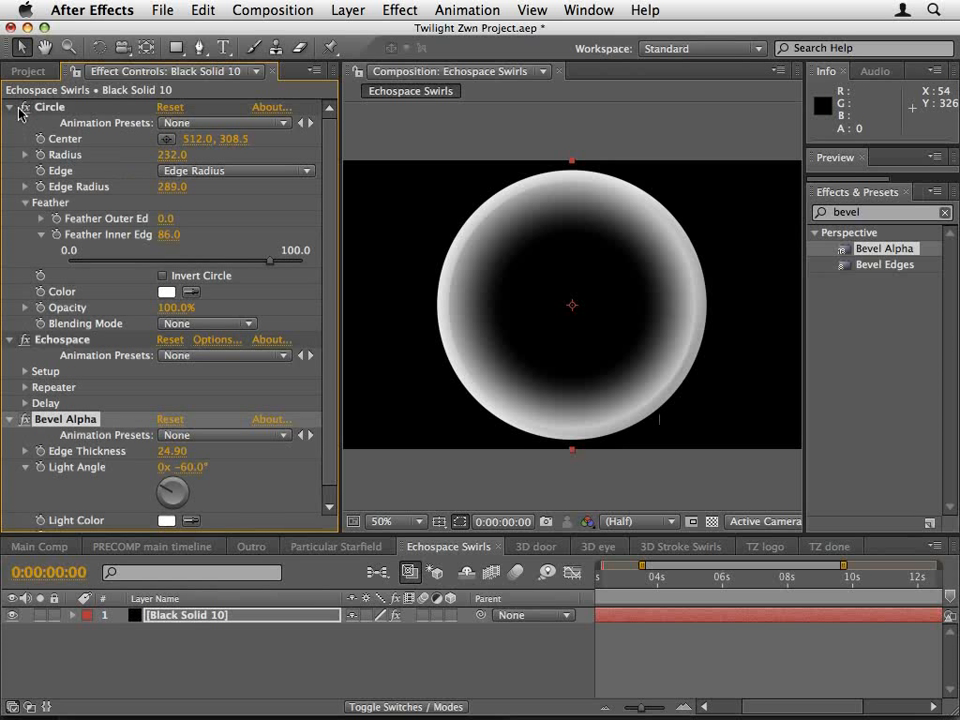
{"action": "left_click", "coordinate": [11, 107]}
{"action": "left_click", "coordinate": [11, 123]}
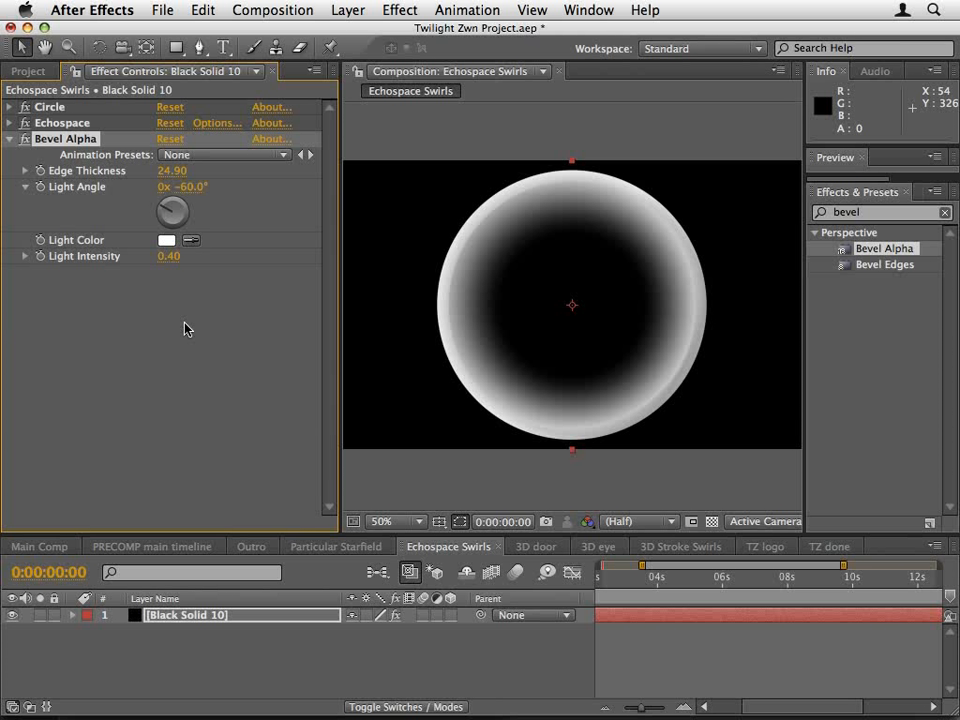
{"action": "right_click", "coordinate": [225, 616]}
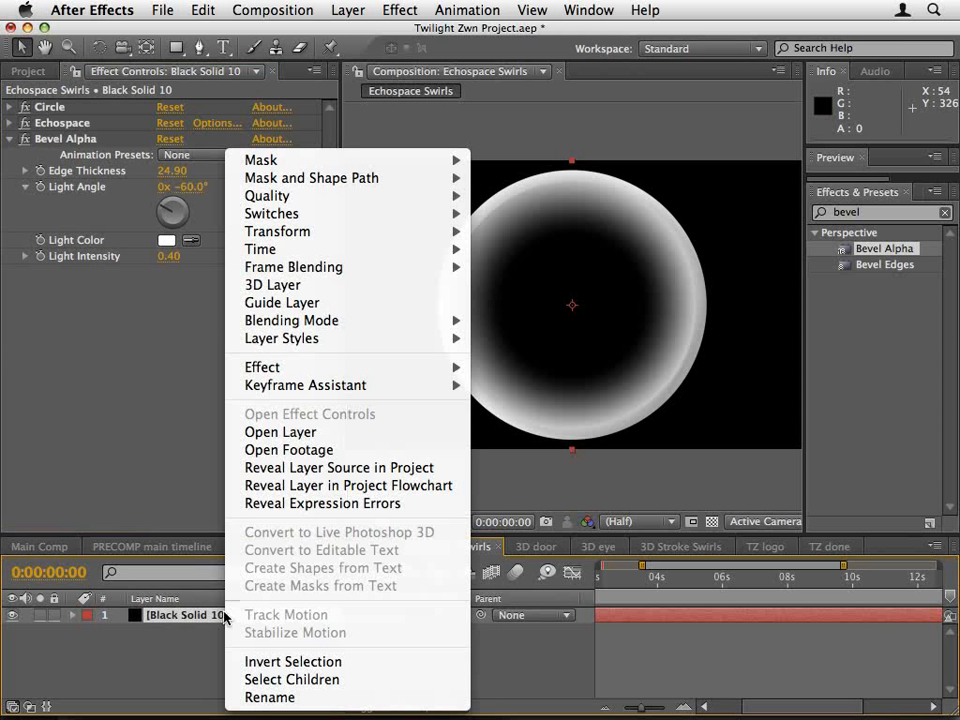
{"action": "mouse_move", "coordinate": [349, 338]}
{"action": "left_click", "coordinate": [138, 409]}
Move Bevel Alpha above Echospace in the effect order of Black Solid 10 and collapse its settings.
{"action": "left_click", "coordinate": [72, 144]}
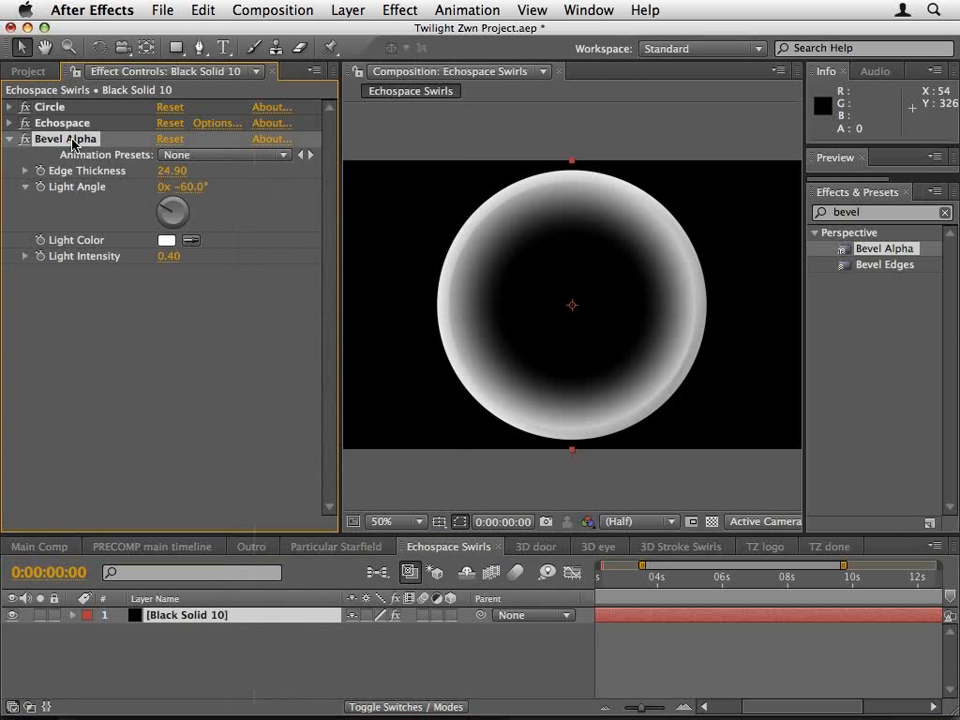
{"action": "left_click_drag", "start_coordinate": [72, 144], "coordinate": [73, 120]}
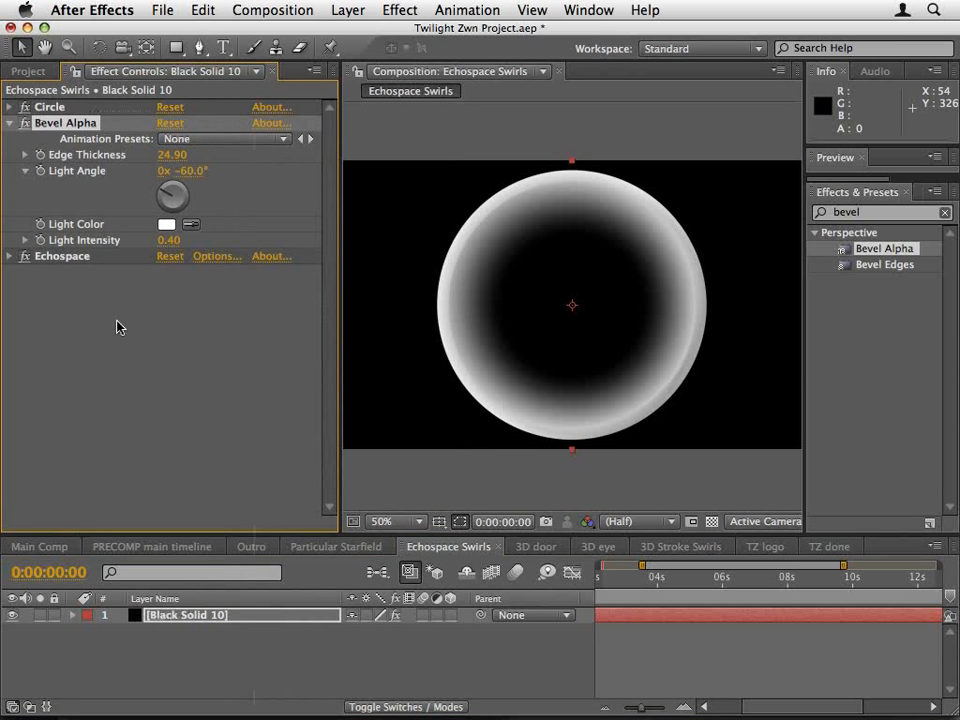
{"action": "left_click", "coordinate": [10, 122]}
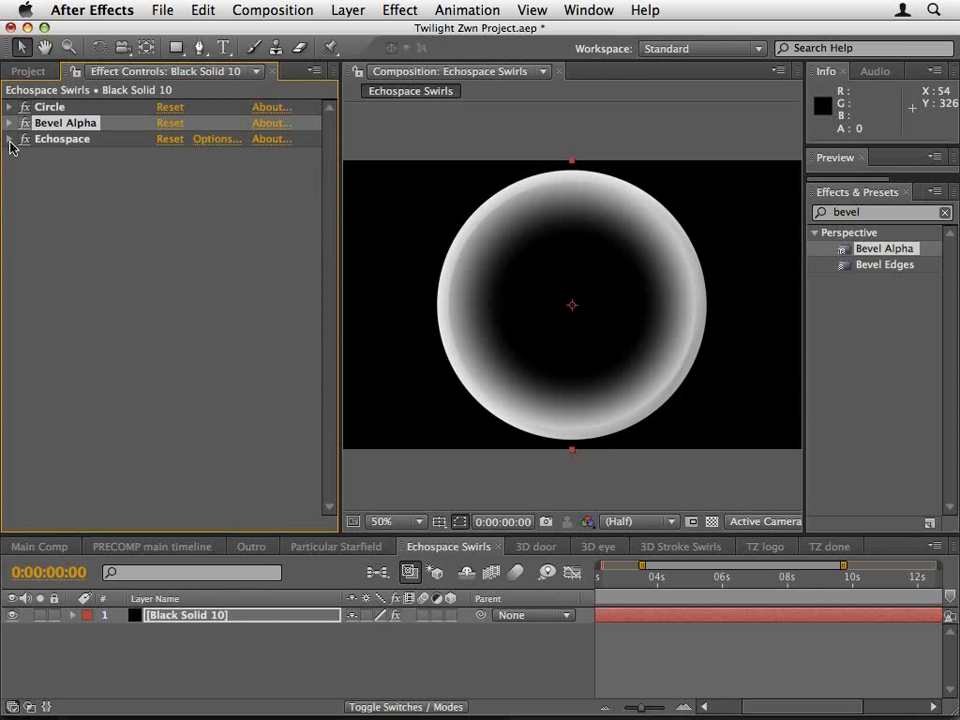
Set the number of Echospace Instances to 8 in the Setup group.
{"action": "left_click", "coordinate": [9, 140]}
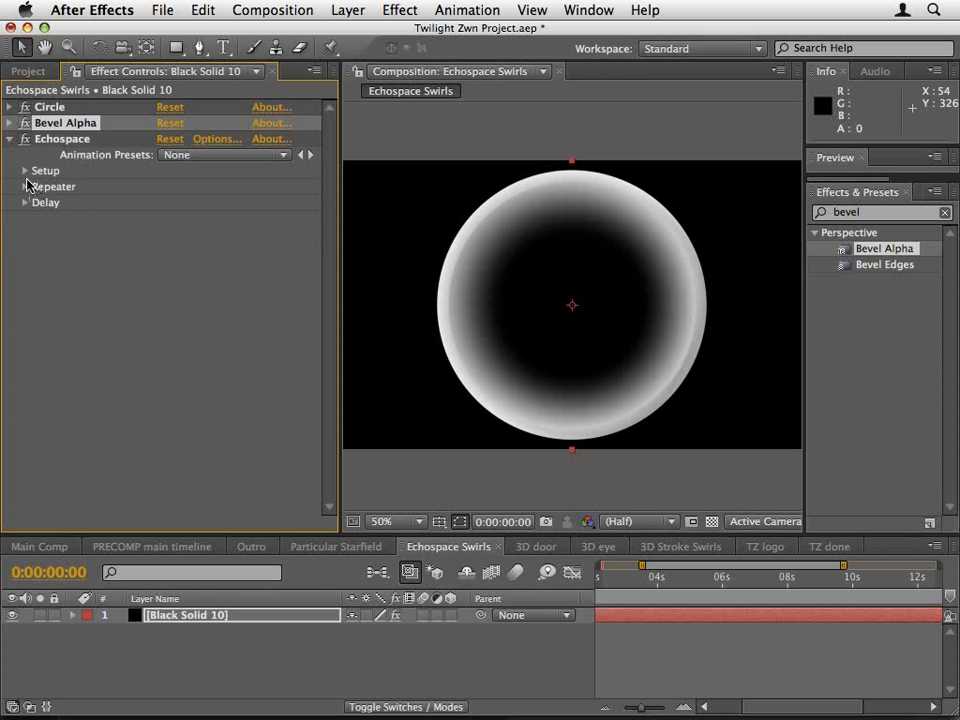
{"action": "left_click", "coordinate": [25, 172]}
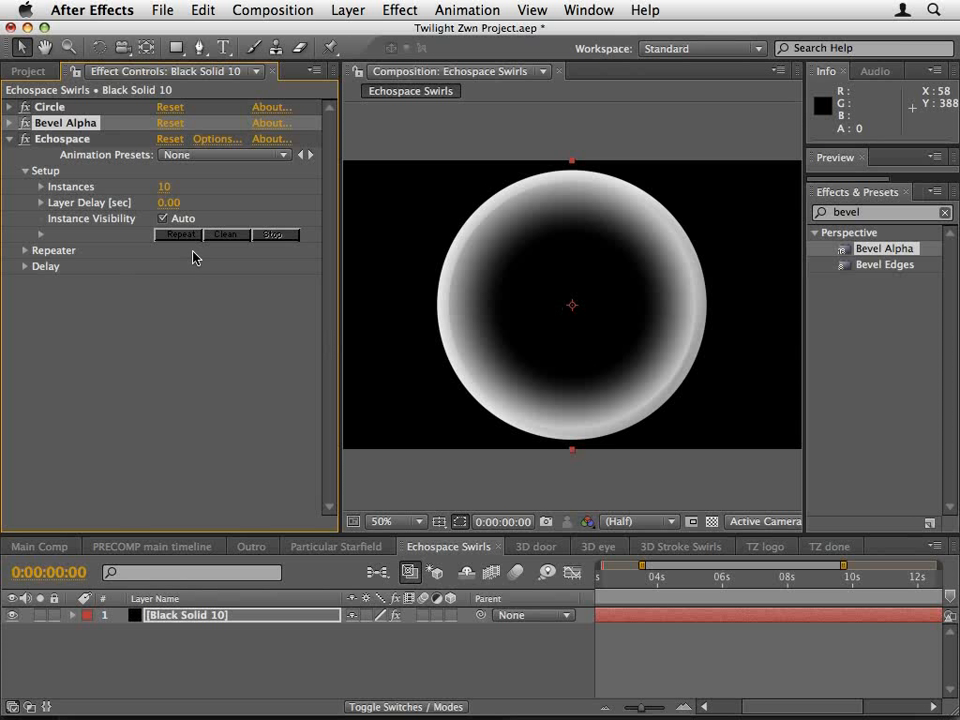
{"action": "left_click", "coordinate": [163, 187]}
{"action": "type", "text": "8"}
{"action": "key", "text": "Return"}
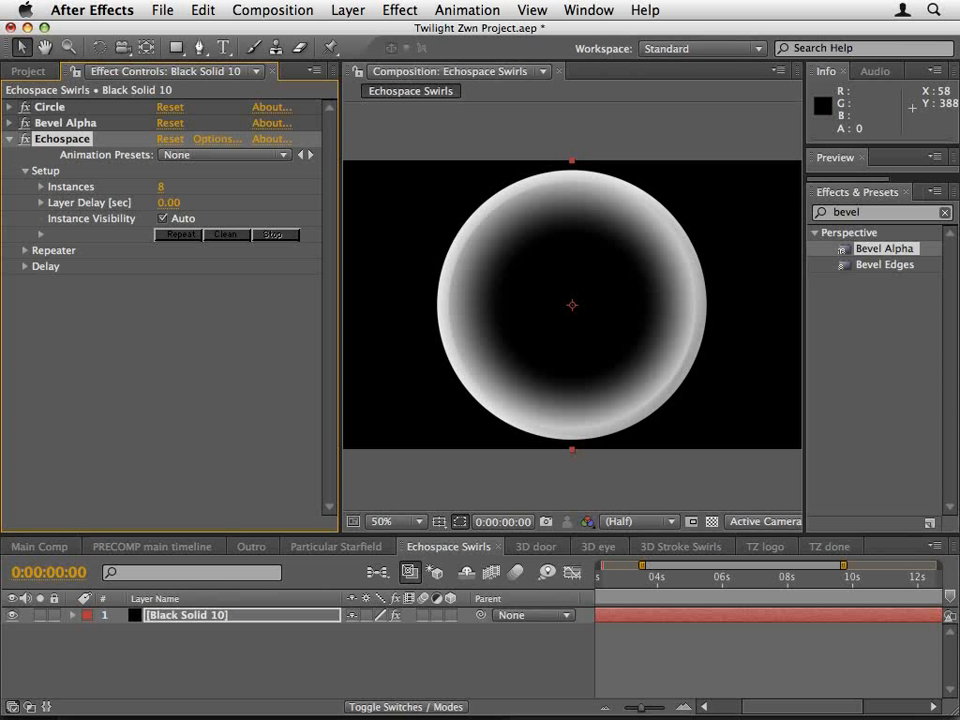
Set the Echospace Repeater's Z Offset to -55 and Scale to 30, and generate the repeated layers.
{"action": "left_click", "coordinate": [25, 251]}
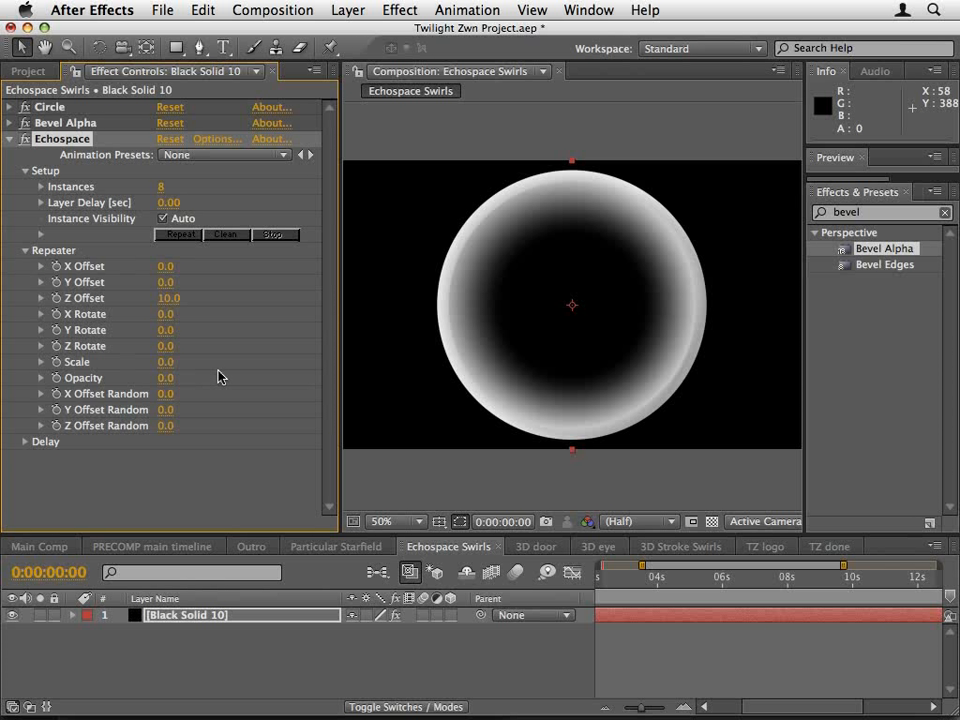
{"action": "left_click", "coordinate": [168, 298]}
{"action": "type", "text": "-55"}
{"action": "key", "text": "Return"}
{"action": "left_click", "coordinate": [166, 362]}
{"action": "type", "text": "30"}
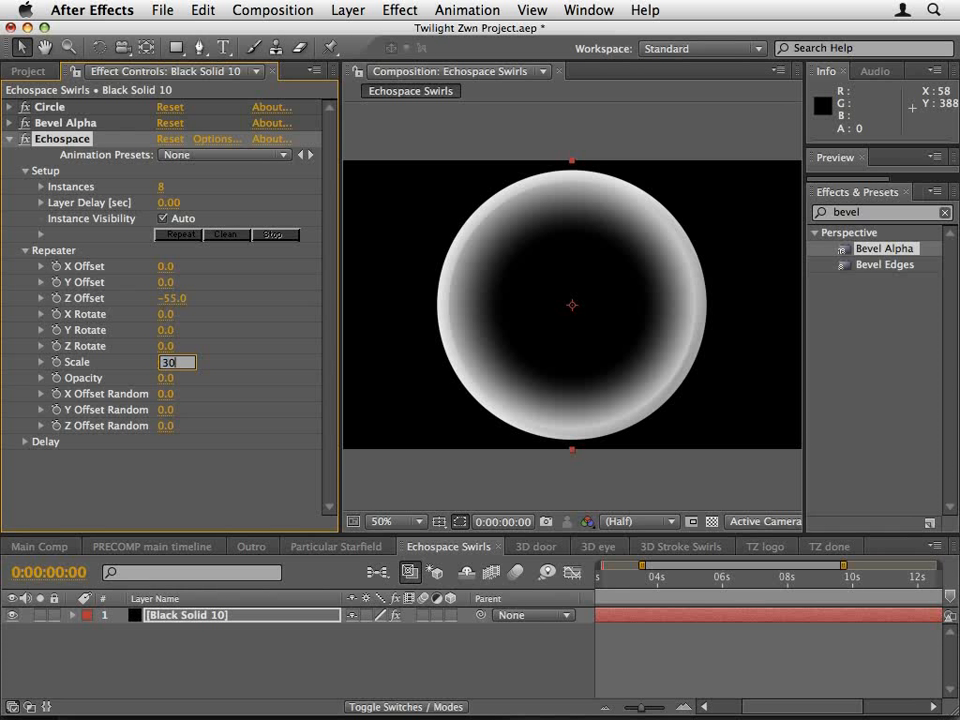
{"action": "key", "text": "Return"}
{"action": "left_click", "coordinate": [180, 236]}
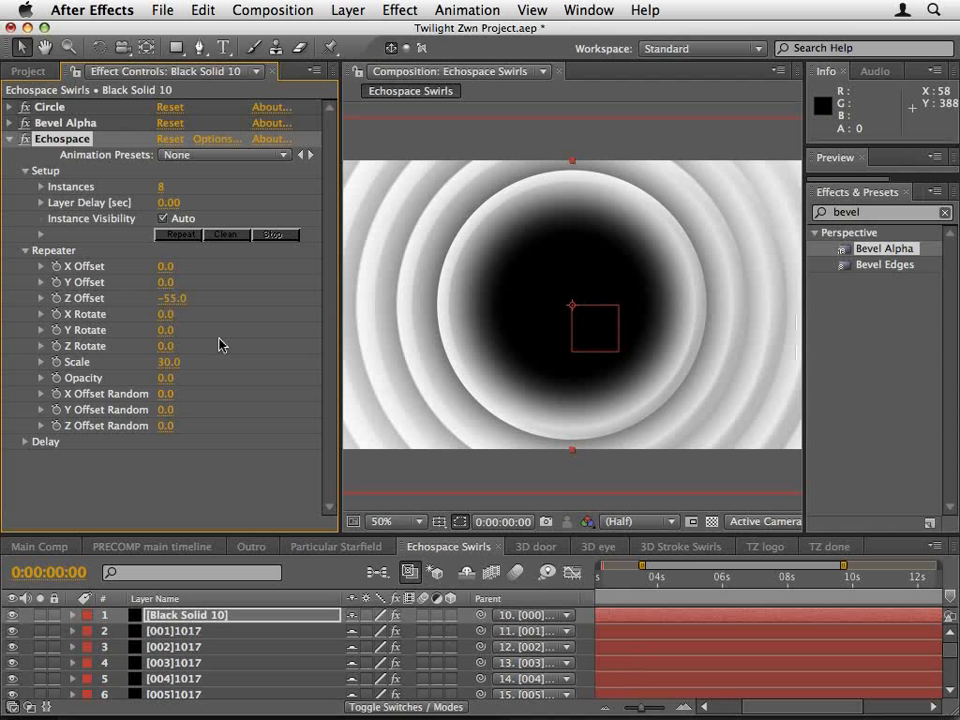
Set the Echospace Repeater's Y Offset to -3.
{"action": "key", "text": "comma"}
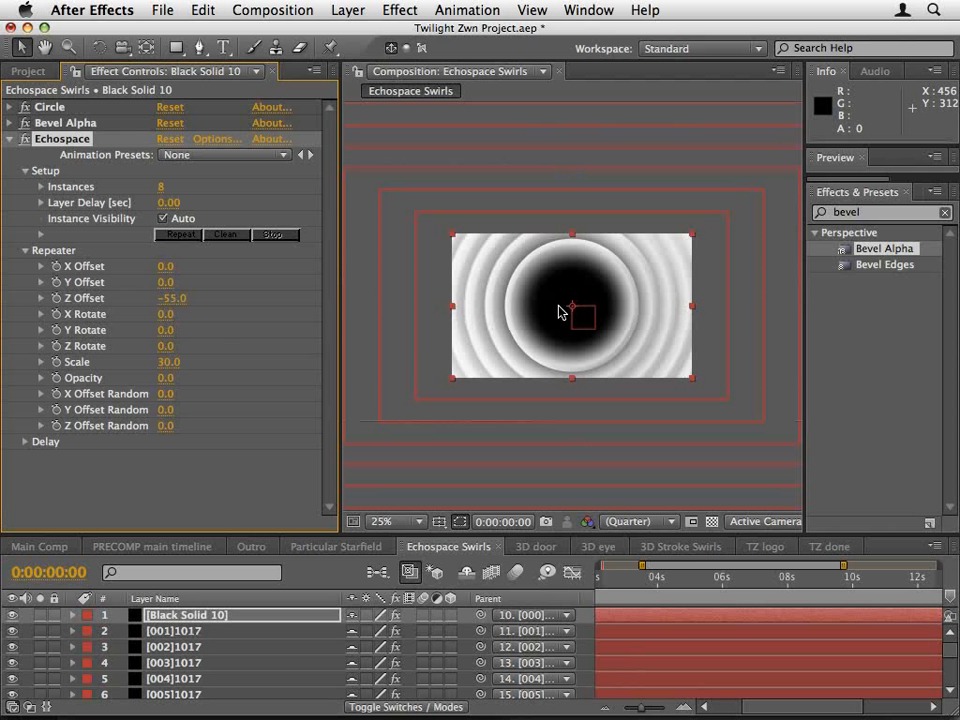
{"action": "scroll", "coordinate": [568, 302], "scroll_direction": "down", "scroll_amount": 2}
{"action": "scroll", "coordinate": [568, 304], "scroll_direction": "up", "scroll_amount": 4}
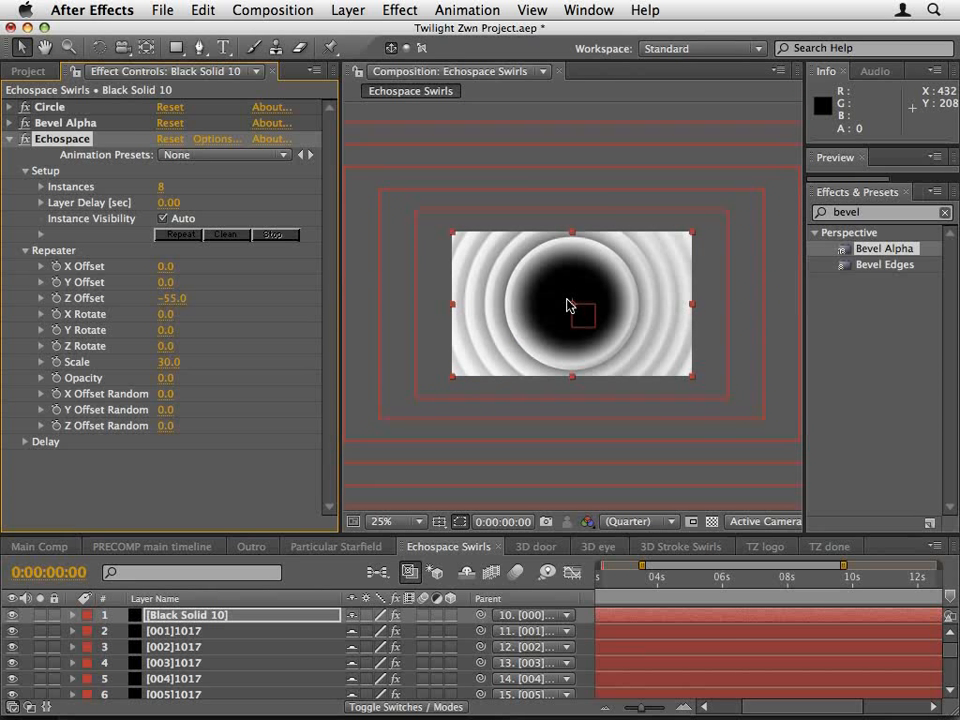
{"action": "scroll", "coordinate": [568, 305], "scroll_direction": "down", "scroll_amount": 1}
{"action": "scroll", "coordinate": [568, 305], "scroll_direction": "down", "scroll_amount": 2}
{"action": "scroll", "coordinate": [568, 305], "scroll_direction": "up", "scroll_amount": 2}
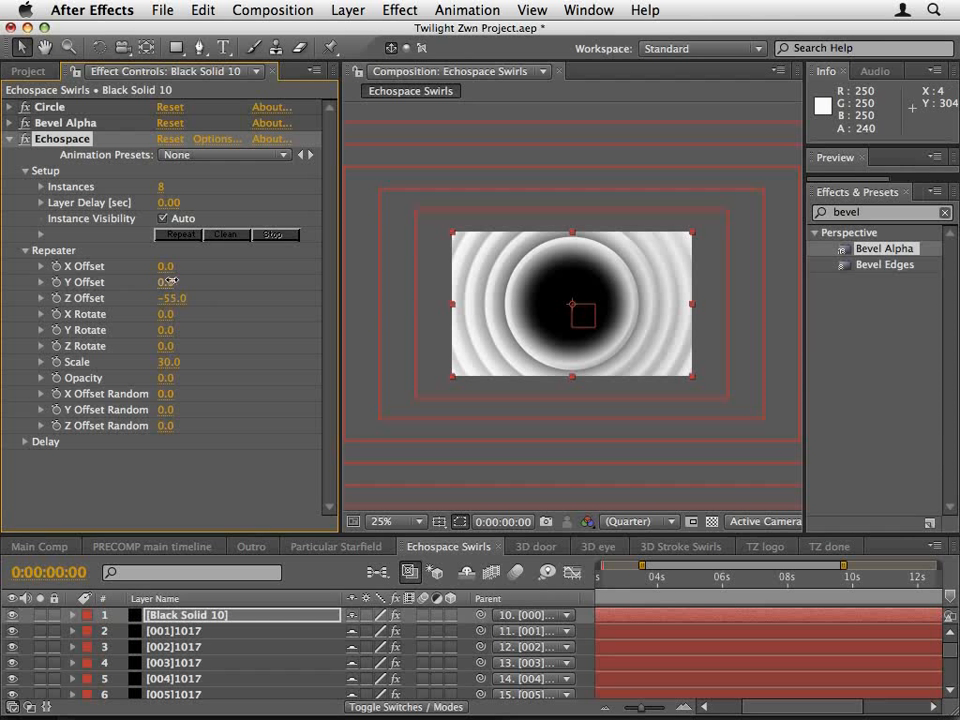
{"action": "mouse_move", "coordinate": [166, 282]}
{"action": "left_mouse_down"}
{"action": "mouse_move", "coordinate": [225, 279]}
{"action": "mouse_move", "coordinate": [88, 280]}
{"action": "mouse_move", "coordinate": [165, 273]}
{"action": "mouse_move", "coordinate": [177, 281]}
{"action": "mouse_move", "coordinate": [166, 282]}
{"action": "left_mouse_up"}
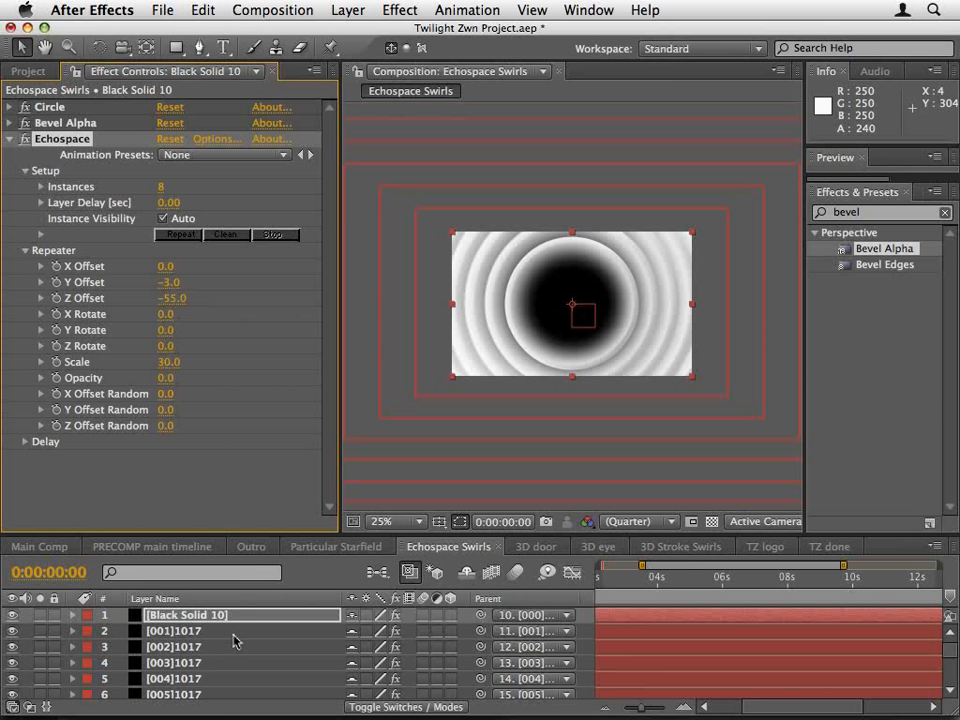
Enlarge the timeline and make Black Solid 10 and its copies [001]1017 to [008]1017 3D layers.
{"action": "left_click_drag", "start_coordinate": [288, 540], "coordinate": [279, 378]}
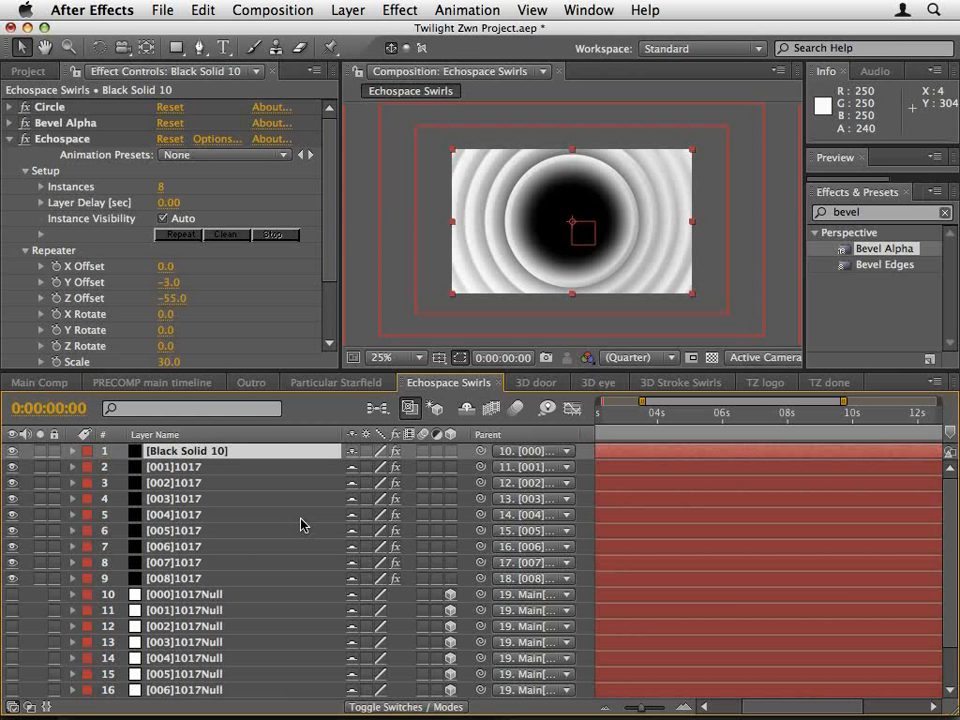
{"action": "left_click_drag", "start_coordinate": [450, 451], "coordinate": [450, 578]}
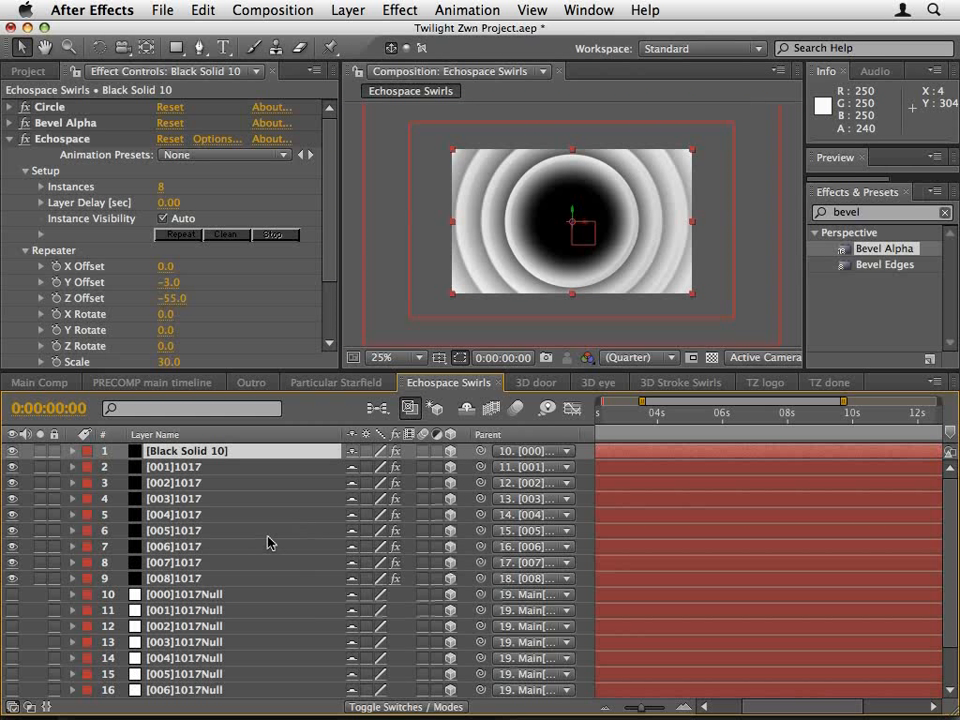
Add a null object to the composition and name it "master null".
{"action": "right_click", "coordinate": [122, 457]}
{"action": "mouse_move", "coordinate": [136, 466]}
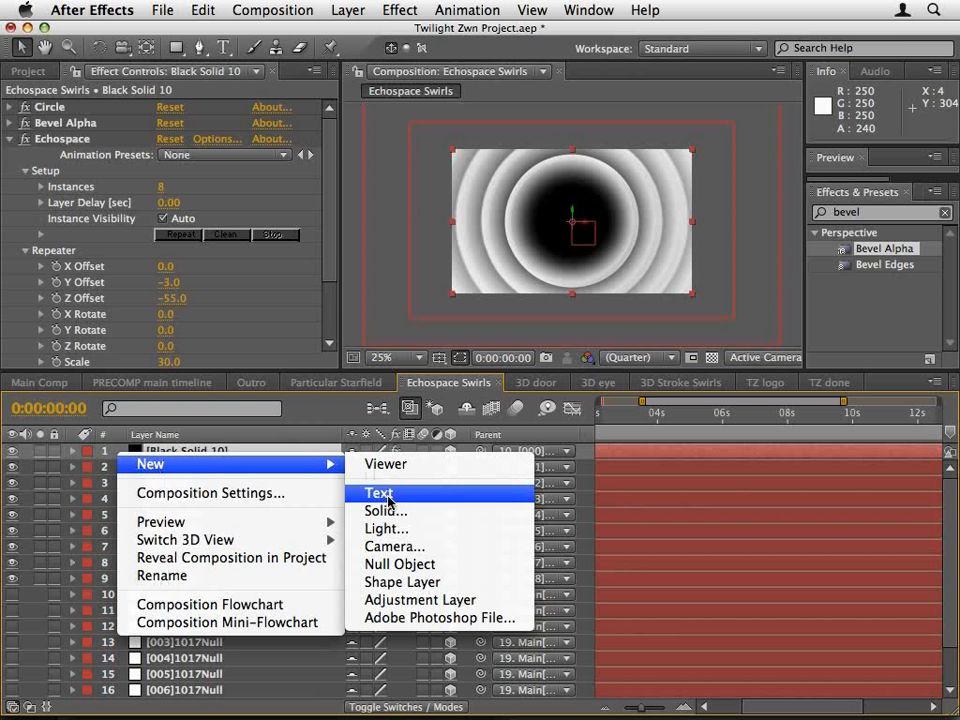
{"action": "left_click", "coordinate": [378, 564]}
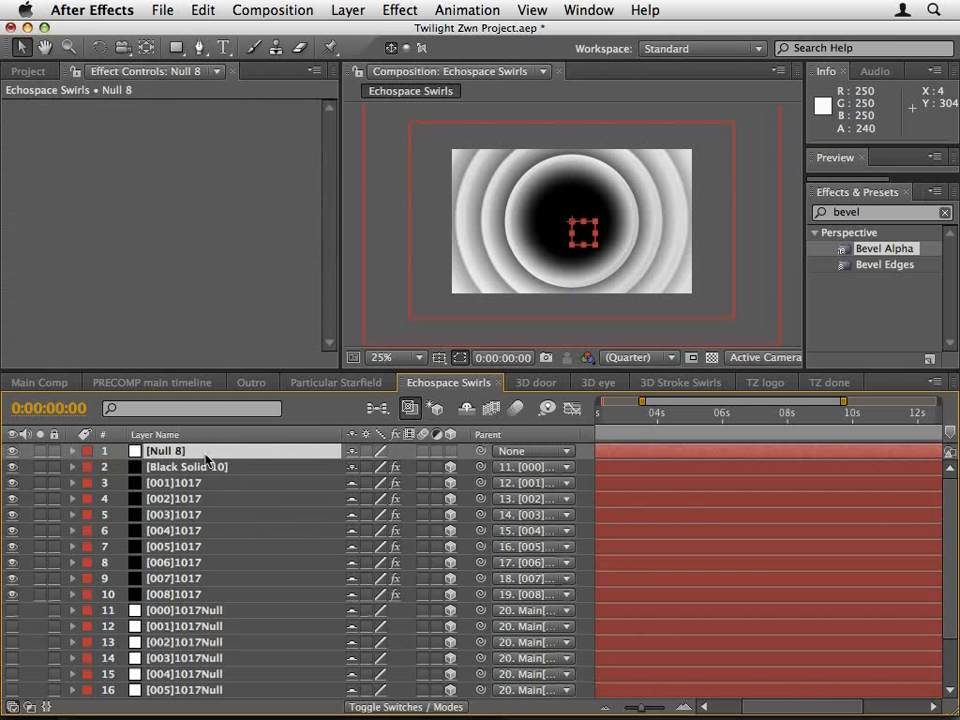
{"action": "key", "text": "Return"}
{"action": "type", "text": "mas"}
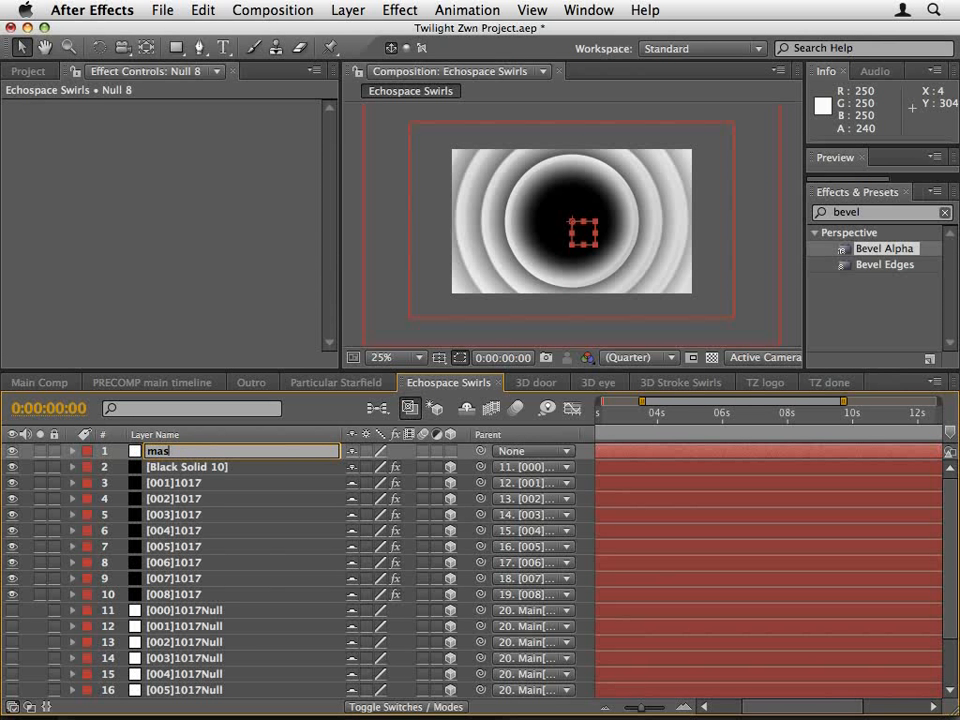
{"action": "type", "text": "ter null"}
{"action": "key", "text": "Return"}
Parent the Black Solid 10 layer to master null.
{"action": "scroll", "coordinate": [245, 578], "scroll_direction": "down", "scroll_amount": 2}
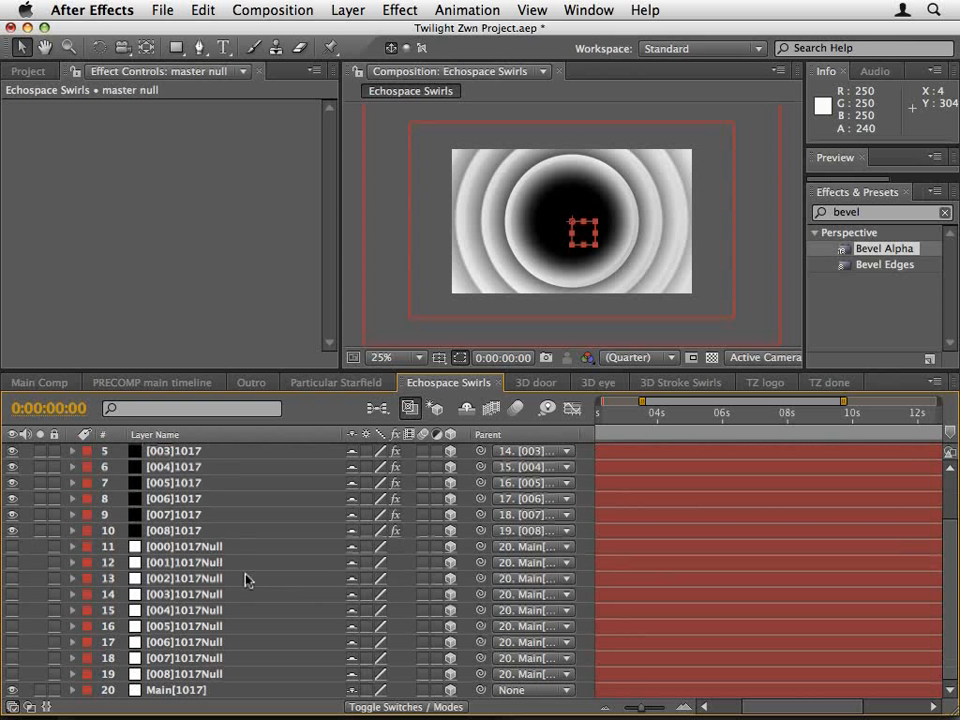
{"action": "scroll", "coordinate": [255, 598], "scroll_direction": "up", "scroll_amount": 2}
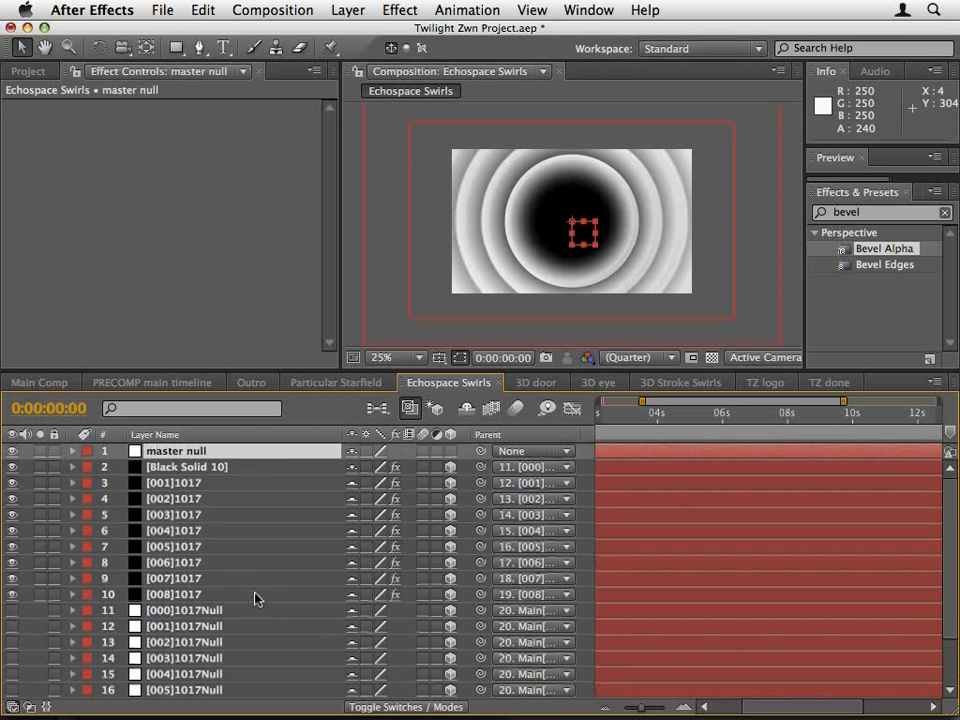
{"action": "left_click", "coordinate": [197, 596]}
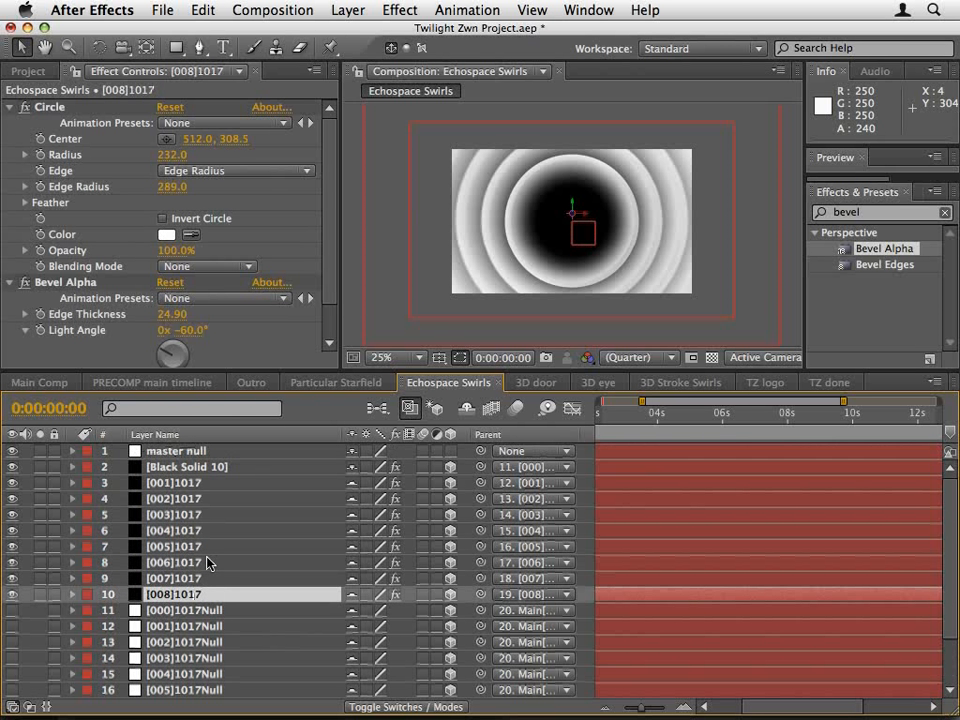
{"action": "left_click", "coordinate": [224, 467]}
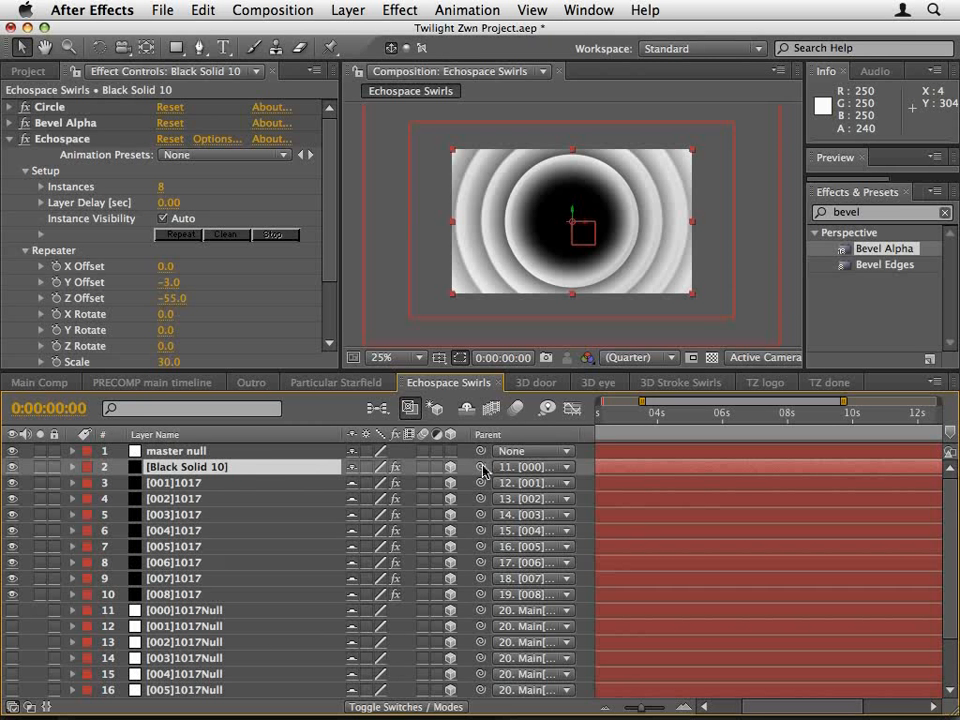
{"action": "left_click_drag", "start_coordinate": [481, 467], "coordinate": [263, 460]}
{"action": "scroll", "coordinate": [237, 577], "scroll_direction": "down", "scroll_amount": 2}
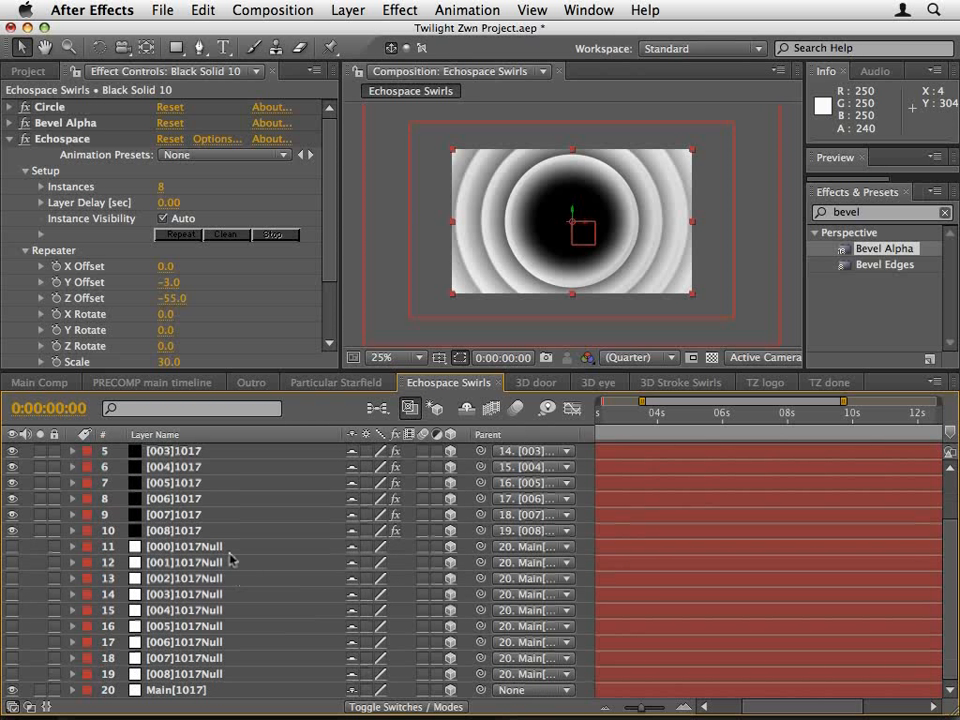
Parent the Main[1017] null to master null and select the master null layer.
{"action": "left_click", "coordinate": [206, 690]}
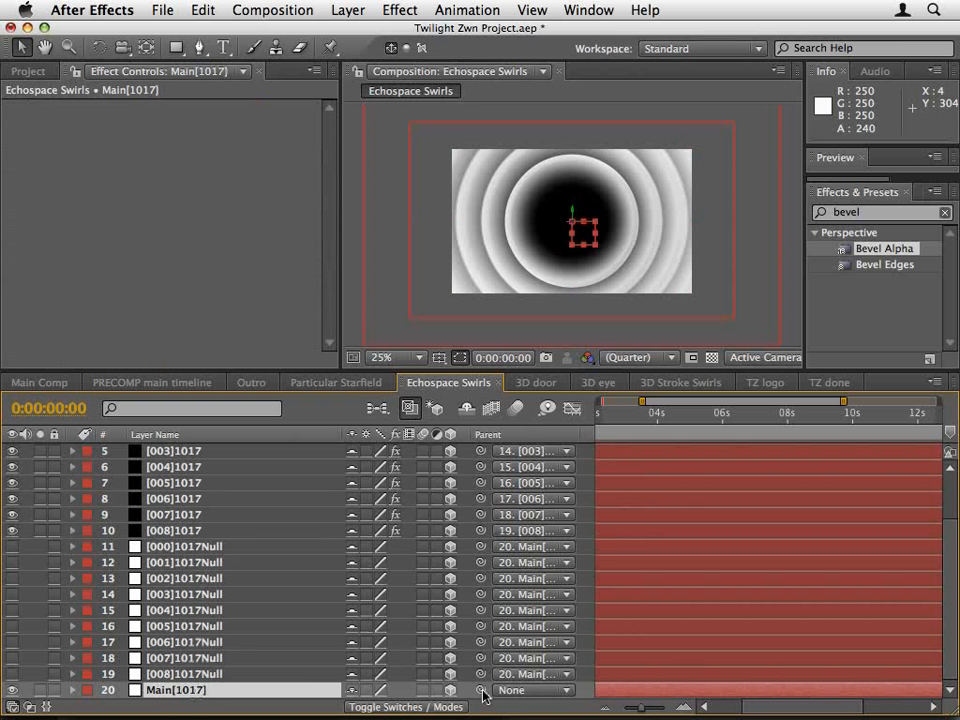
{"action": "left_click_drag", "start_coordinate": [480, 690], "coordinate": [231, 460]}
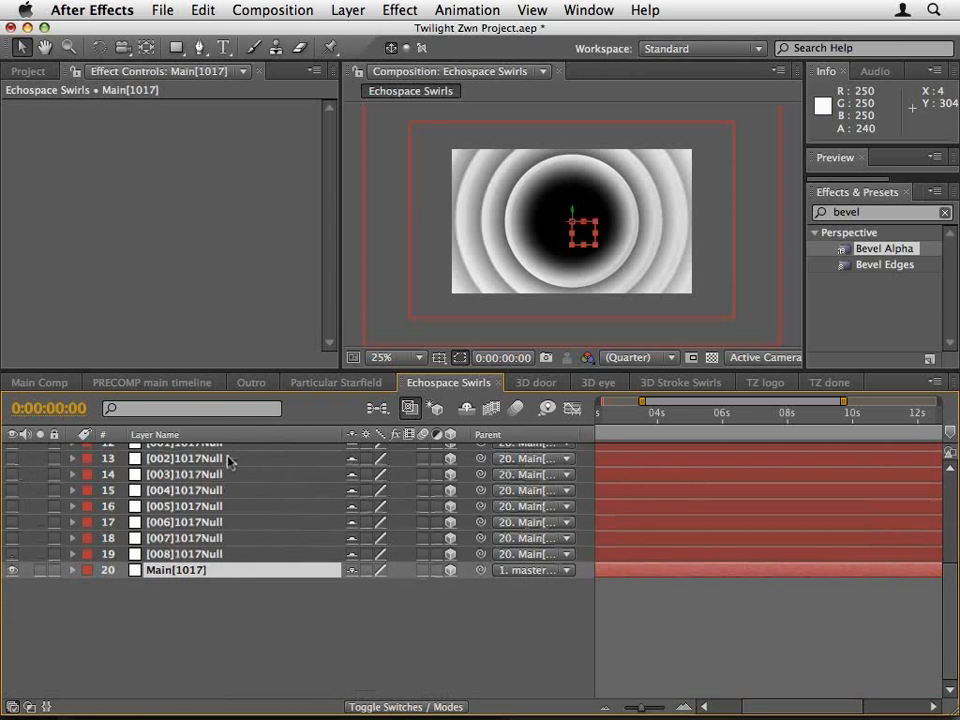
{"action": "scroll", "coordinate": [302, 514], "scroll_direction": "up", "scroll_amount": 5}
{"action": "left_click", "coordinate": [220, 451]}
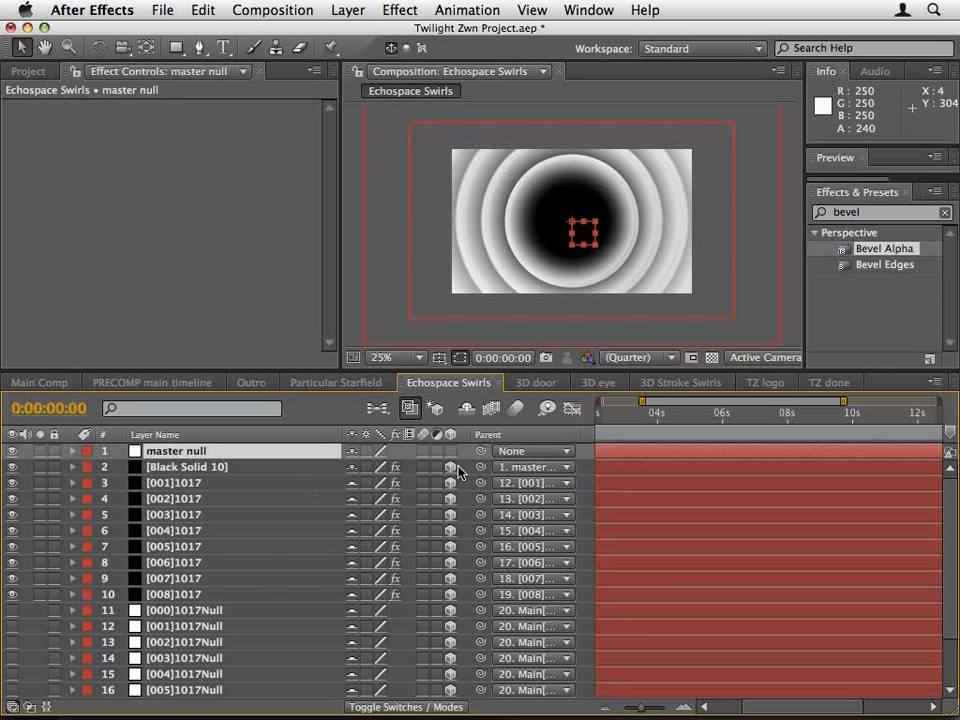
Push the master null back in depth by setting its Z position to 1843.
{"action": "key", "text": "p"}
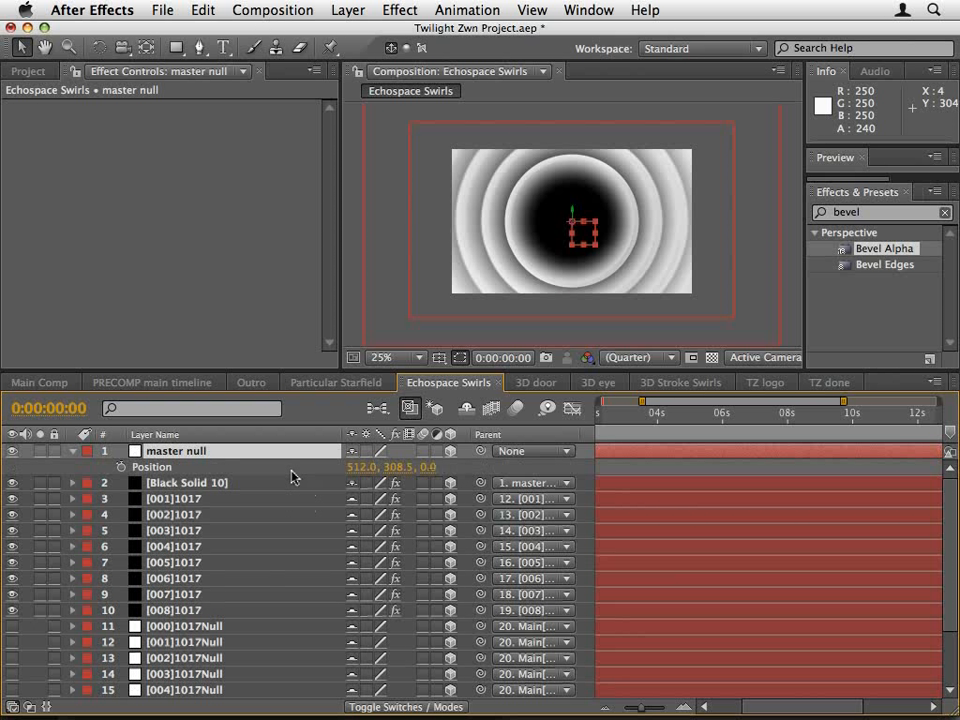
{"action": "left_click_drag", "start_coordinate": [430, 469], "coordinate": [725, 452]}
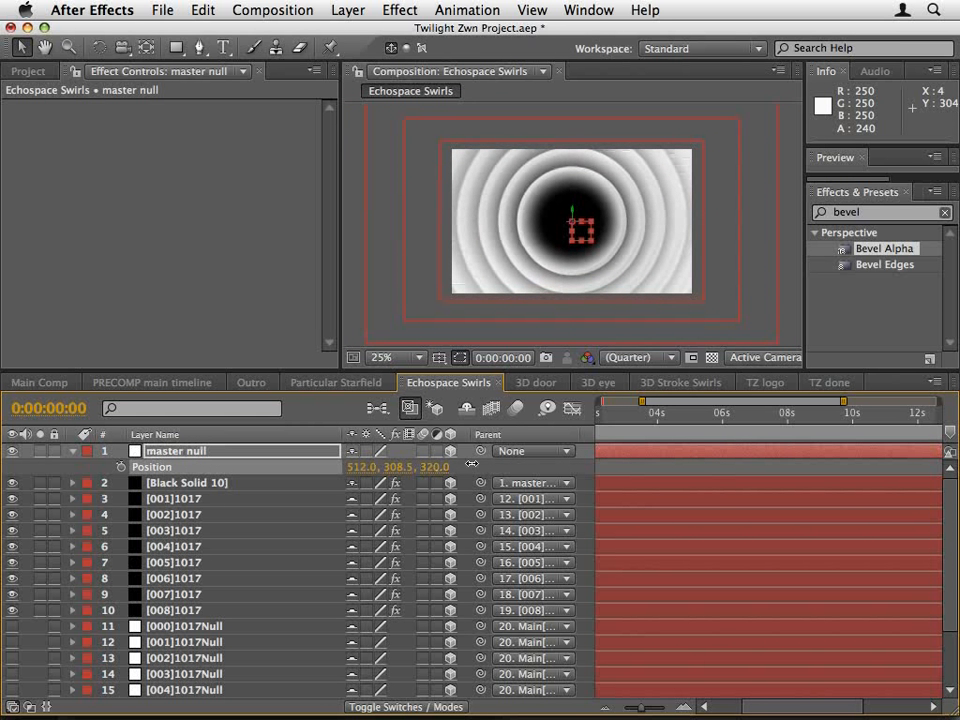
{"action": "left_click_drag", "start_coordinate": [435, 467], "coordinate": [724, 450]}
{"action": "left_click_drag", "start_coordinate": [441, 467], "coordinate": [568, 466]}
{"action": "left_click_drag", "start_coordinate": [435, 470], "coordinate": [575, 460]}
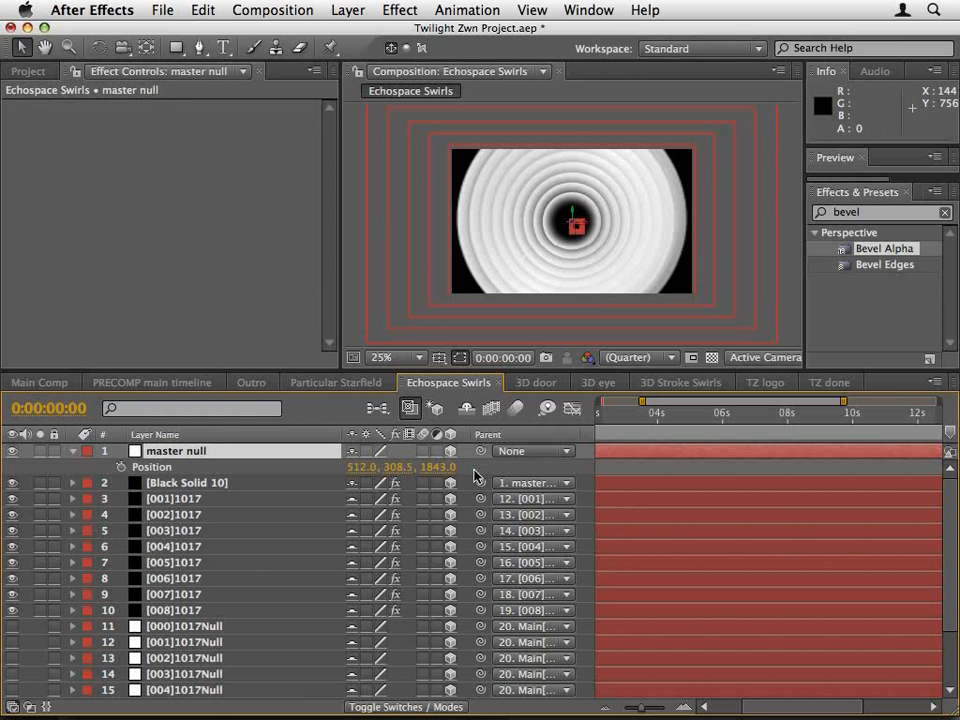
Remove the master null parenting from both the Black Solid 10 layer and the Main[1017] null.
{"action": "left_click", "coordinate": [283, 486]}
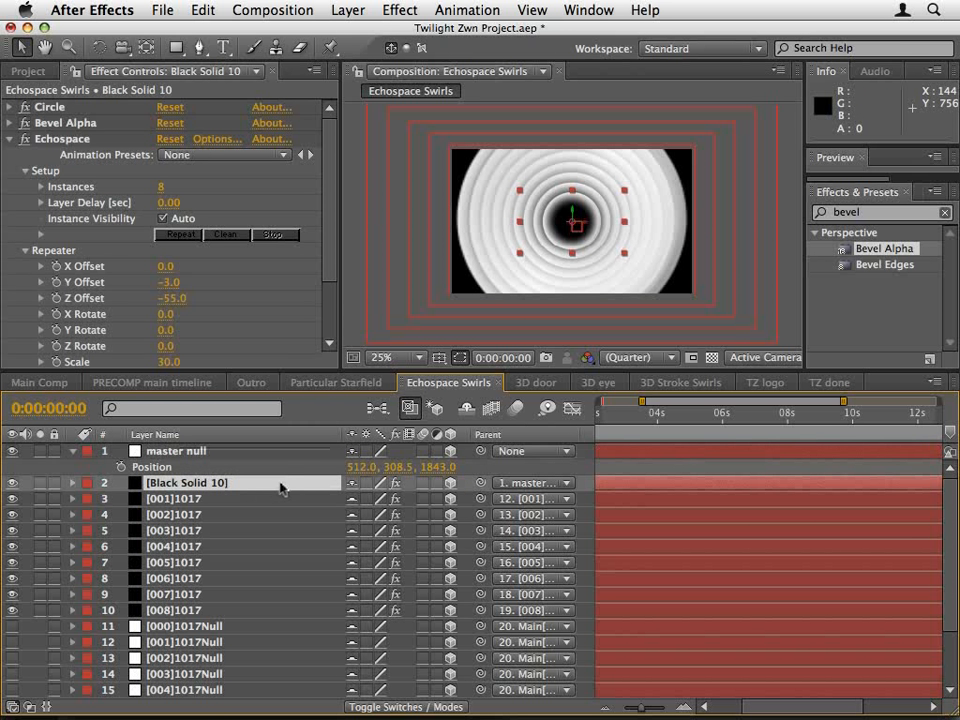
{"action": "left_click", "coordinate": [518, 488]}
{"action": "left_click", "coordinate": [520, 394]}
{"action": "scroll", "coordinate": [286, 557], "scroll_direction": "down", "scroll_amount": 3}
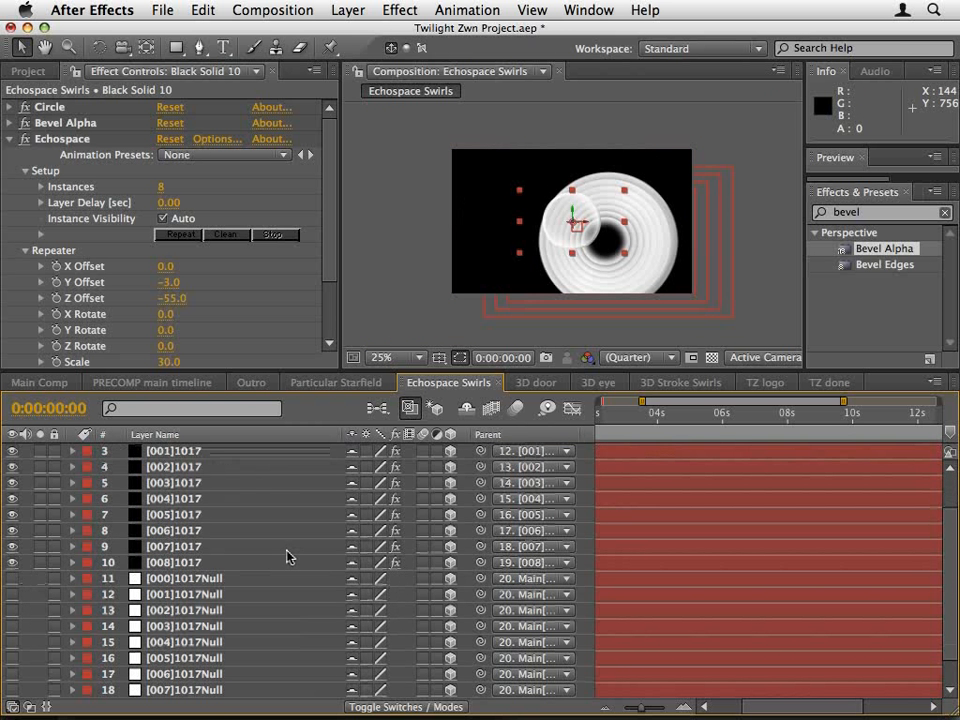
{"action": "scroll", "coordinate": [290, 557], "scroll_direction": "down", "scroll_amount": 2}
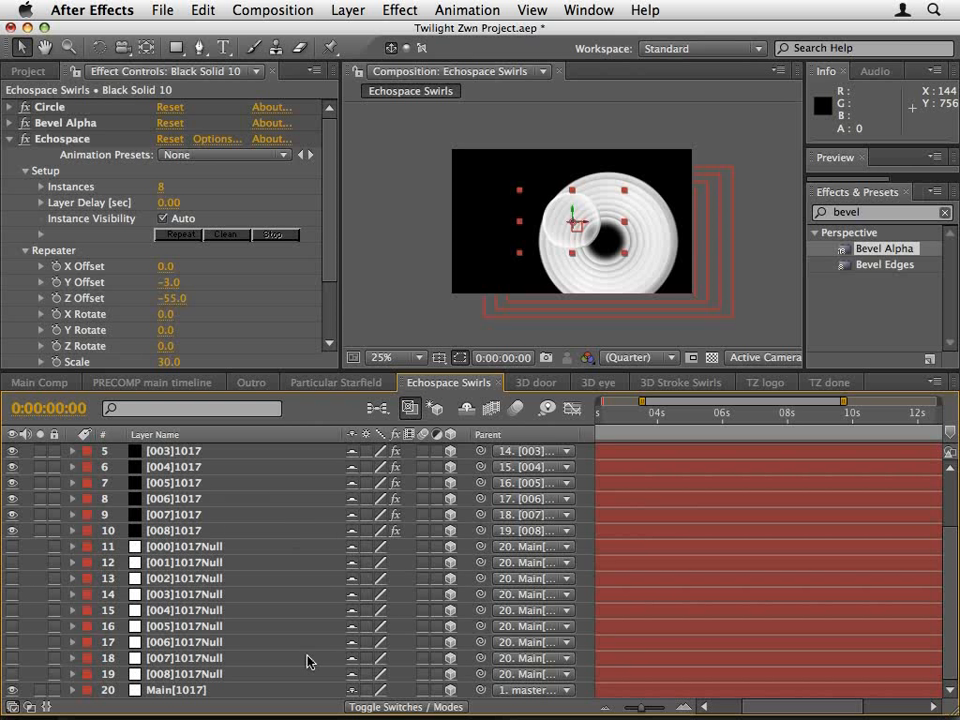
{"action": "left_click", "coordinate": [234, 690]}
{"action": "left_click", "coordinate": [522, 690]}
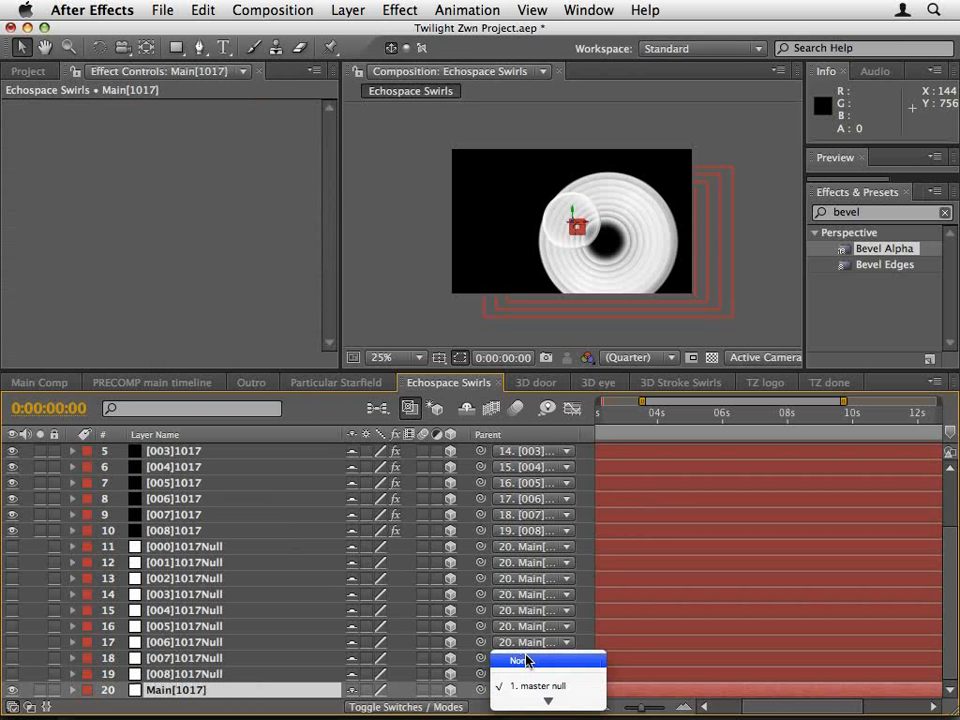
{"action": "left_click", "coordinate": [527, 661]}
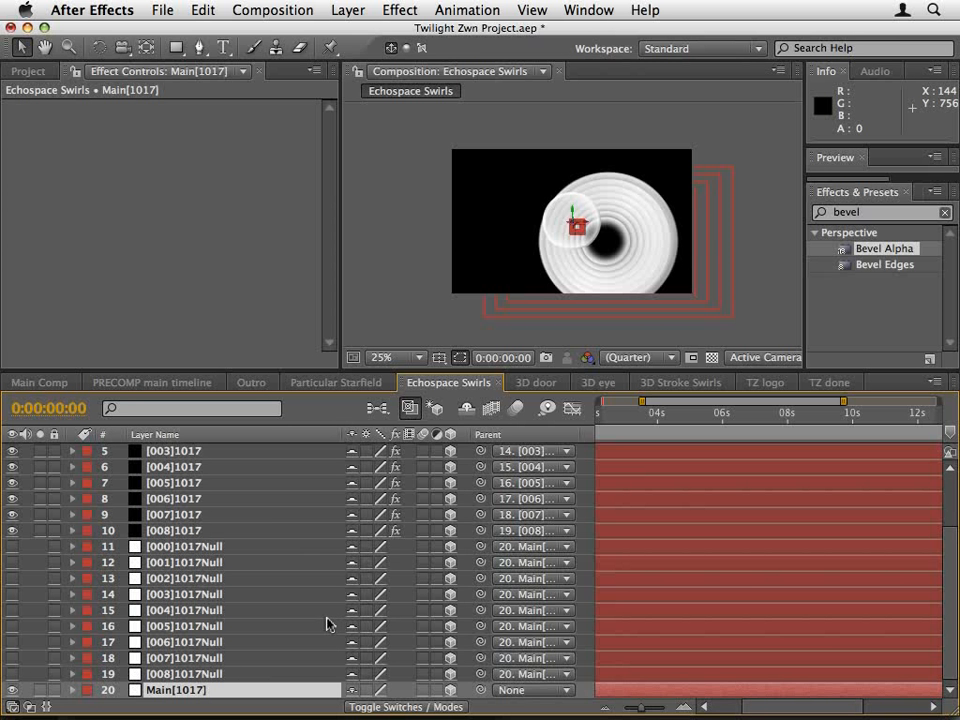
Parent Black Solid 10 to Main[1017] and set its Echospace Y Offset to 71.
{"action": "scroll", "coordinate": [330, 624], "scroll_direction": "up", "scroll_amount": 3}
{"action": "left_click", "coordinate": [515, 483]}
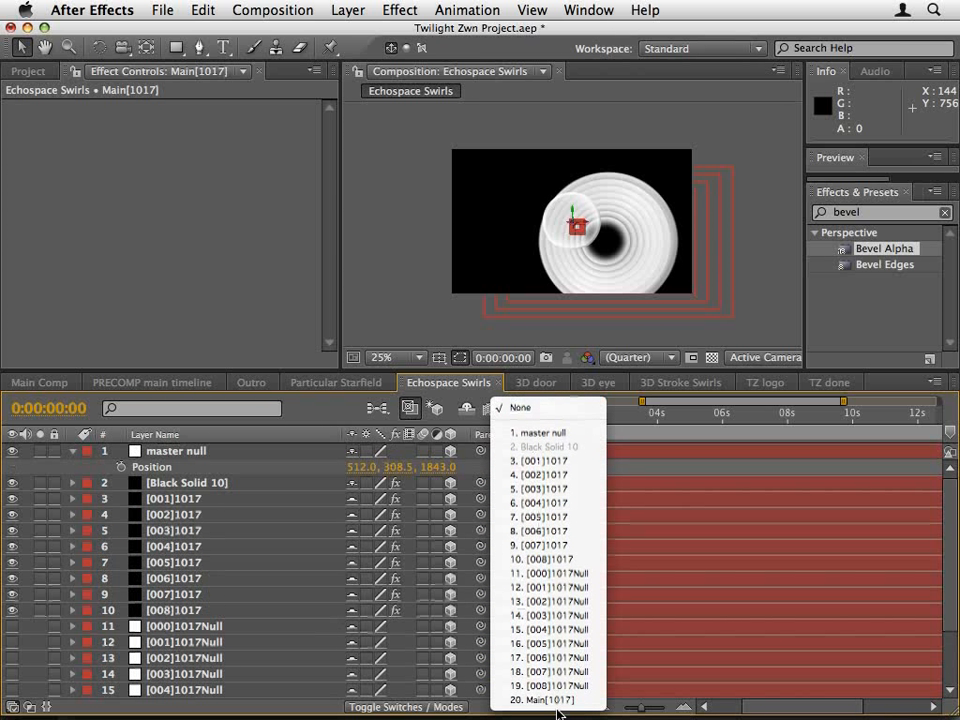
{"action": "left_click", "coordinate": [545, 700]}
{"action": "left_click", "coordinate": [217, 485]}
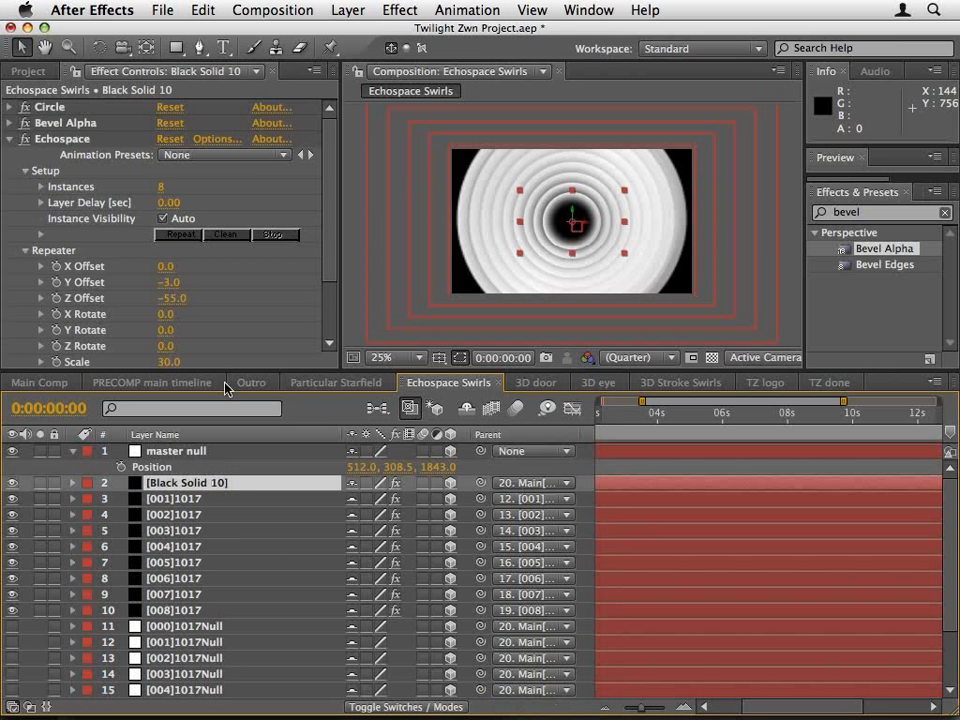
{"action": "left_click_drag", "start_coordinate": [175, 289], "coordinate": [242, 284]}
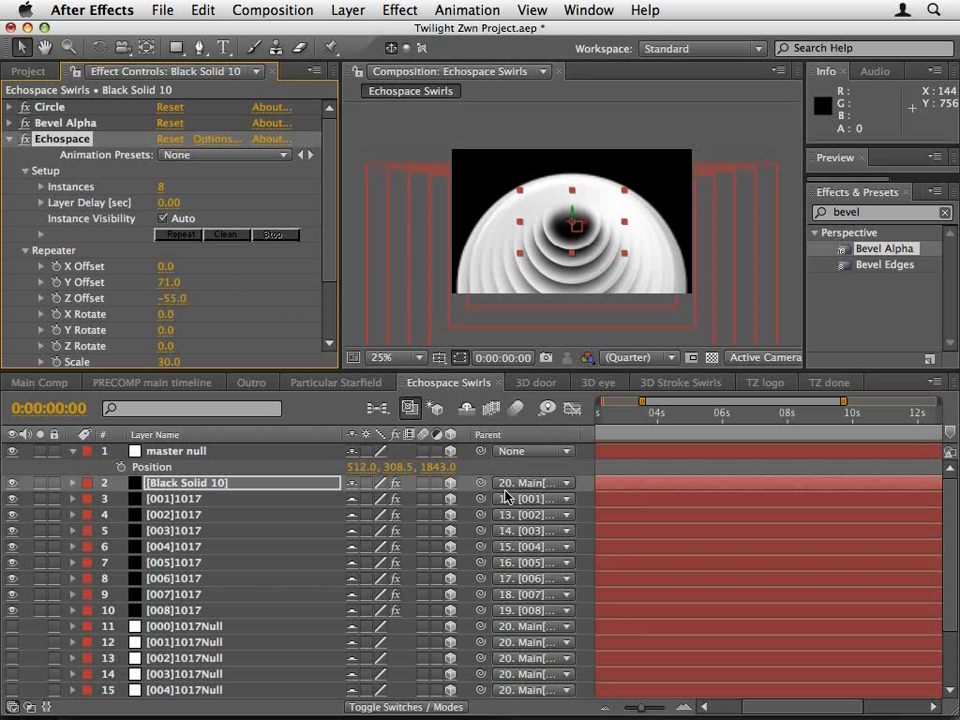
Move the master null's anchor point down to the lower middle of the rings, at about 502.8, 841.1.
{"action": "left_click", "coordinate": [237, 455]}
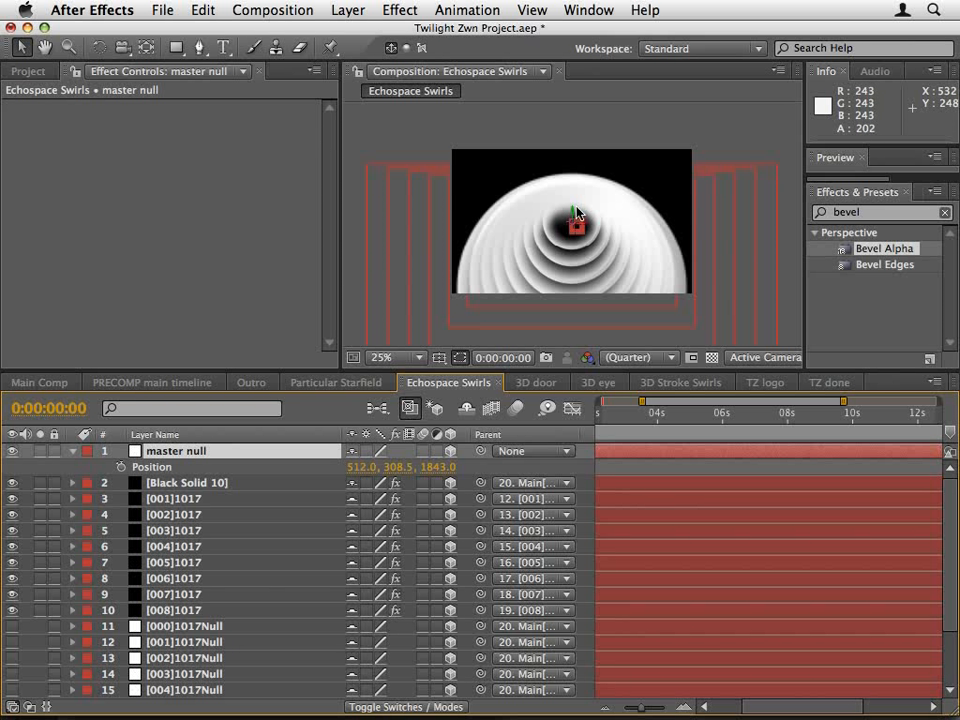
{"action": "key", "text": "y"}
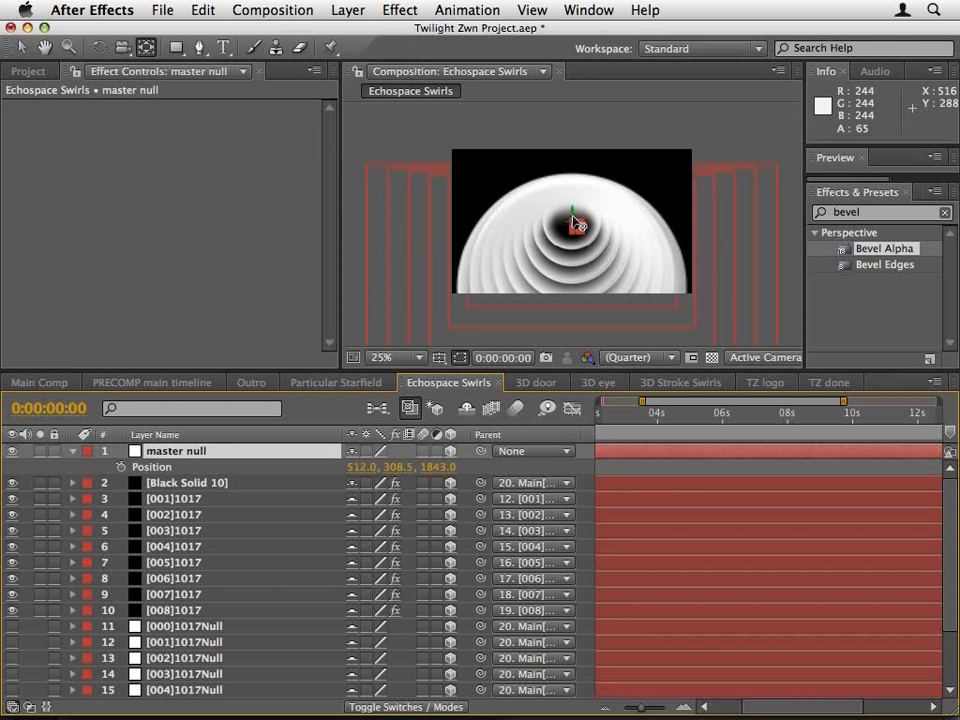
{"action": "left_click", "coordinate": [578, 228]}
{"action": "left_click_drag", "start_coordinate": [578, 230], "coordinate": [572, 279]}
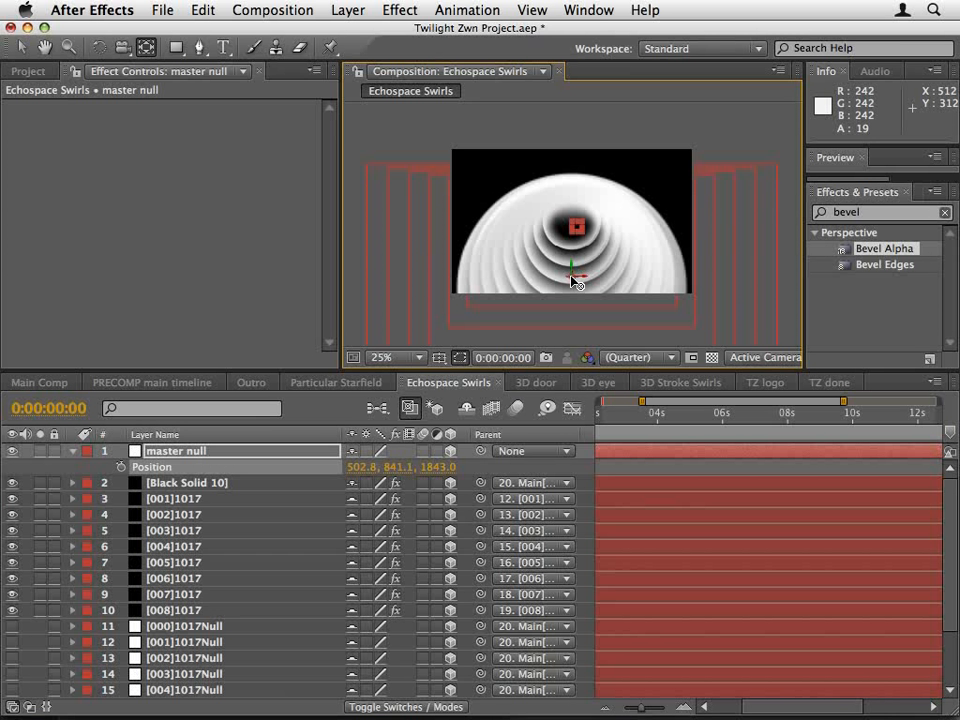
{"action": "key", "text": "v"}
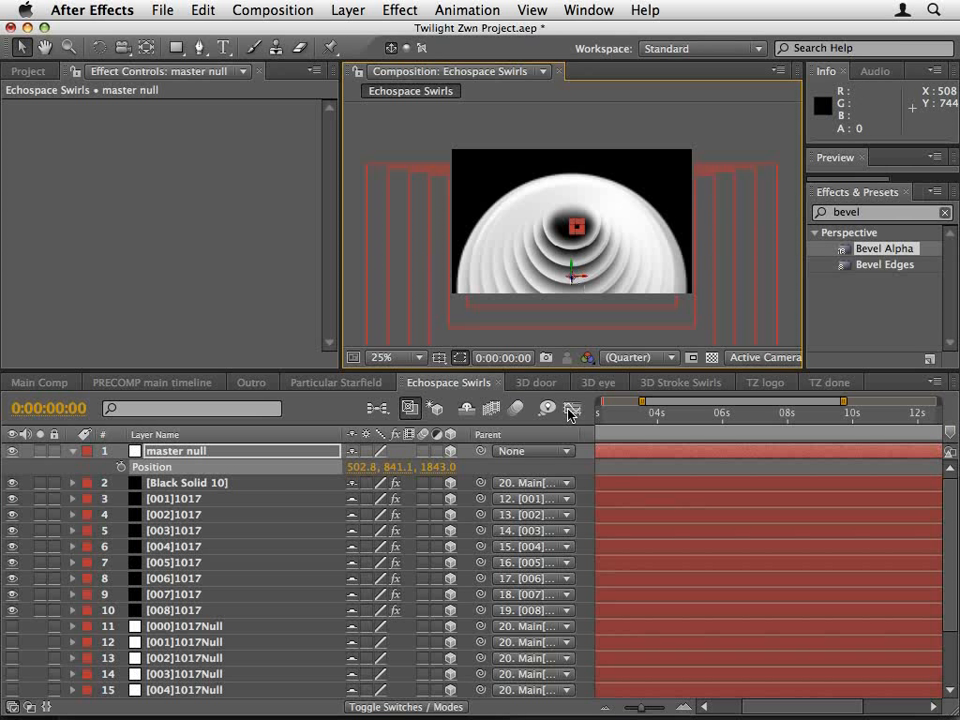
Parent both the Black Solid 10 layer and the Main[1017] null to master null again.
{"action": "left_click", "coordinate": [518, 487]}
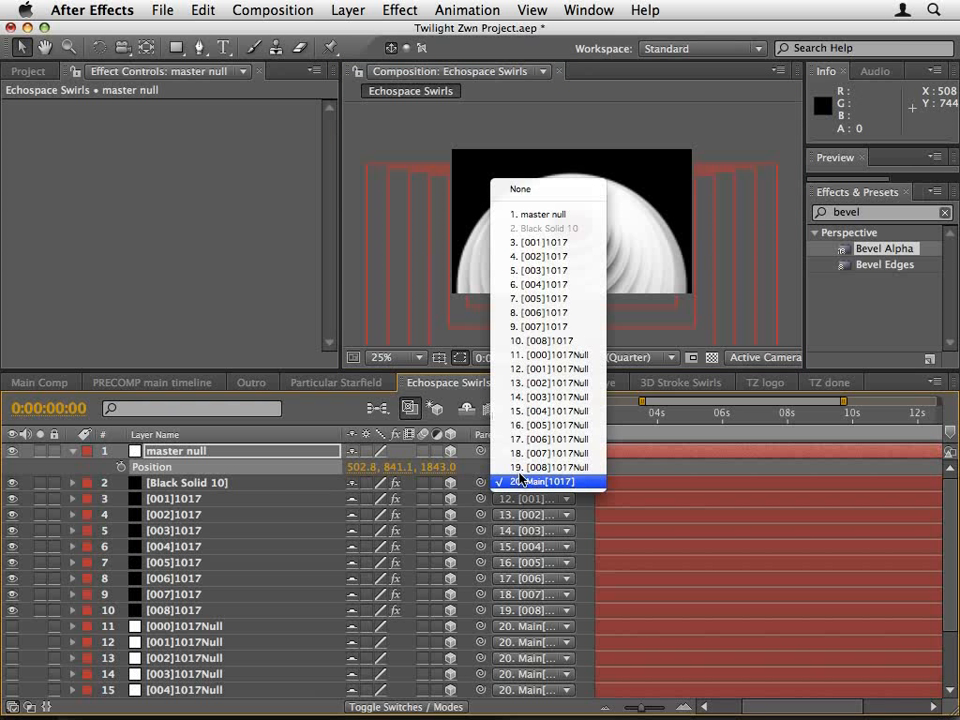
{"action": "left_click", "coordinate": [552, 217]}
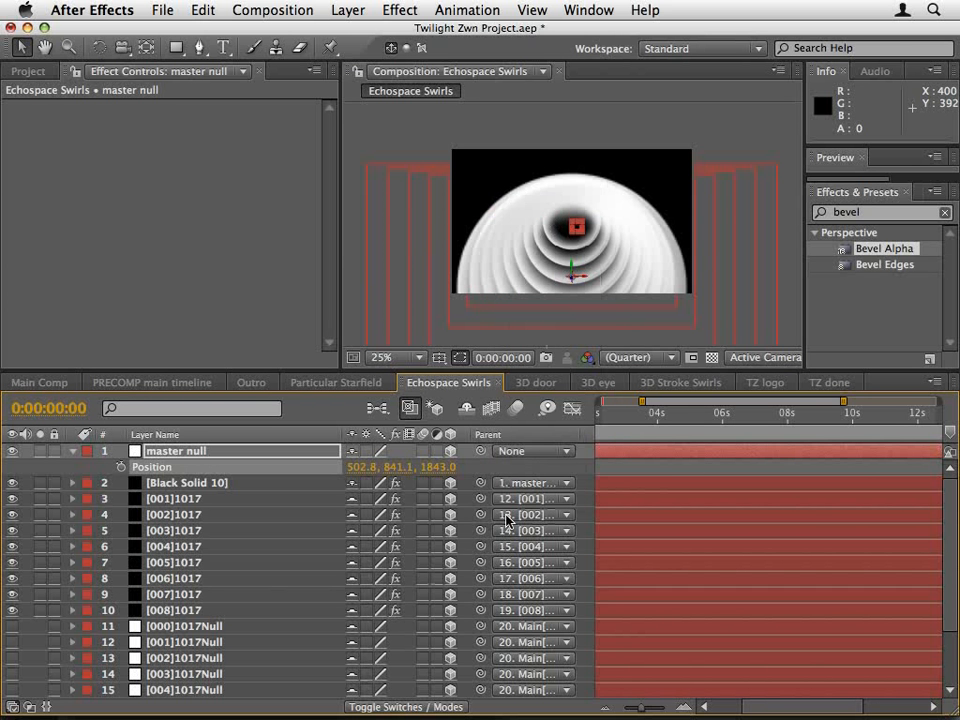
{"action": "left_click", "coordinate": [243, 611]}
{"action": "scroll", "coordinate": [294, 615], "scroll_direction": "down", "scroll_amount": 3}
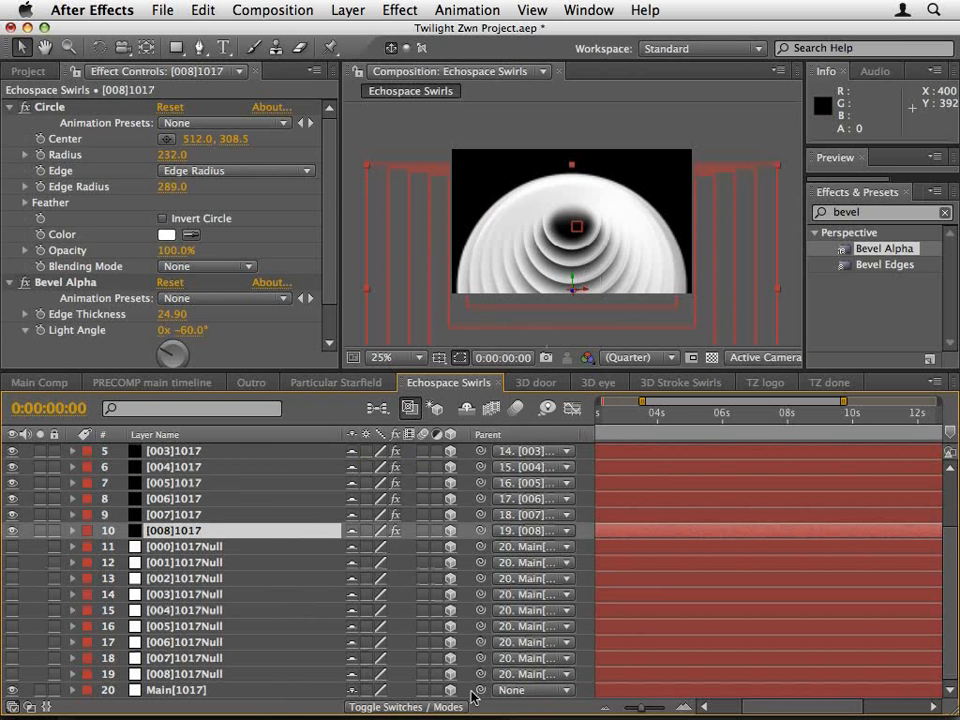
{"action": "left_click", "coordinate": [512, 690]}
{"action": "left_click", "coordinate": [550, 403]}
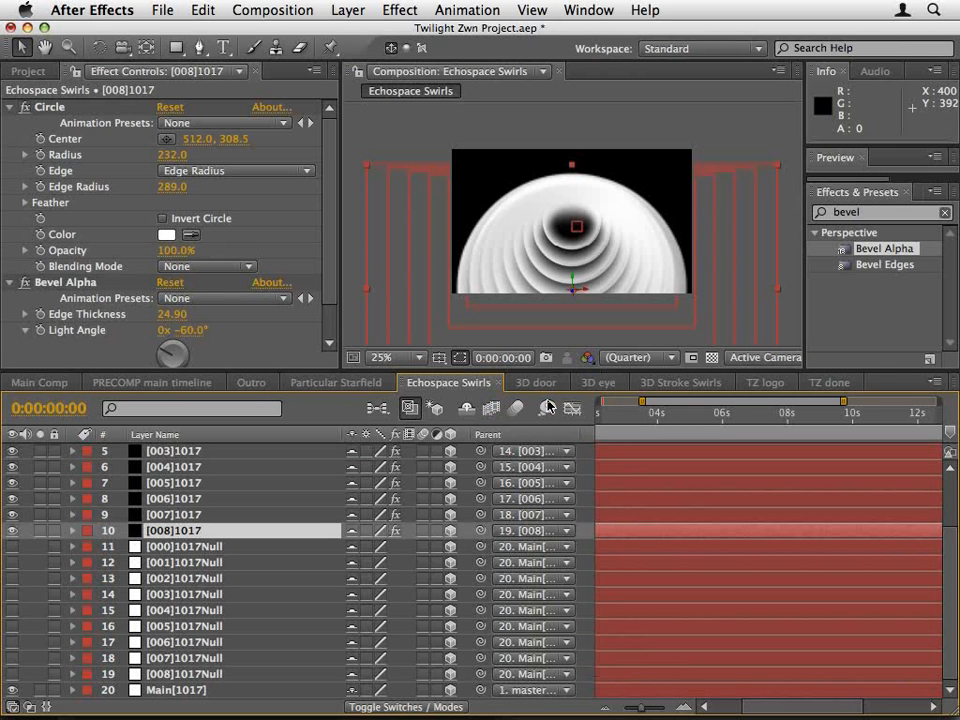
{"action": "scroll", "coordinate": [305, 471], "scroll_direction": "up", "scroll_amount": 3}
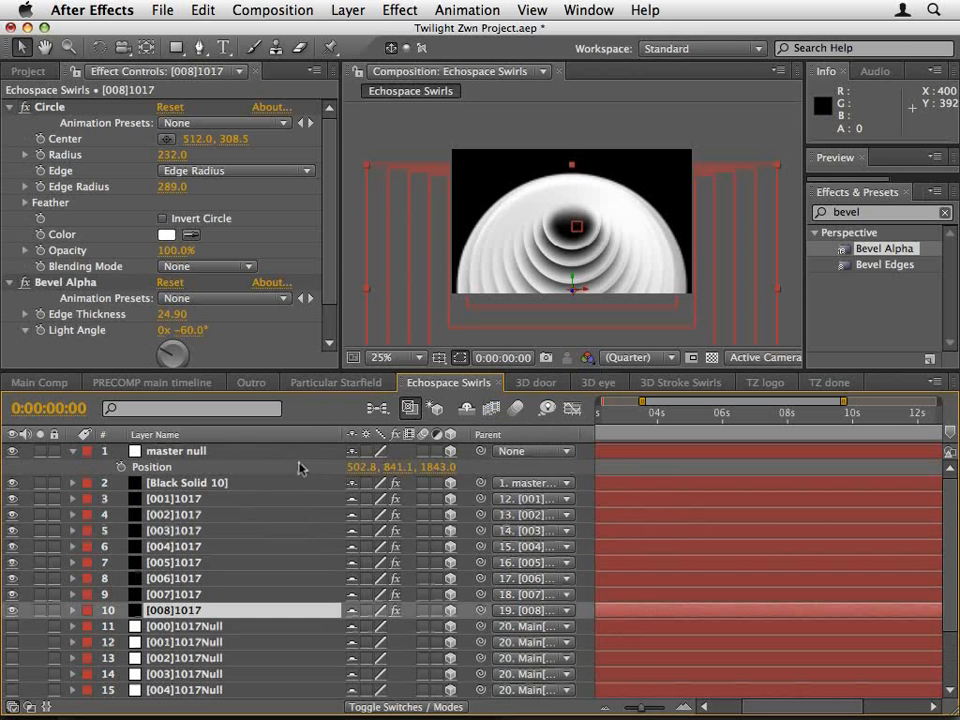
Reveal the master null's rotation properties and set its Z Rotation to -5°.
{"action": "left_click", "coordinate": [244, 454]}
{"action": "key", "text": "r"}
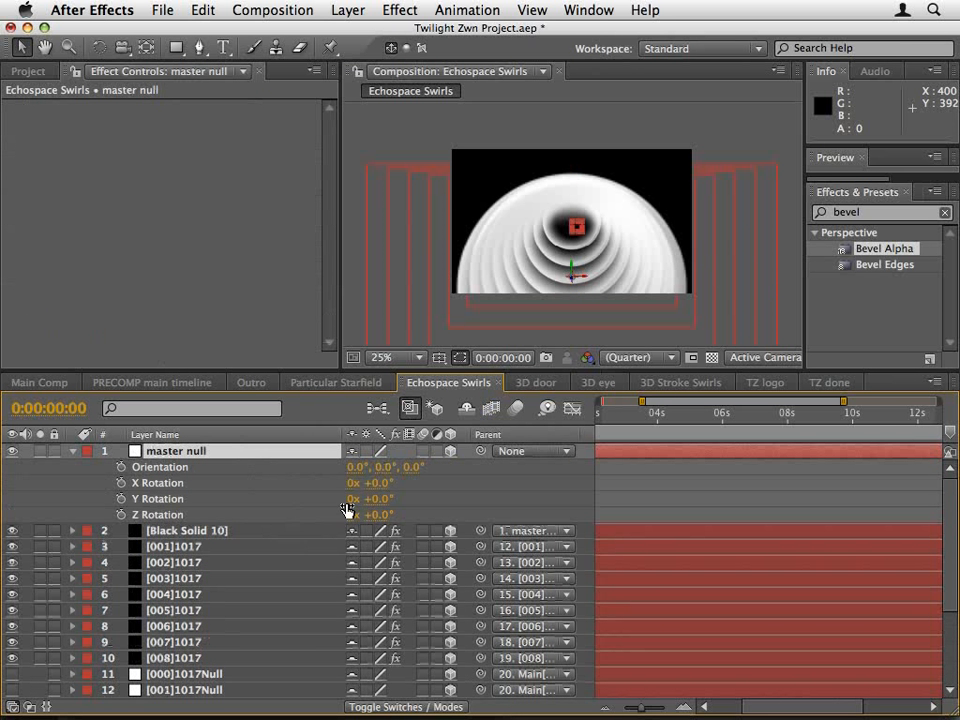
{"action": "left_click_drag", "start_coordinate": [382, 518], "coordinate": [334, 474]}
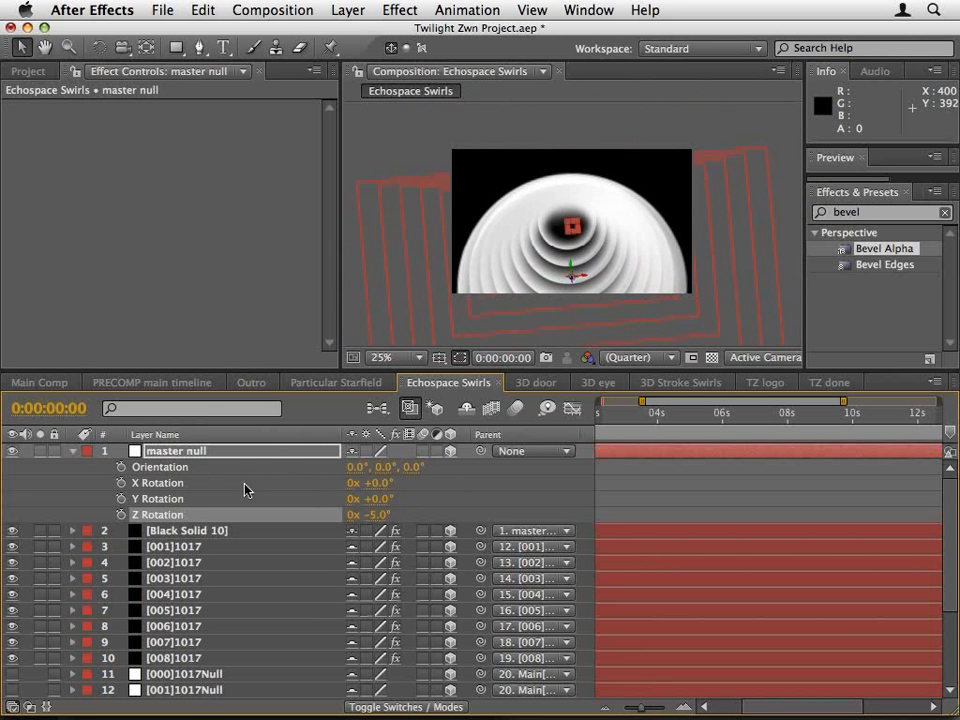
Show the master null's position alongside its rotation and set Y to 446.1 and Z to 2791.
{"action": "key", "text": "shift+p"}
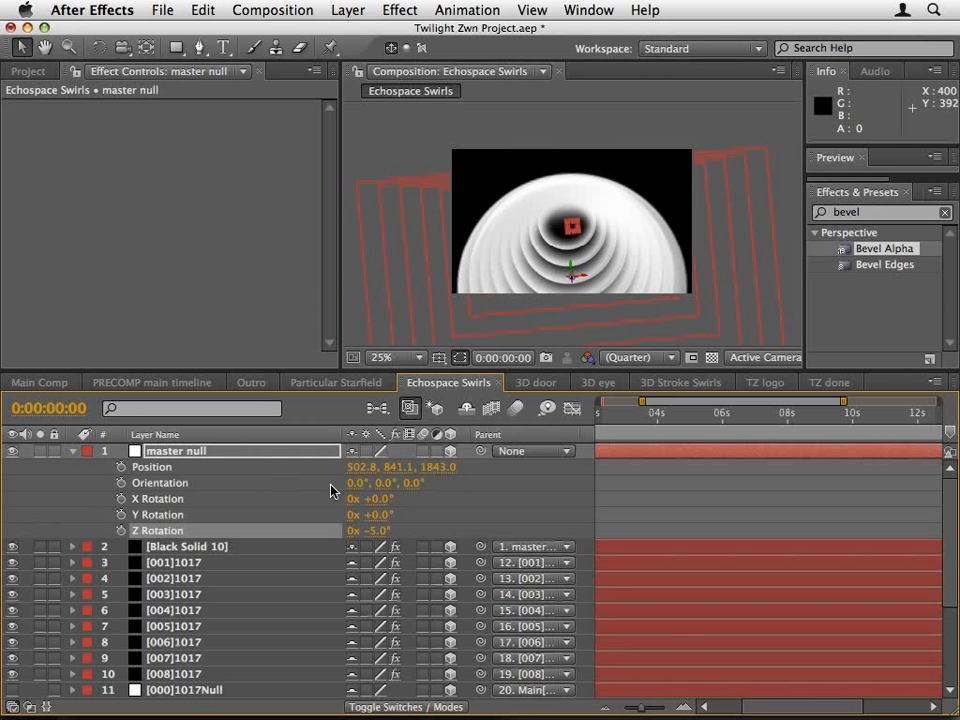
{"action": "left_click_drag", "start_coordinate": [441, 470], "coordinate": [508, 494]}
{"action": "left_click_drag", "start_coordinate": [443, 466], "coordinate": [551, 467]}
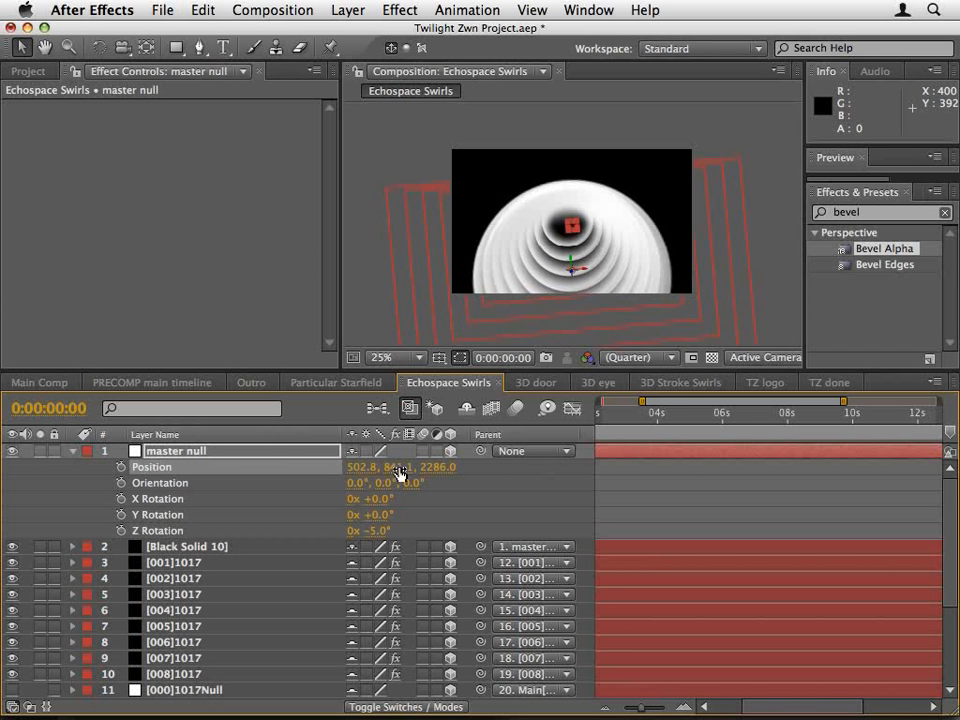
{"action": "left_click_drag", "start_coordinate": [396, 468], "coordinate": [76, 466]}
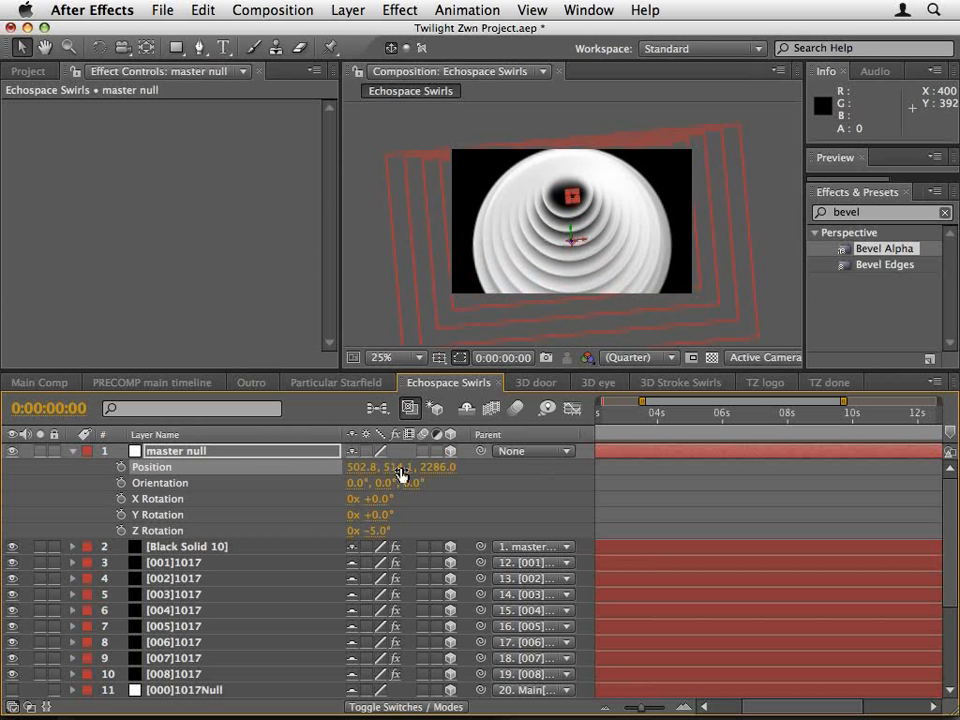
{"action": "left_click_drag", "start_coordinate": [400, 467], "coordinate": [341, 467]}
{"action": "left_click_drag", "start_coordinate": [443, 467], "coordinate": [649, 452]}
Spin the rings by setting the master null's Z Rotation to -249°.
{"action": "scroll", "coordinate": [575, 297], "scroll_direction": "up", "scroll_amount": 1}
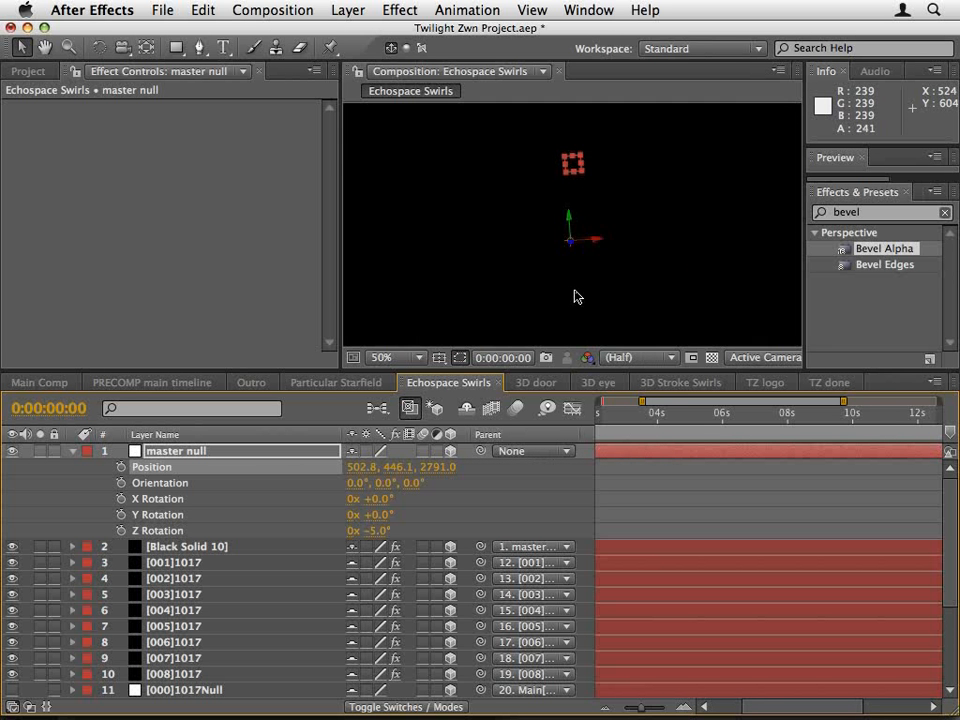
{"action": "left_click_drag", "start_coordinate": [336, 376], "coordinate": [253, 455]}
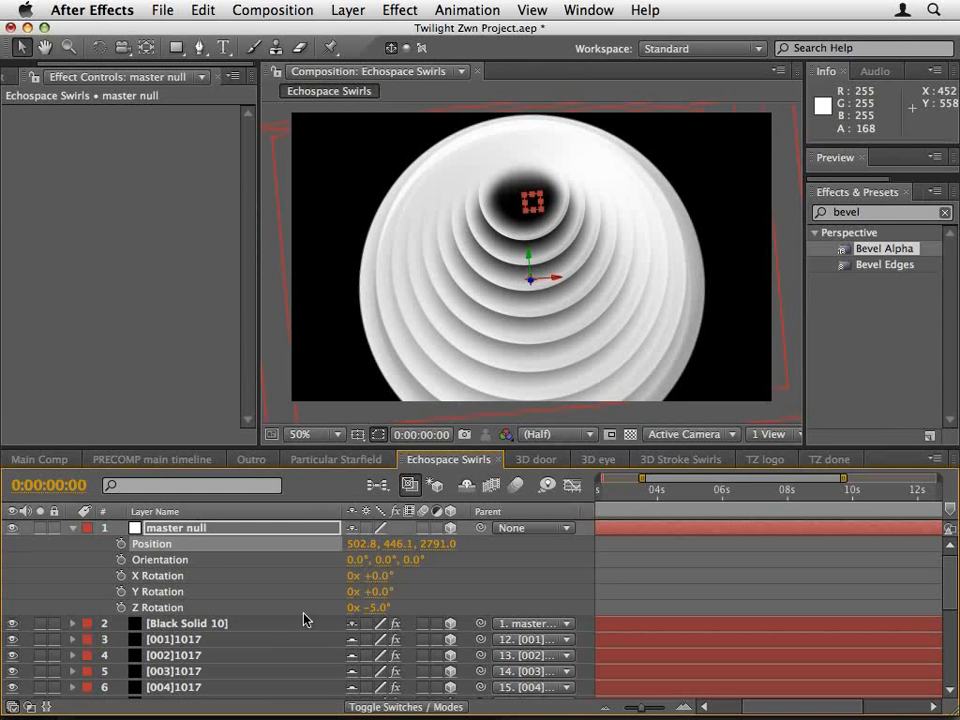
{"action": "left_click_drag", "start_coordinate": [375, 607], "coordinate": [393, 590]}
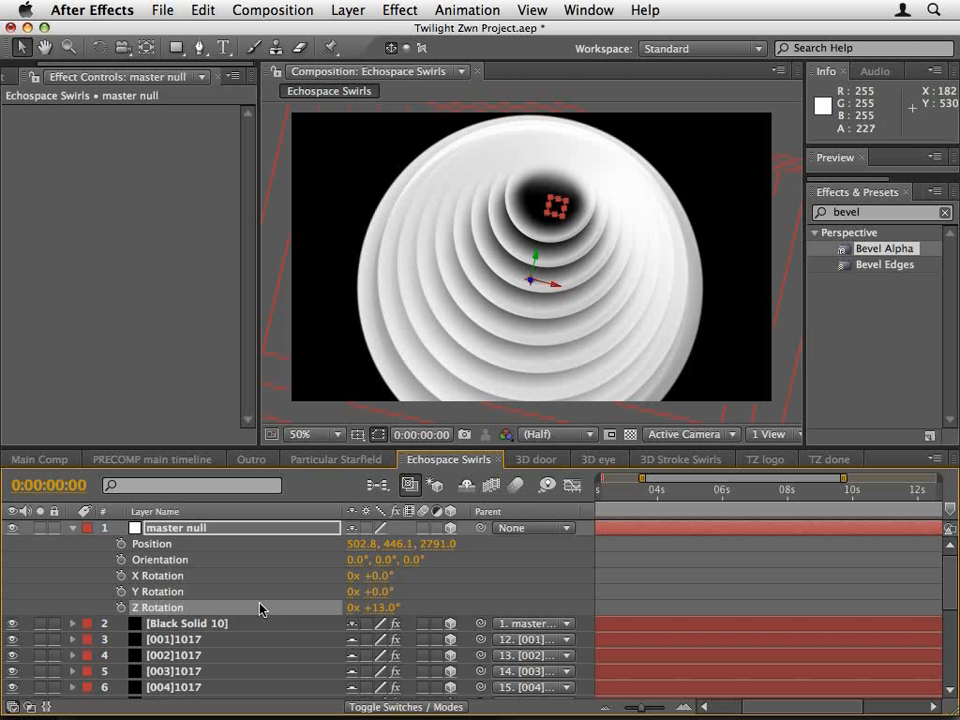
{"action": "left_click_drag", "start_coordinate": [376, 618], "coordinate": [127, 601]}
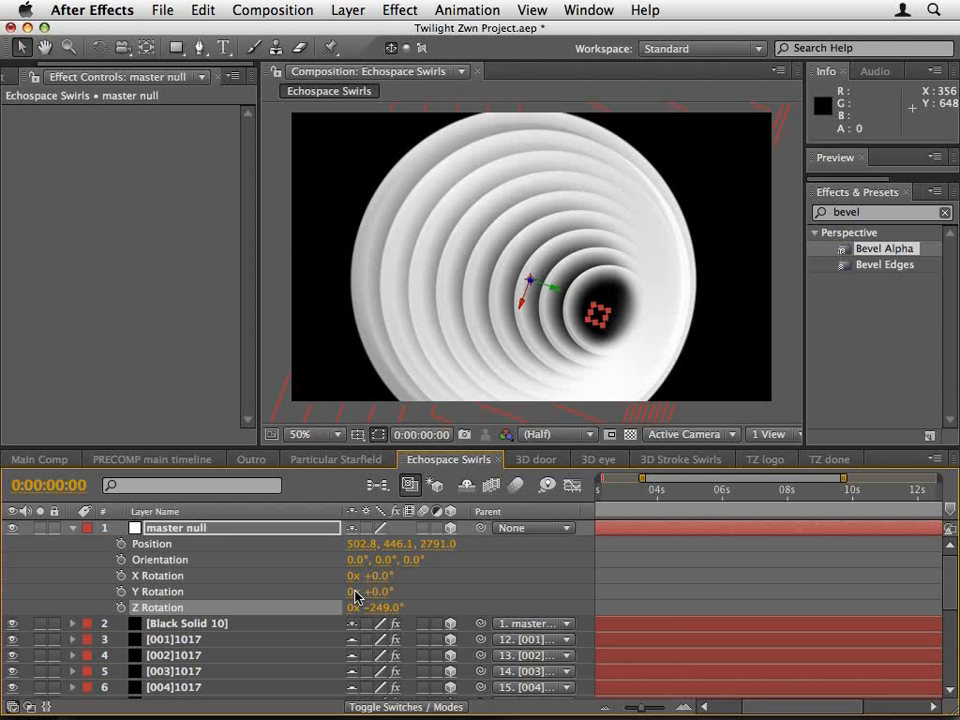
Add a white spot light named Light 1 with 100% intensity, a 90° cone angle and 100% cone feather.
{"action": "right_click", "coordinate": [63, 567]}
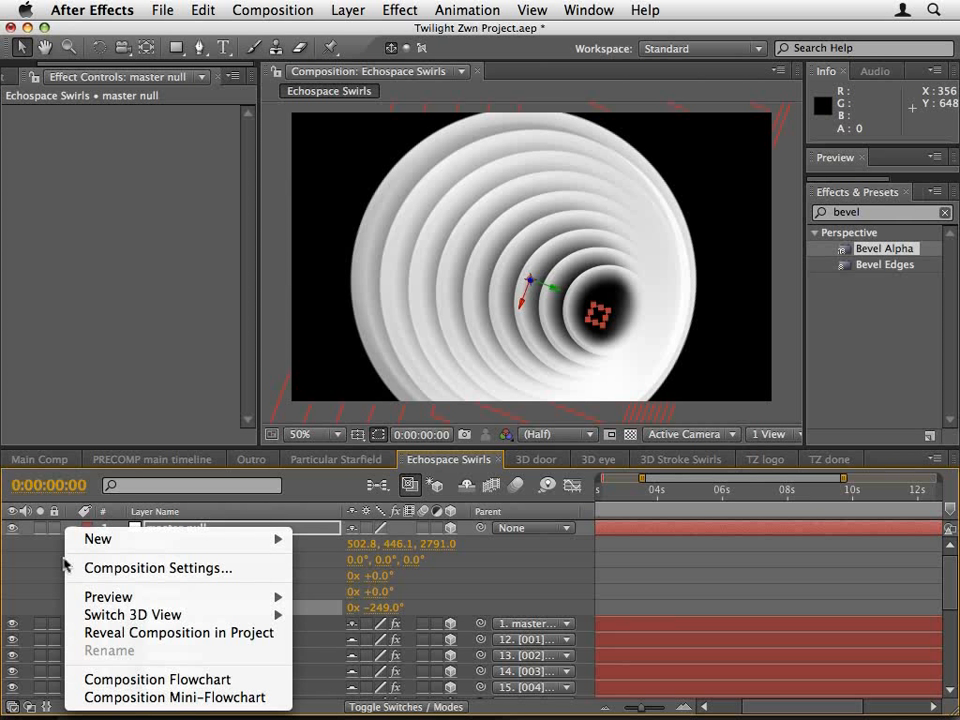
{"action": "mouse_move", "coordinate": [249, 540]}
{"action": "left_click", "coordinate": [351, 605]}
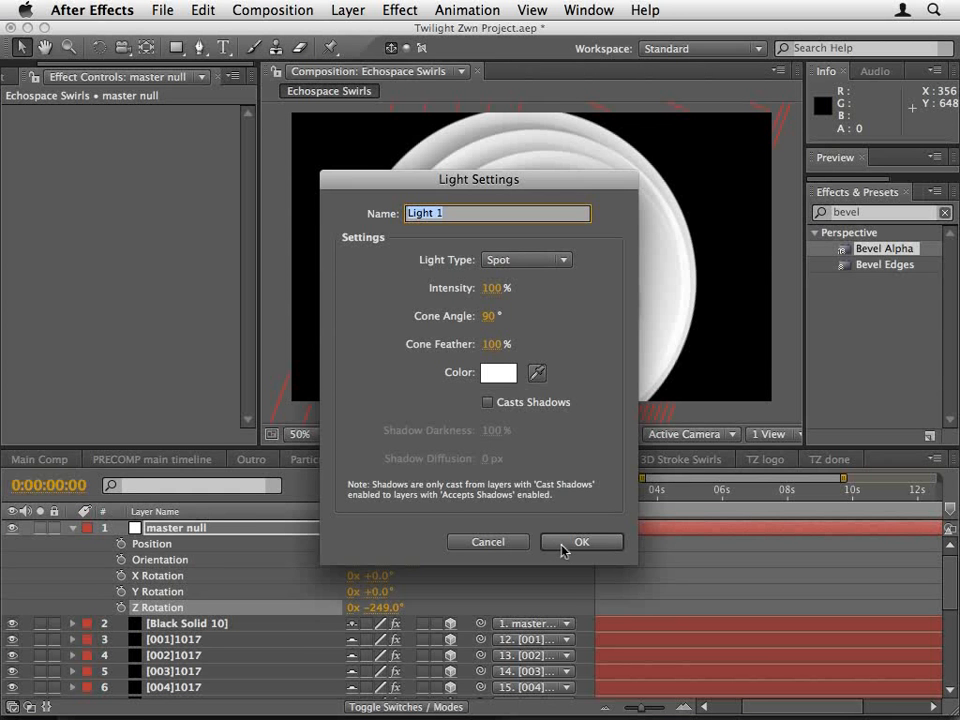
{"action": "left_click", "coordinate": [566, 543]}
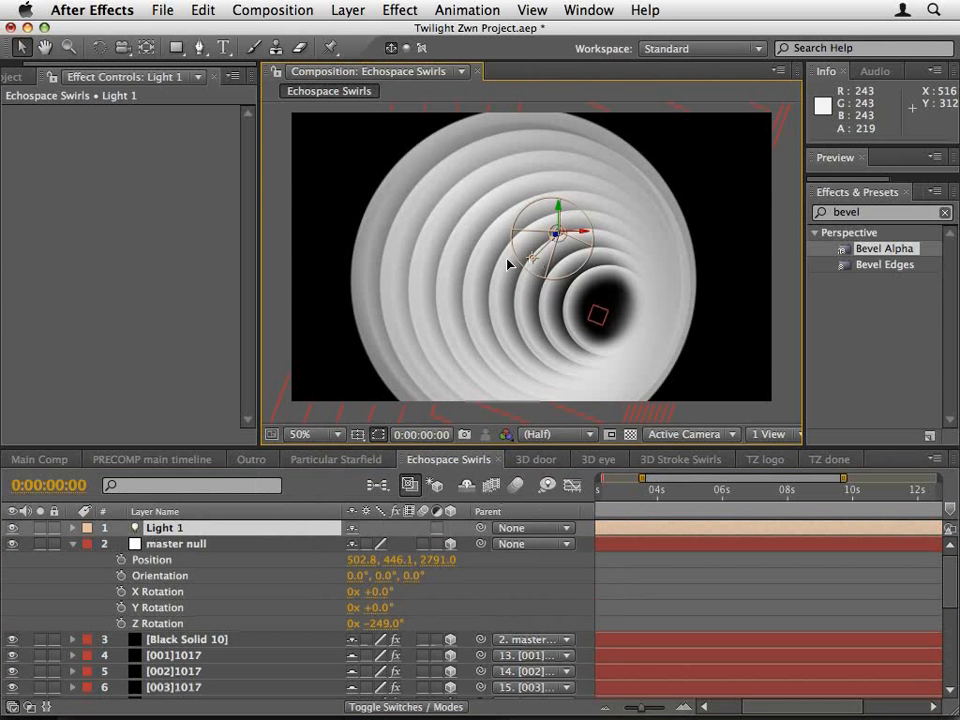
Shift Light 1's point of interest slightly toward the dark centre of the rings and expand the light's properties.
{"action": "left_click_drag", "start_coordinate": [509, 263], "coordinate": [540, 271]}
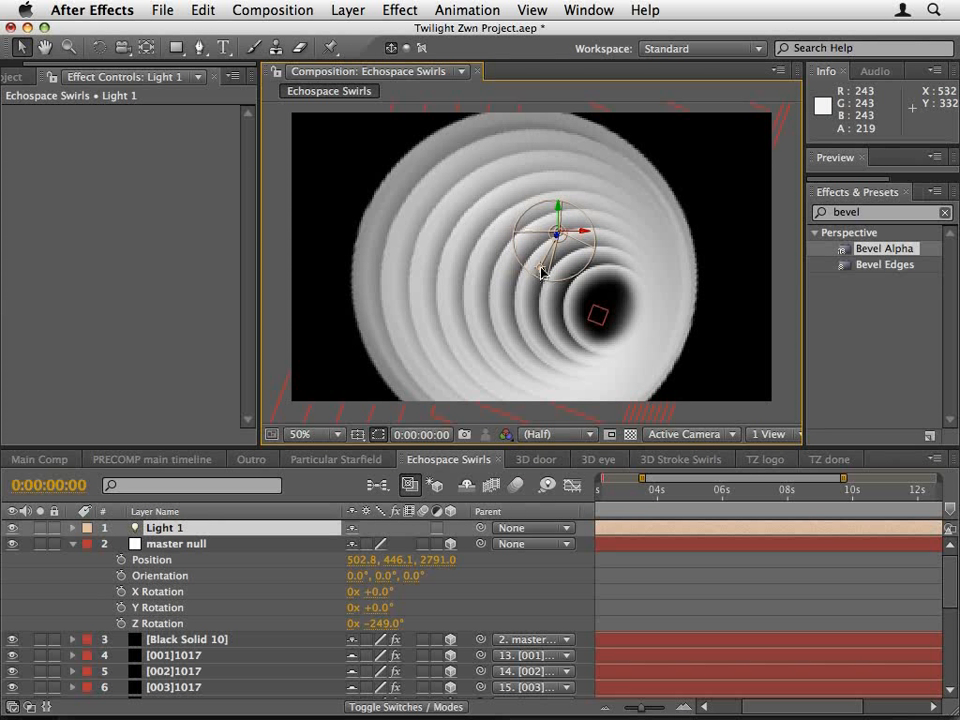
{"action": "key", "text": "Return"}
{"action": "left_click", "coordinate": [73, 528]}
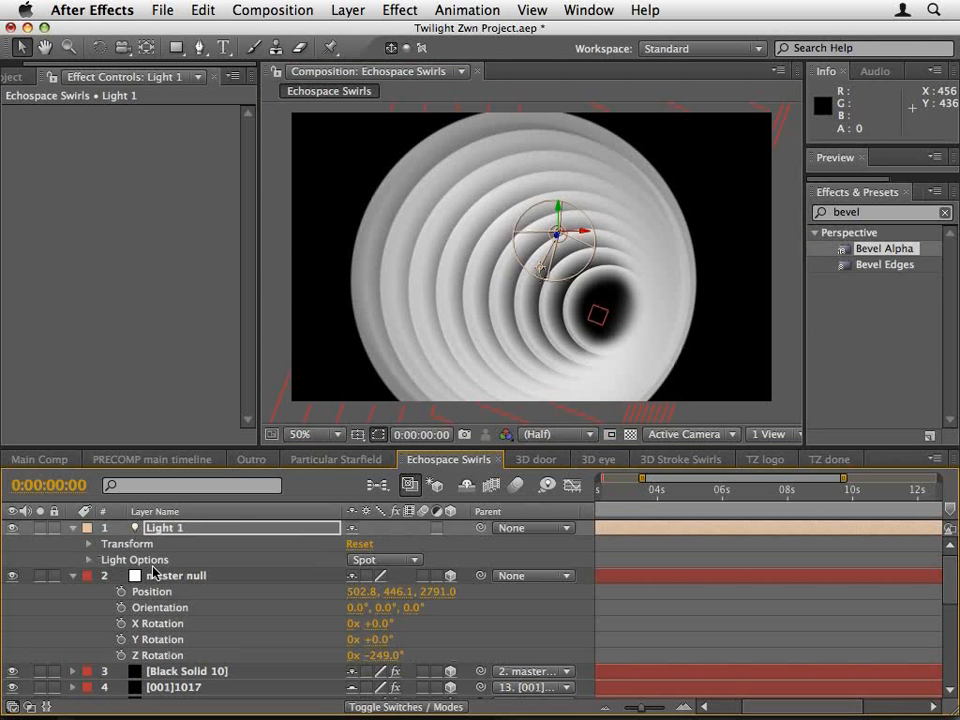
Open the TZ done.mov footage, scrub to the ring swirl shot to examine its lighting, and close the preview.
{"action": "left_click", "coordinate": [14, 76]}
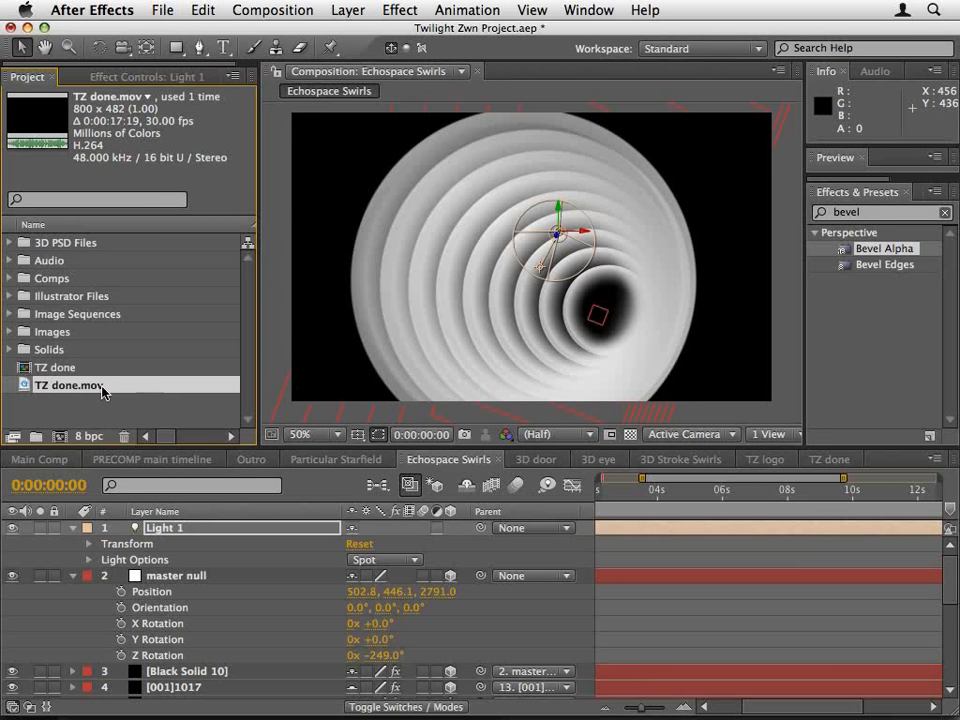
{"action": "double_click", "coordinate": [29, 387]}
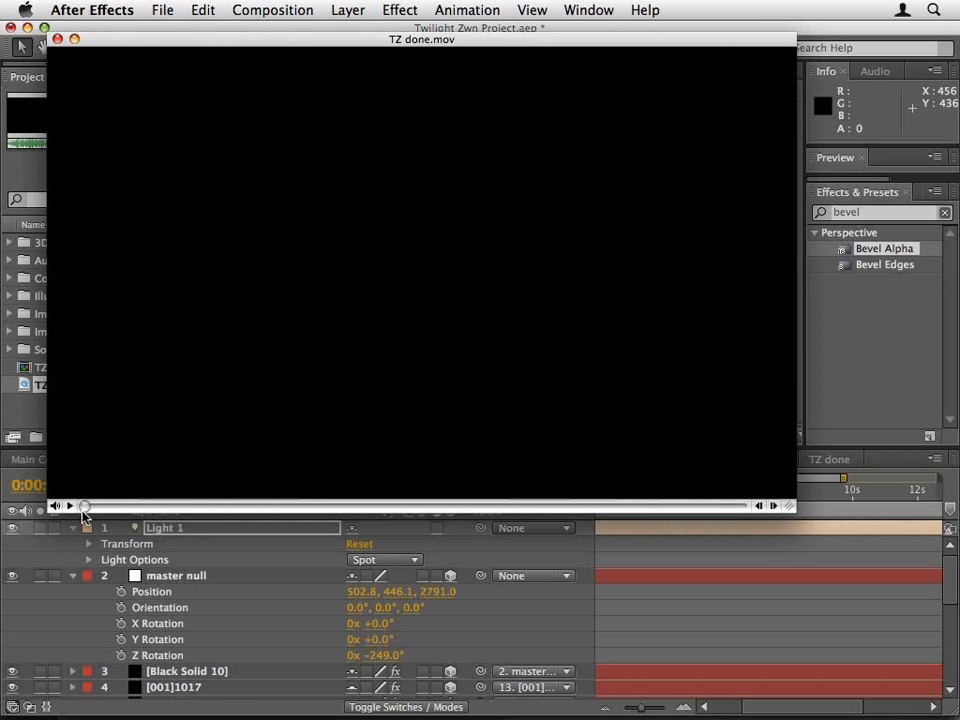
{"action": "mouse_move", "coordinate": [91, 508]}
{"action": "left_mouse_down"}
{"action": "mouse_move", "coordinate": [118, 507]}
{"action": "mouse_move", "coordinate": [93, 508]}
{"action": "mouse_move", "coordinate": [101, 507]}
{"action": "left_mouse_up"}
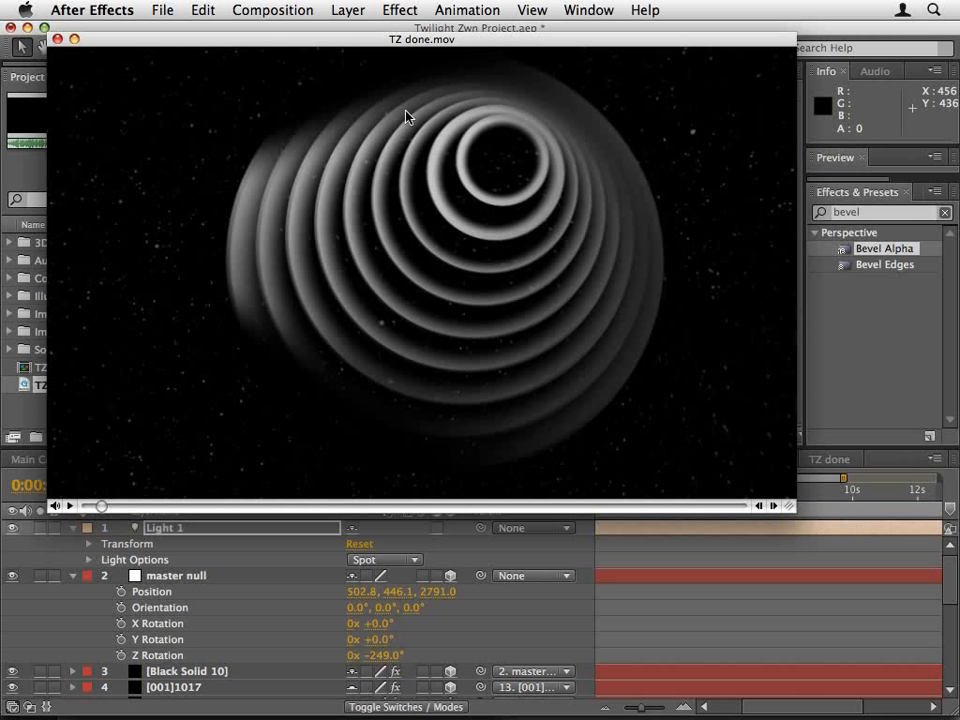
{"action": "left_click", "coordinate": [57, 38]}
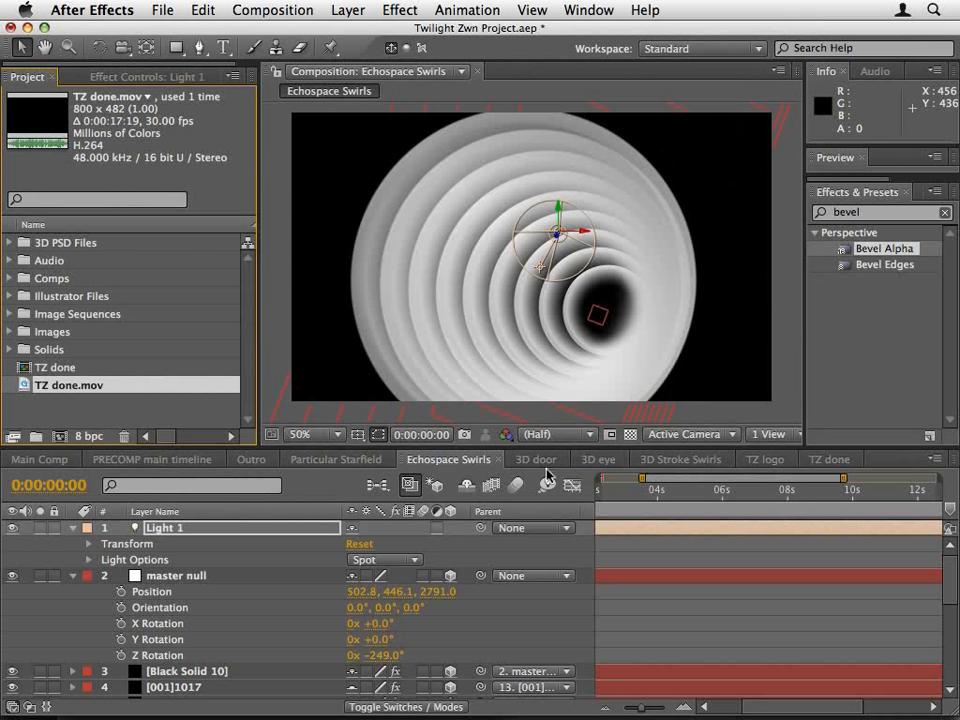
Set Light 1's cone feather to 48% and cone angle to 50°, and shift its point of interest slightly up and away from the rings' dark centre.
{"action": "left_click", "coordinate": [183, 529]}
{"action": "left_click", "coordinate": [90, 560]}
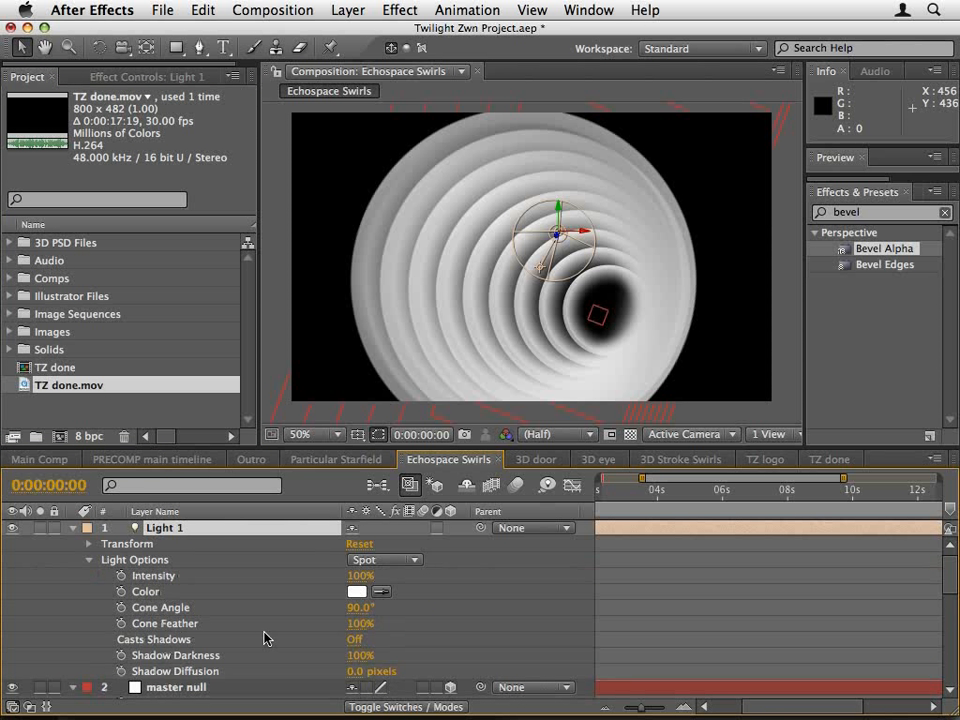
{"action": "left_click_drag", "start_coordinate": [358, 623], "coordinate": [323, 609]}
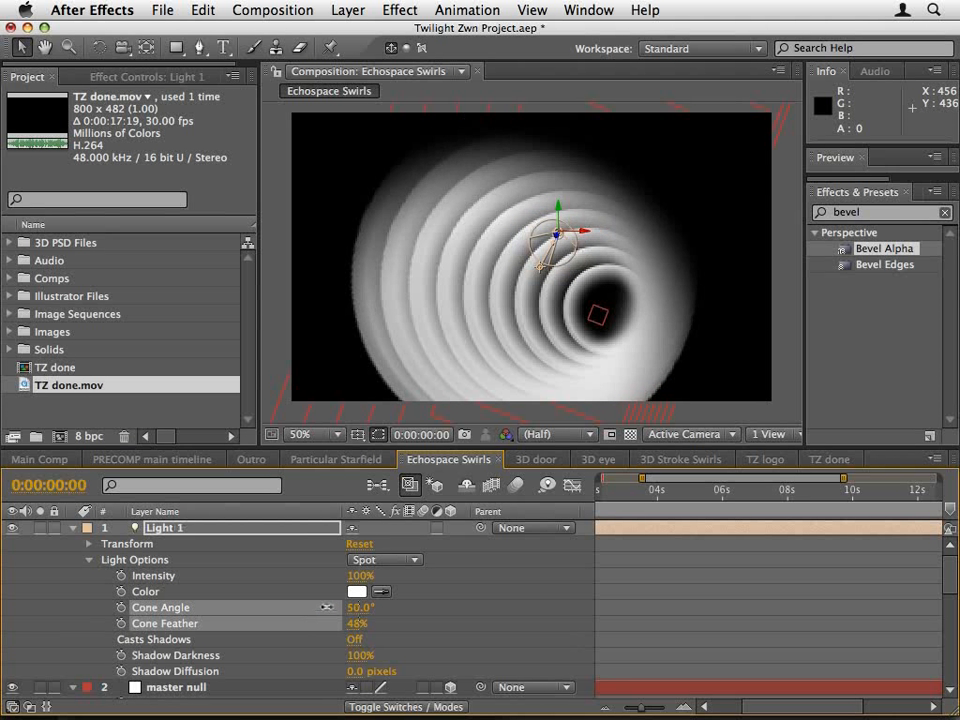
{"action": "mouse_move", "coordinate": [542, 268]}
{"action": "left_mouse_down"}
{"action": "mouse_move", "coordinate": [575, 262]}
{"action": "mouse_move", "coordinate": [508, 253]}
{"action": "mouse_move", "coordinate": [570, 285]}
{"action": "mouse_move", "coordinate": [585, 261]}
{"action": "mouse_move", "coordinate": [531, 259]}
{"action": "left_mouse_up"}
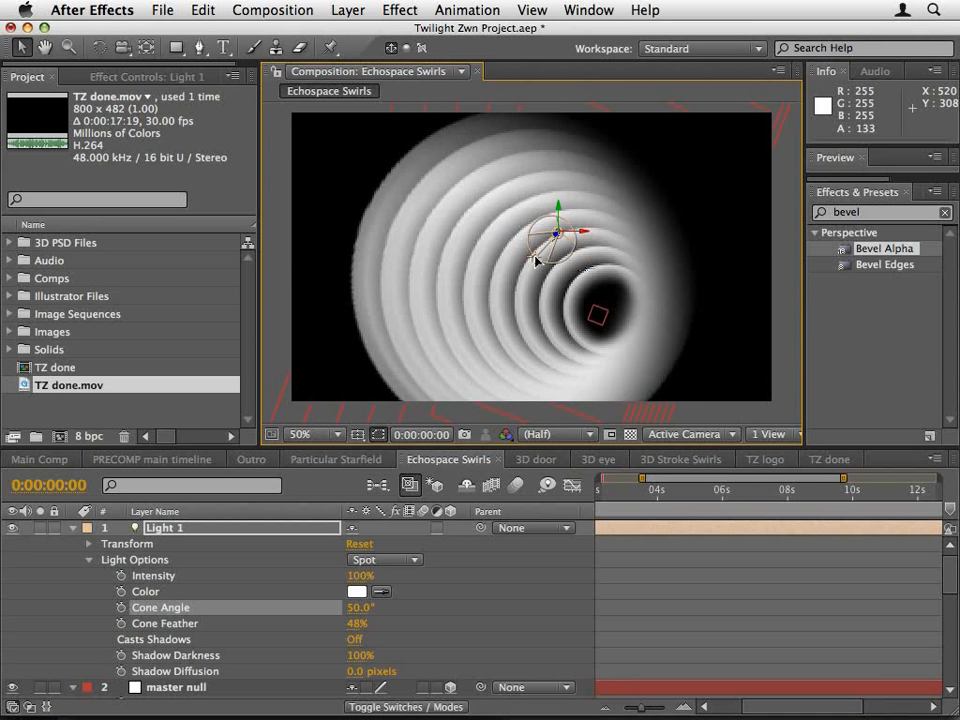
Review the TZ done composition up to the door shot at 0:00:03:21 and open the 3D door composition.
{"action": "left_click", "coordinate": [829, 459]}
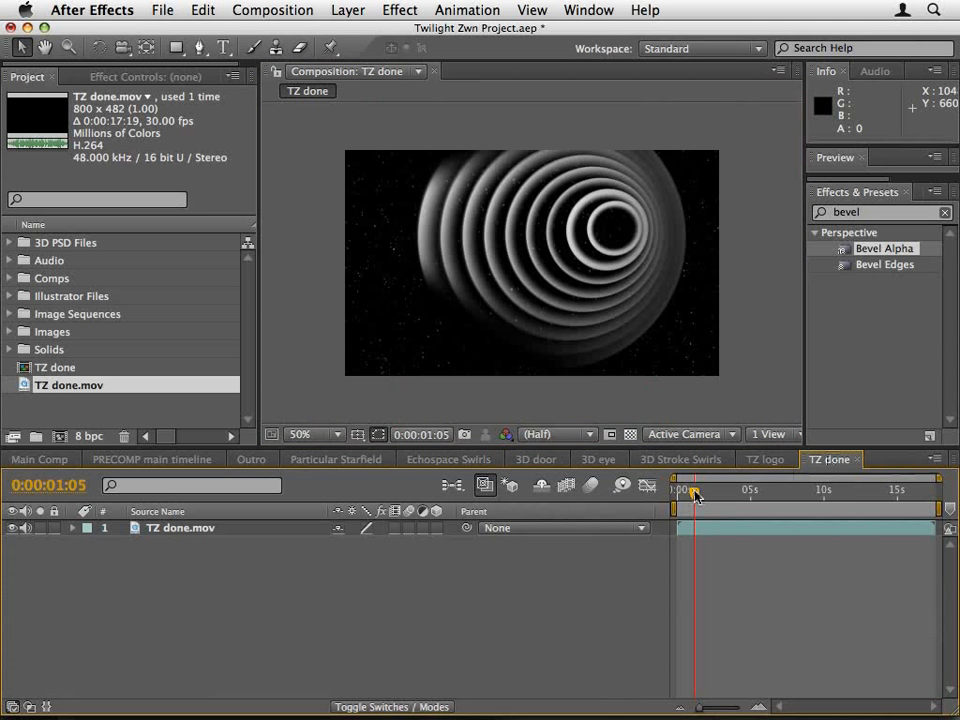
{"action": "left_click_drag", "start_coordinate": [695, 494], "coordinate": [731, 497]}
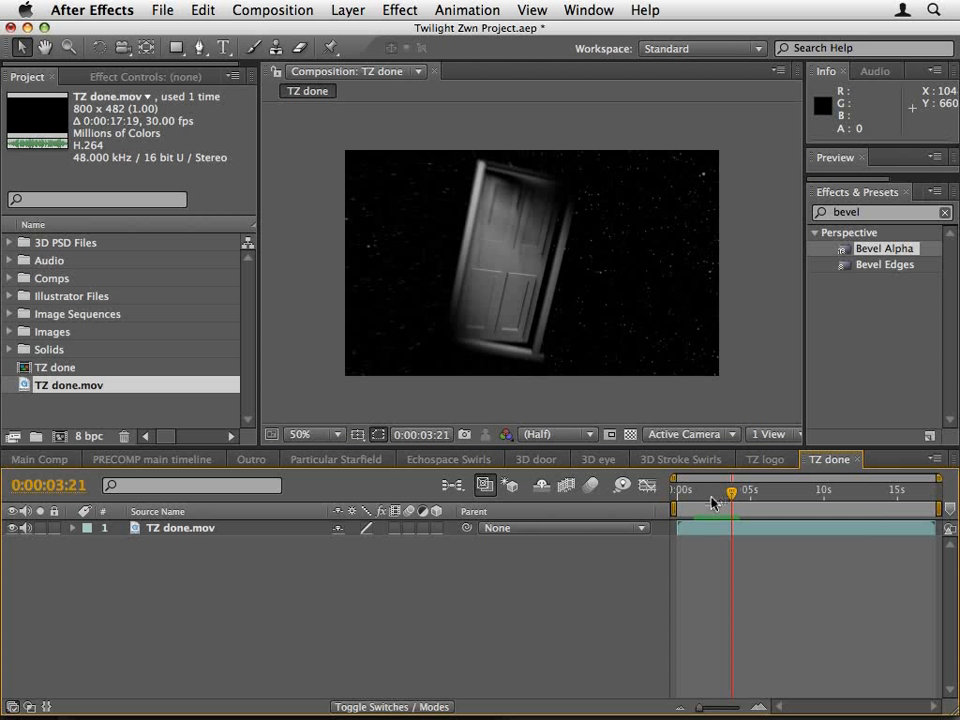
{"action": "left_click", "coordinate": [537, 460]}
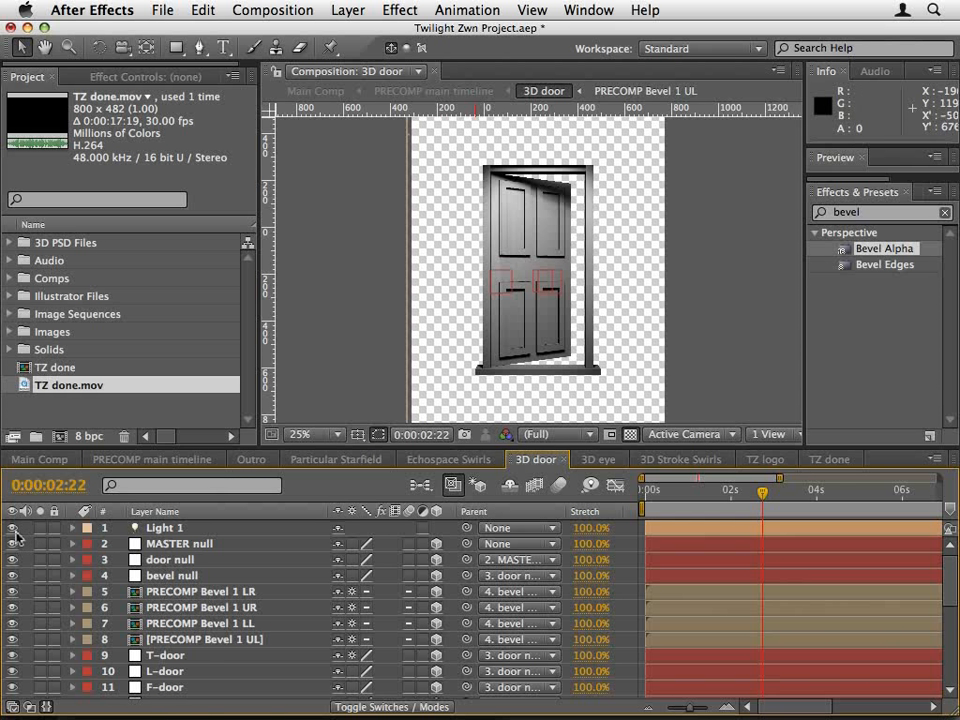
Turn off Light 1 in the 3D door composition and temporarily show and solo the Door outline layer to examine the source artwork.
{"action": "key", "text": "s"}
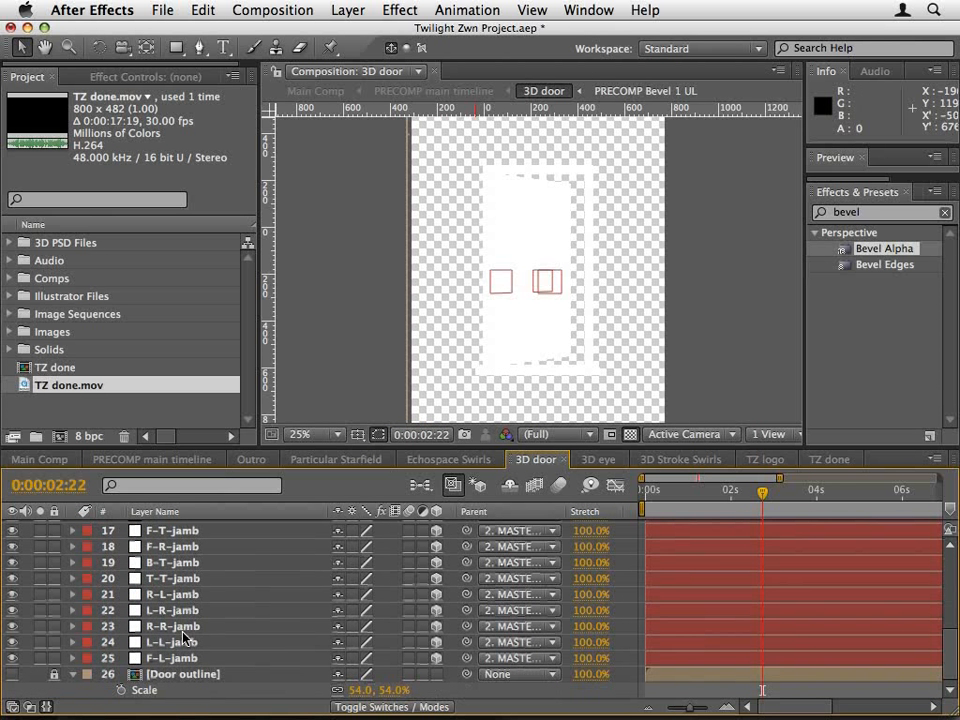
{"action": "left_click", "coordinate": [12, 674]}
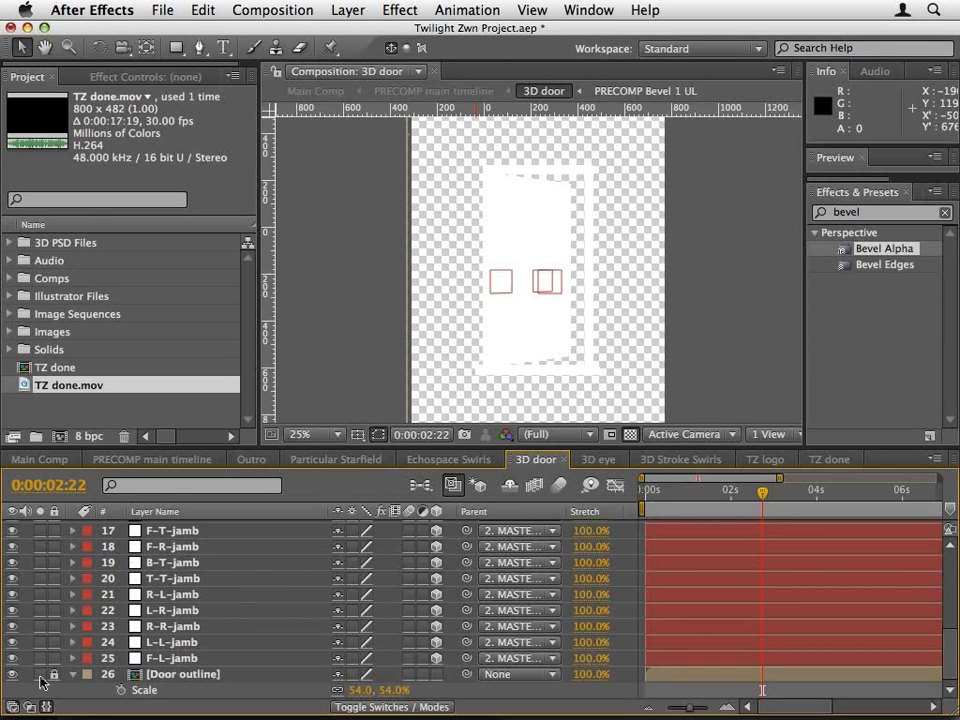
{"action": "left_click", "coordinate": [40, 675]}
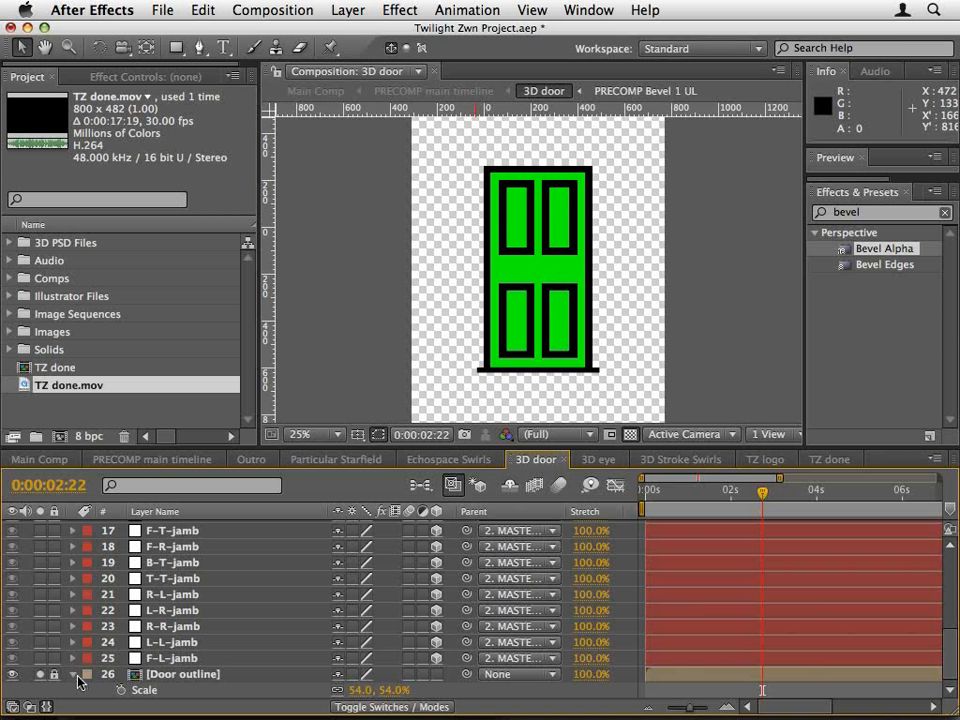
{"action": "left_click", "coordinate": [40, 674]}
{"action": "left_click", "coordinate": [11, 675]}
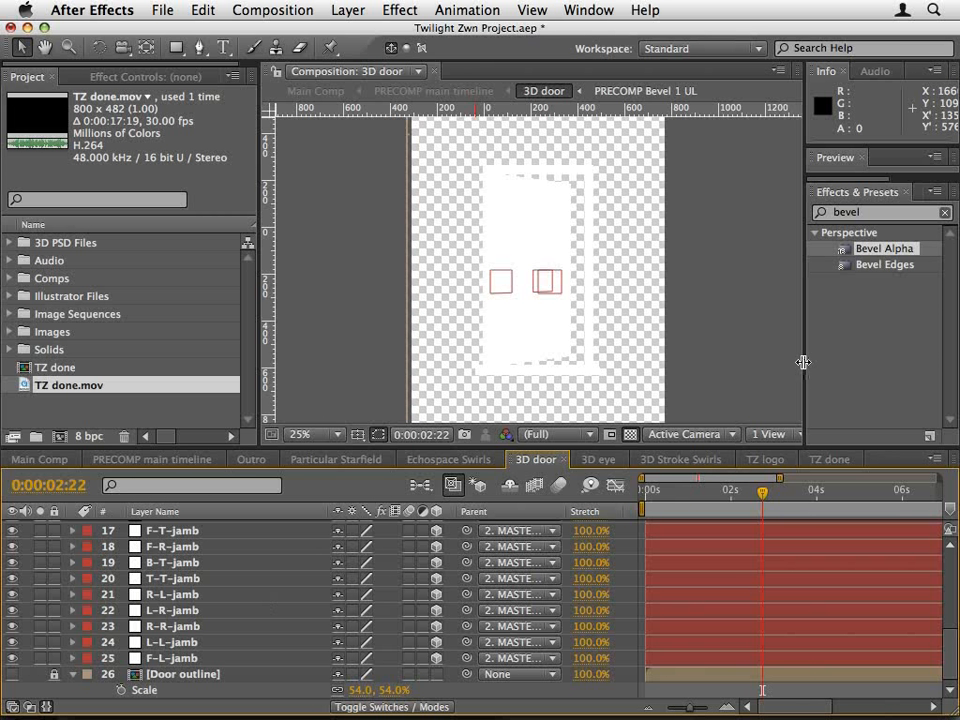
Widen the composition view, inspect the door's planes with the Wireframe fast preview, and restore Adaptive Resolution—OpenGL Off.
{"action": "left_click_drag", "start_coordinate": [806, 382], "coordinate": [893, 380]}
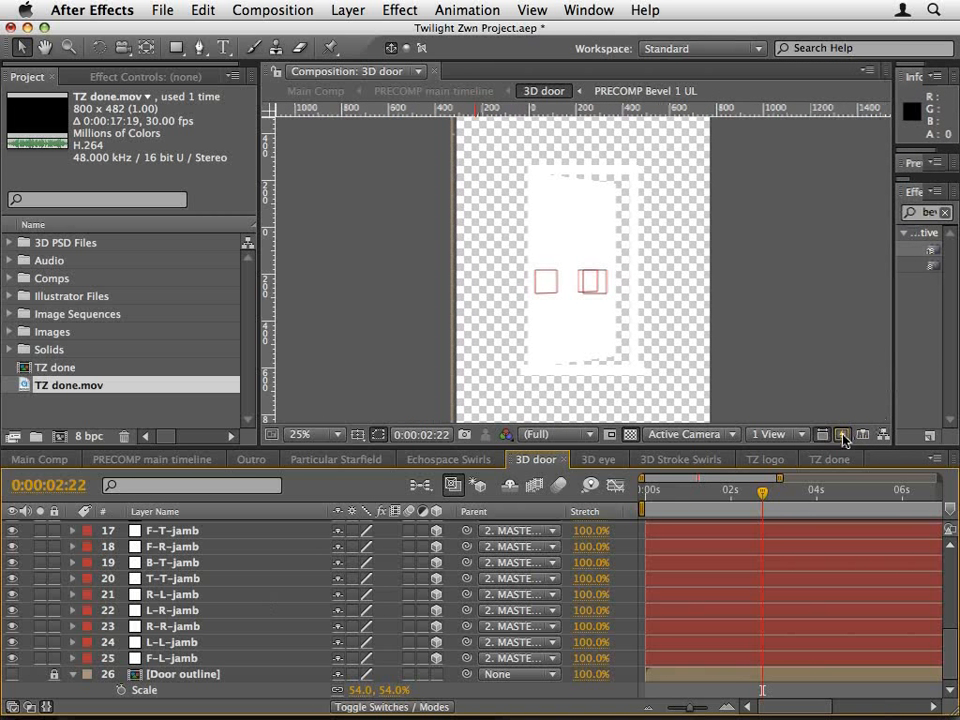
{"action": "left_click", "coordinate": [842, 435]}
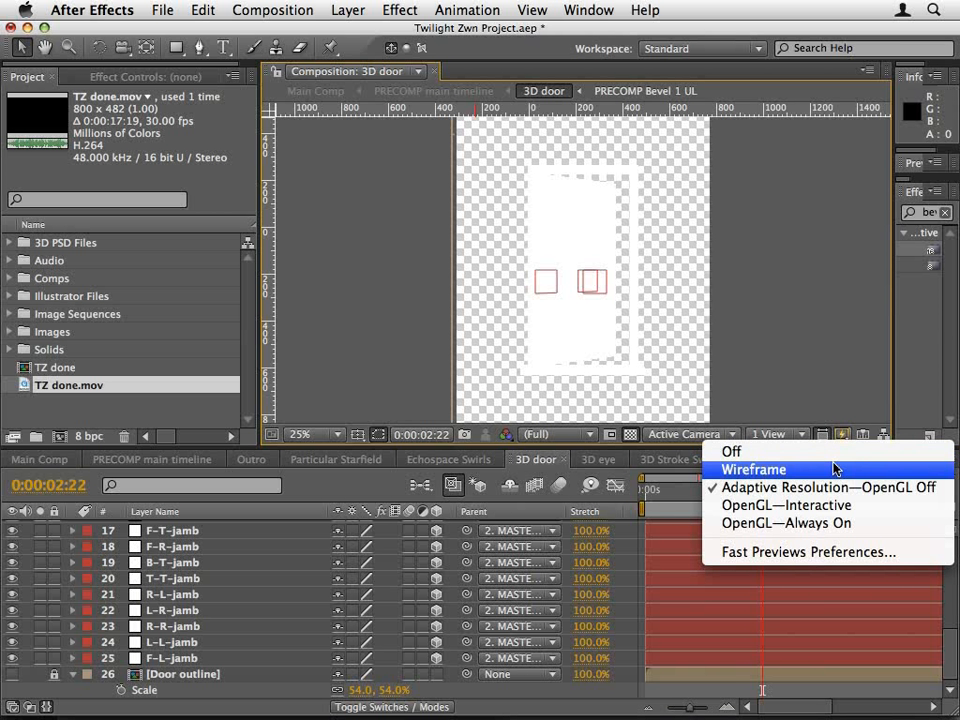
{"action": "left_click", "coordinate": [836, 468]}
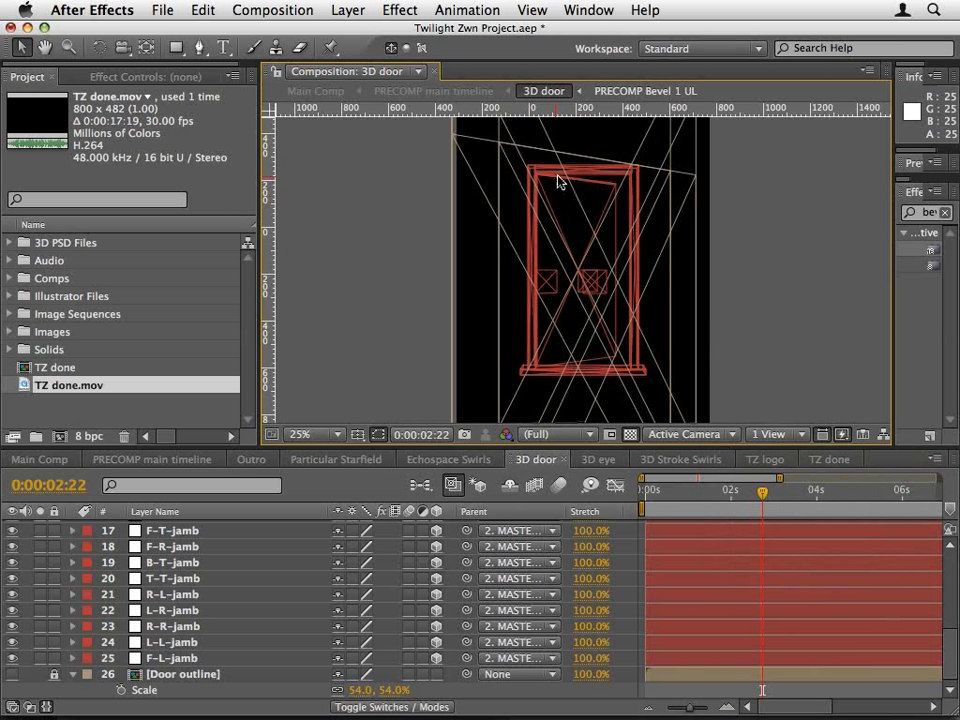
{"action": "left_click", "coordinate": [842, 437]}
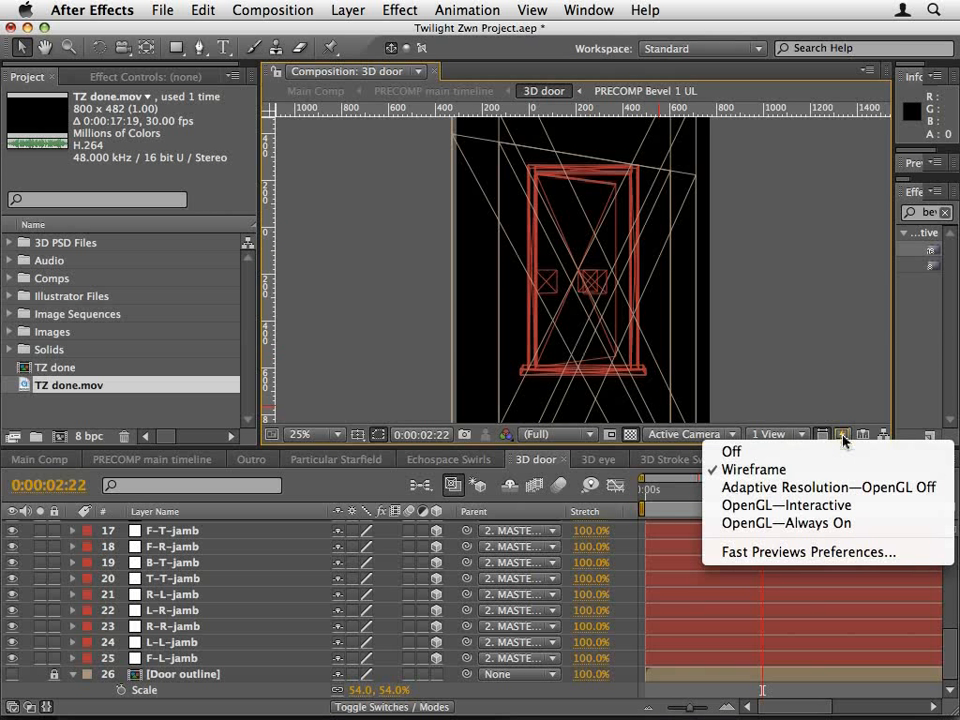
{"action": "left_click", "coordinate": [849, 488]}
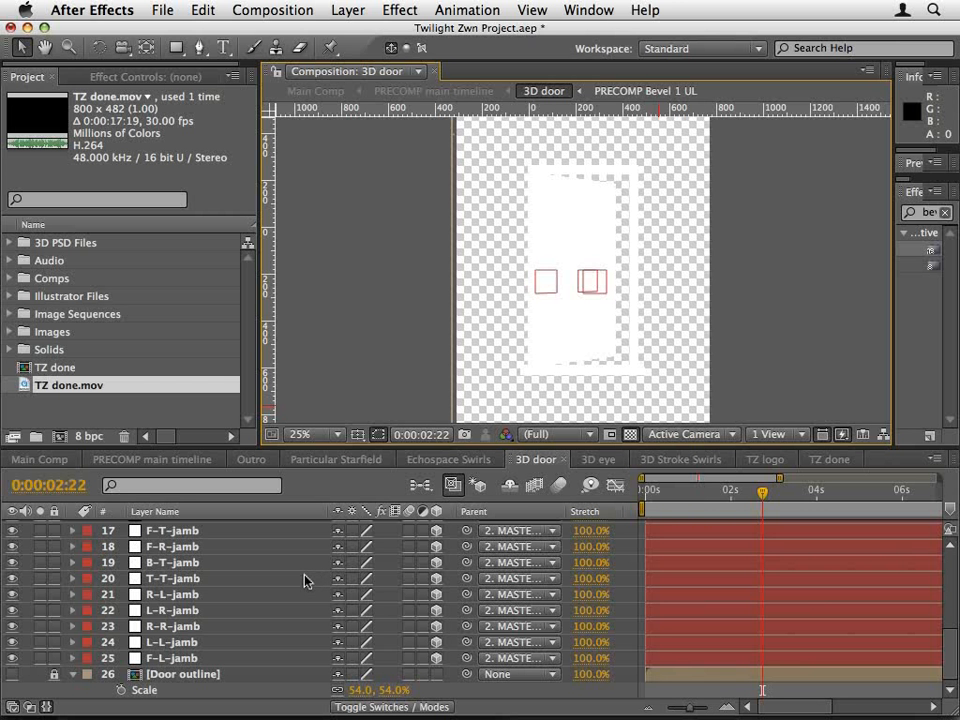
Open the bevel precomp used by the PRECOMP Bevel 1 LR layer and collapse the bevel1 null, T-B-bevel1 and B-T-bevel1 properties.
{"action": "scroll", "coordinate": [290, 588], "scroll_direction": "up", "scroll_amount": 5}
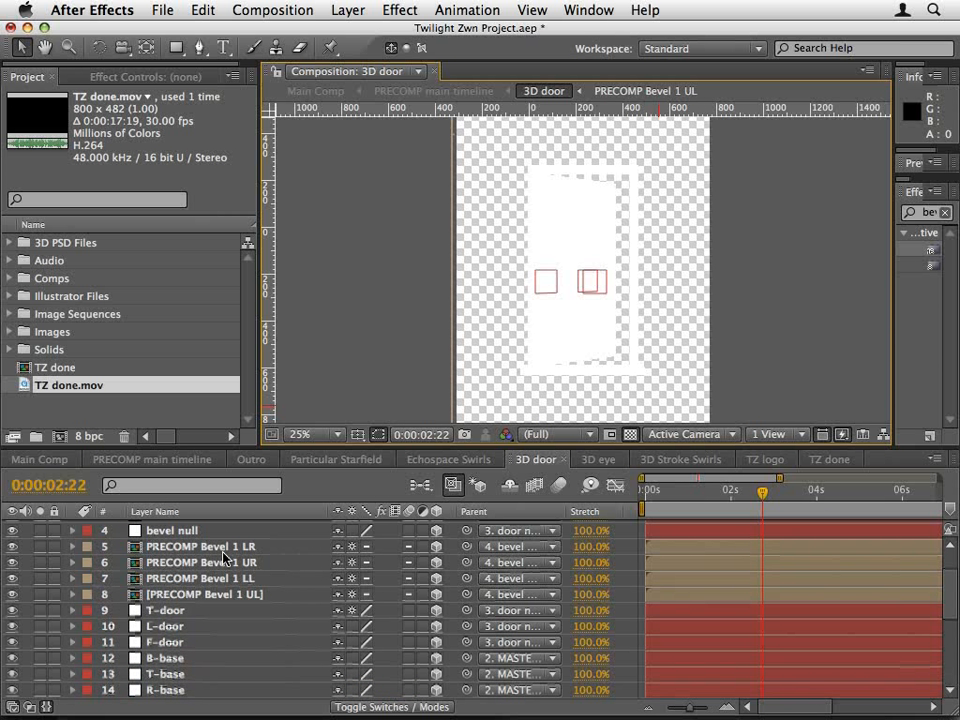
{"action": "left_click", "coordinate": [188, 549]}
{"action": "double_click", "coordinate": [188, 549]}
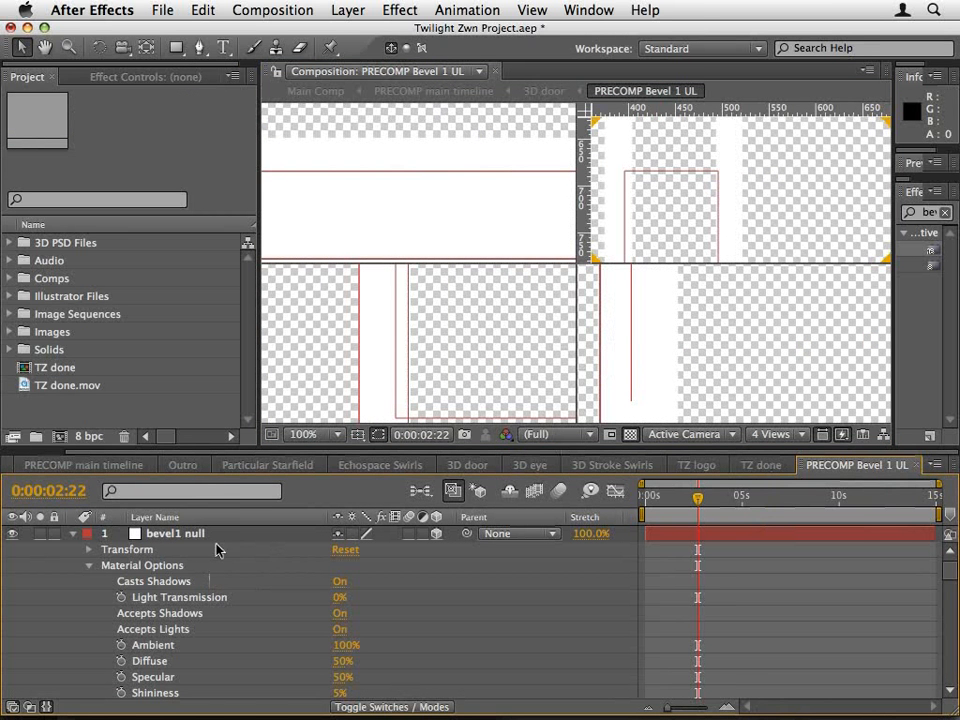
{"action": "scroll", "coordinate": [670, 326], "scroll_direction": "down", "scroll_amount": 4}
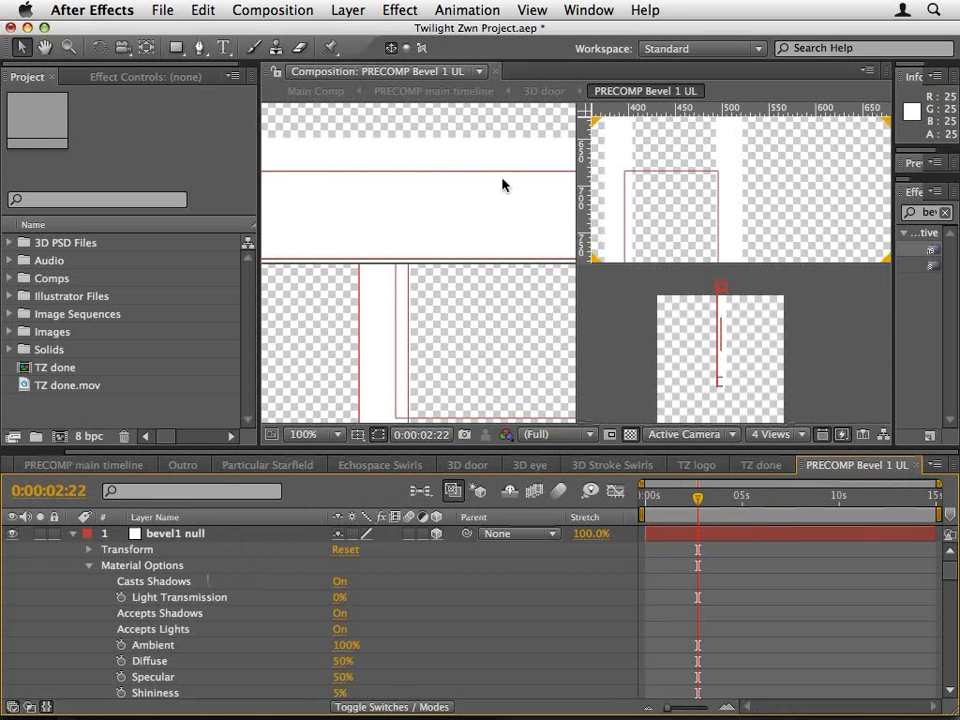
{"action": "scroll", "coordinate": [495, 180], "scroll_direction": "down", "scroll_amount": 4}
{"action": "scroll", "coordinate": [675, 193], "scroll_direction": "down", "scroll_amount": 4}
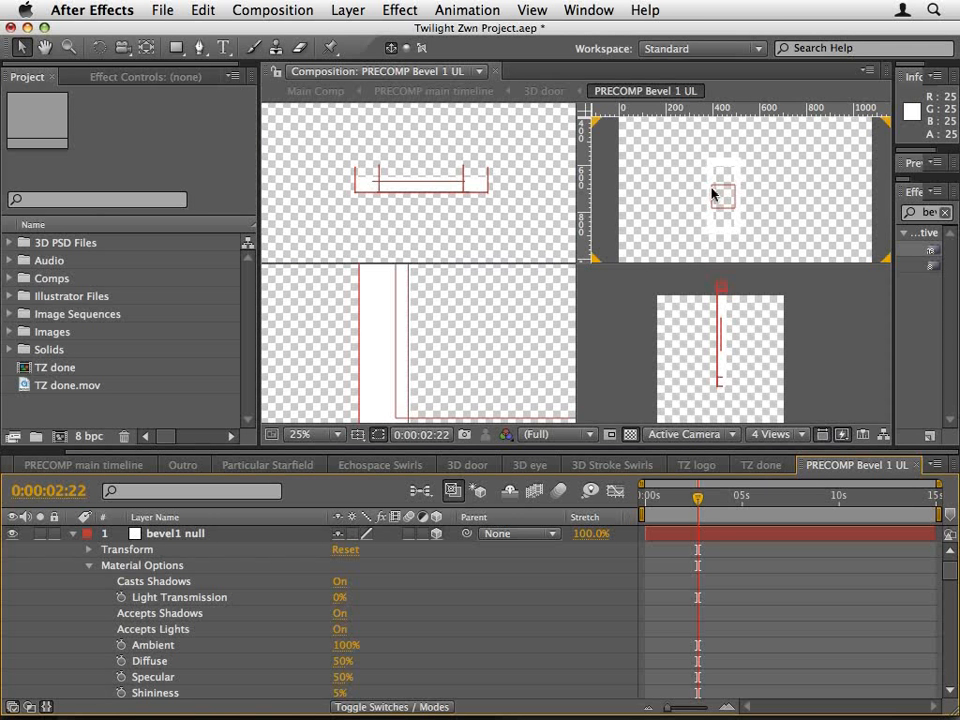
{"action": "left_click", "coordinate": [72, 533]}
{"action": "left_click", "coordinate": [72, 549]}
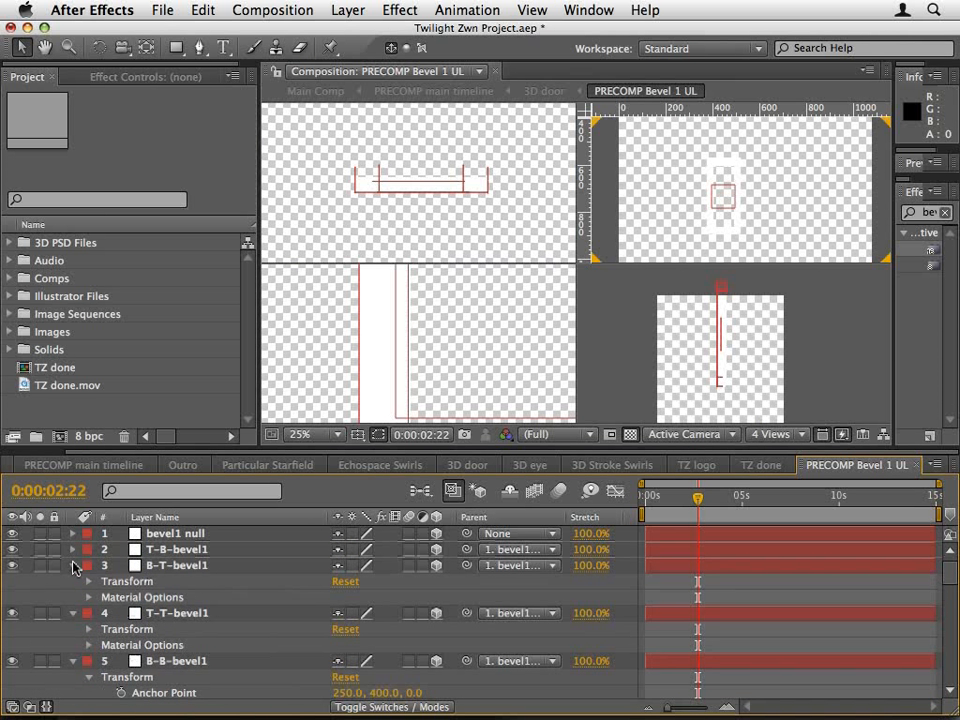
{"action": "left_click", "coordinate": [72, 565]}
Recolour the T-B-bevel1 solid red for all layers that use it and check the panel bevels in the 3D door composition.
{"action": "left_click", "coordinate": [170, 551]}
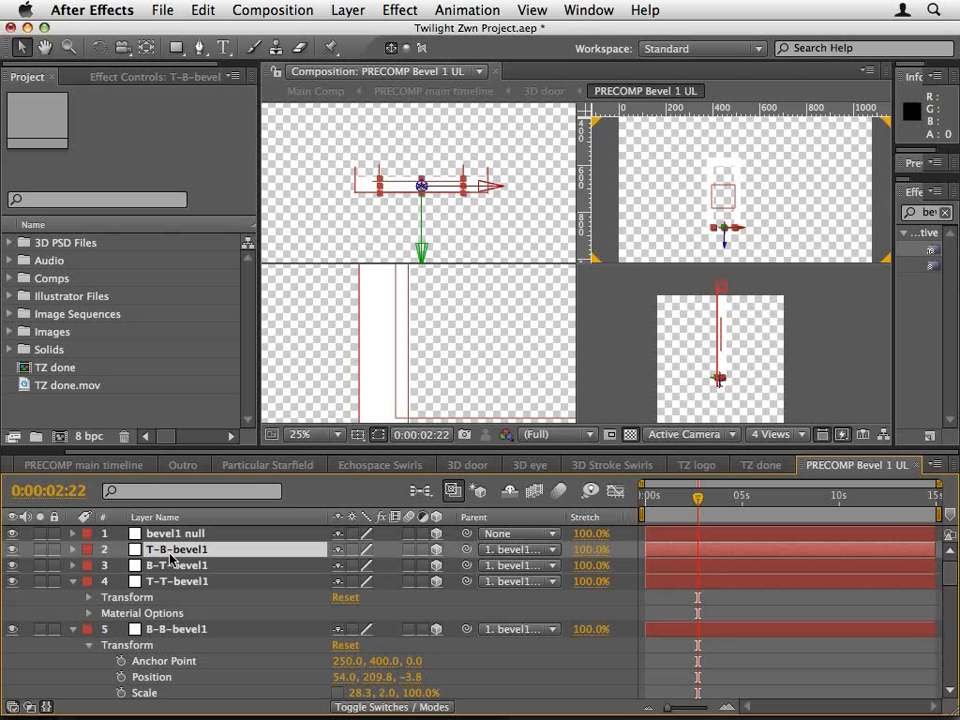
{"action": "key", "text": "super+shift+y"}
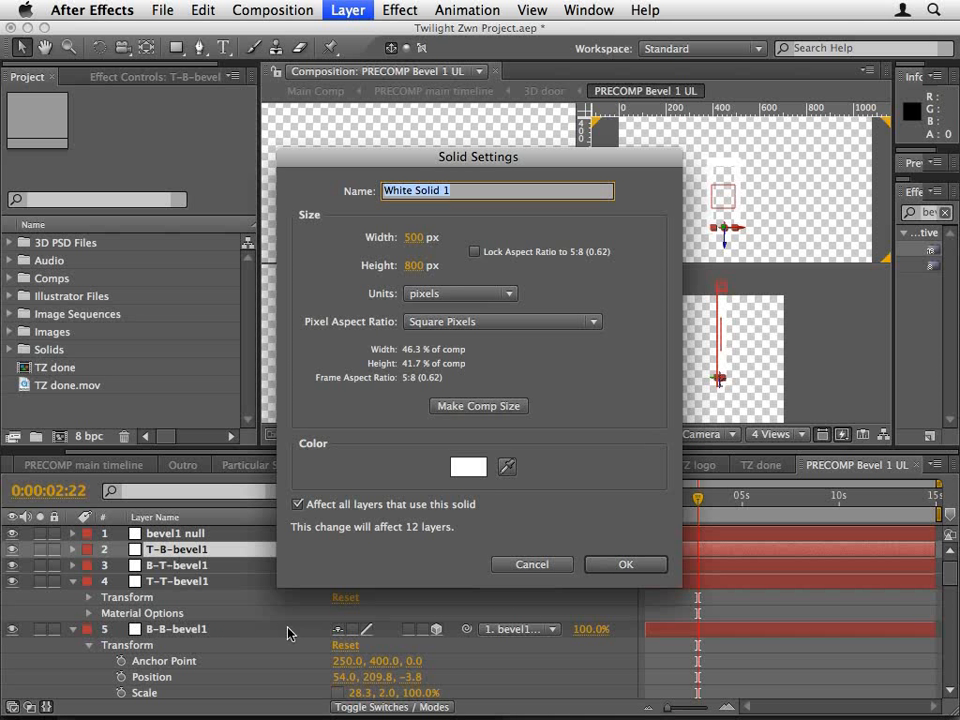
{"action": "left_click", "coordinate": [468, 463]}
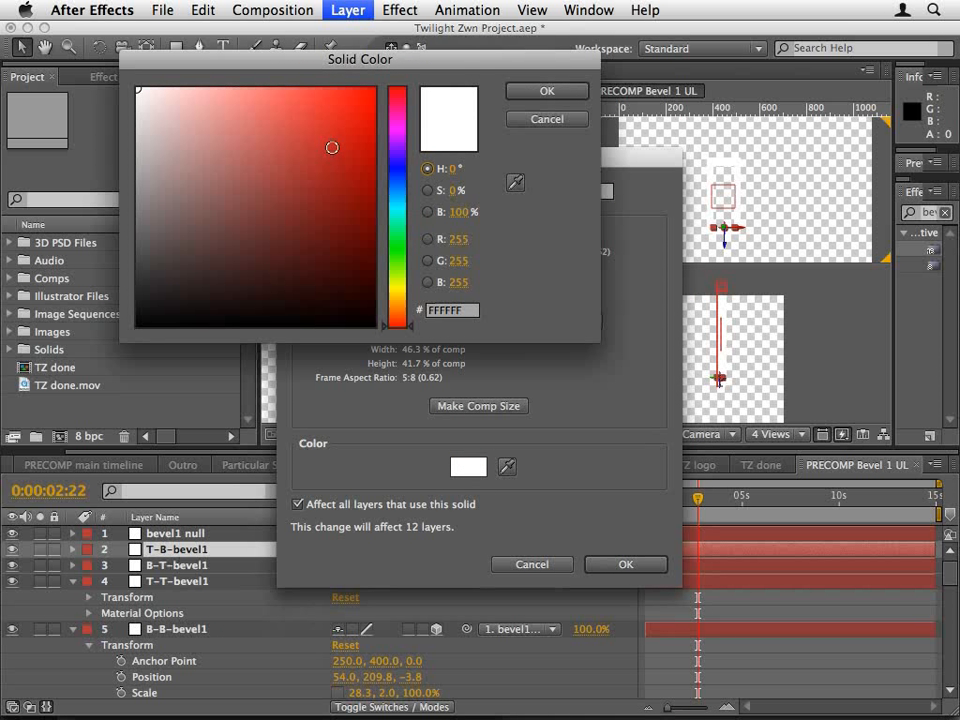
{"action": "left_click_drag", "start_coordinate": [332, 148], "coordinate": [430, 95]}
{"action": "left_click", "coordinate": [515, 91]}
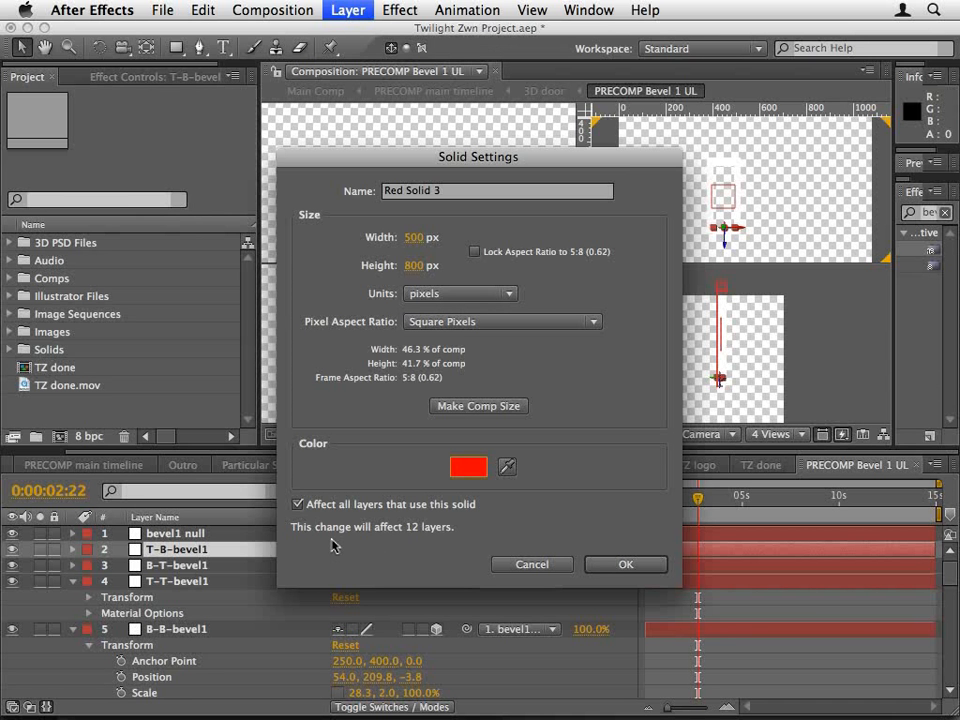
{"action": "left_click", "coordinate": [624, 565]}
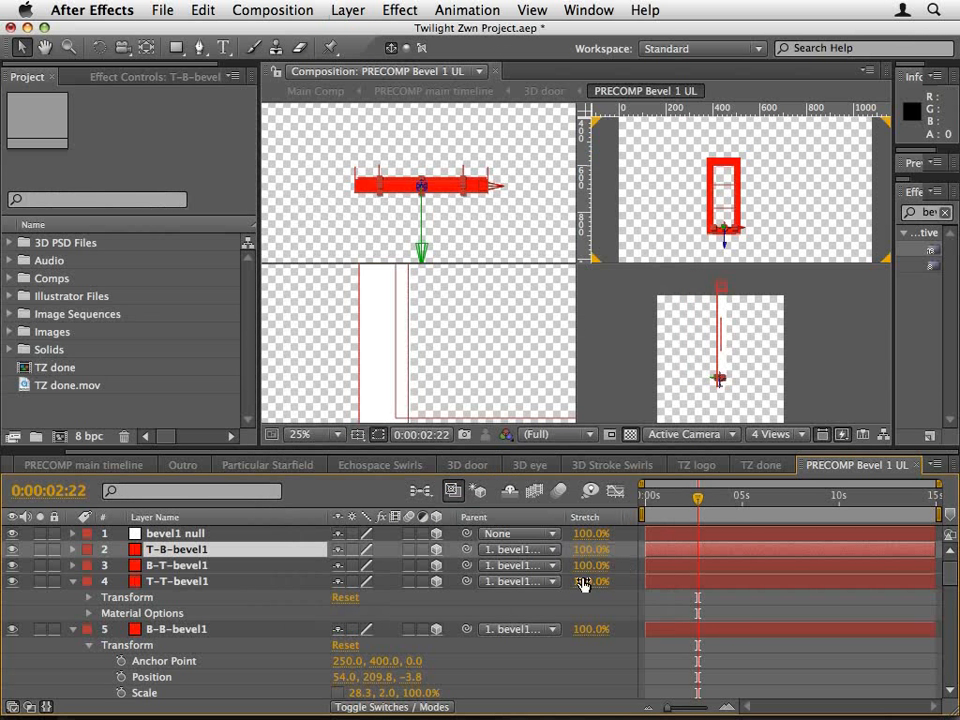
{"action": "left_click", "coordinate": [467, 465]}
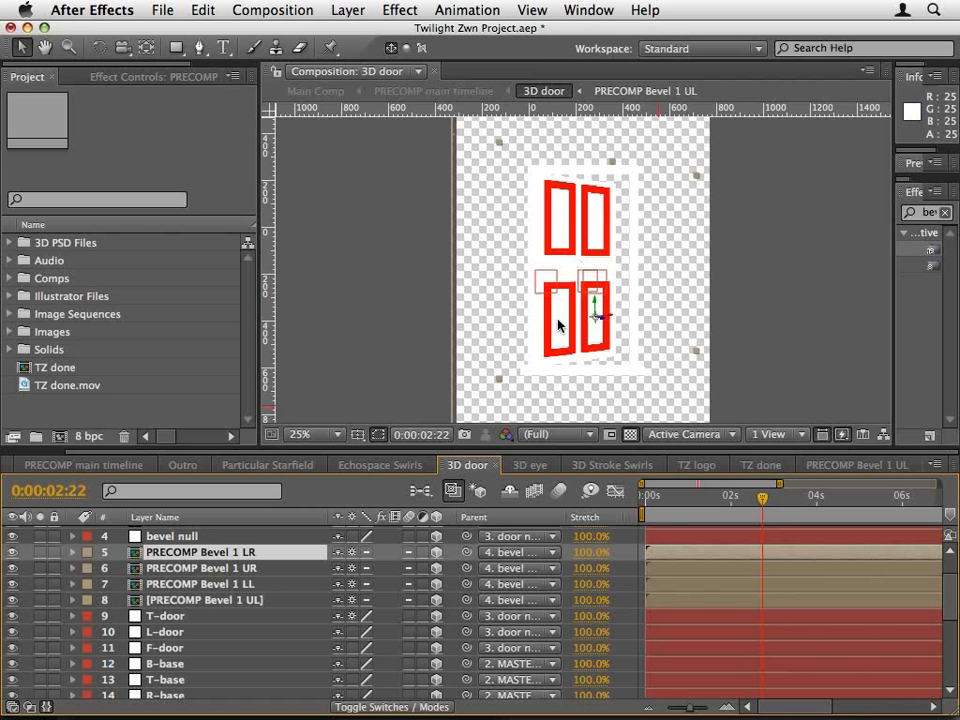
Review the finished eyeball shot at 0:00:04:24 in TZ done and select Camera 1 in the 3D eye composition.
{"action": "left_click", "coordinate": [530, 465]}
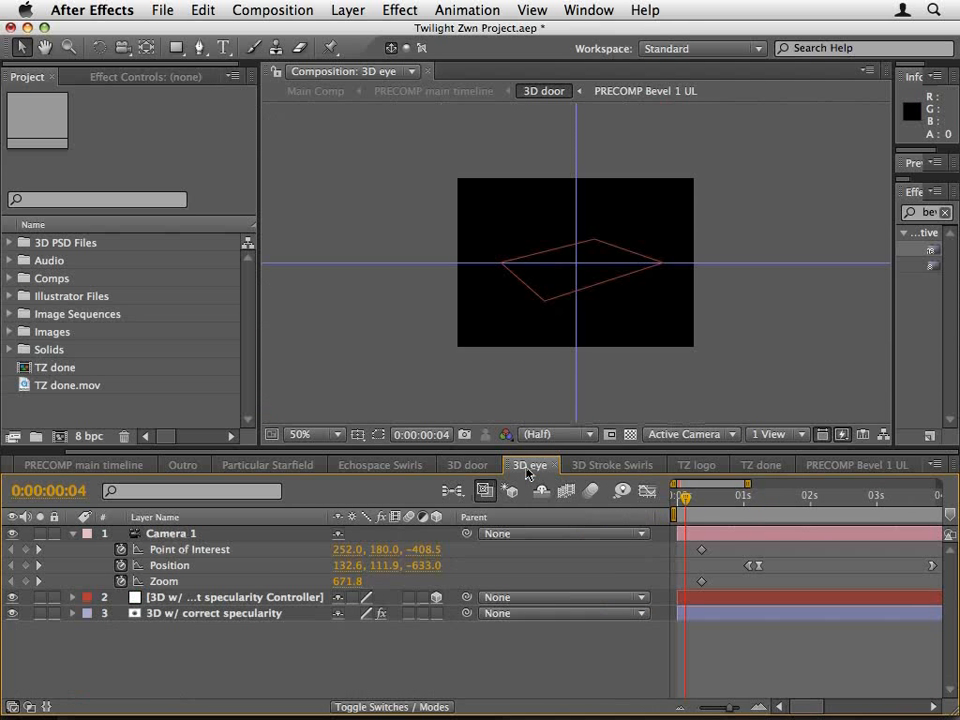
{"action": "left_click", "coordinate": [767, 468]}
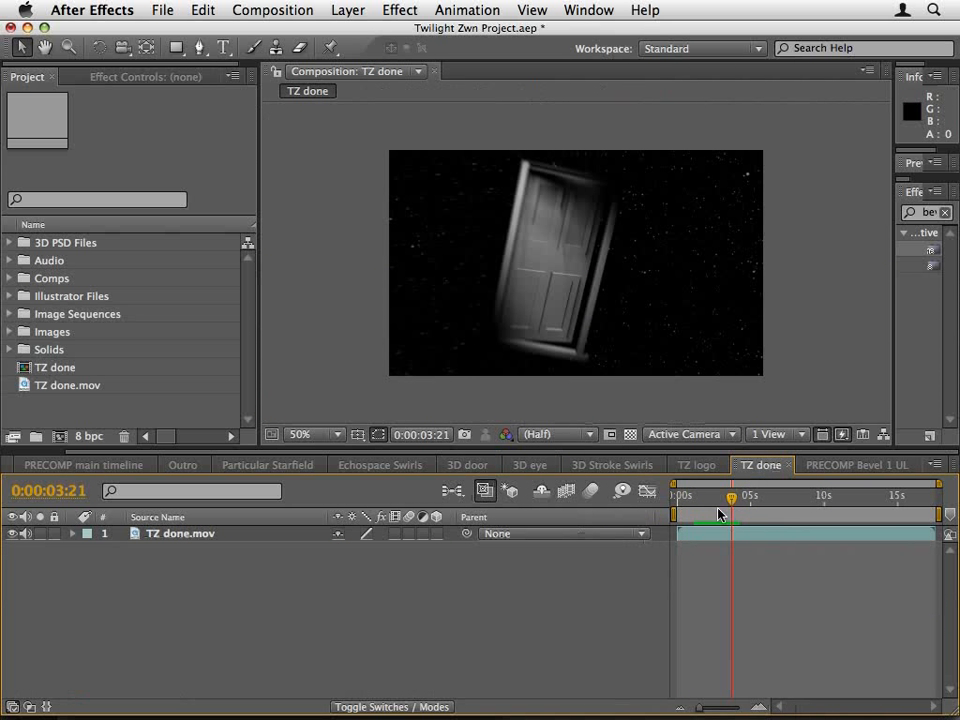
{"action": "mouse_move", "coordinate": [731, 497]}
{"action": "left_mouse_down"}
{"action": "mouse_move", "coordinate": [760, 501]}
{"action": "mouse_move", "coordinate": [747, 499]}
{"action": "left_mouse_up"}
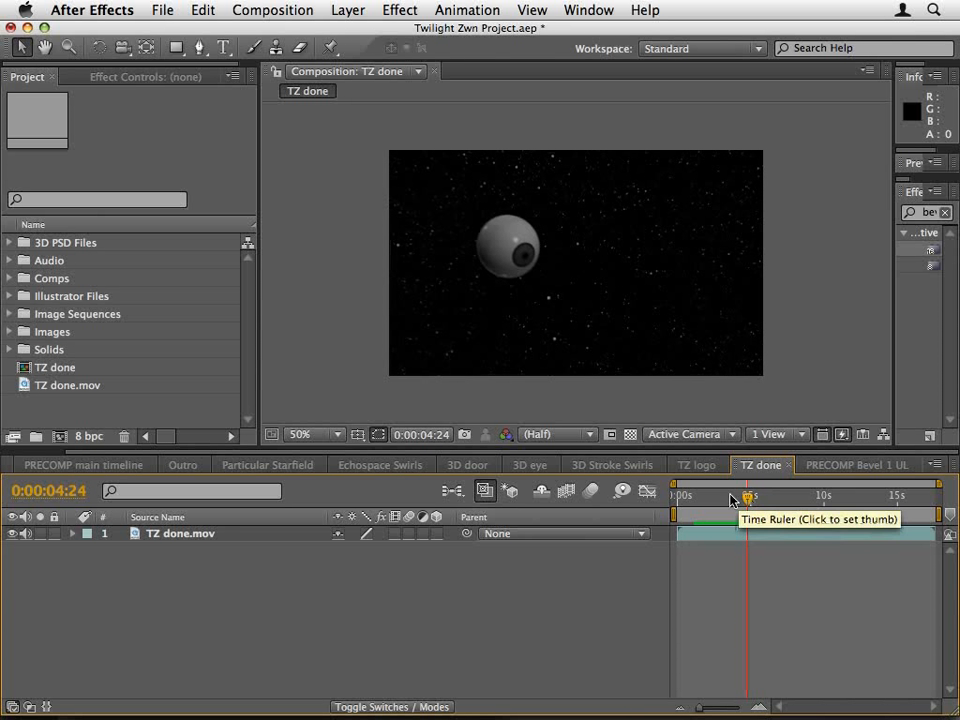
{"action": "left_click", "coordinate": [538, 466]}
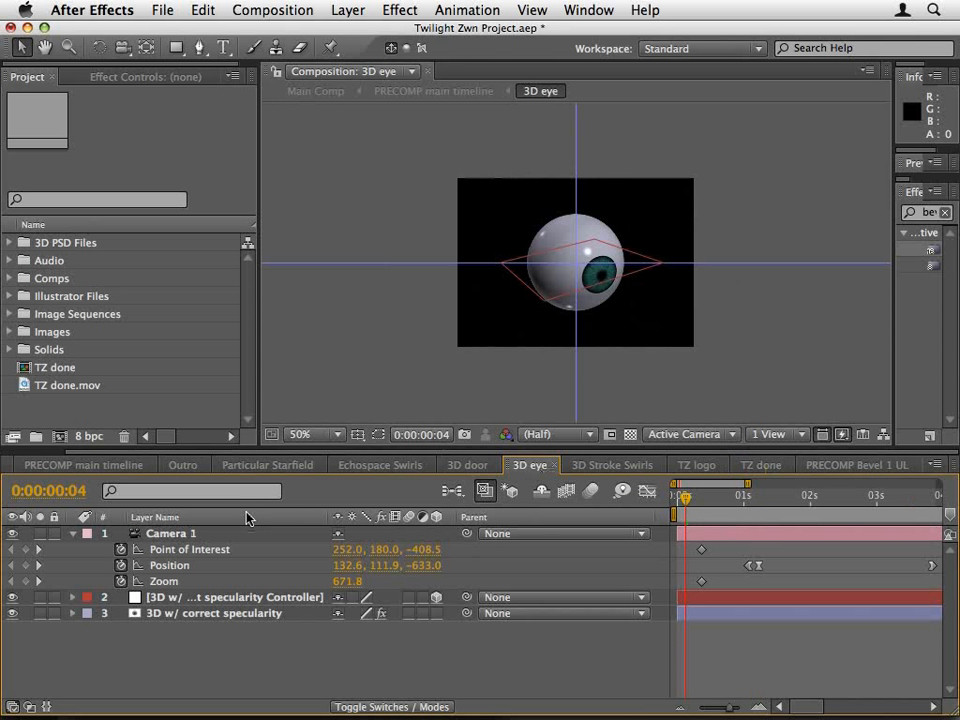
{"action": "left_click", "coordinate": [190, 533]}
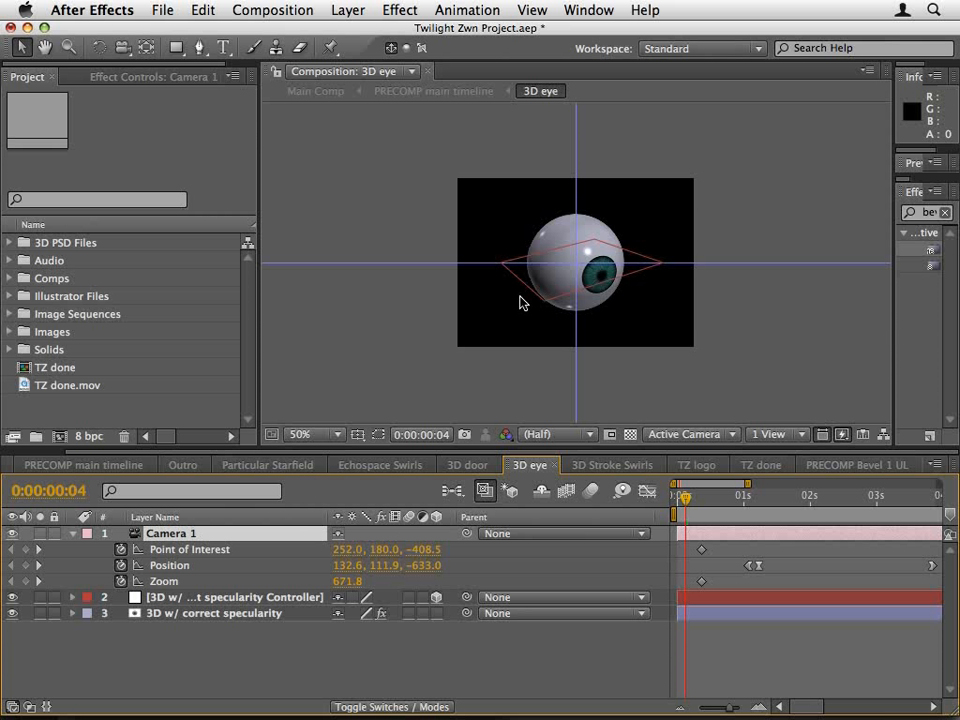
Orbit Camera 1 around the eyeball in the 3D eye composition to a position of about 317, 219, -661.
{"action": "key", "text": "c"}
{"action": "left_click_drag", "start_coordinate": [571, 255], "coordinate": [499, 261]}
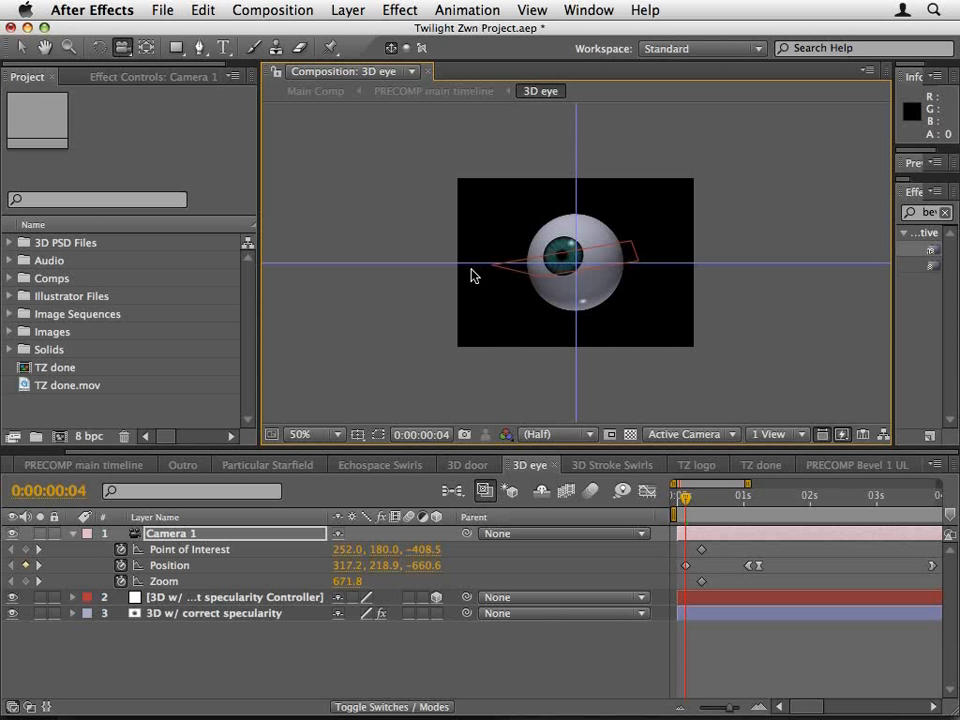
Switch to Photoshop, select the 3D w/ correct specularity layer and rotate the eyeball to orientation about X 6.6, Y 4.8, Z -29.8.
{"action": "key", "text": "super+Tab"}
{"action": "key", "text": "super+Tab"}
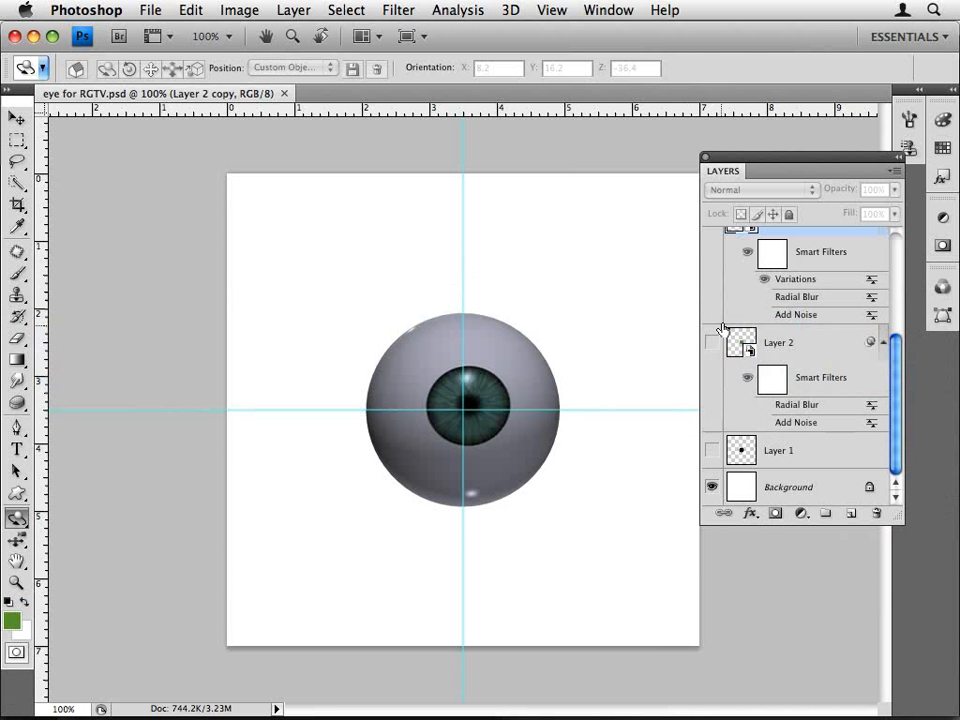
{"action": "scroll", "coordinate": [820, 290], "scroll_direction": "up", "scroll_amount": 5}
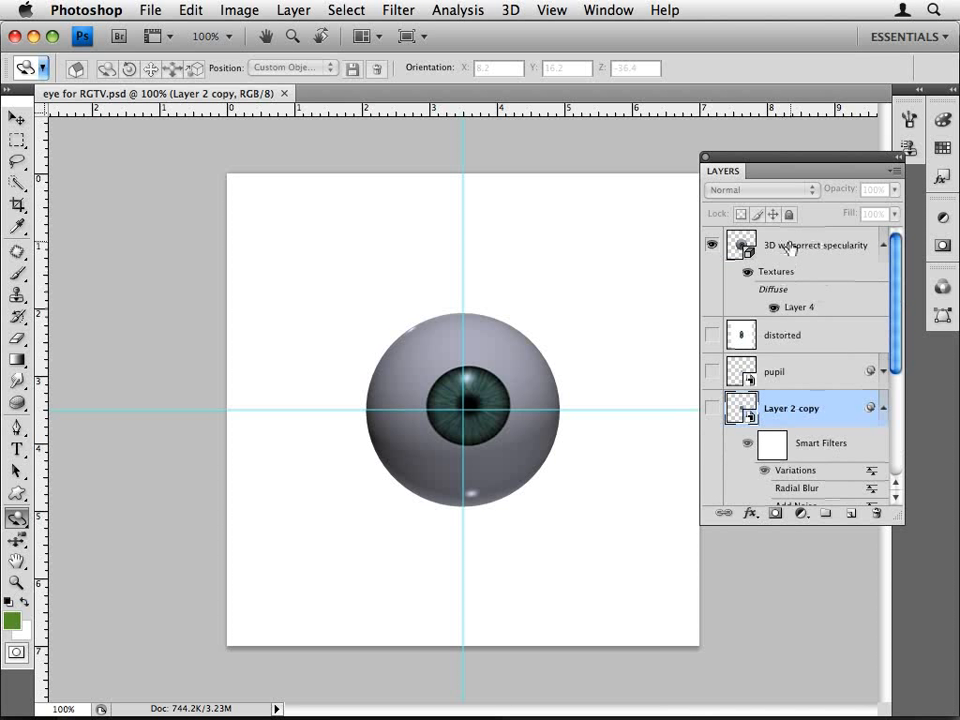
{"action": "left_click", "coordinate": [745, 247]}
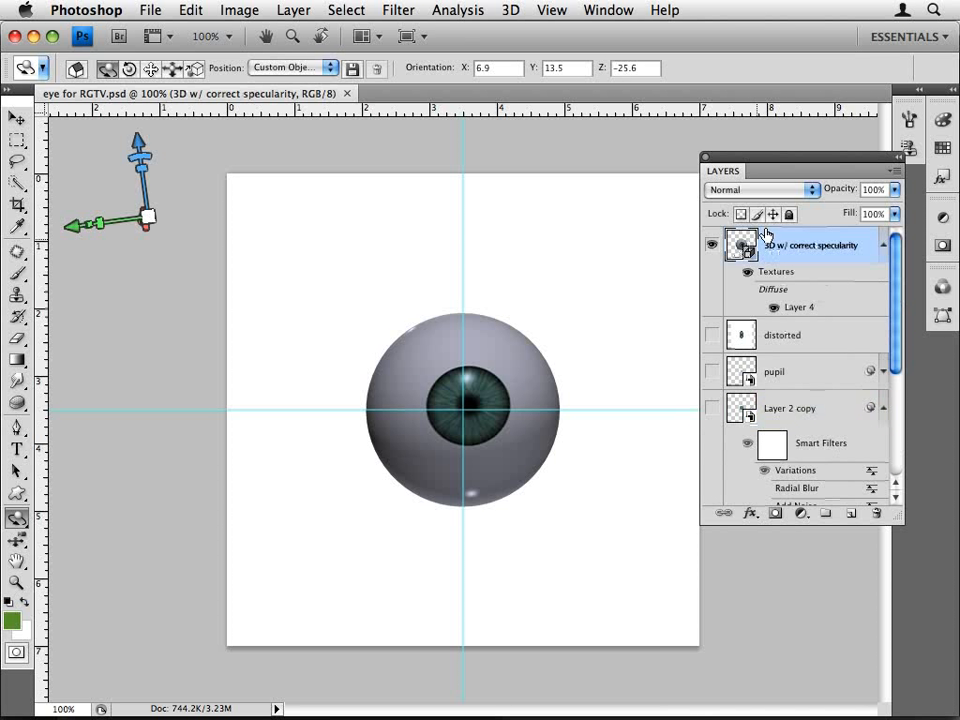
{"action": "left_click_drag", "start_coordinate": [480, 370], "coordinate": [505, 390]}
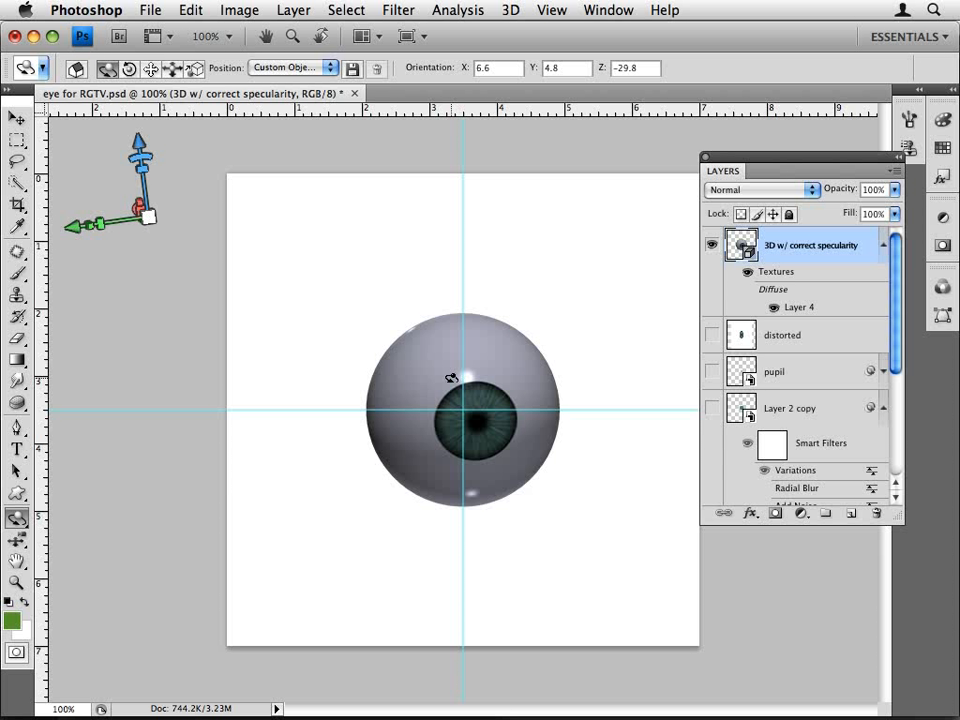
Hide the 3D w/ correct specularity layer, then make Layer 1 with the black circle visible and select it.
{"action": "left_click", "coordinate": [711, 245]}
{"action": "left_click_drag", "start_coordinate": [891, 270], "coordinate": [896, 423]}
{"action": "left_click", "coordinate": [711, 450]}
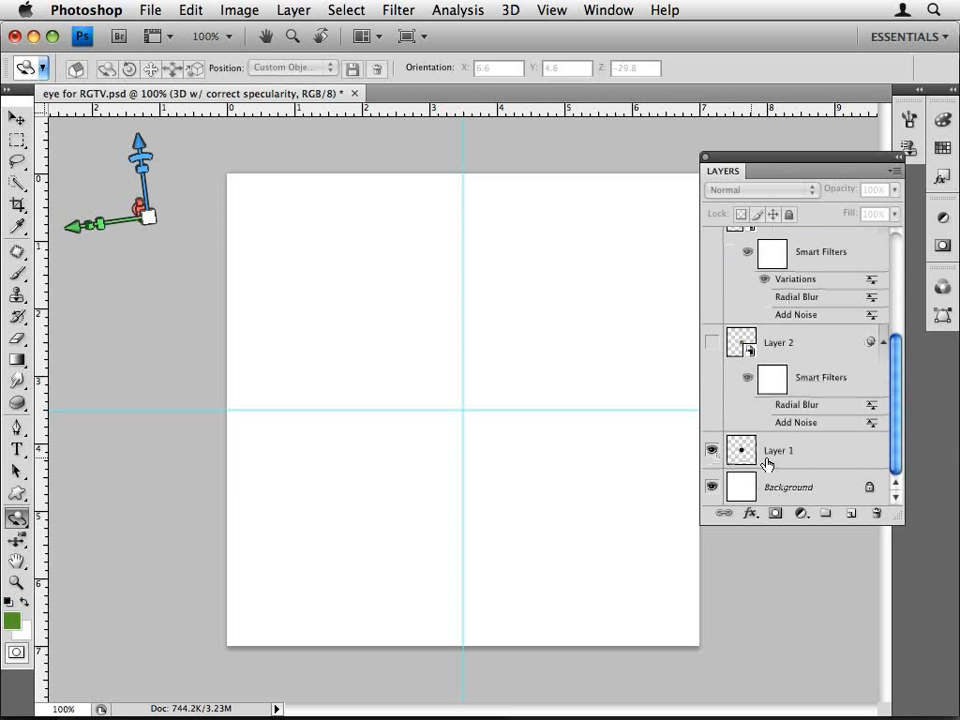
{"action": "left_click", "coordinate": [760, 455]}
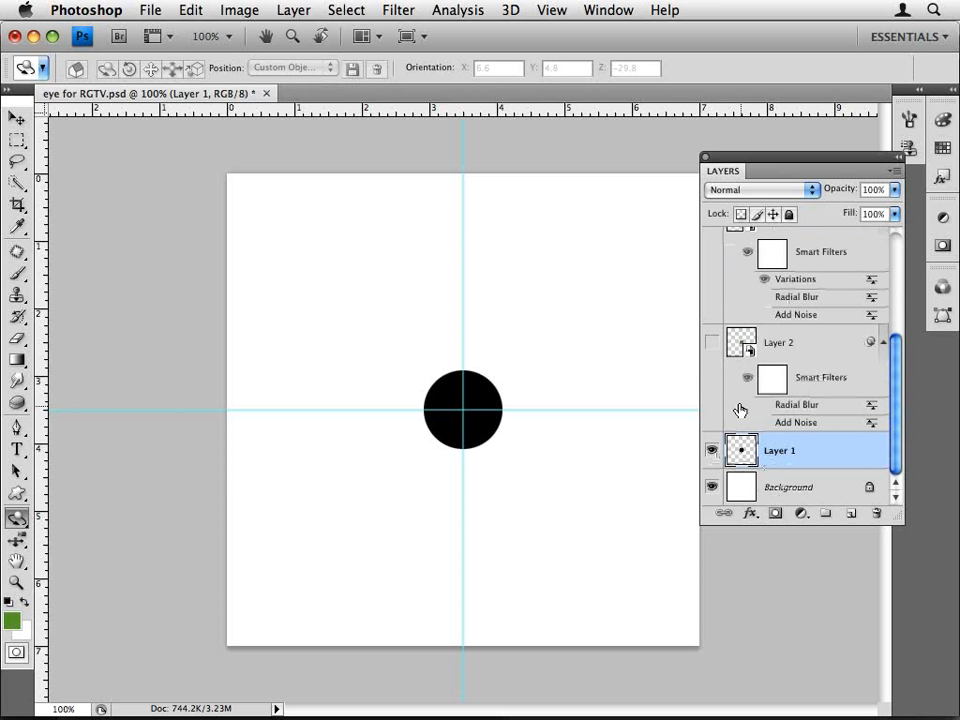
Show Layer 2 and Layer 2 copy above the black circle with their Add Noise and Radial Blur smart filters enabled.
{"action": "left_click", "coordinate": [711, 345]}
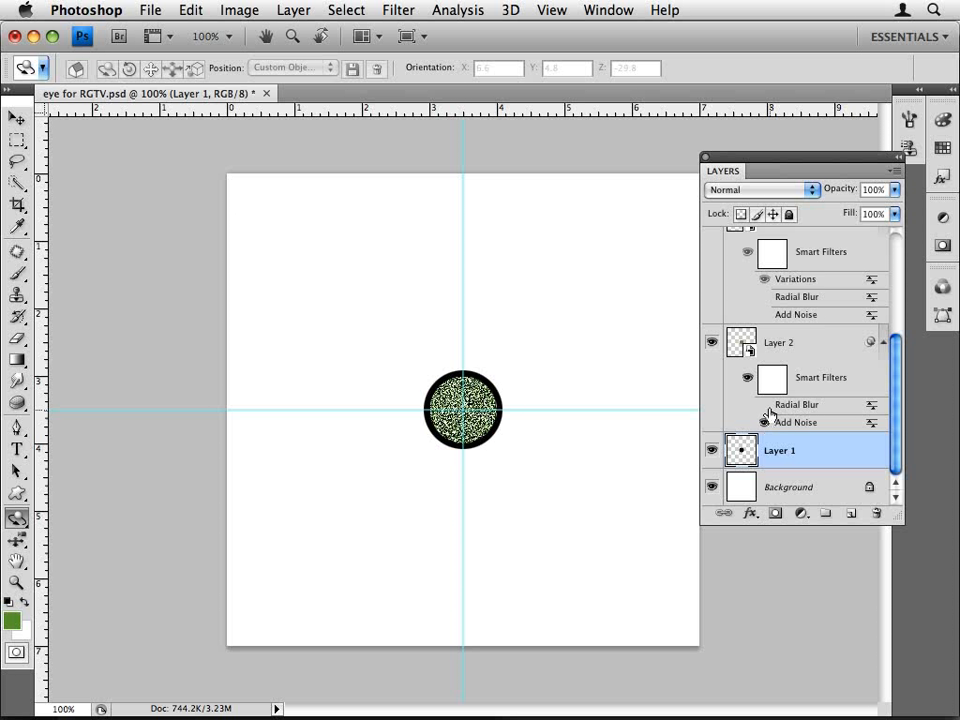
{"action": "left_click", "coordinate": [764, 404]}
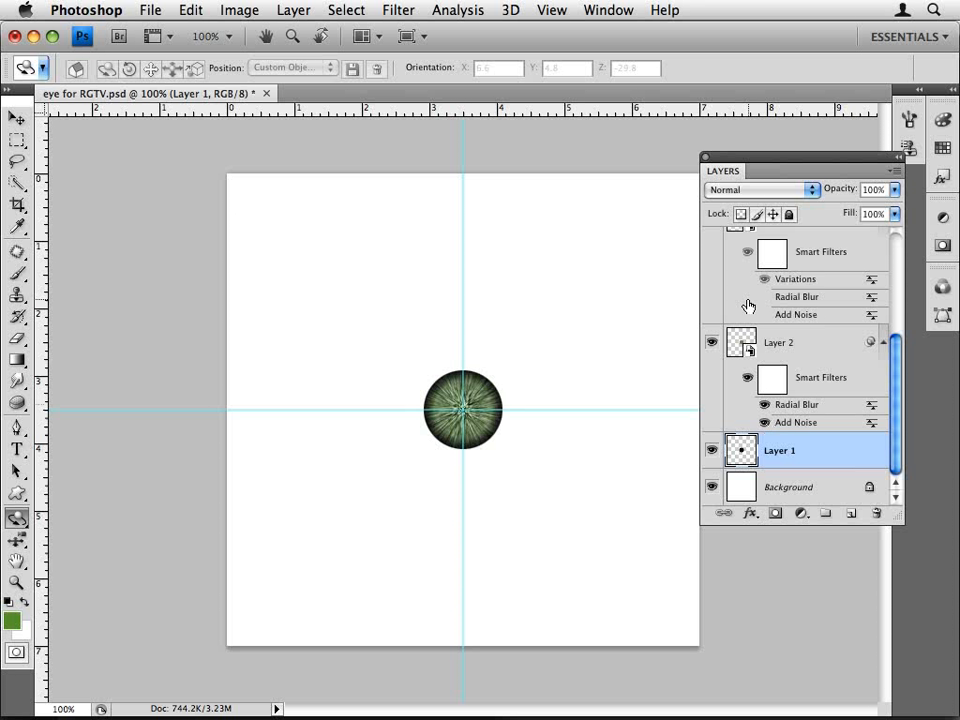
{"action": "scroll", "coordinate": [745, 317], "scroll_direction": "up", "scroll_amount": 10}
{"action": "left_click", "coordinate": [711, 408]}
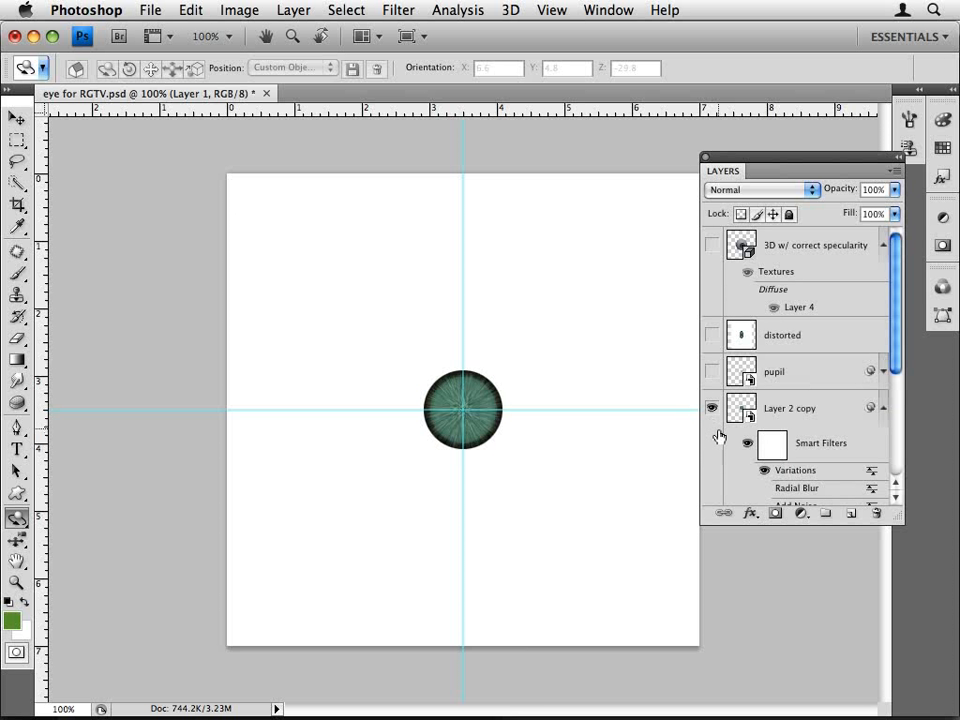
{"action": "scroll", "coordinate": [714, 425], "scroll_direction": "down", "scroll_amount": 5}
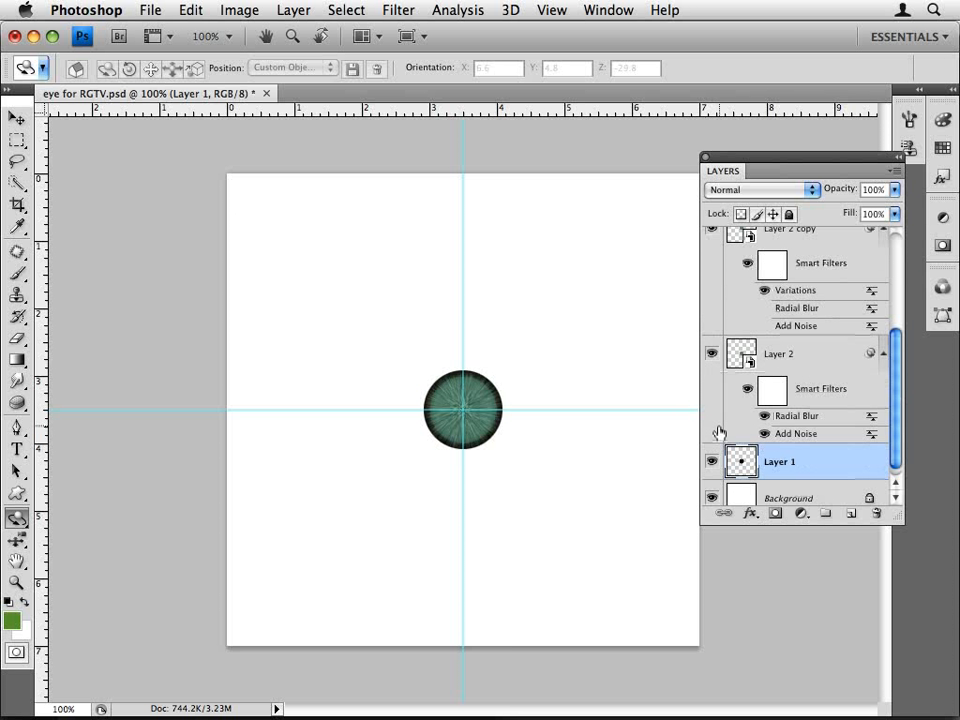
{"action": "left_click", "coordinate": [764, 325]}
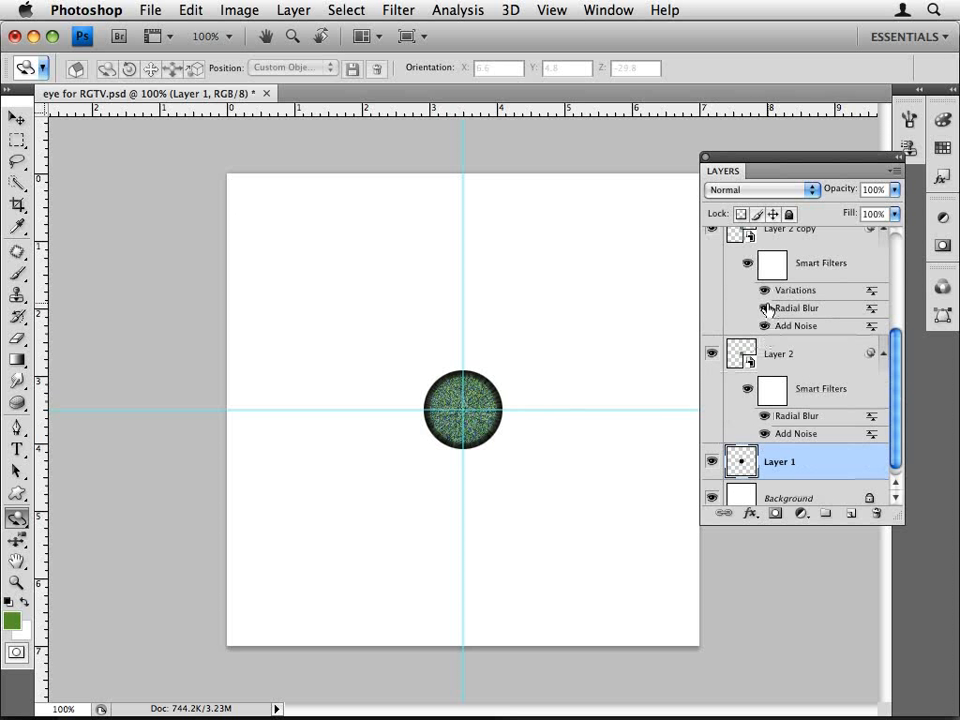
{"action": "left_click", "coordinate": [764, 308]}
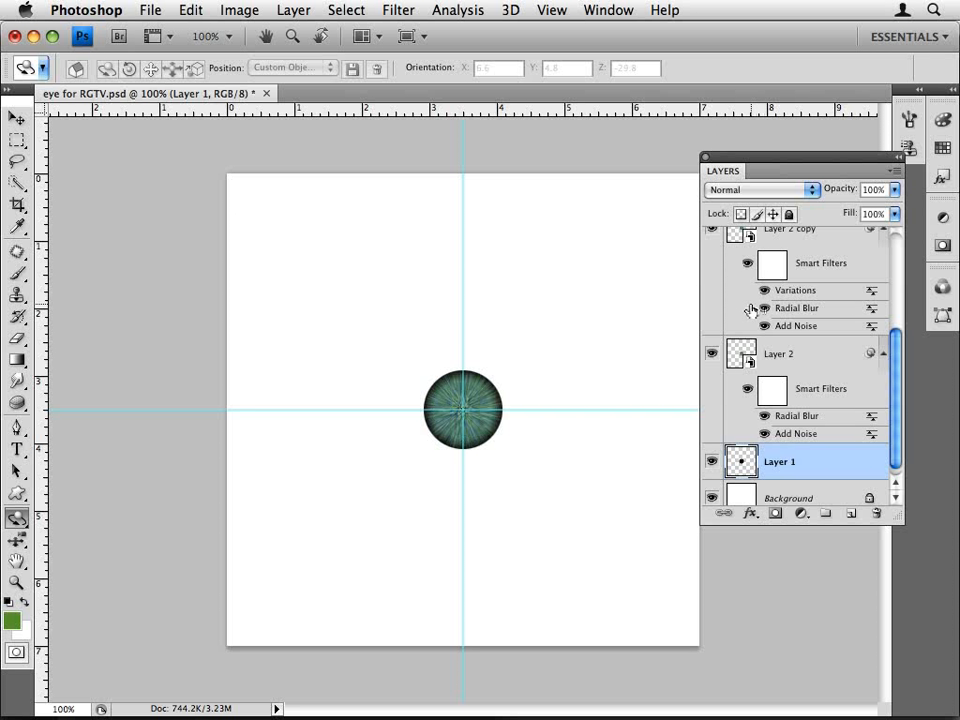
Show the pupil layer with its Gaussian Blur smart filter enabled and expand the layer's filter list.
{"action": "scroll", "coordinate": [760, 320], "scroll_direction": "up", "scroll_amount": 5}
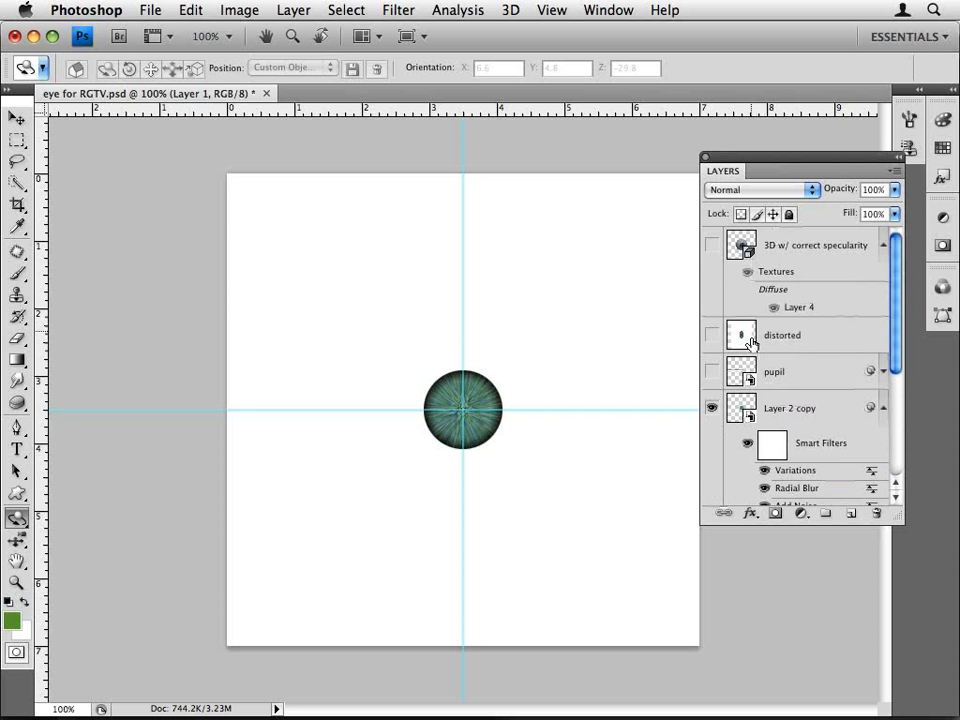
{"action": "left_click", "coordinate": [712, 372]}
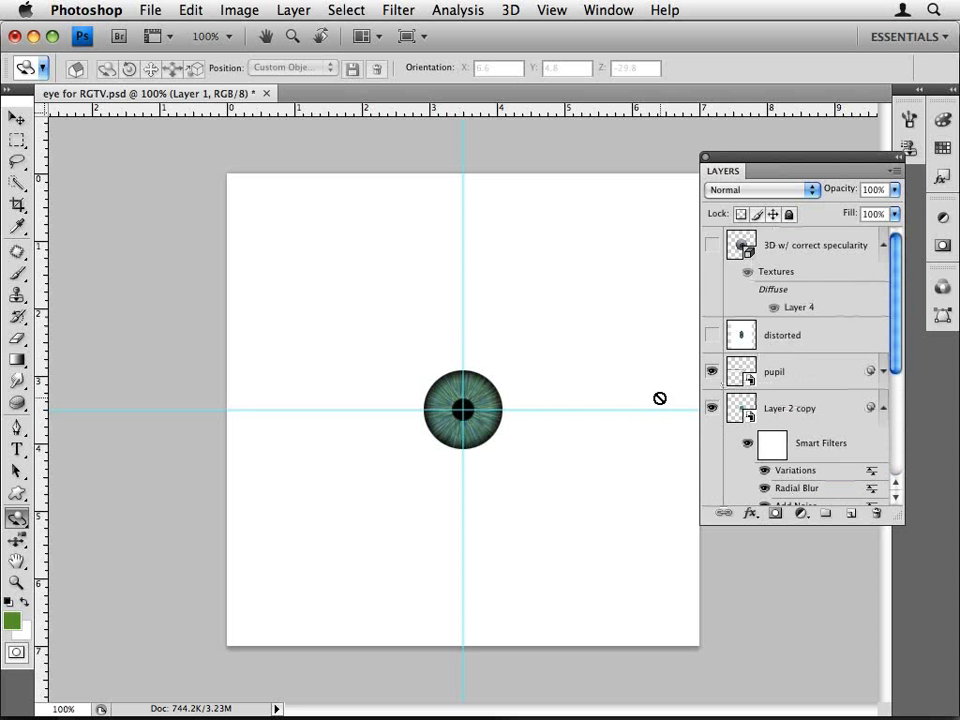
{"action": "left_click", "coordinate": [882, 371]}
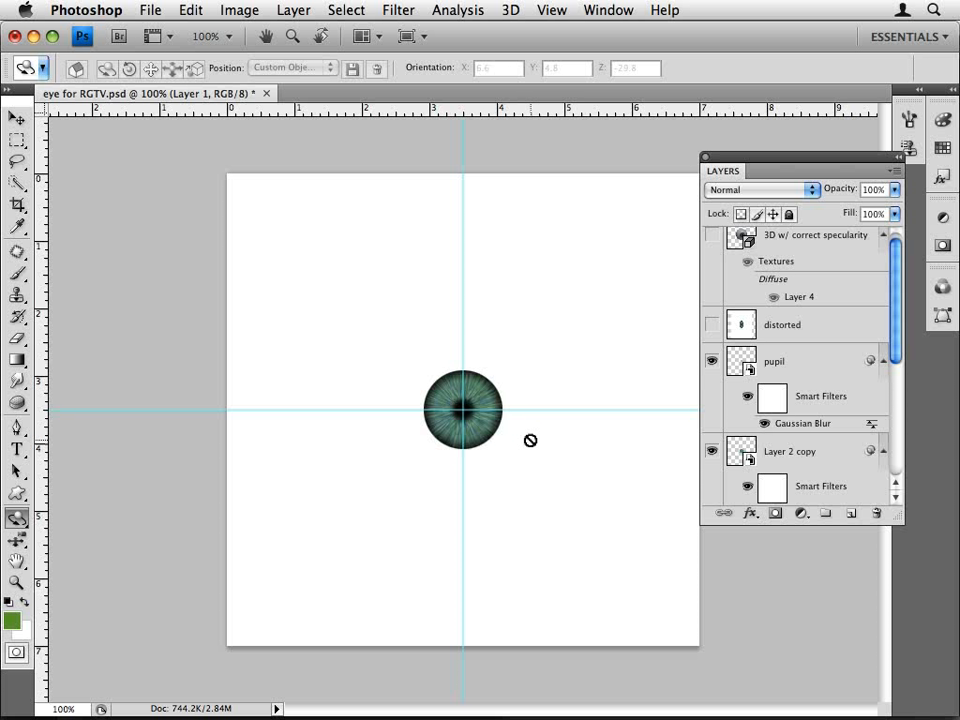
Show only the distorted layer, hiding all the other layers, and select it.
{"action": "left_click", "coordinate": [711, 326]}
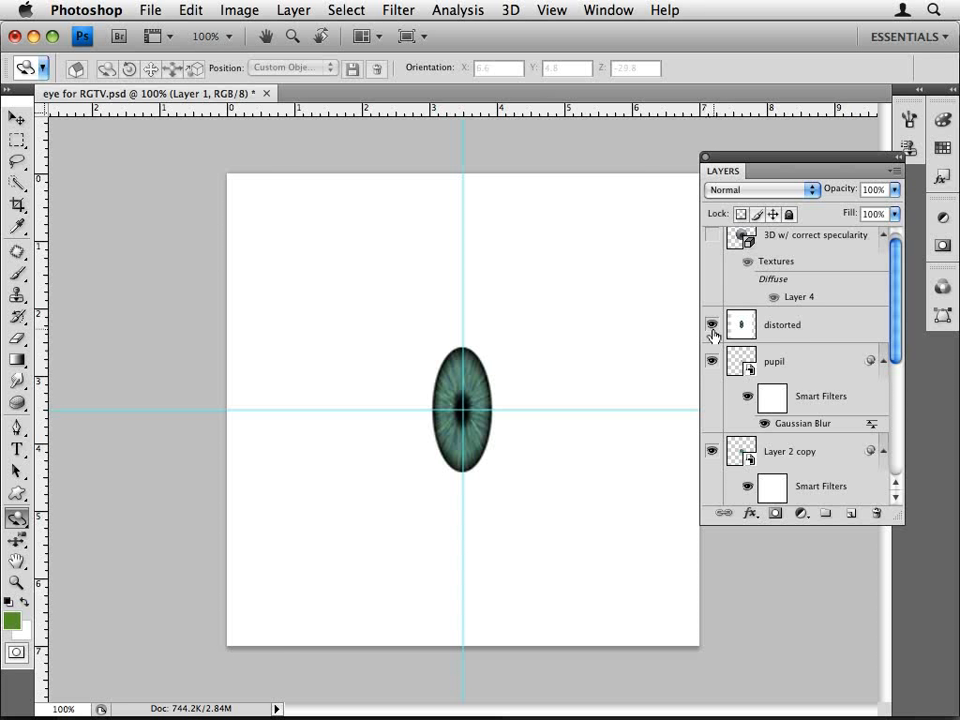
{"action": "left_click", "coordinate": [711, 326], "text": "alt"}
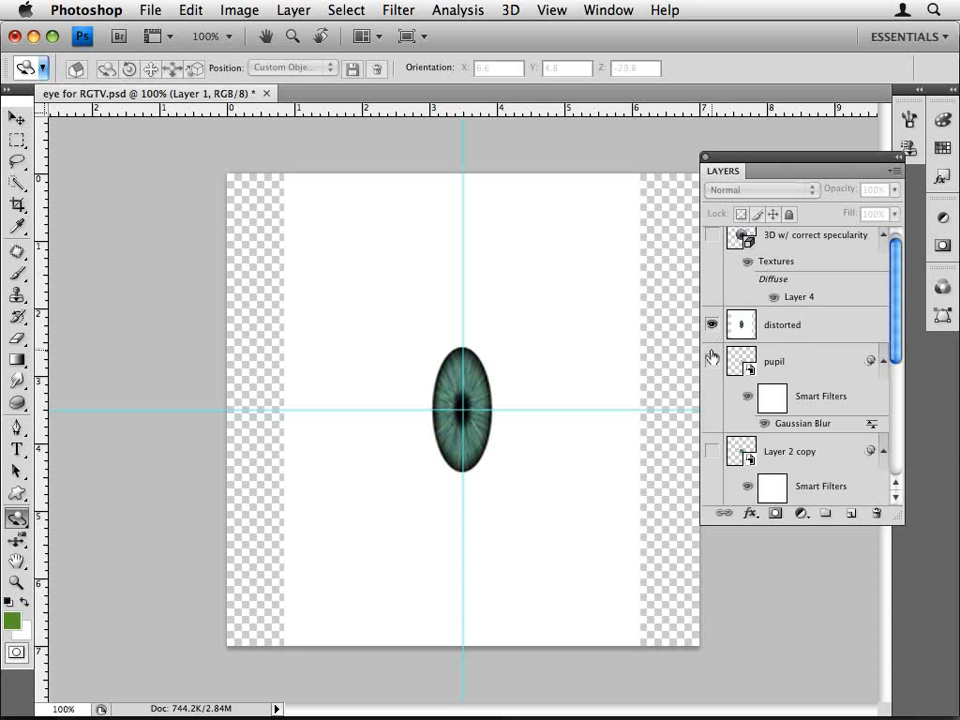
{"action": "left_click", "coordinate": [783, 327]}
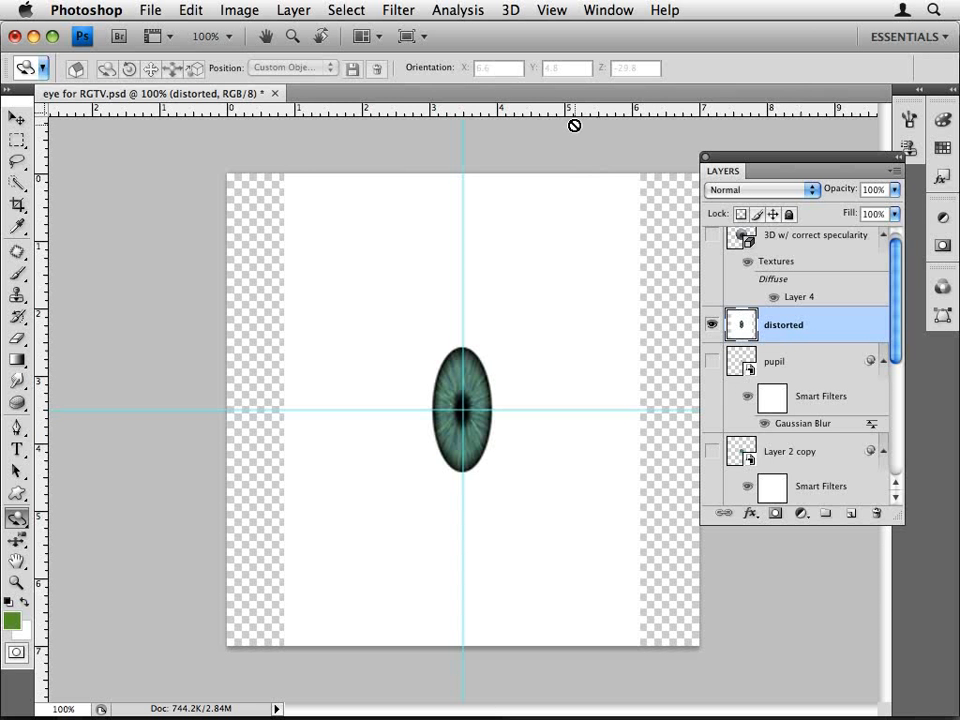
Wrap the distorted layer onto a new 3D Sphere shape and rotate it to orientation about X -0.9, Y 8.1, Z -20.6.
{"action": "left_click", "coordinate": [510, 12]}
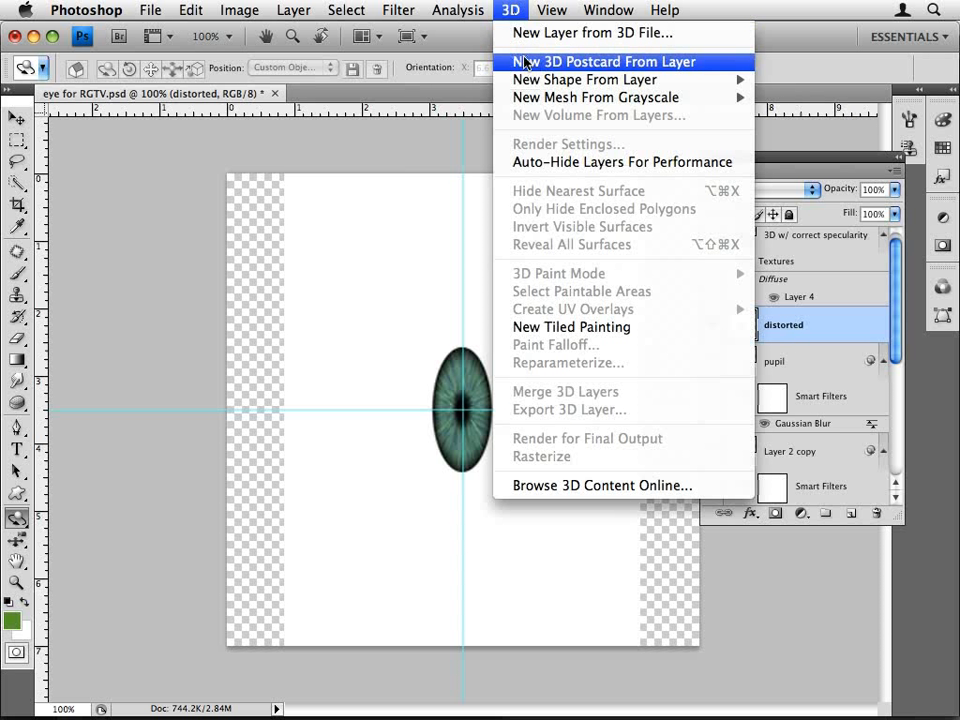
{"action": "mouse_move", "coordinate": [540, 80]}
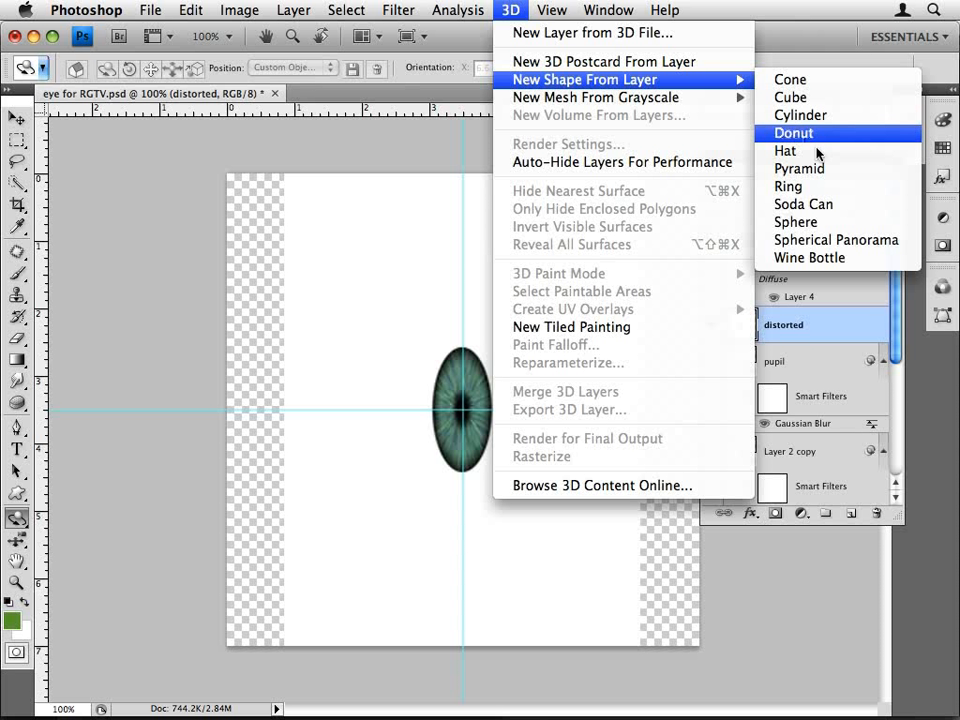
{"action": "left_click", "coordinate": [791, 221]}
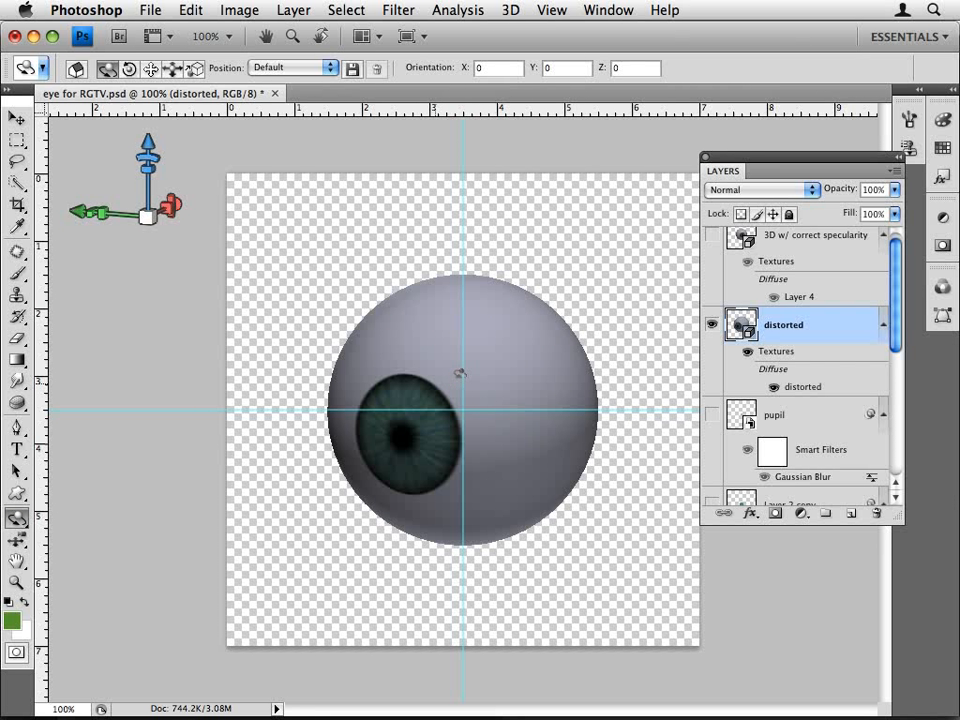
{"action": "left_click_drag", "start_coordinate": [478, 368], "coordinate": [514, 355]}
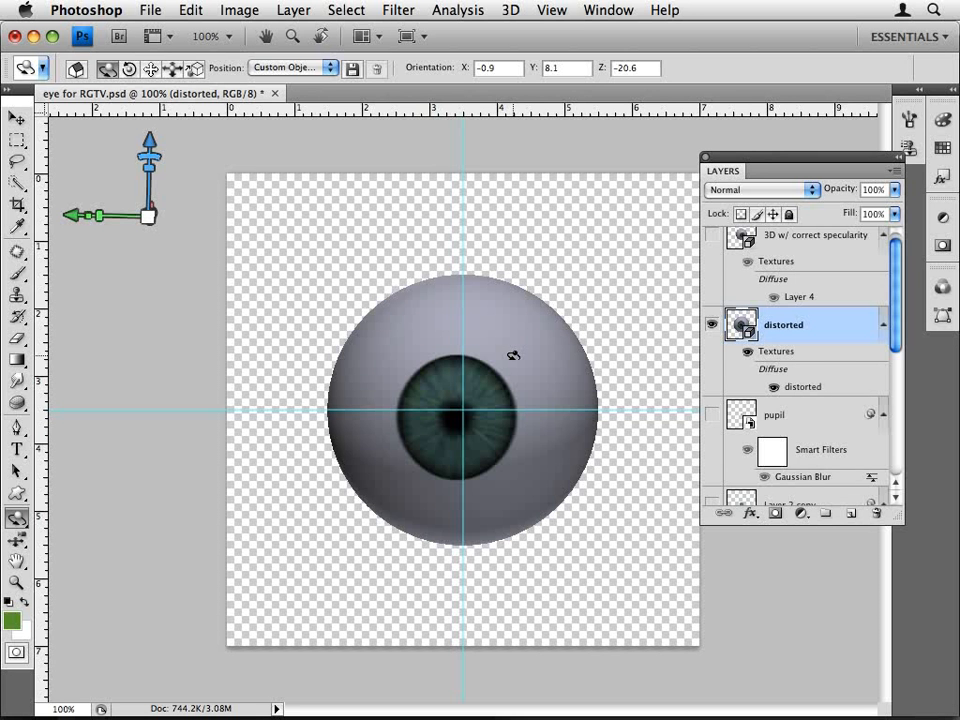
Open the 3D scene settings for the sphere and review its mesh, lights and Sphere_Material properties.
{"action": "left_click", "coordinate": [609, 12]}
{"action": "left_click", "coordinate": [645, 113]}
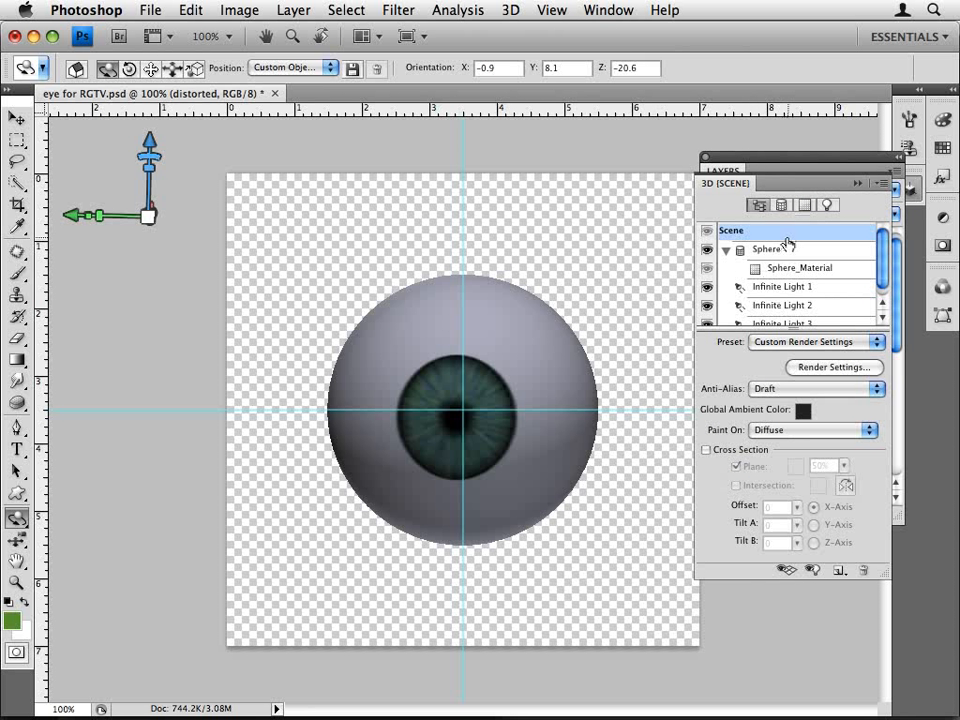
{"action": "left_click", "coordinate": [782, 205]}
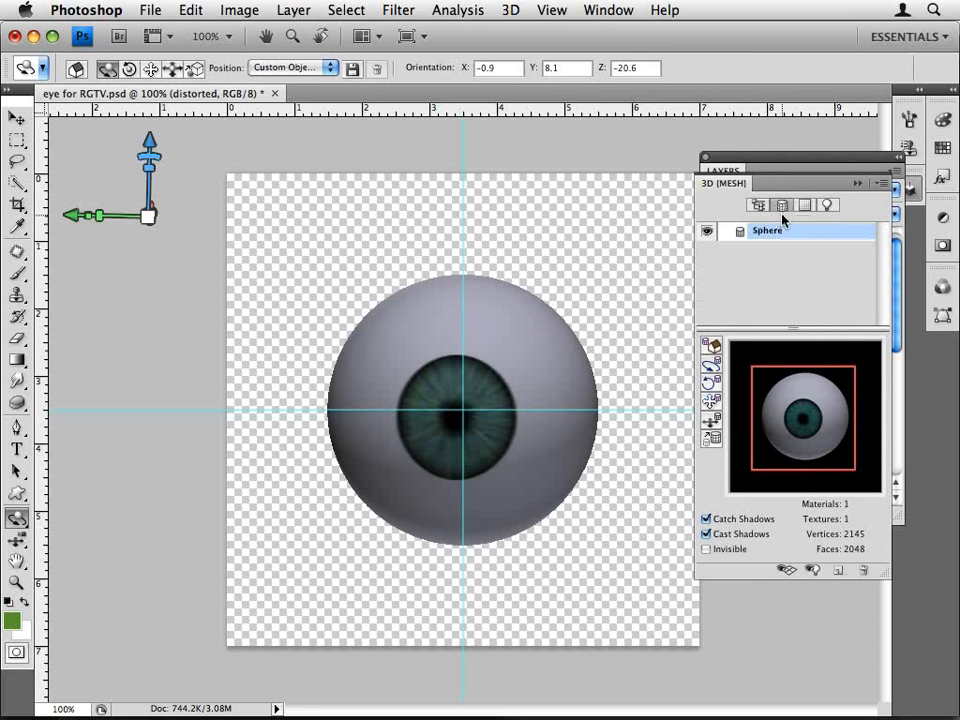
{"action": "left_click", "coordinate": [806, 206]}
{"action": "left_click", "coordinate": [828, 206]}
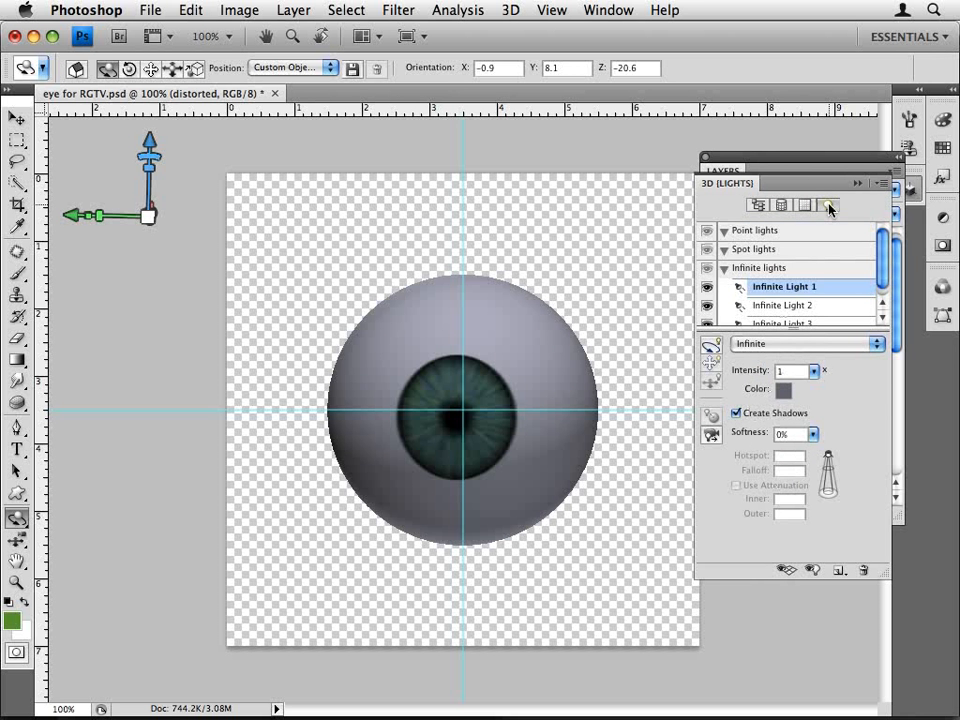
{"action": "left_click", "coordinate": [805, 207]}
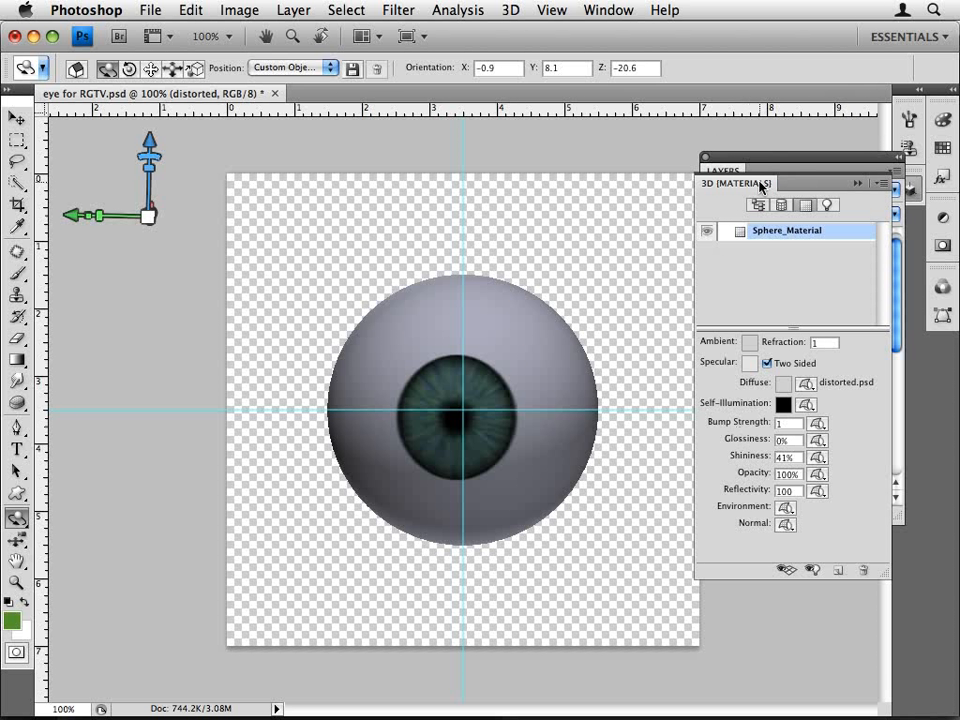
Return to the layer list, show the 3D w/ correct specularity layer and hide the distorted sphere.
{"action": "left_click", "coordinate": [722, 170]}
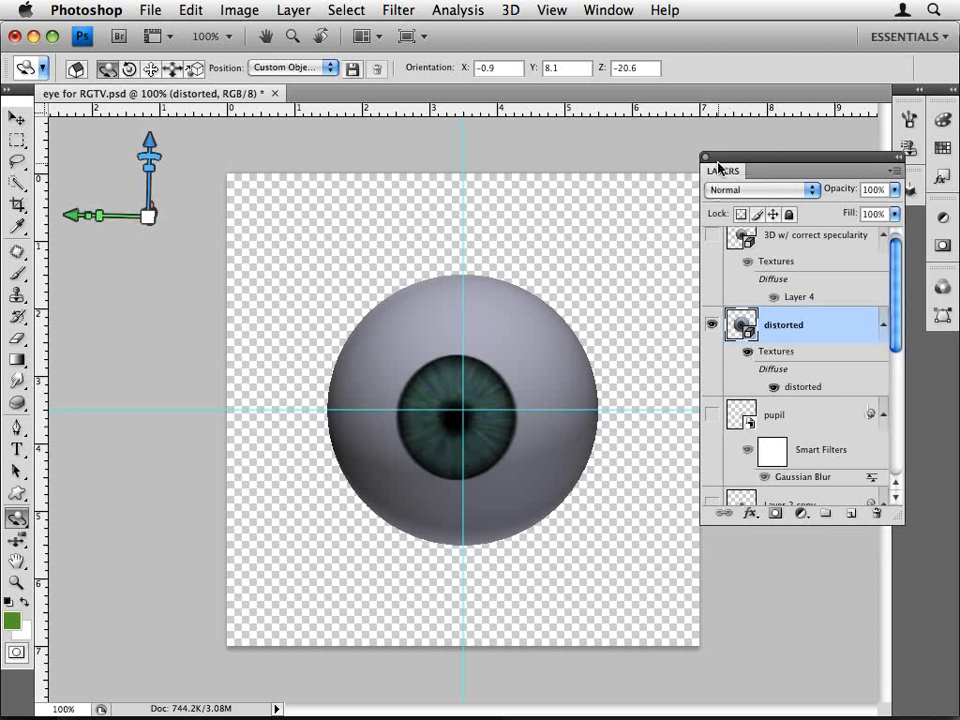
{"action": "left_click", "coordinate": [712, 236]}
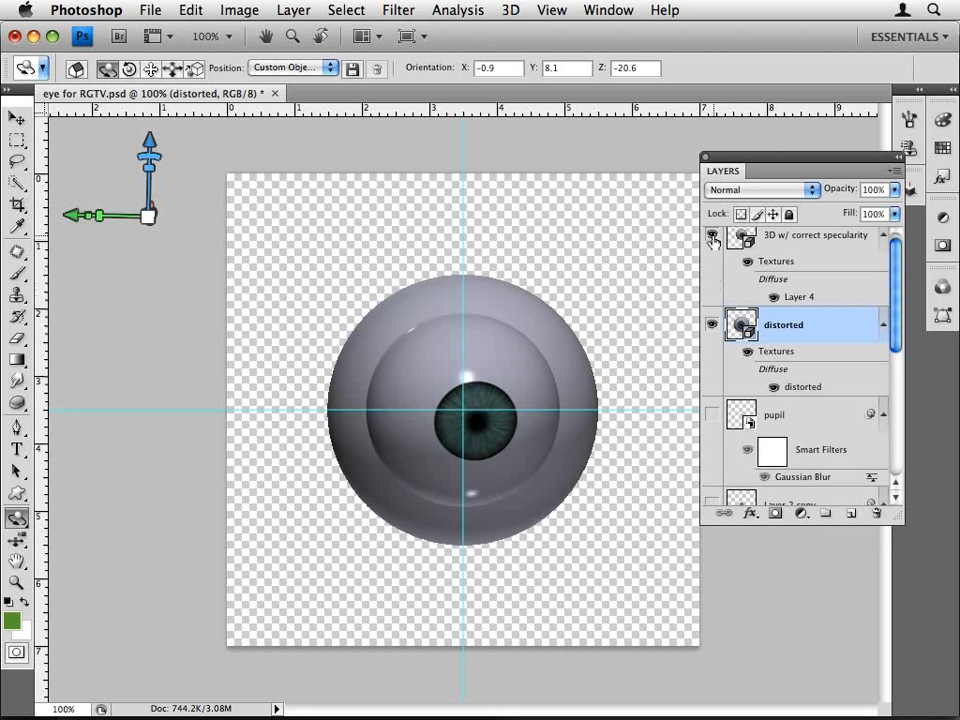
{"action": "left_click", "coordinate": [712, 324]}
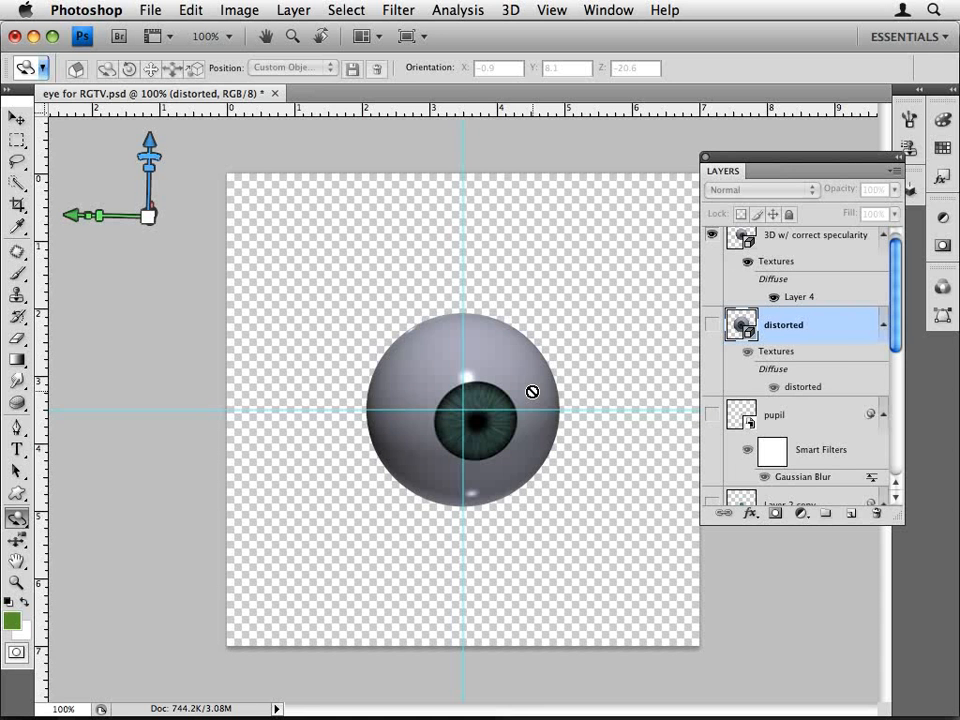
Switch to After Effects, inspect the Live Photoshop 3D effect on the 3D w/ correct specularity layer and widen the composition view.
{"action": "key", "text": "super+Tab"}
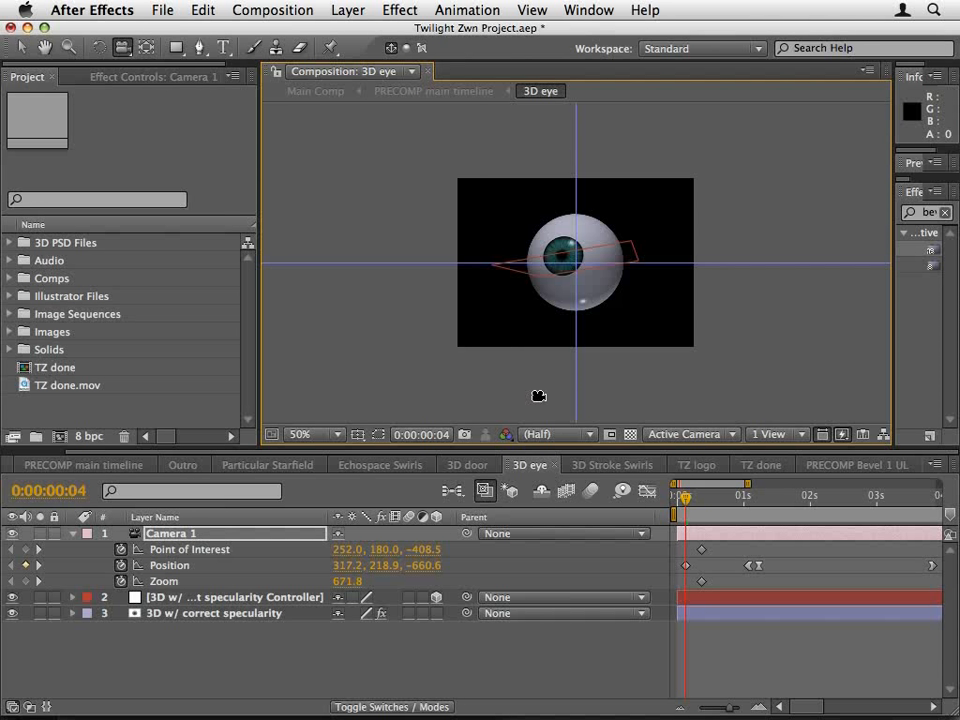
{"action": "left_click", "coordinate": [298, 598]}
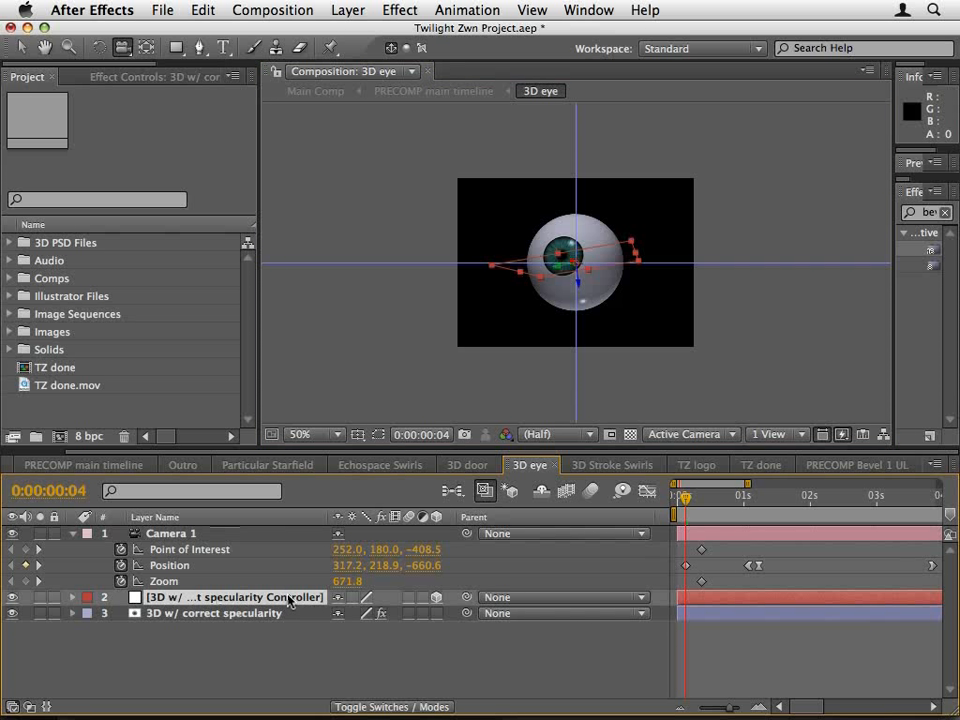
{"action": "left_click", "coordinate": [222, 615]}
{"action": "left_click", "coordinate": [110, 76]}
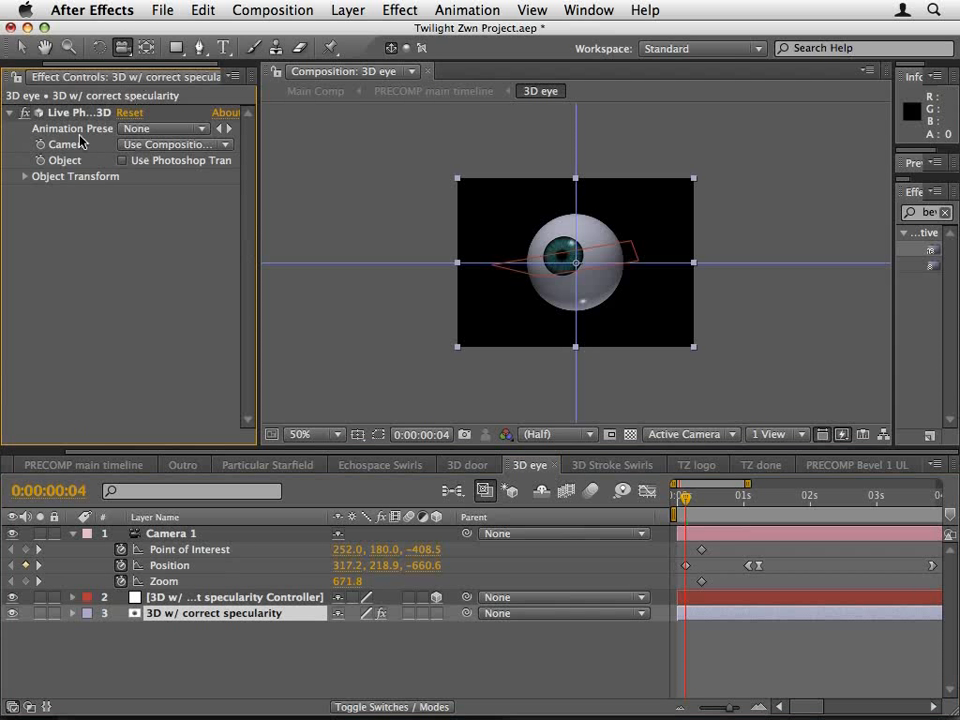
{"action": "left_click_drag", "start_coordinate": [256, 205], "coordinate": [210, 204]}
Select Camera 1 and orbit it around the eyeball to a position of about 222, 169, -670.
{"action": "left_click", "coordinate": [213, 537]}
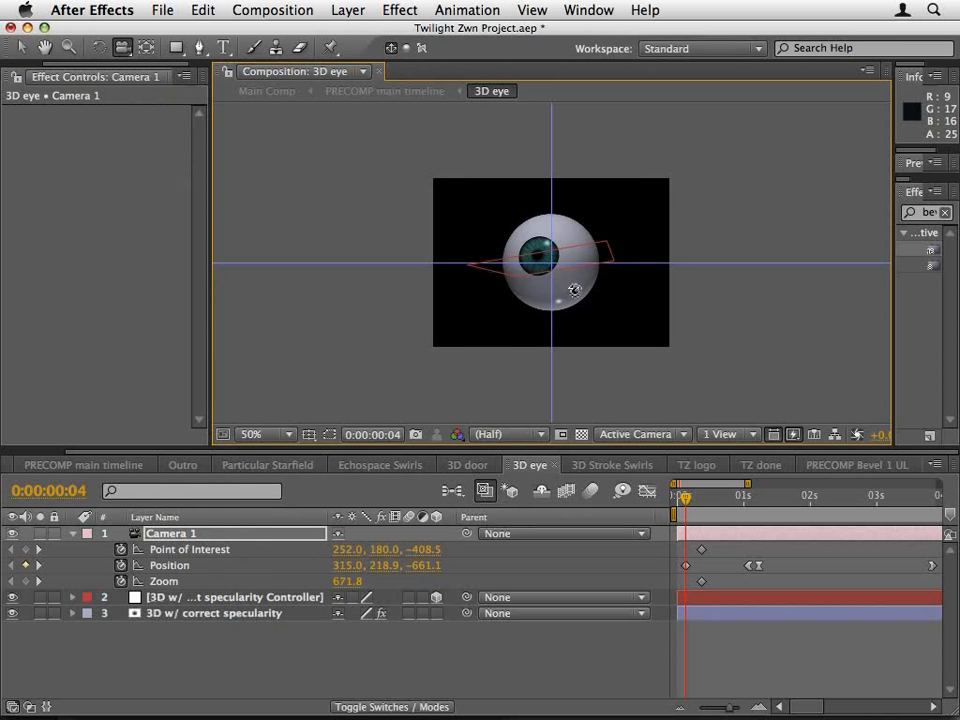
{"action": "mouse_move", "coordinate": [574, 285]}
{"action": "left_mouse_down"}
{"action": "mouse_move", "coordinate": [598, 302]}
{"action": "mouse_move", "coordinate": [528, 266]}
{"action": "mouse_move", "coordinate": [587, 298]}
{"action": "left_mouse_up"}
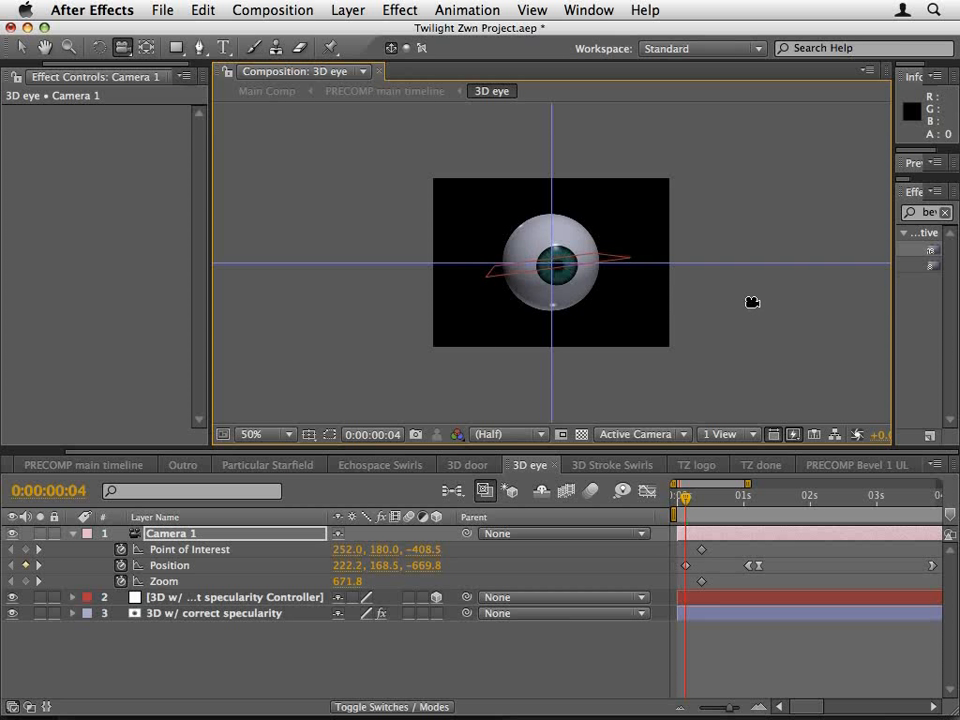
Review the finished sequence in the TZ done composition, scrubbing from the eyeball past 0:00:06:16 to the ring swirls at 0:00:09:06.
{"action": "left_click", "coordinate": [760, 468]}
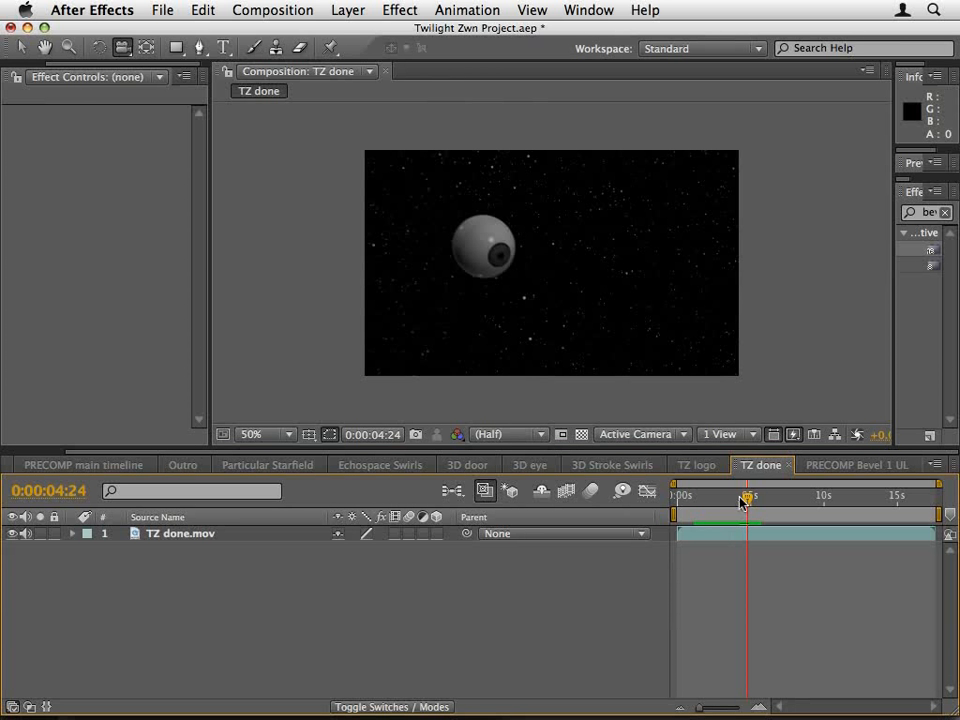
{"action": "left_click_drag", "start_coordinate": [744, 503], "coordinate": [774, 500]}
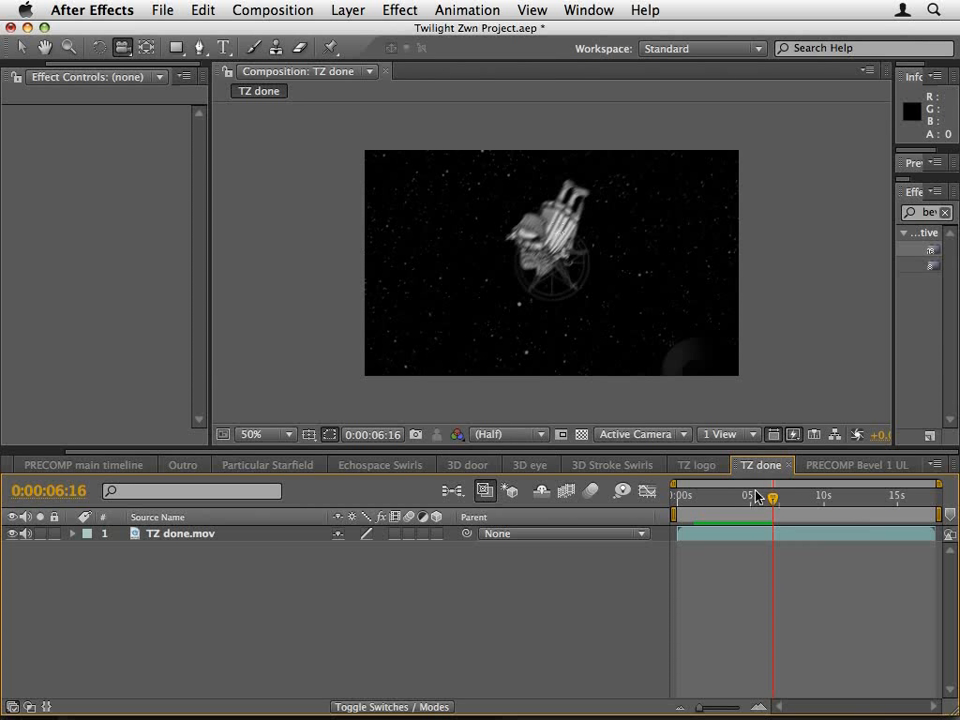
{"action": "left_click_drag", "start_coordinate": [773, 500], "coordinate": [813, 503]}
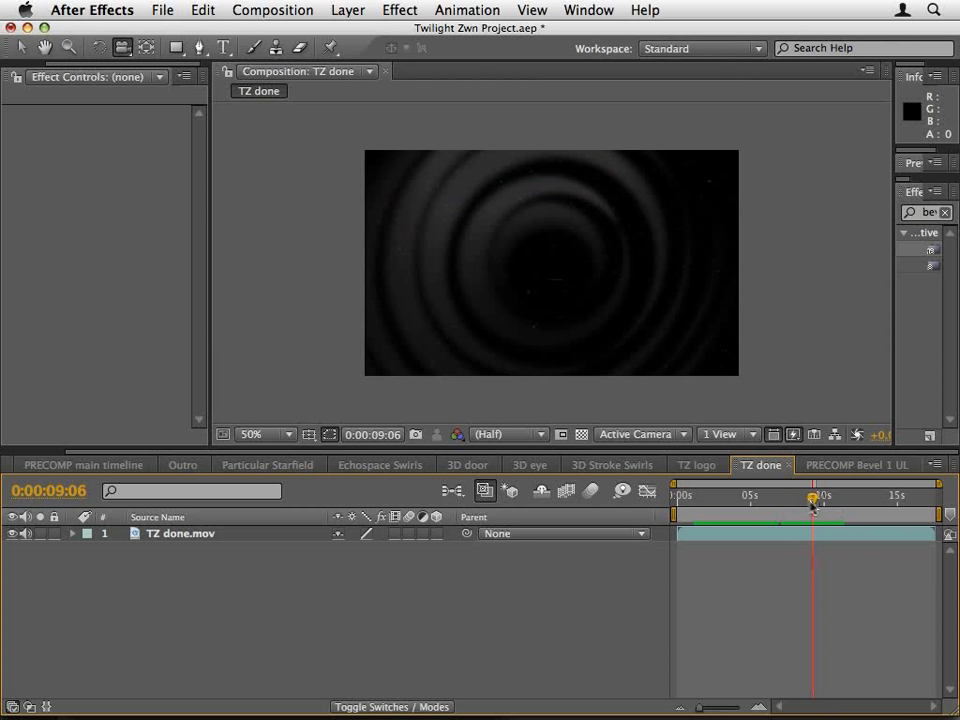
Open the 3D Stroke Swirls composition, search the effects for "3d s" and apply Trapcode 3D Stroke to Black Solid 8.
{"action": "left_click", "coordinate": [603, 467]}
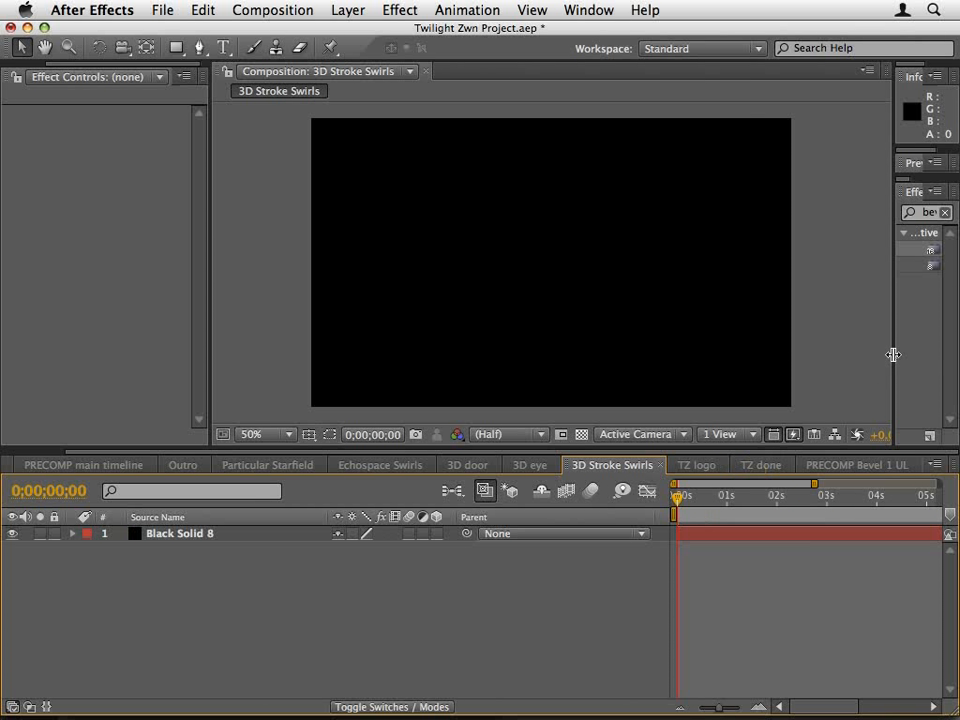
{"action": "left_click_drag", "start_coordinate": [896, 355], "coordinate": [822, 355]}
{"action": "left_click", "coordinate": [876, 213]}
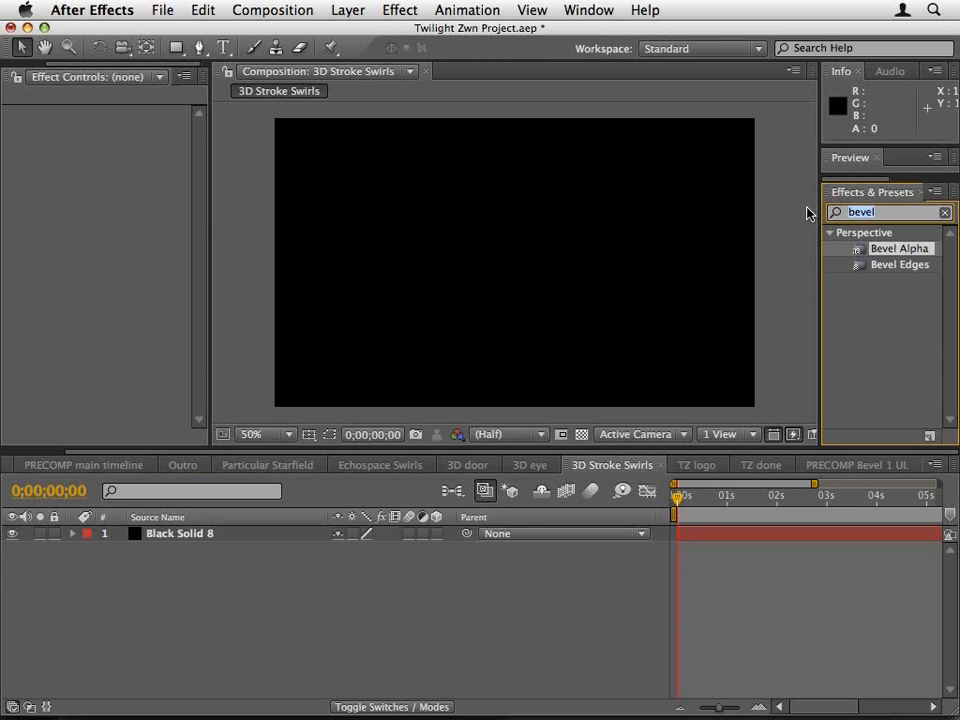
{"action": "type", "text": "3d s"}
{"action": "left_click_drag", "start_coordinate": [893, 248], "coordinate": [480, 260]}
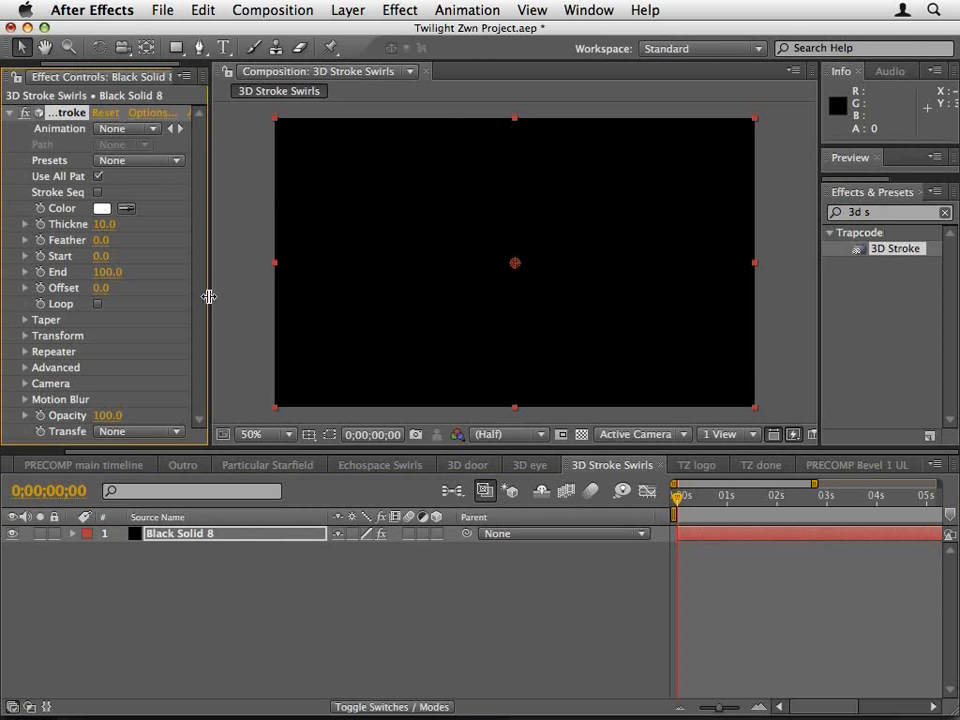
Enlarge the effect settings area and set the 3D Stroke preset to Concentric Circles.
{"action": "left_click_drag", "start_coordinate": [209, 297], "coordinate": [262, 302]}
{"action": "left_click_drag", "start_coordinate": [261, 450], "coordinate": [273, 513]}
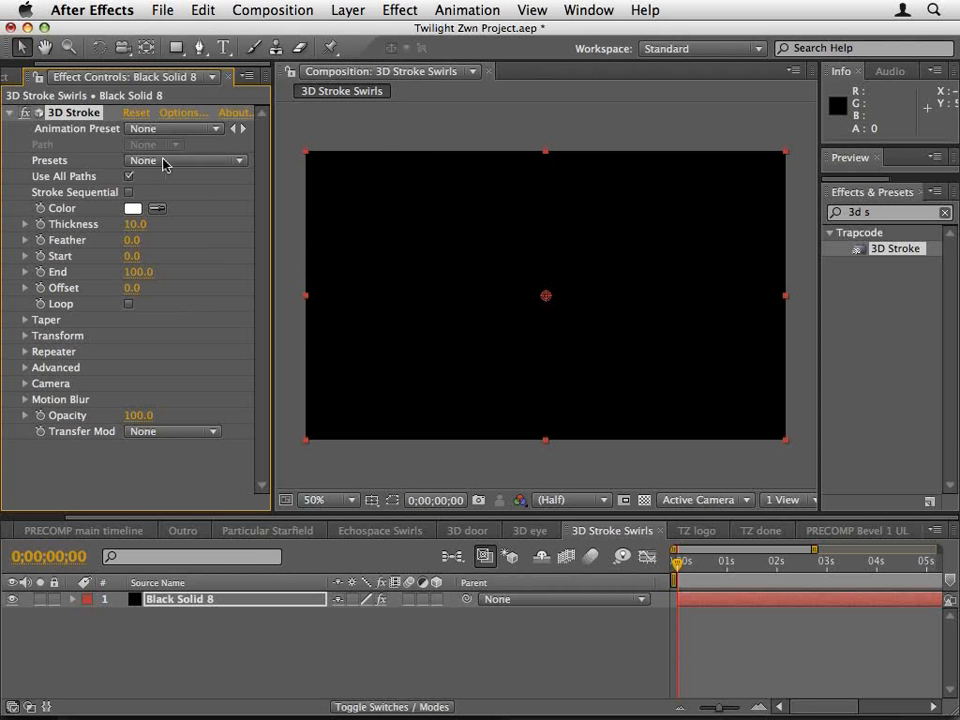
{"action": "left_click", "coordinate": [165, 161]}
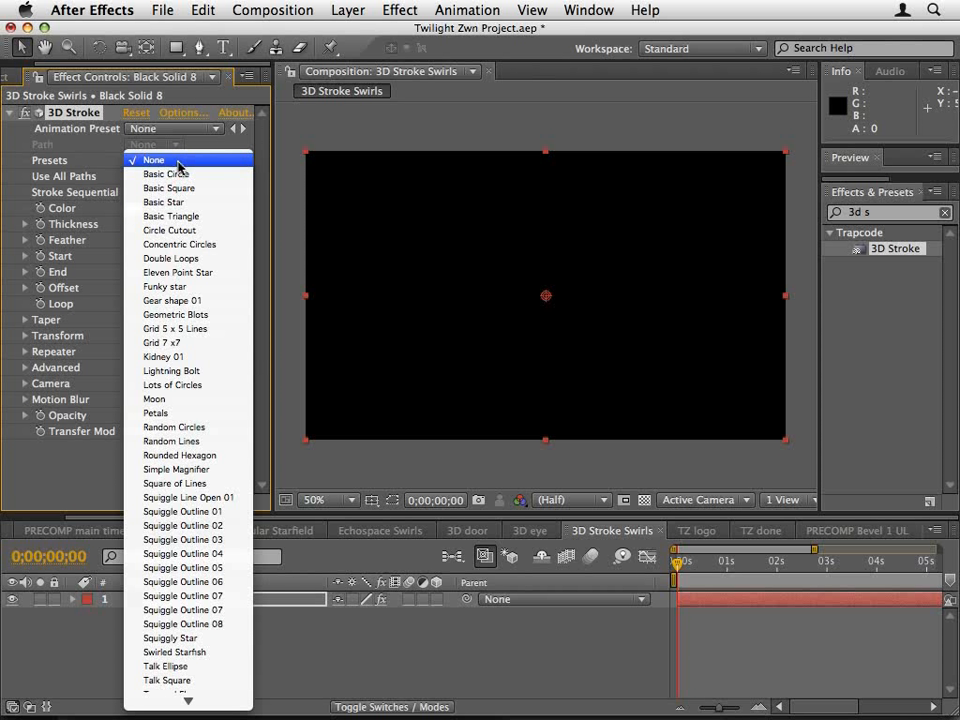
{"action": "left_click", "coordinate": [197, 245]}
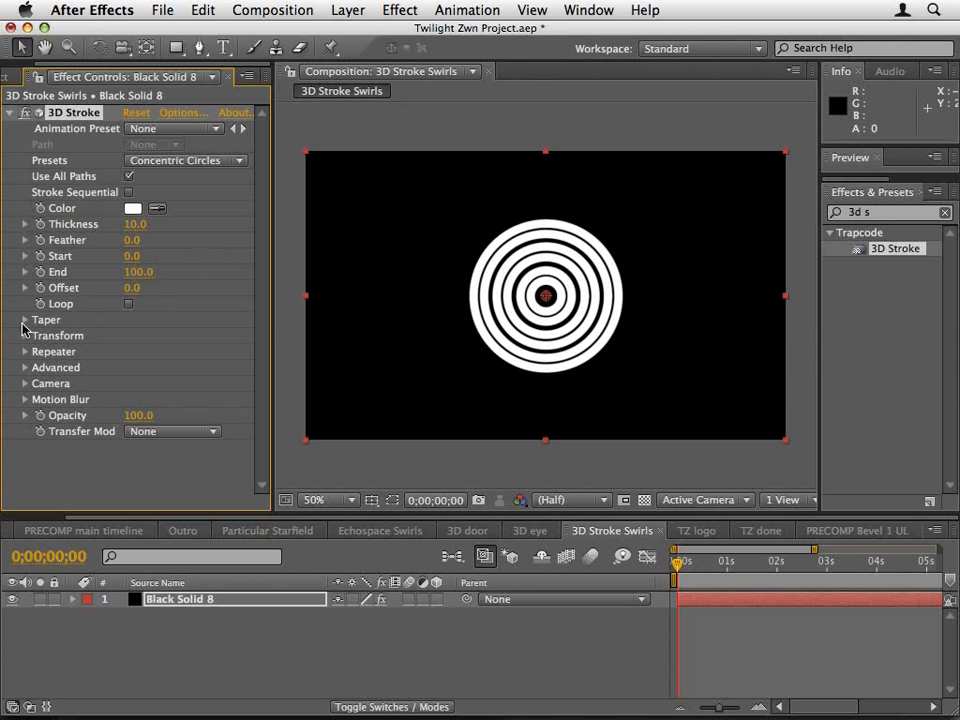
Enable Taper on the concentric circles and set the stroke Thickness to 13.
{"action": "left_click", "coordinate": [24, 320]}
{"action": "left_click", "coordinate": [128, 336]}
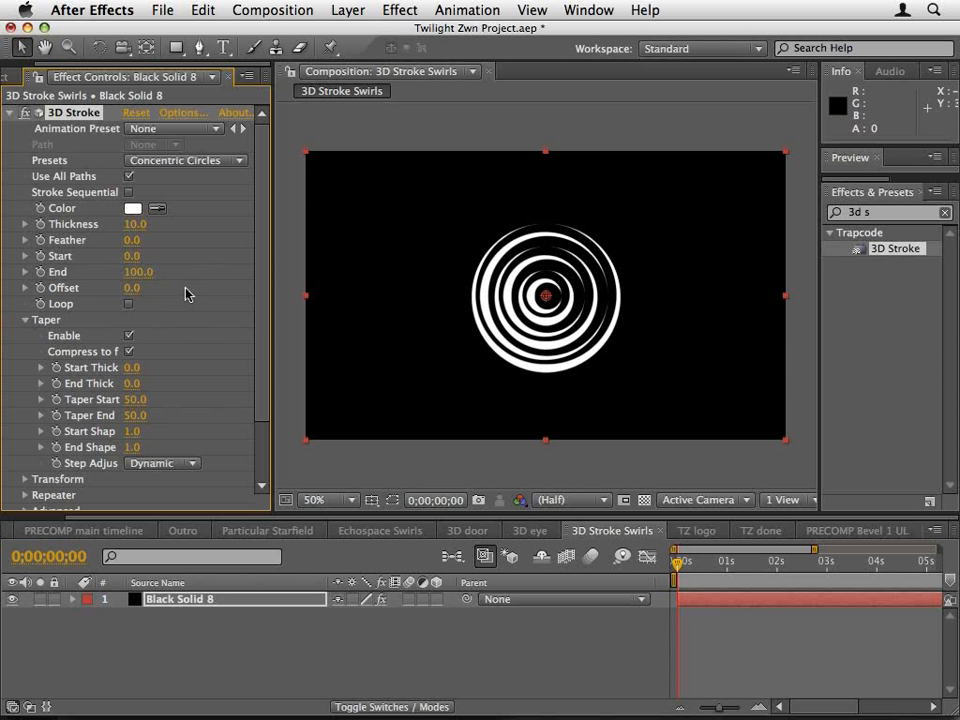
{"action": "left_click", "coordinate": [135, 224]}
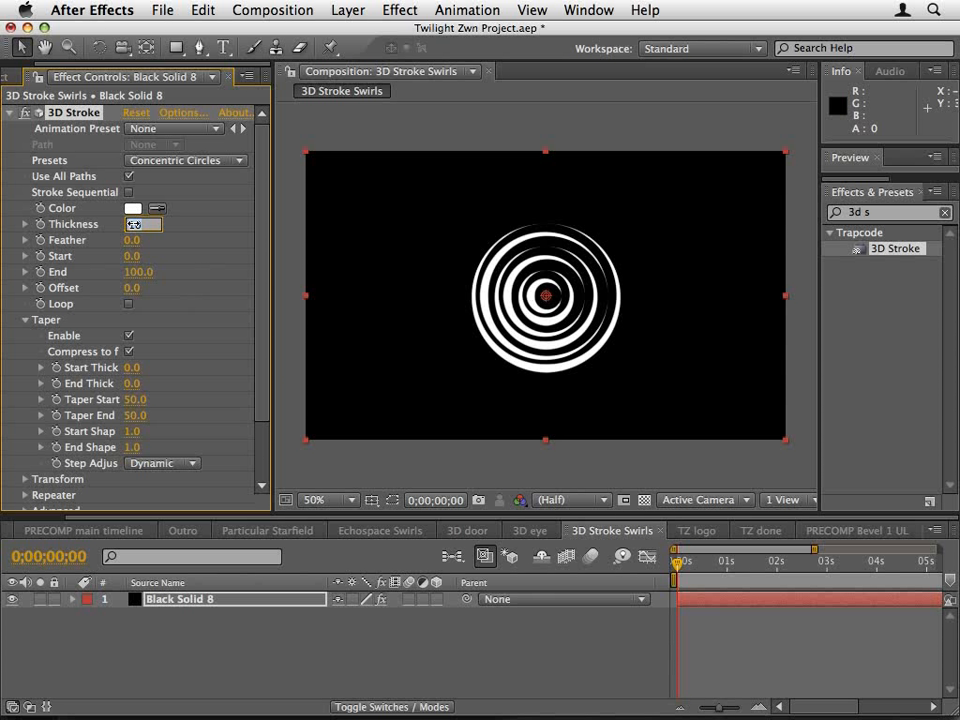
{"action": "type", "text": "13"}
{"action": "key", "text": "Return"}
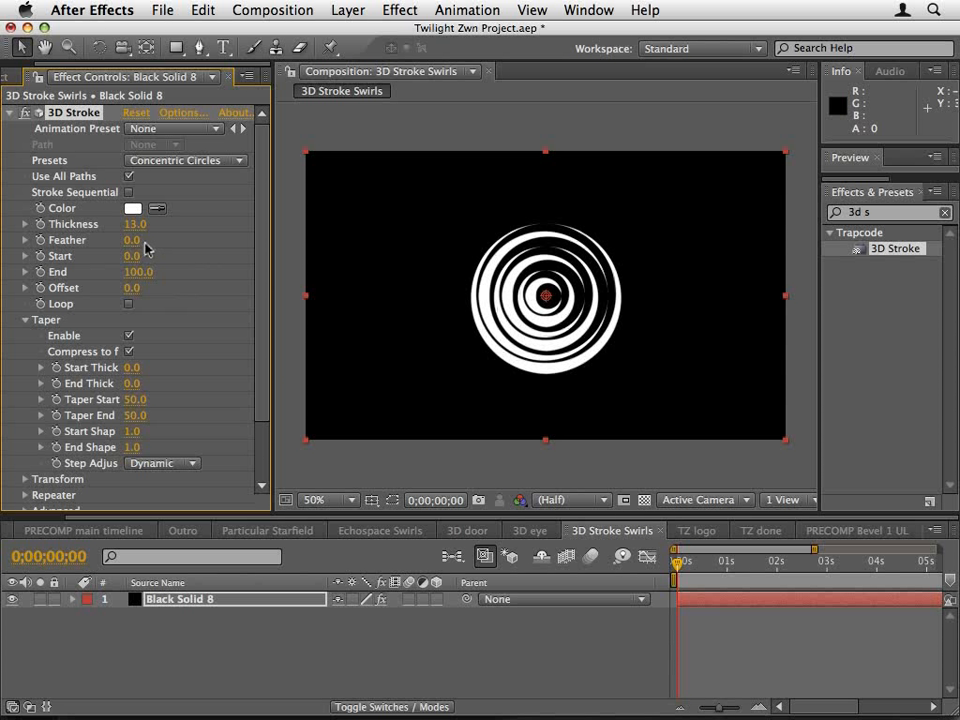
Set the stroke's Feather to 23 and Offset to 70, with Loop turned on.
{"action": "left_click_drag", "start_coordinate": [131, 240], "coordinate": [142, 240]}
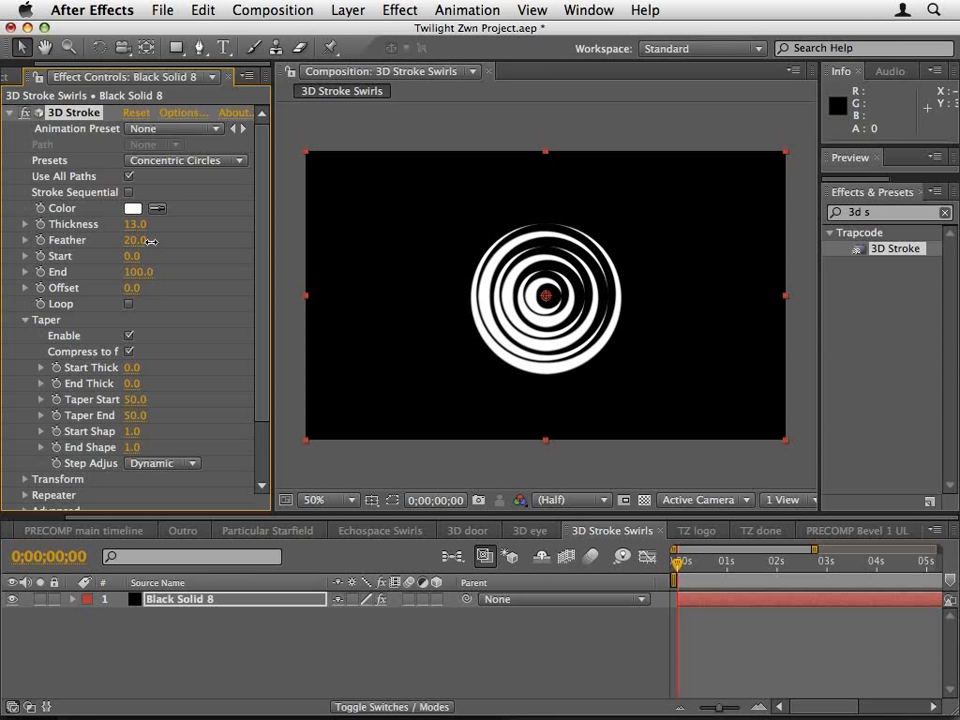
{"action": "left_click_drag", "start_coordinate": [131, 288], "coordinate": [163, 287]}
{"action": "left_click", "coordinate": [128, 304]}
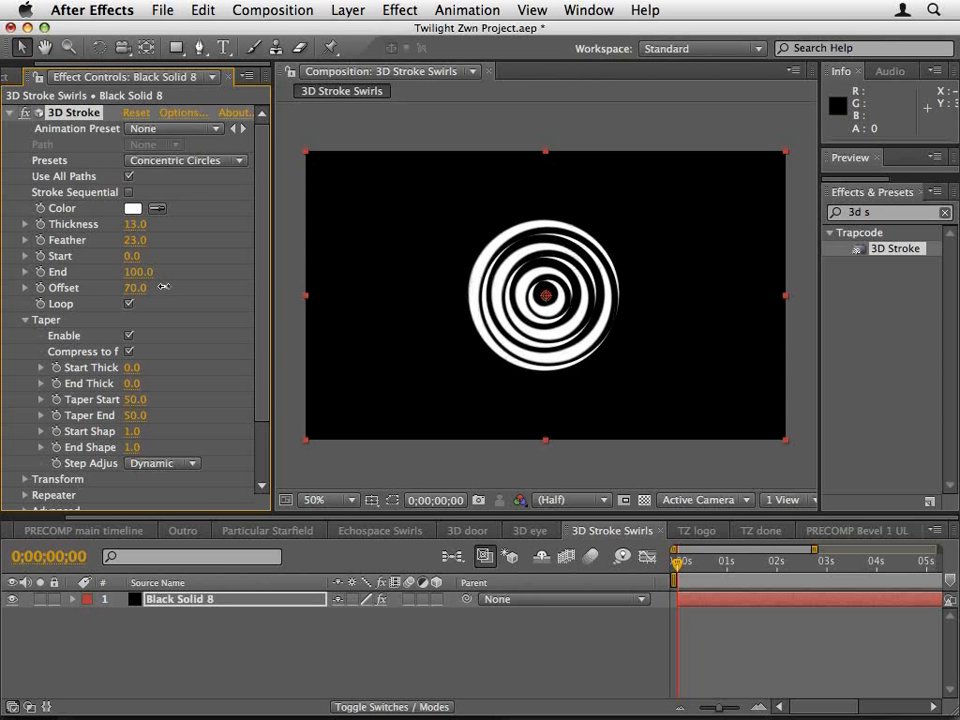
In the stroke's Transform settings, set Z Position to -230, Bend to 0.3 and Bend Axis to -64°.
{"action": "scroll", "coordinate": [57, 437], "scroll_direction": "down", "scroll_amount": 3}
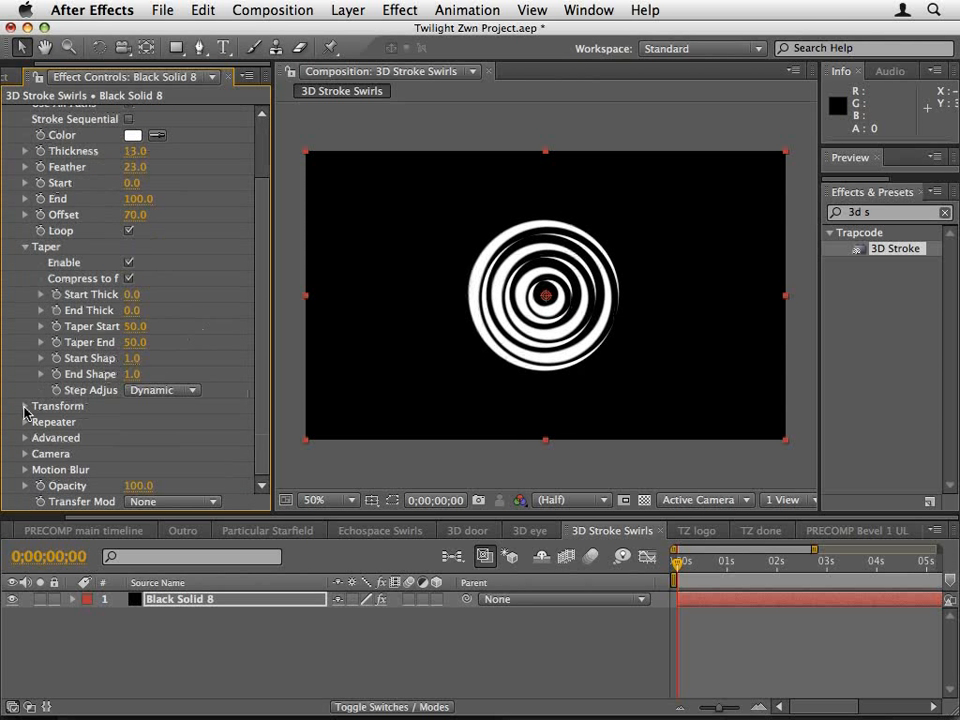
{"action": "left_click", "coordinate": [24, 406]}
{"action": "scroll", "coordinate": [150, 470], "scroll_direction": "down", "scroll_amount": 2}
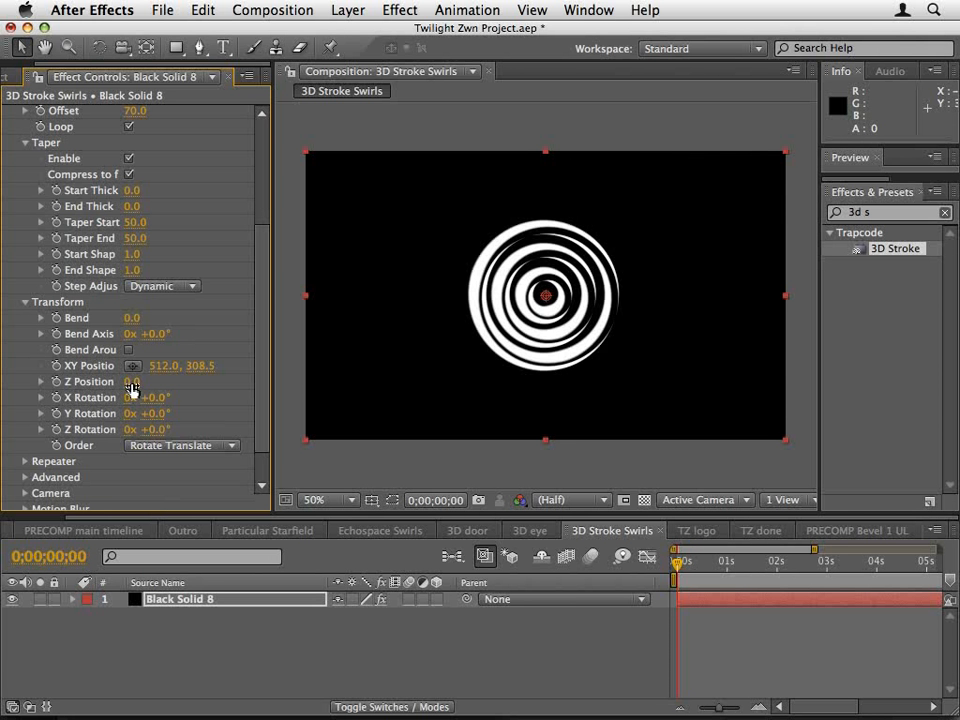
{"action": "left_click_drag", "start_coordinate": [131, 390], "coordinate": [116, 384]}
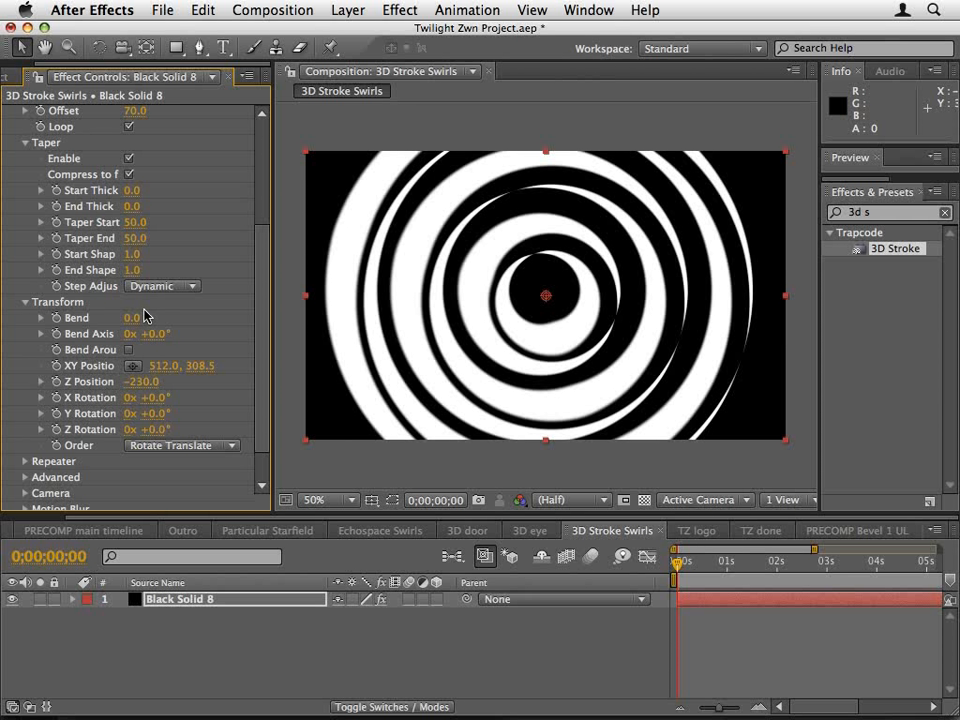
{"action": "mouse_move", "coordinate": [133, 317]}
{"action": "left_mouse_down"}
{"action": "mouse_move", "coordinate": [162, 317]}
{"action": "mouse_move", "coordinate": [171, 333]}
{"action": "mouse_move", "coordinate": [246, 330]}
{"action": "mouse_move", "coordinate": [436, 361]}
{"action": "mouse_move", "coordinate": [128, 370]}
{"action": "left_mouse_up"}
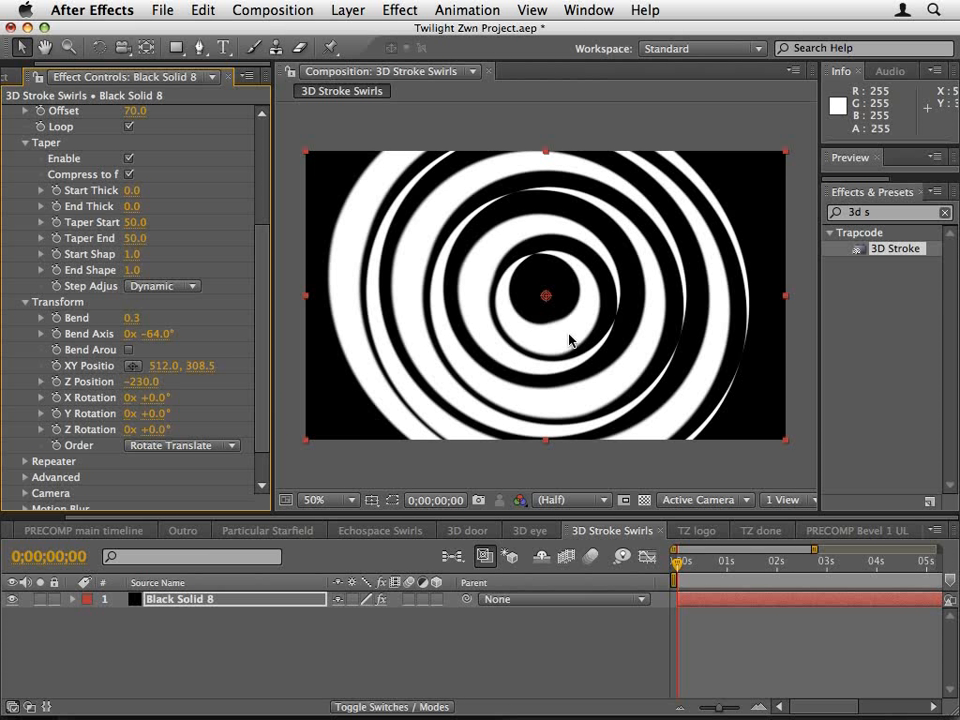
Compare the swirls in TZ done up to 0:00:09:29 with the 3D Stroke Swirls composition, scrubbing the latter to 0;00;01;21.
{"action": "left_click", "coordinate": [758, 532]}
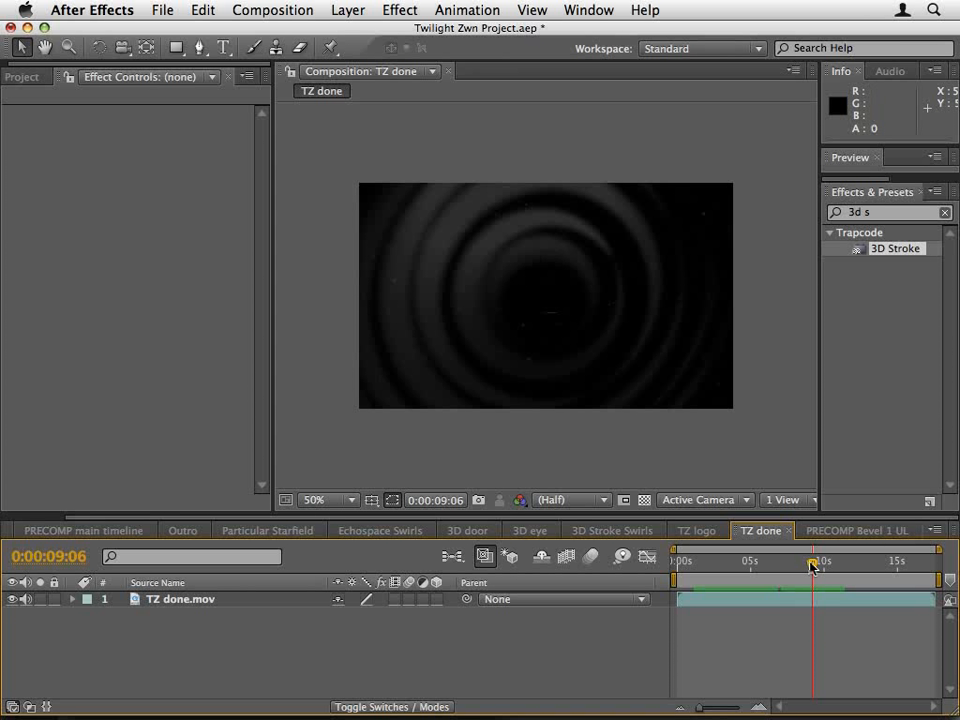
{"action": "mouse_move", "coordinate": [812, 566]}
{"action": "left_mouse_down"}
{"action": "mouse_move", "coordinate": [795, 564]}
{"action": "mouse_move", "coordinate": [824, 565]}
{"action": "left_mouse_up"}
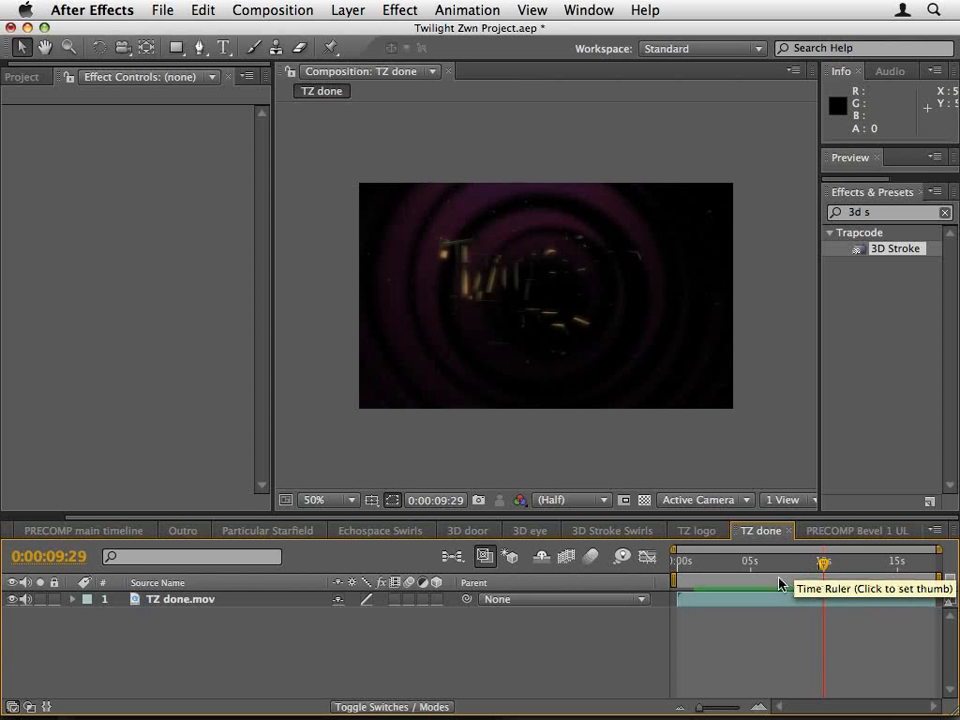
{"action": "left_click", "coordinate": [610, 531]}
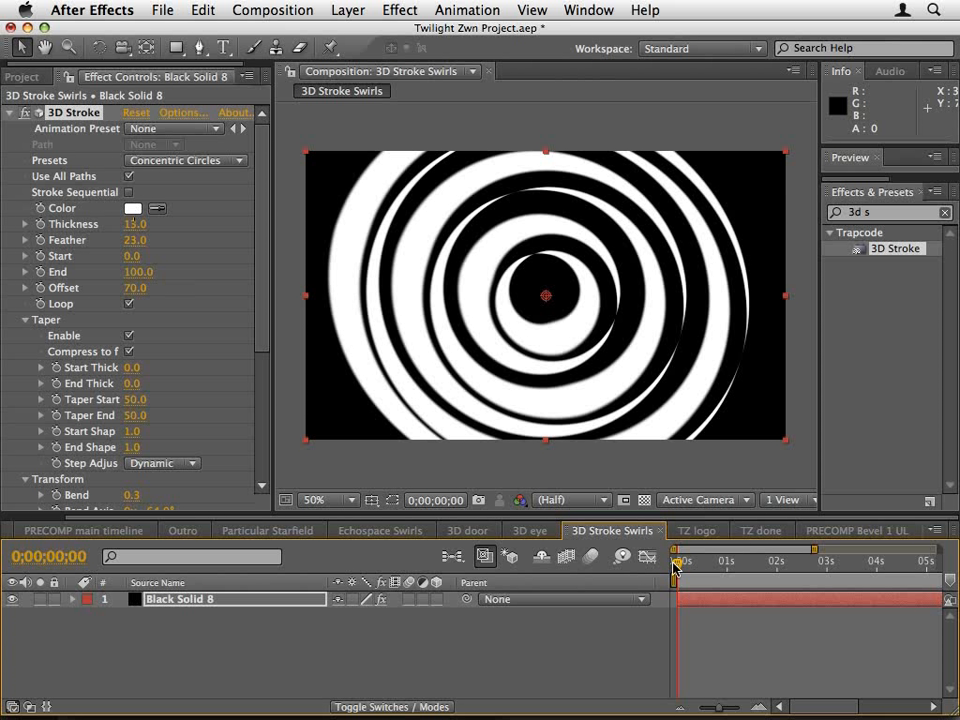
{"action": "left_click_drag", "start_coordinate": [679, 566], "coordinate": [762, 567]}
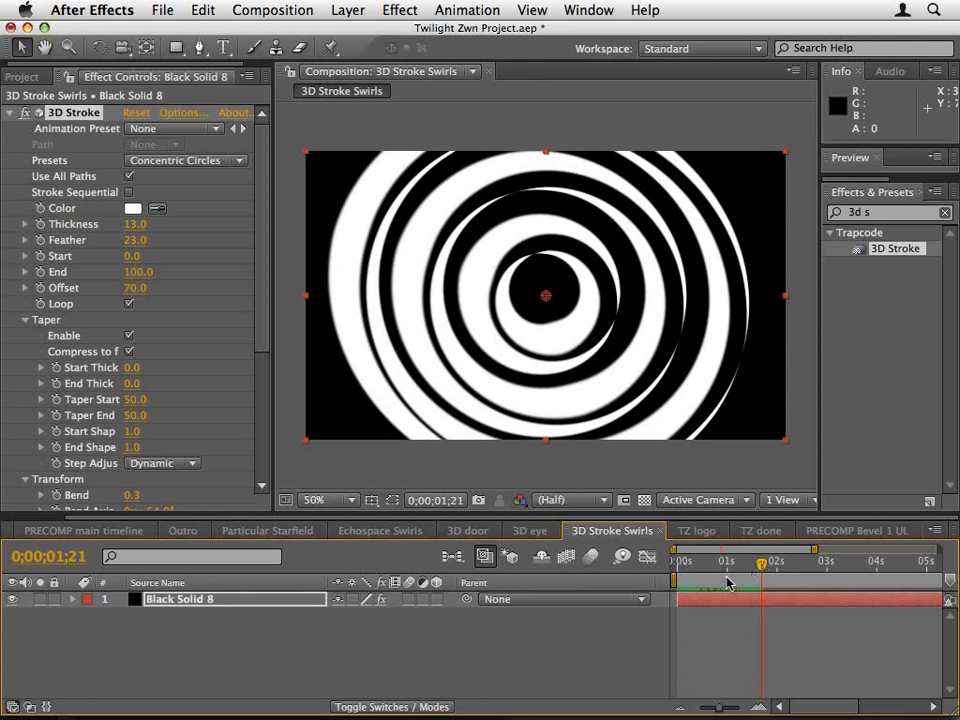
Show the TZ logo composition, then switch to Illustrator and rotate the upper-left serif of the large T in Twilight clockwise.
{"action": "left_click", "coordinate": [700, 531]}
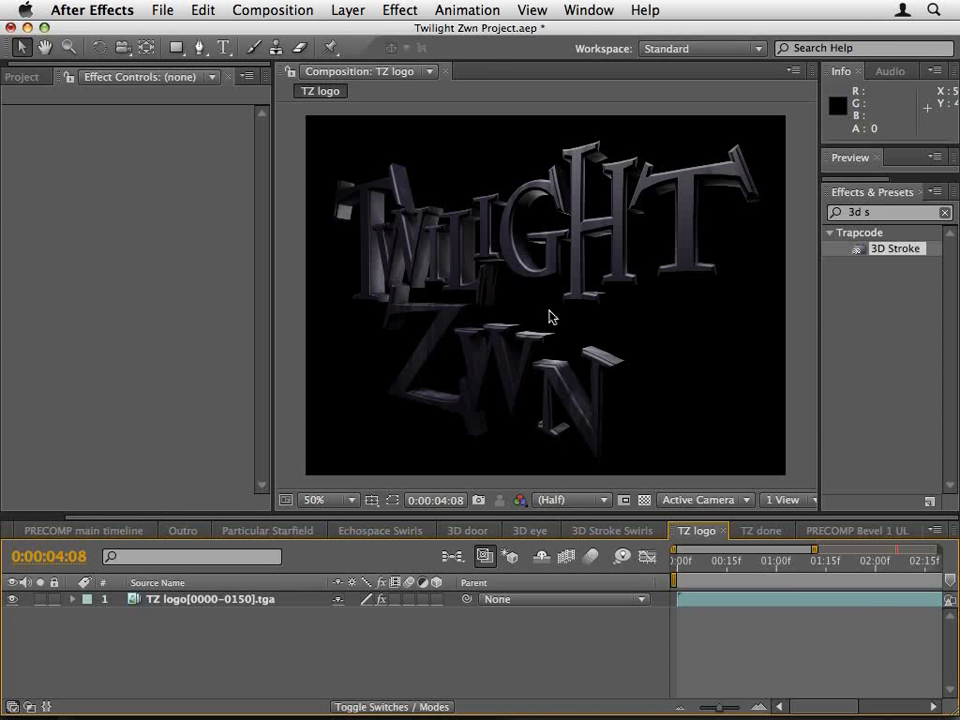
{"action": "key", "text": "super+Tab"}
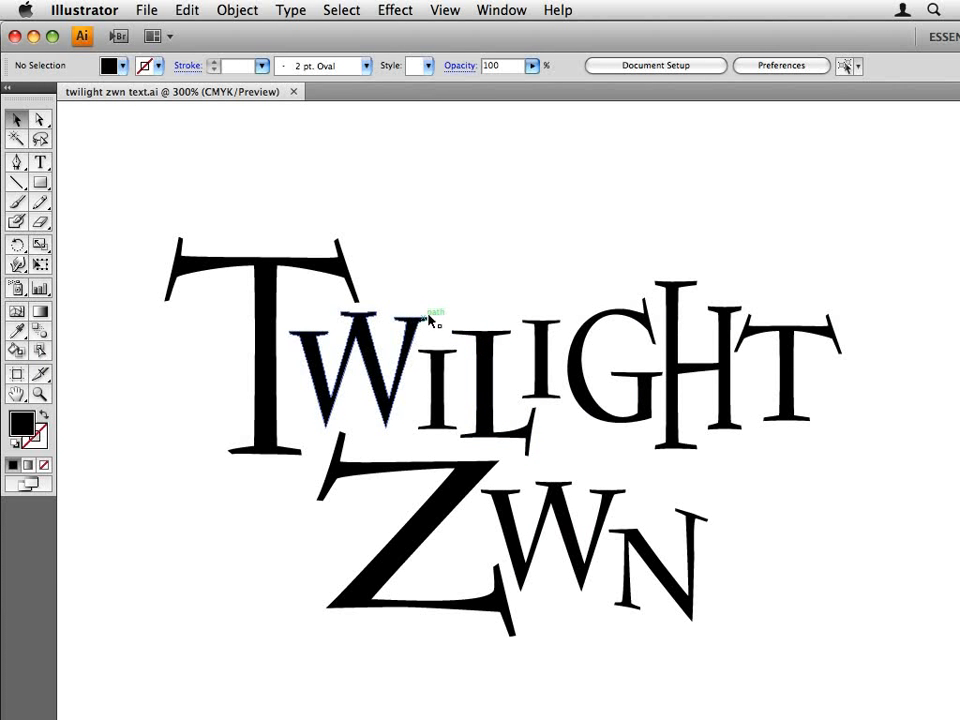
{"action": "left_click", "coordinate": [41, 119]}
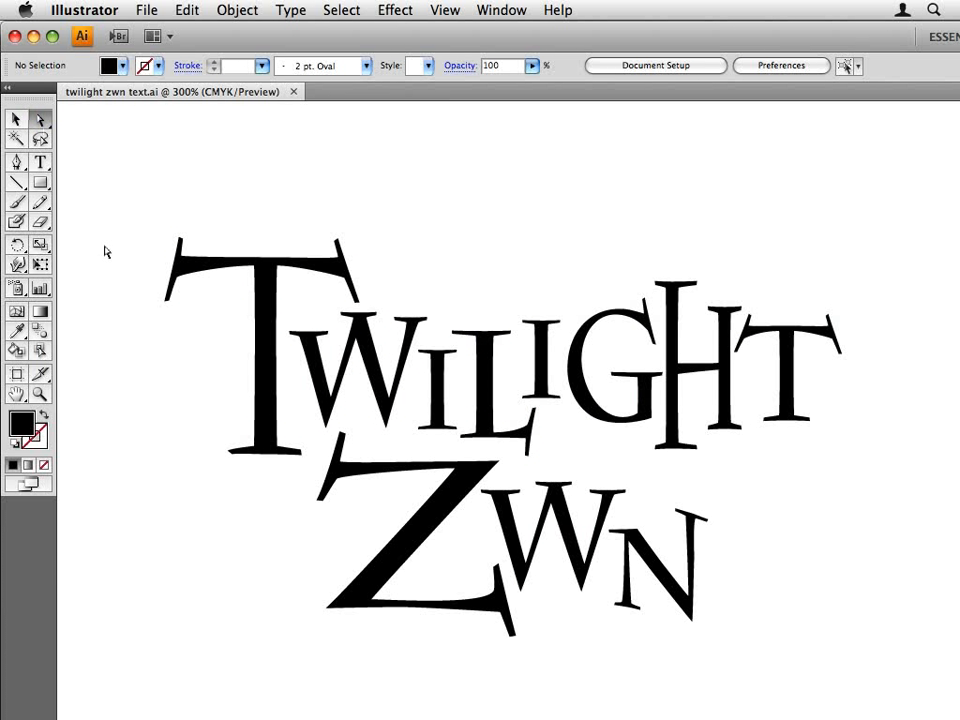
{"action": "left_click_drag", "start_coordinate": [141, 257], "coordinate": [195, 342]}
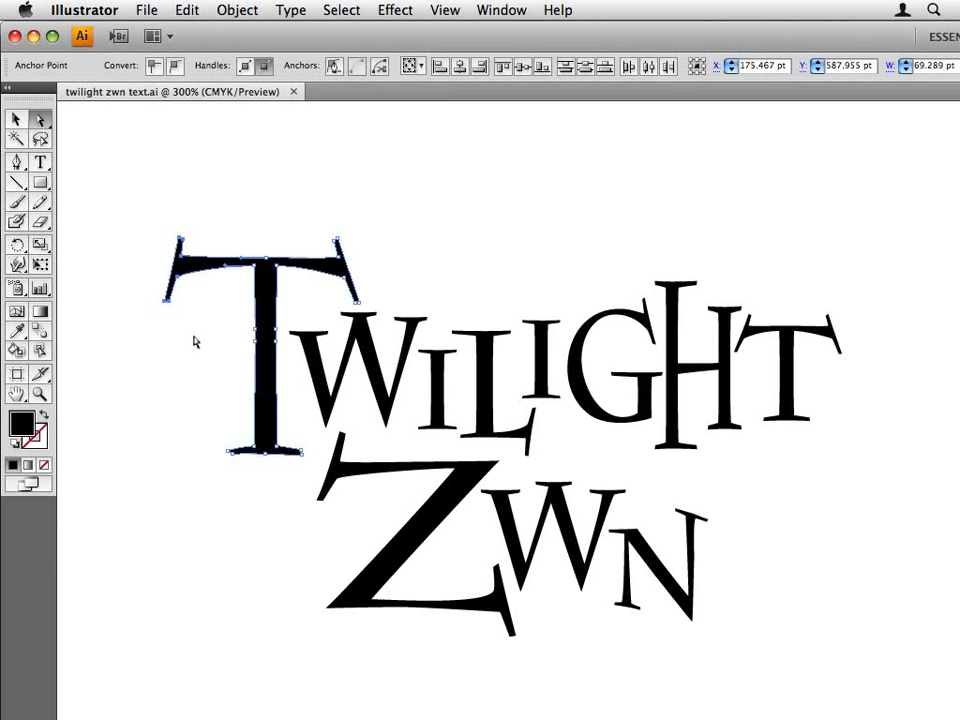
{"action": "left_click", "coordinate": [16, 244]}
{"action": "mouse_move", "coordinate": [167, 261]}
{"action": "left_mouse_down"}
{"action": "mouse_move", "coordinate": [160, 241]}
{"action": "mouse_move", "coordinate": [169, 238]}
{"action": "mouse_move", "coordinate": [169, 251]}
{"action": "mouse_move", "coordinate": [171, 236]}
{"action": "mouse_move", "coordinate": [167, 254]}
{"action": "mouse_move", "coordinate": [174, 247]}
{"action": "left_mouse_up"}
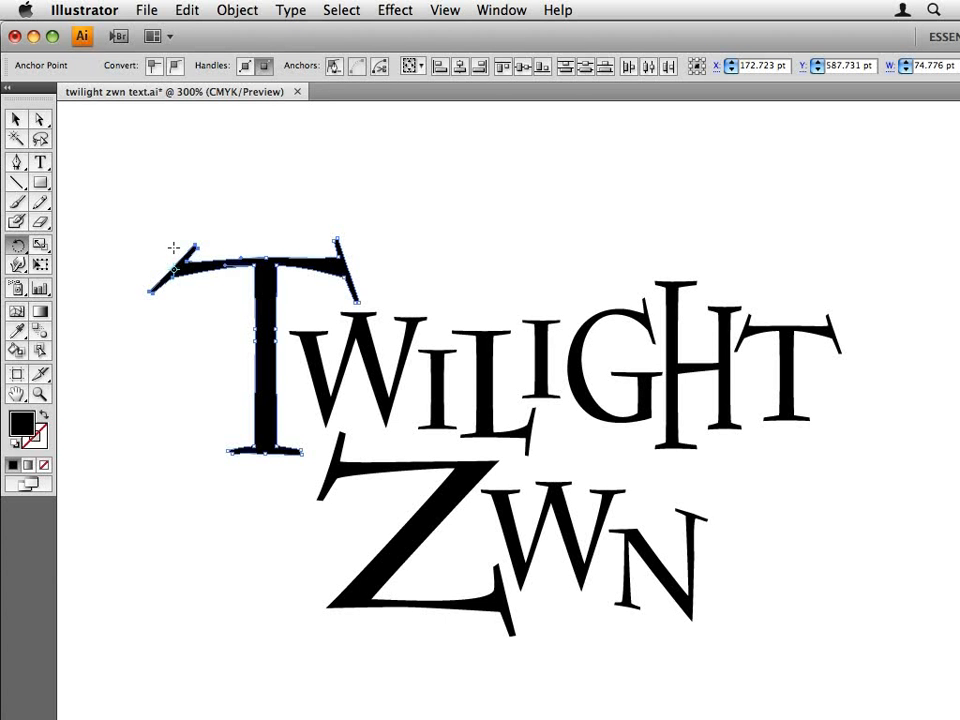
Switch to CINEMA 4D, select the Extrude NURBS title text and delete its black material tag.
{"action": "key", "text": "super+Tab"}
{"action": "key", "text": "super+Tab"}
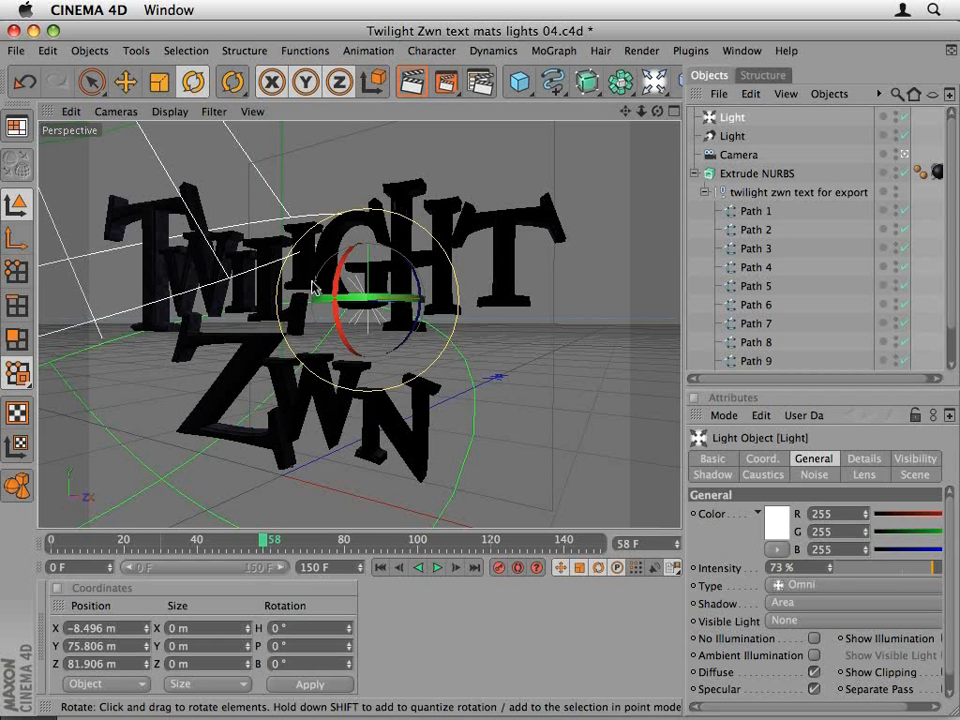
{"action": "left_click", "coordinate": [349, 186]}
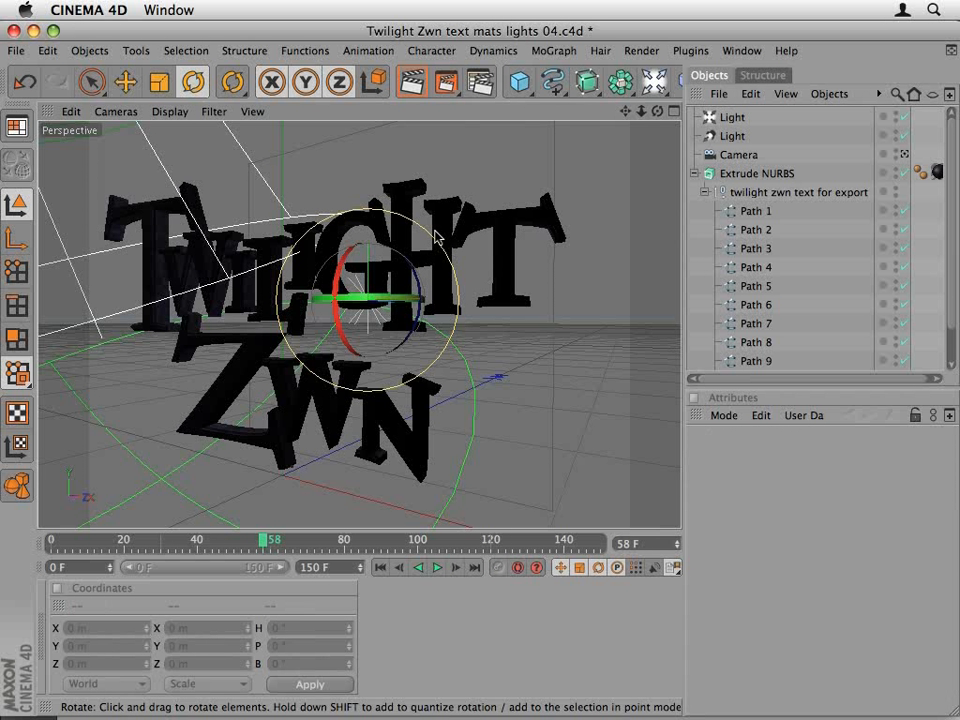
{"action": "left_click", "coordinate": [370, 185]}
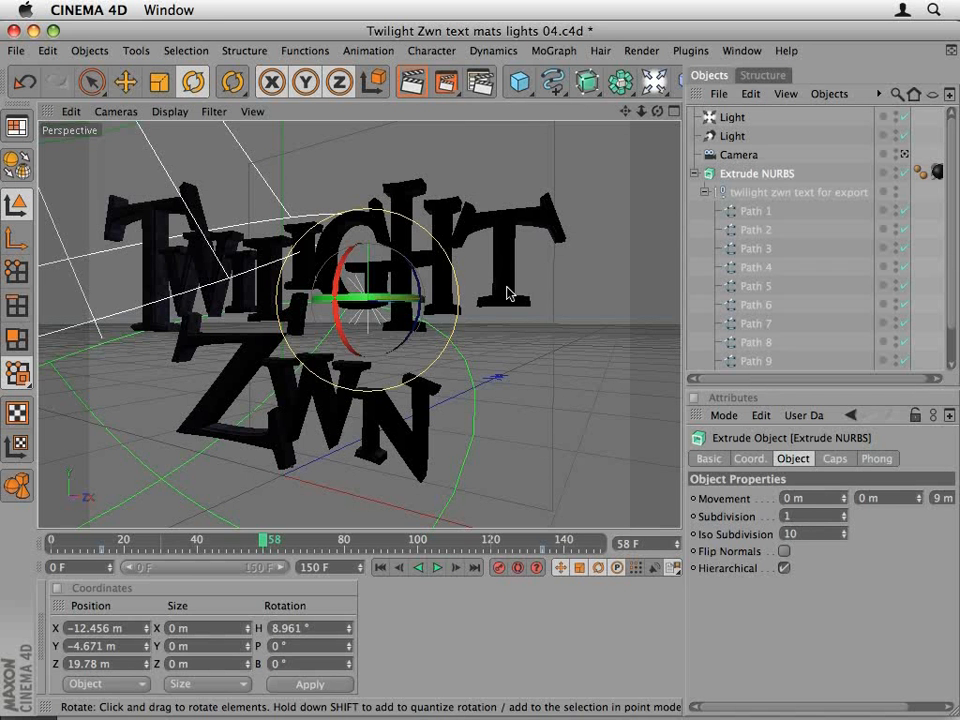
{"action": "left_click", "coordinate": [937, 172]}
{"action": "key", "text": "Delete"}
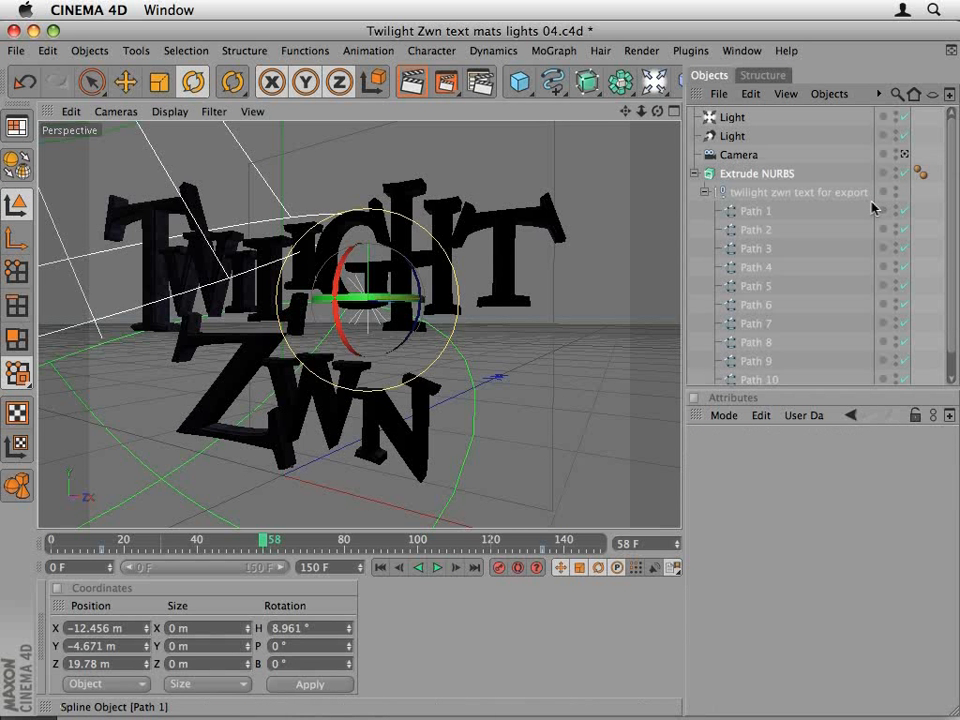
Maximize the Perspective view, close in on the letters and rotate the extruded text to about H 9.2°, P 2.1°, B -5.0°.
{"action": "middle_click", "coordinate": [620, 195]}
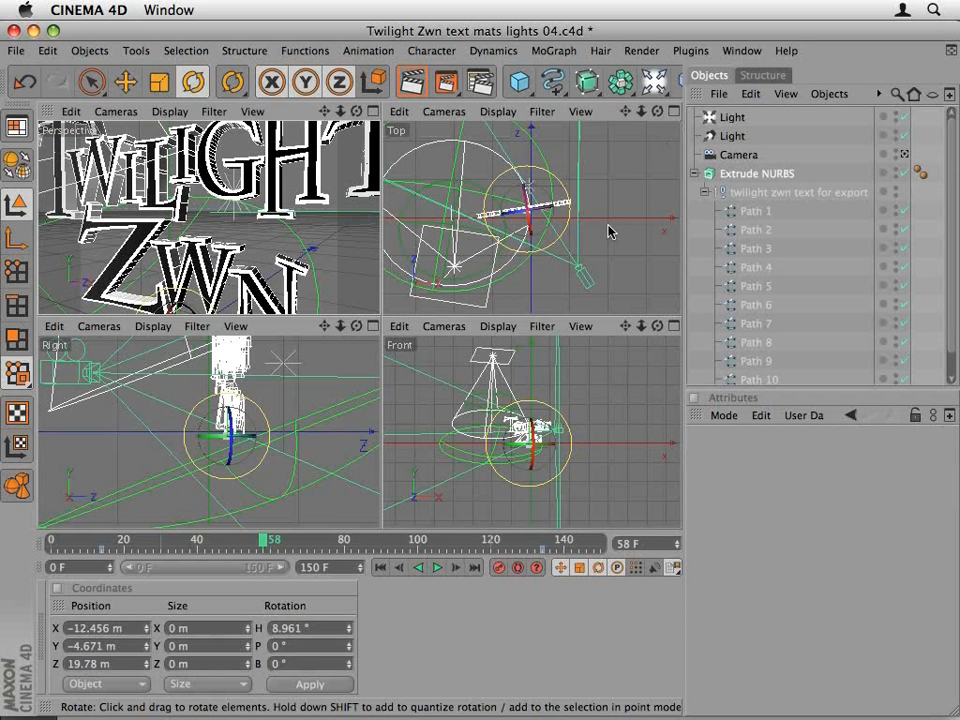
{"action": "left_click", "coordinate": [373, 112]}
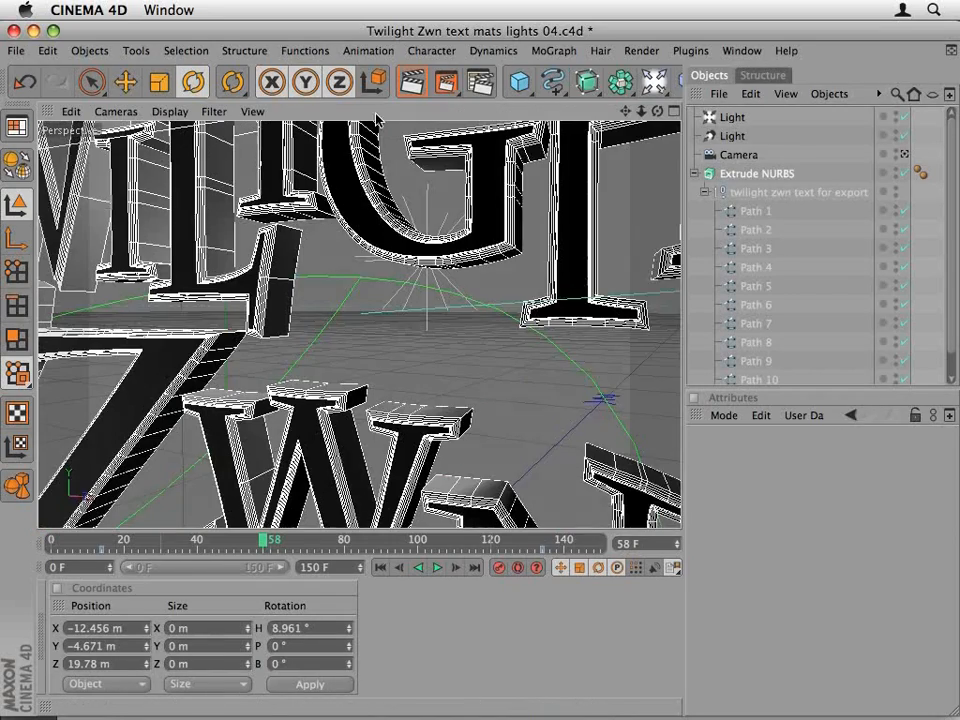
{"action": "scroll", "coordinate": [488, 281], "scroll_direction": "up", "scroll_amount": 3}
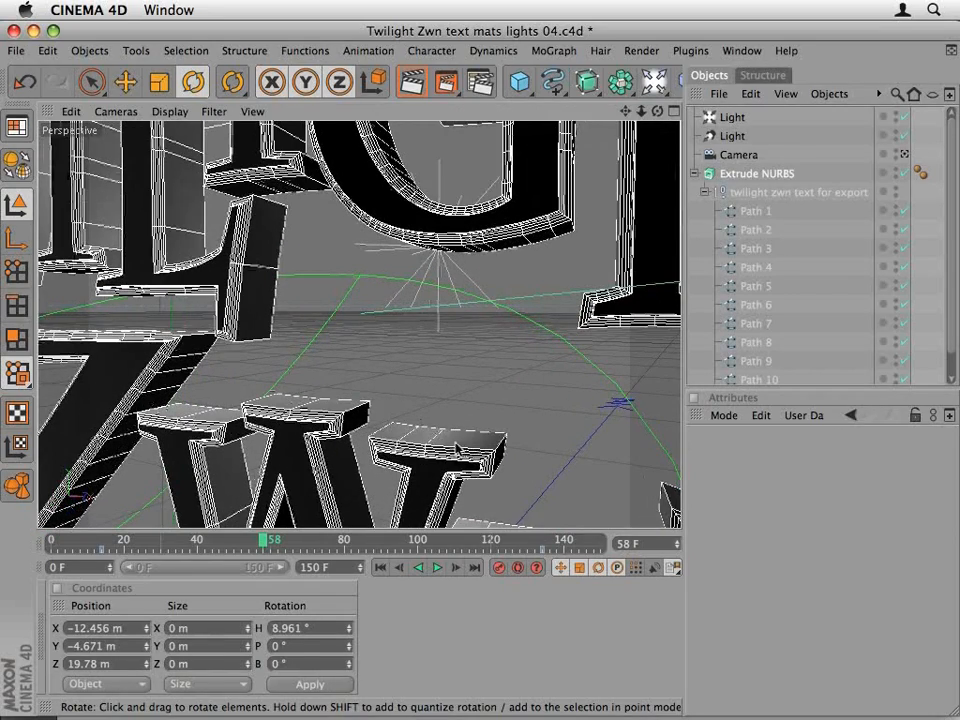
{"action": "left_click_drag", "start_coordinate": [342, 338], "coordinate": [393, 422]}
{"action": "left_click_drag", "start_coordinate": [180, 501], "coordinate": [285, 400]}
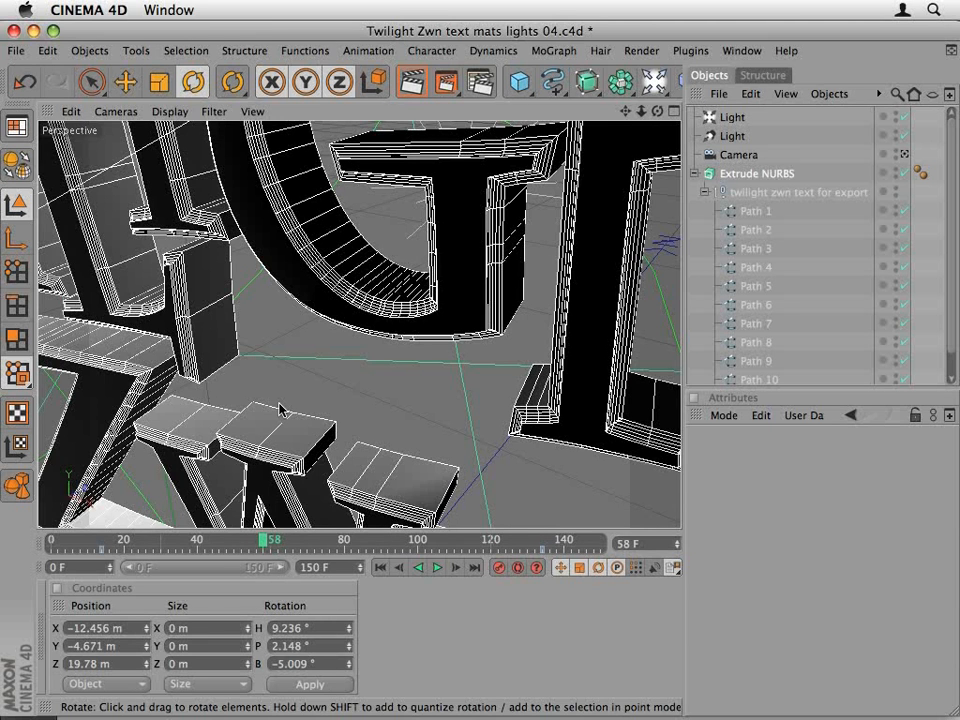
{"action": "scroll", "coordinate": [302, 393], "scroll_direction": "down", "scroll_amount": 4}
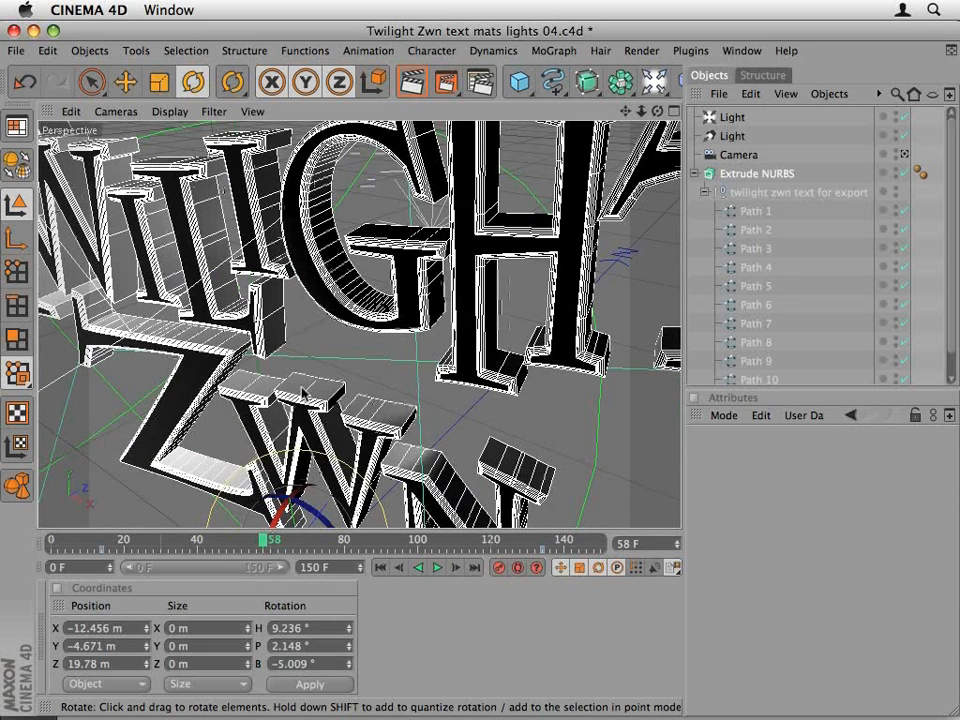
{"action": "scroll", "coordinate": [302, 393], "scroll_direction": "down", "scroll_amount": 3}
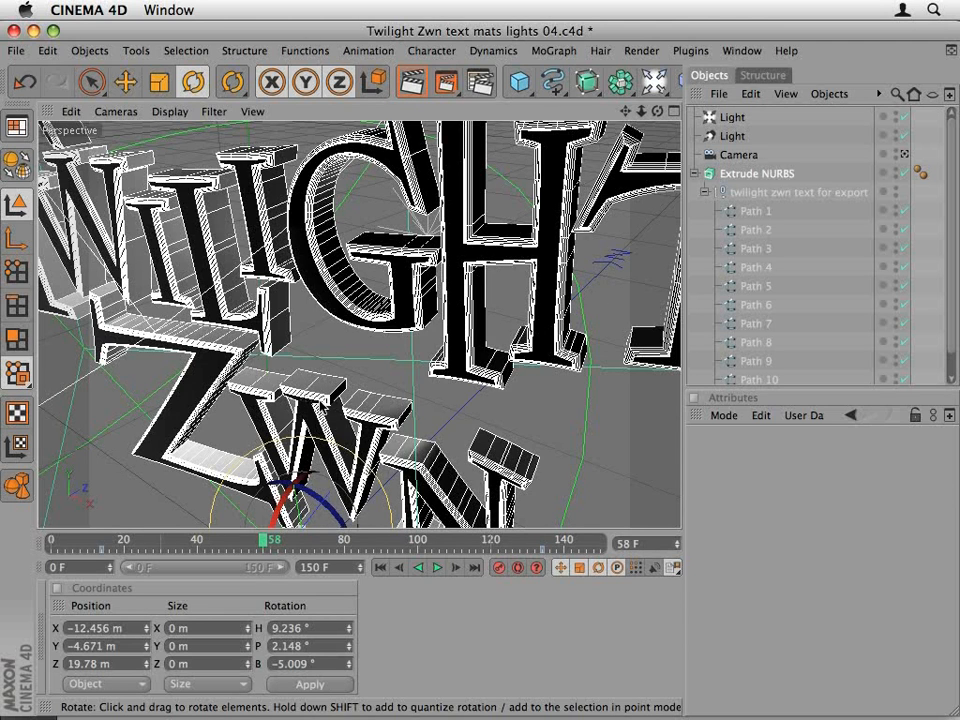
{"action": "scroll", "coordinate": [316, 402], "scroll_direction": "up", "scroll_amount": 10}
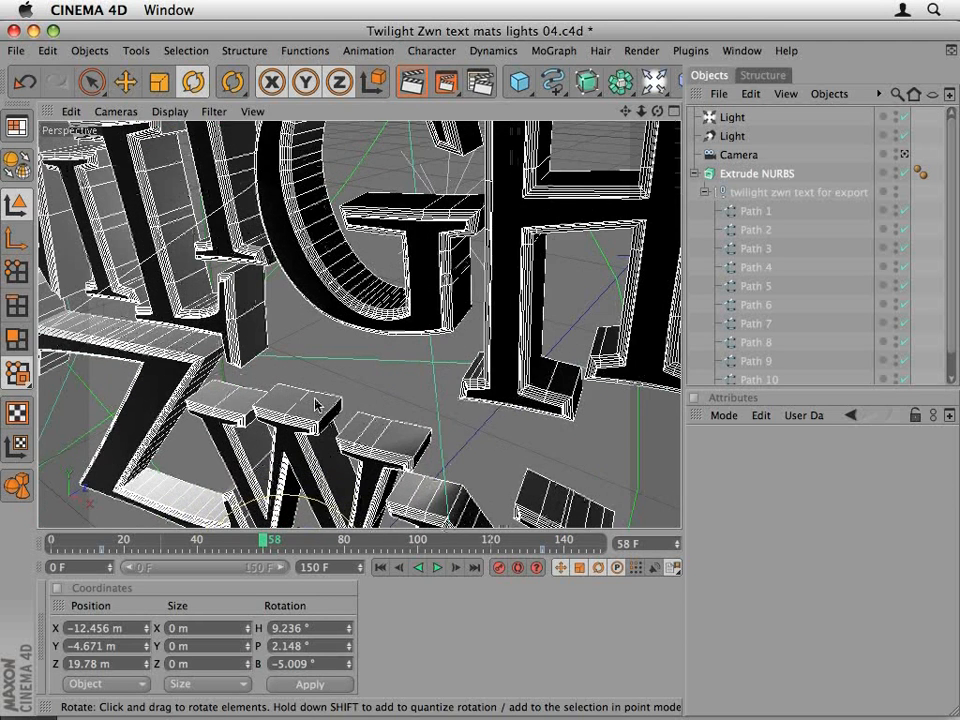
{"action": "scroll", "coordinate": [314, 406], "scroll_direction": "down", "scroll_amount": 4}
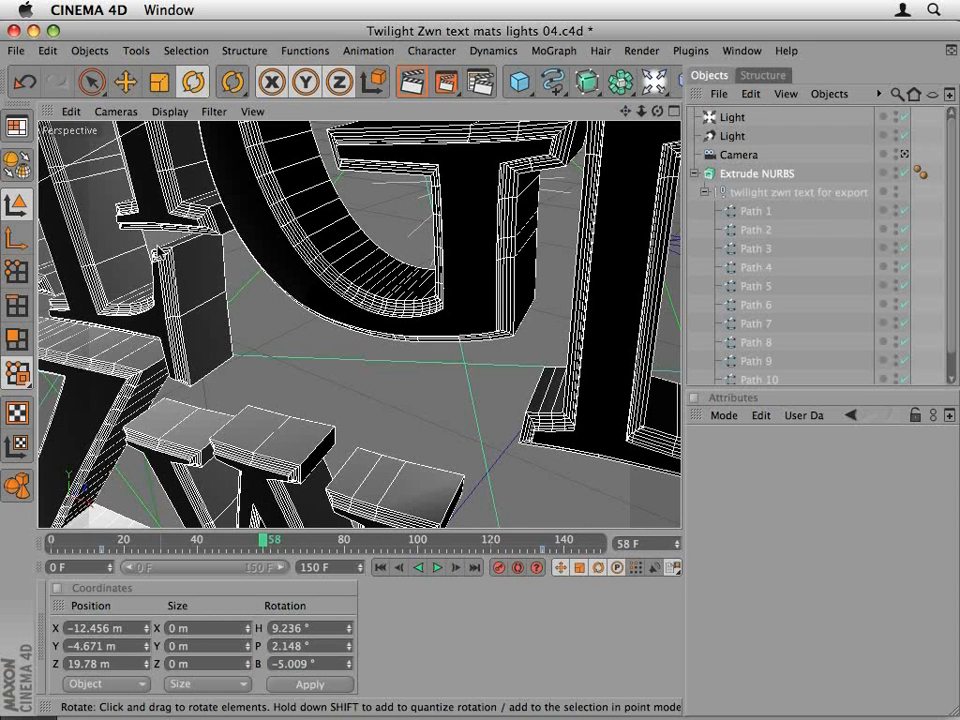
Switch to After Effects and scrub the TZ logo composition to 0:00:01:25 with its rendered logo layer selected.
{"action": "key", "text": "super+Tab"}
{"action": "key", "text": "super+Tab"}
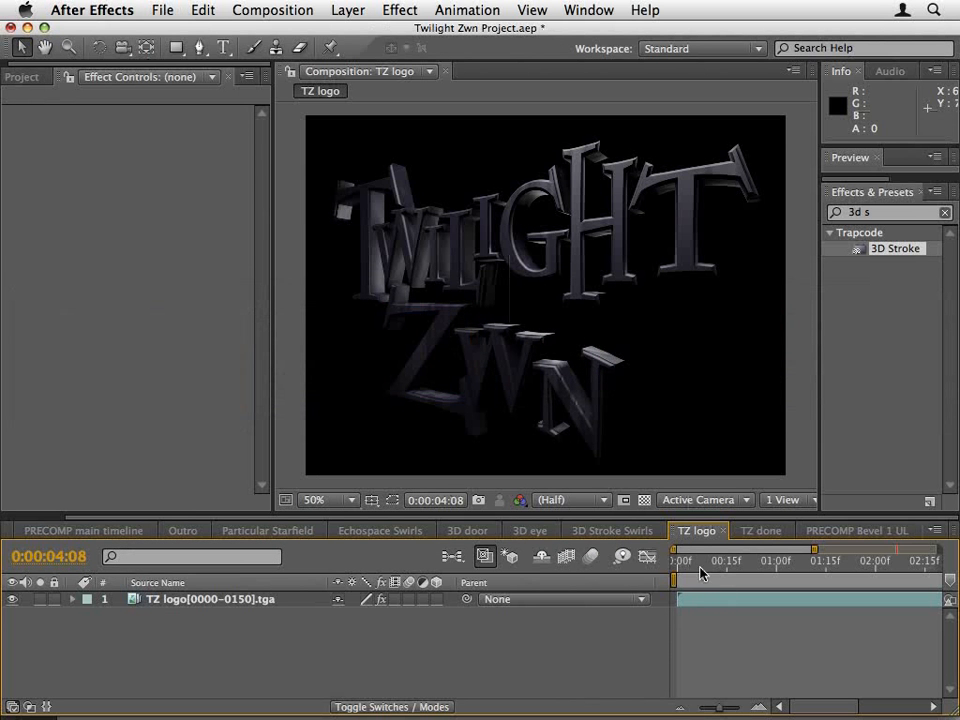
{"action": "left_click_drag", "start_coordinate": [700, 572], "coordinate": [809, 570]}
{"action": "left_click", "coordinate": [193, 600]}
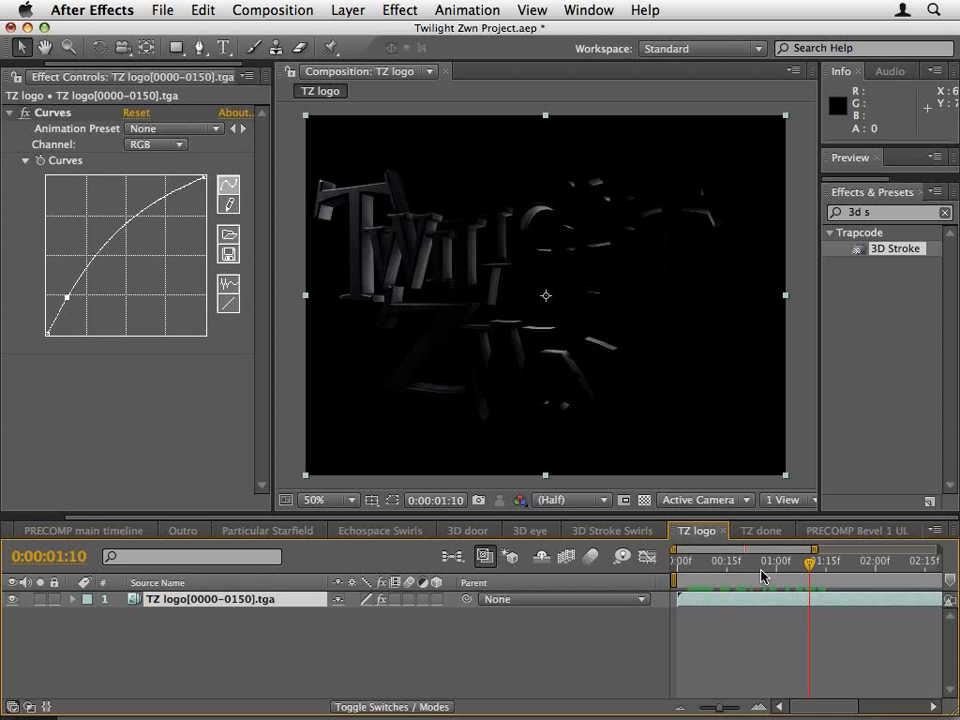
{"action": "left_click_drag", "start_coordinate": [761, 572], "coordinate": [858, 577]}
{"action": "left_click", "coordinate": [858, 577]}
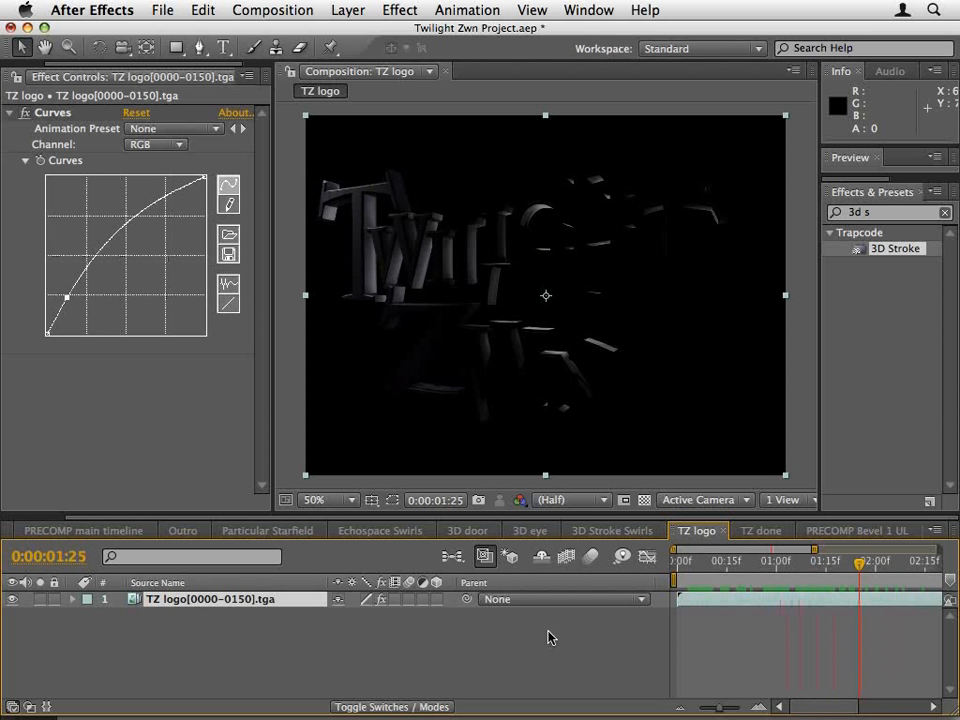
Try rotating the TZ logo footage as a 3D layer, undo the rotation and return the layer to 2D.
{"action": "left_click", "coordinate": [436, 599]}
{"action": "key", "text": "r"}
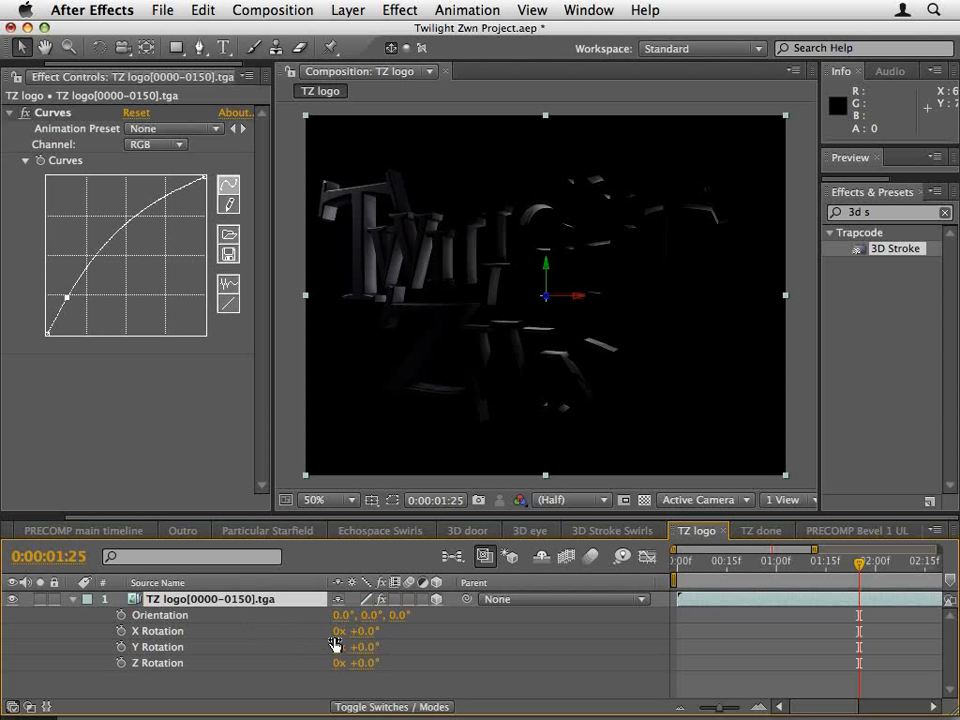
{"action": "left_click_drag", "start_coordinate": [363, 656], "coordinate": [279, 639]}
{"action": "key", "text": "super+z"}
{"action": "left_click", "coordinate": [436, 599]}
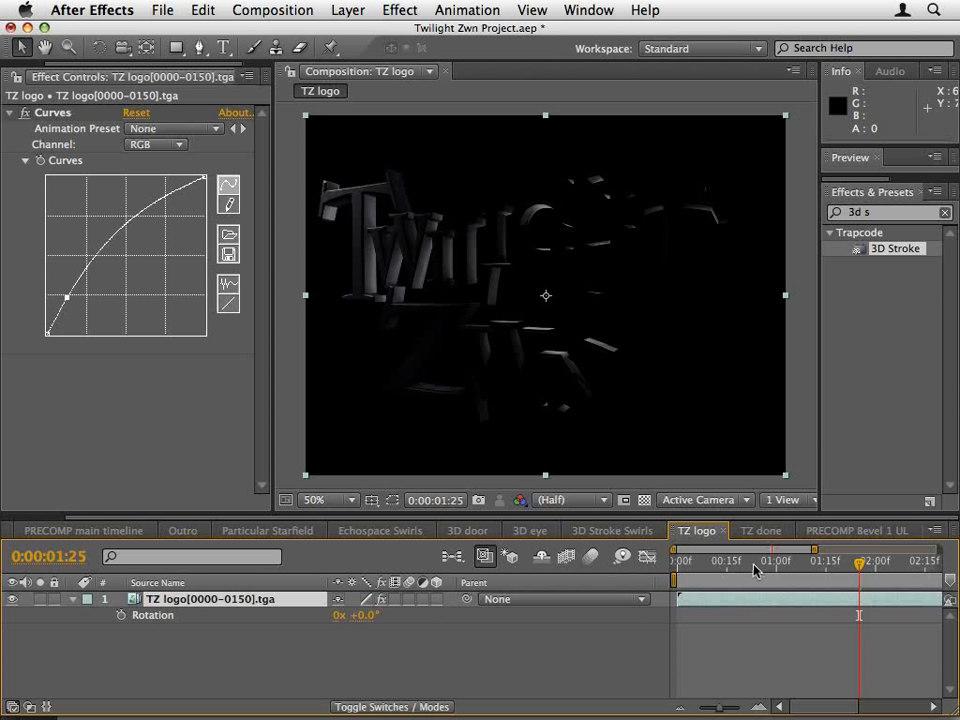
Apply the Shatter effect to the TZ logo footage layer at 0:00:00:13 and set its View to Rendered.
{"action": "left_click_drag", "start_coordinate": [754, 570], "coordinate": [721, 567]}
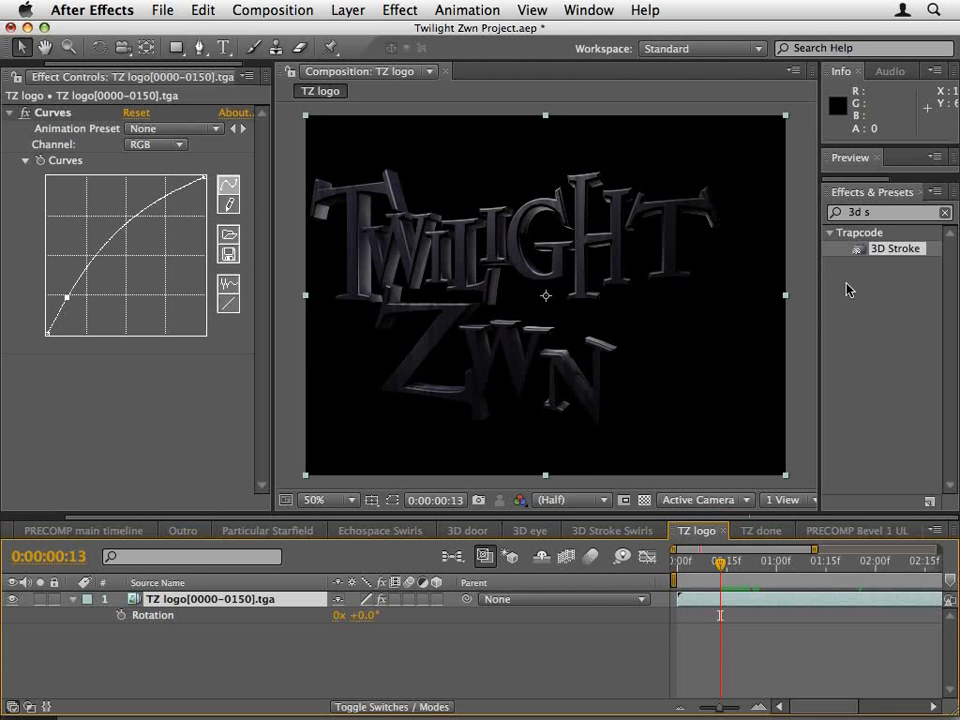
{"action": "left_click_drag", "start_coordinate": [871, 217], "coordinate": [767, 204]}
{"action": "type", "text": "sh"}
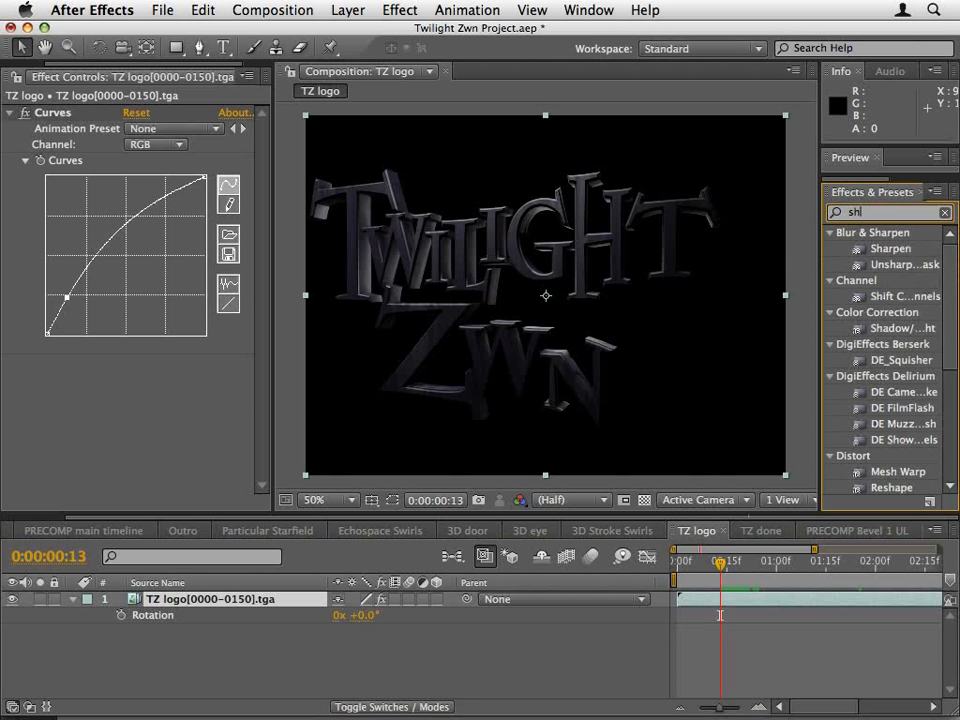
{"action": "type", "text": "atter"}
{"action": "left_click_drag", "start_coordinate": [888, 248], "coordinate": [439, 381]}
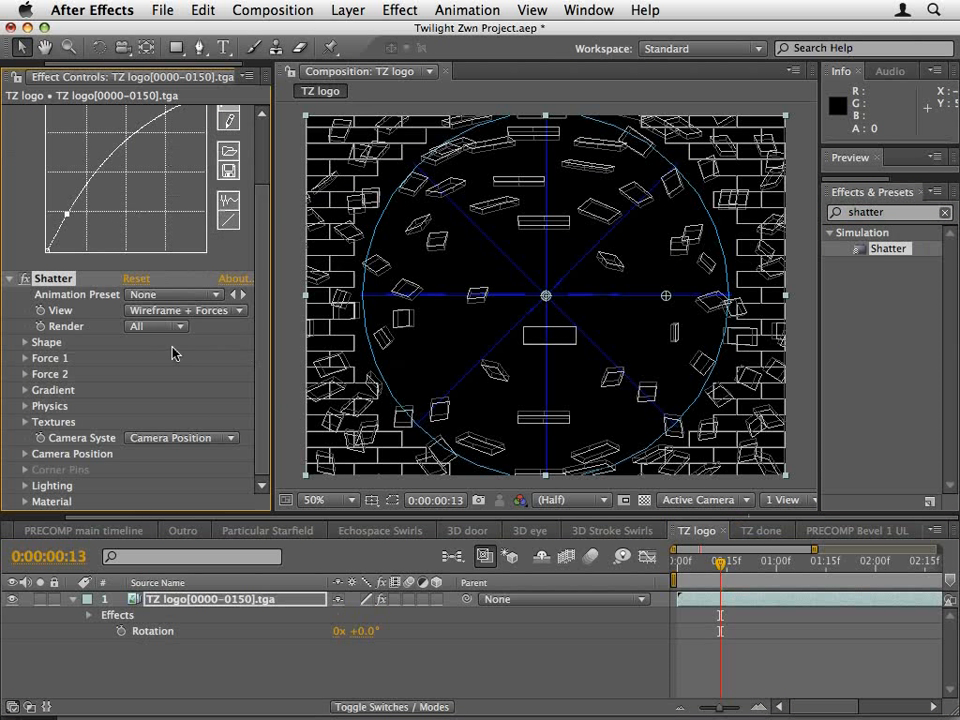
{"action": "left_click", "coordinate": [176, 313]}
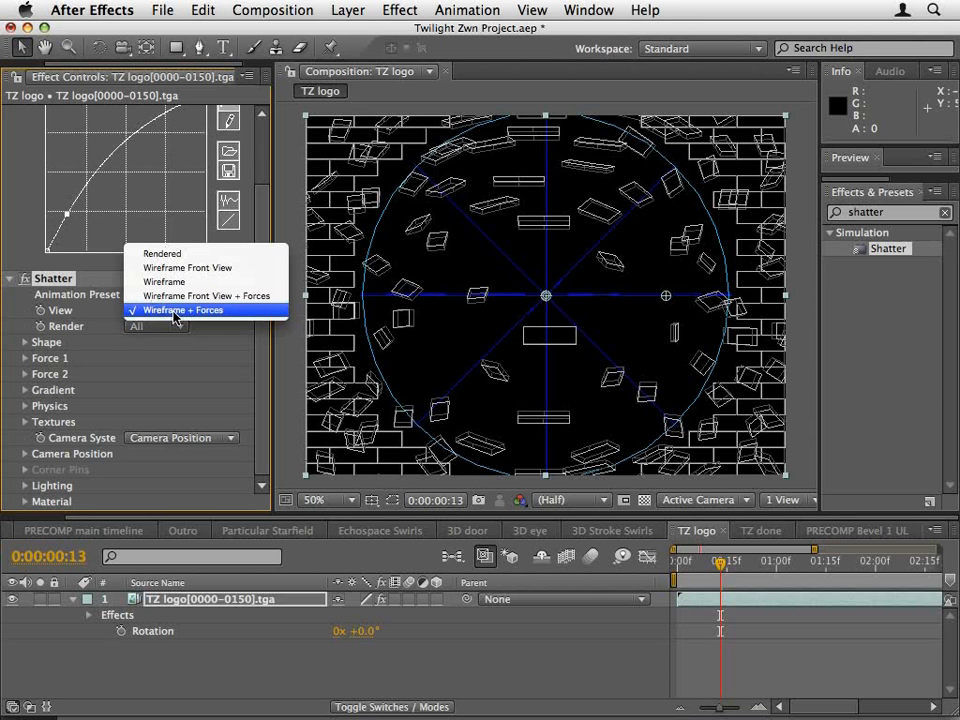
{"action": "left_click", "coordinate": [177, 255]}
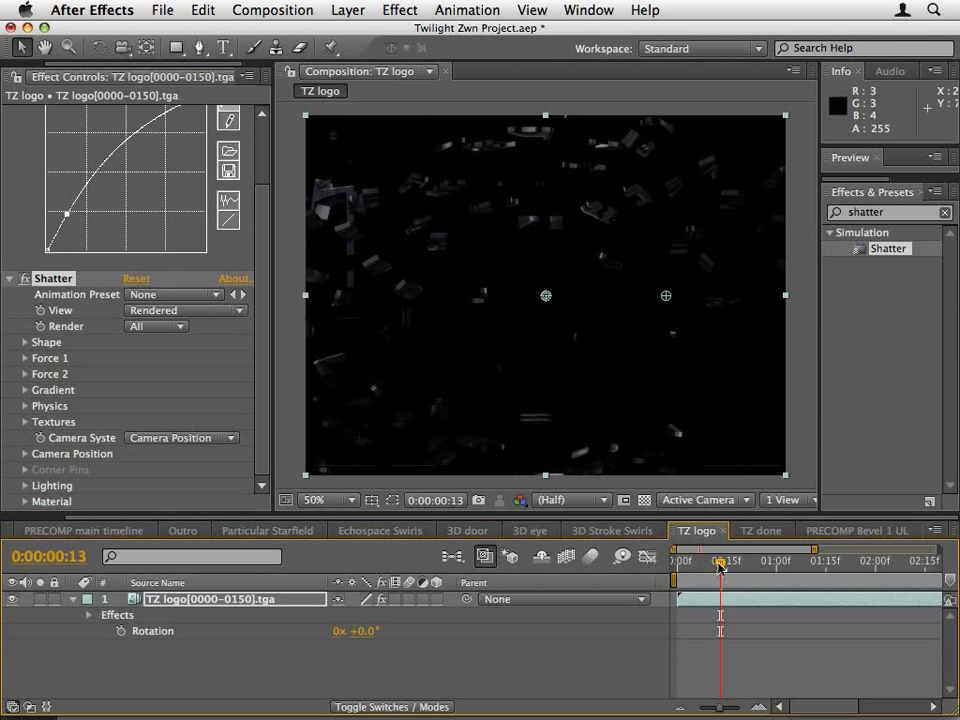
At 0:00:00:02, set Shatter's camera Y Rotation to 80° and its shape Extrusion to 2.02.
{"action": "left_click_drag", "start_coordinate": [720, 566], "coordinate": [683, 569]}
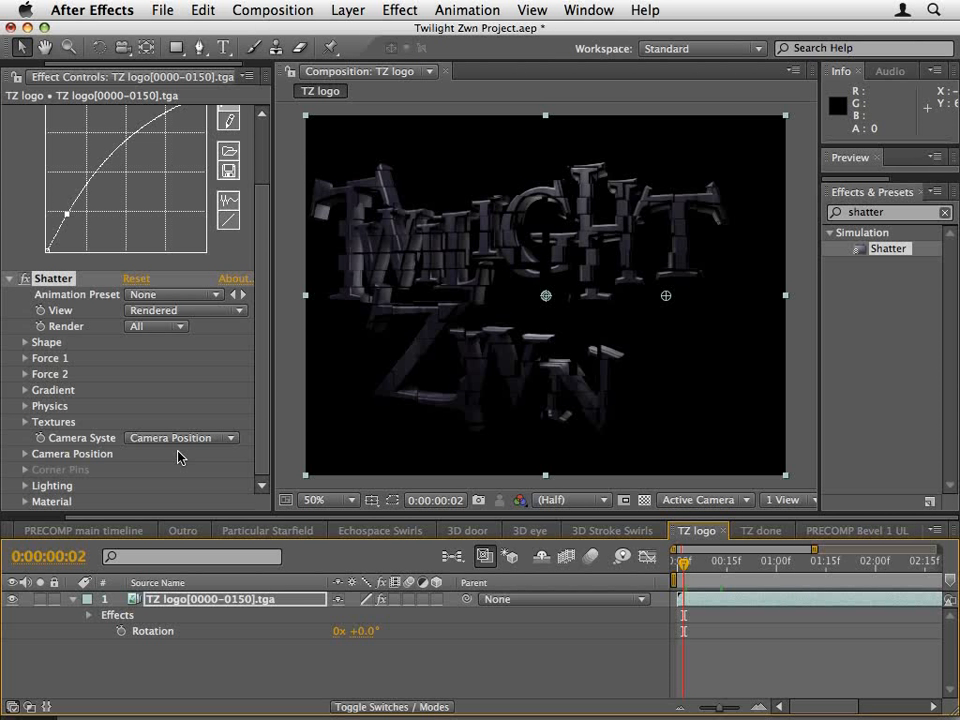
{"action": "left_click", "coordinate": [23, 454]}
{"action": "scroll", "coordinate": [22, 461], "scroll_direction": "down", "scroll_amount": 2}
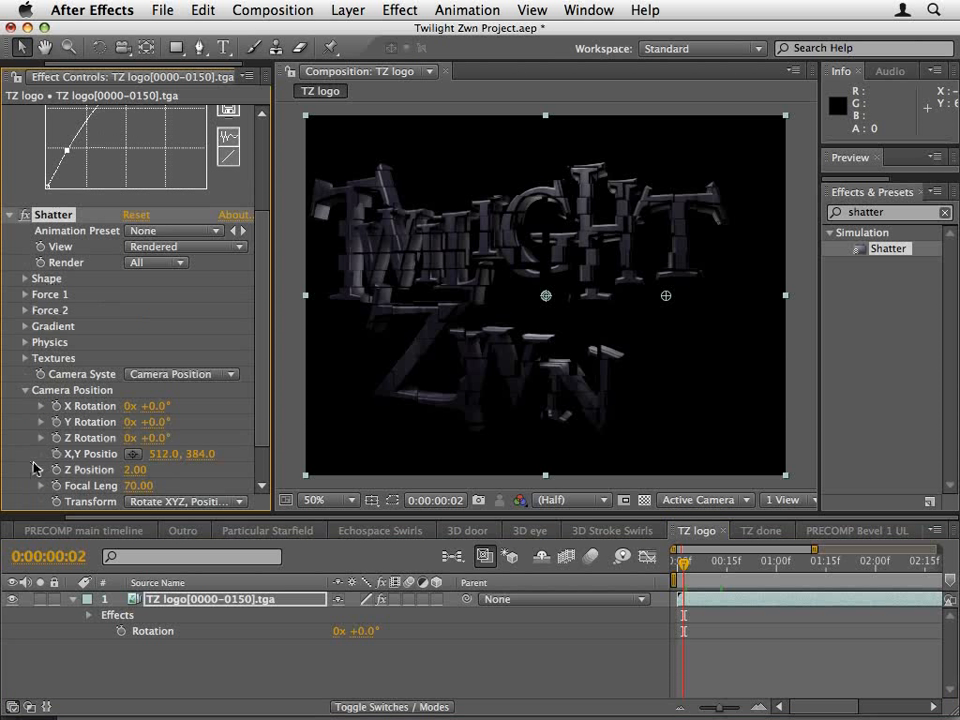
{"action": "left_click_drag", "start_coordinate": [157, 428], "coordinate": [286, 432]}
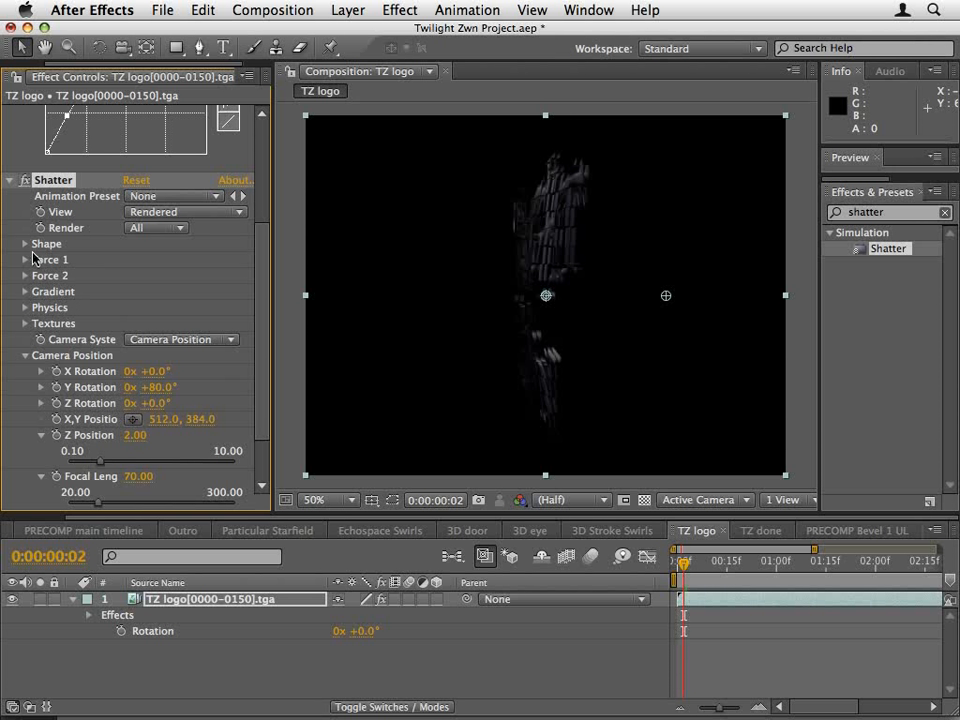
{"action": "left_click", "coordinate": [25, 244]}
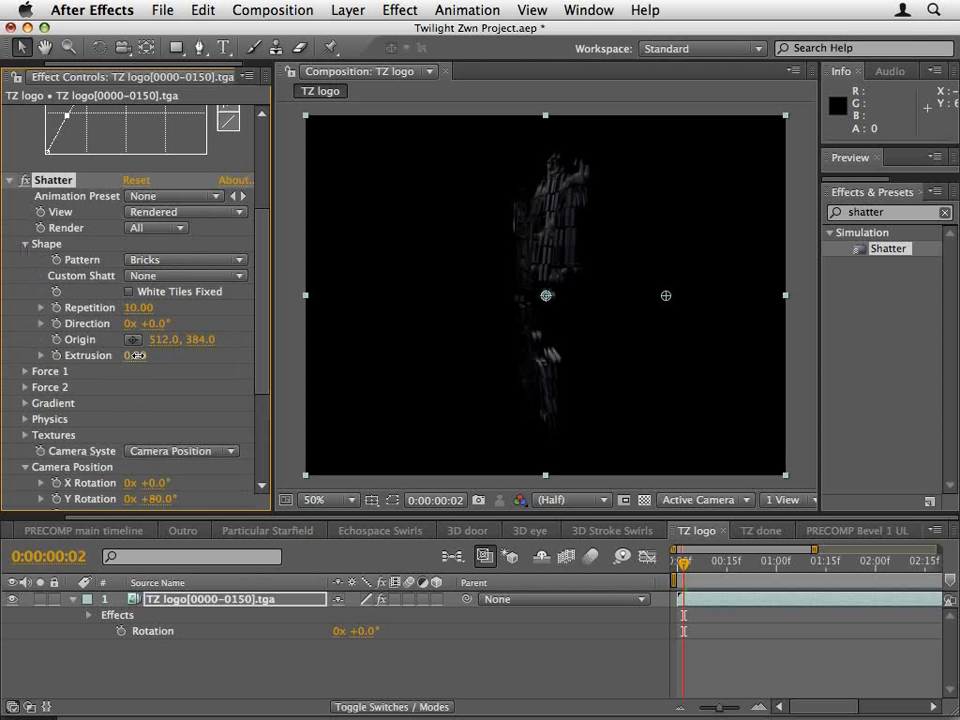
{"action": "left_click_drag", "start_coordinate": [134, 355], "coordinate": [335, 390]}
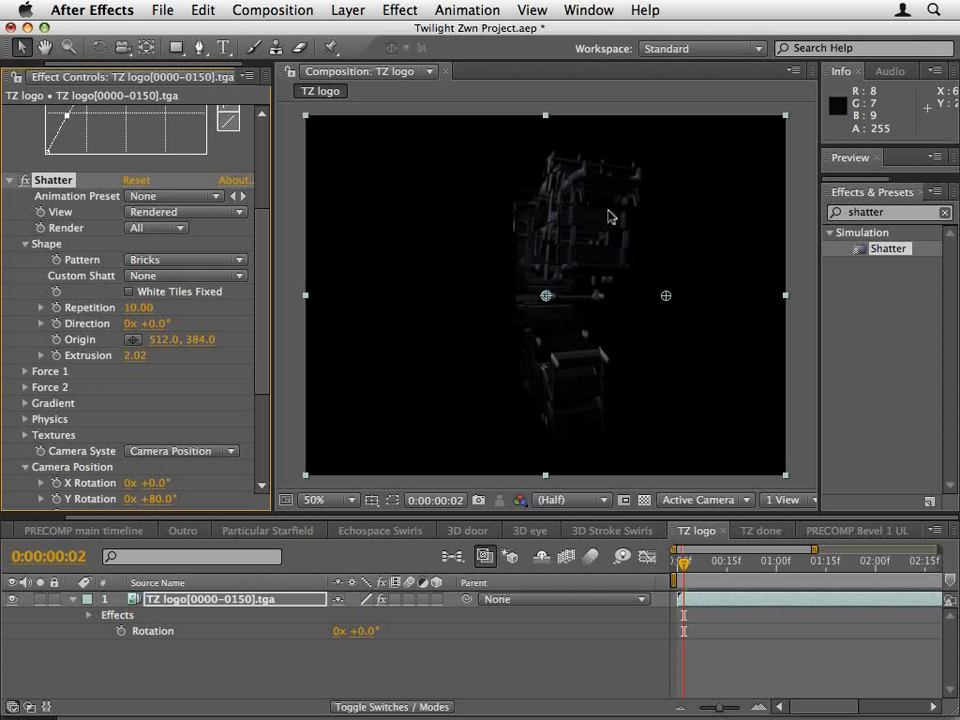
Brighten the logo footage by raising the existing Curves point into a much steeper RGB curve.
{"action": "scroll", "coordinate": [122, 212], "scroll_direction": "up", "scroll_amount": 5}
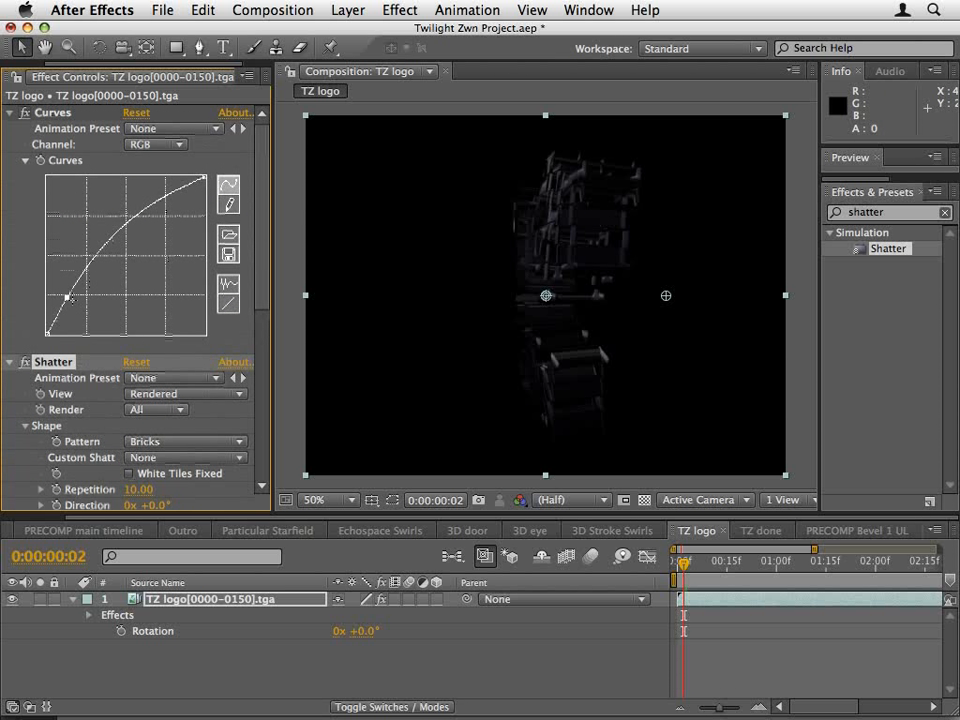
{"action": "left_click_drag", "start_coordinate": [69, 298], "coordinate": [58, 283]}
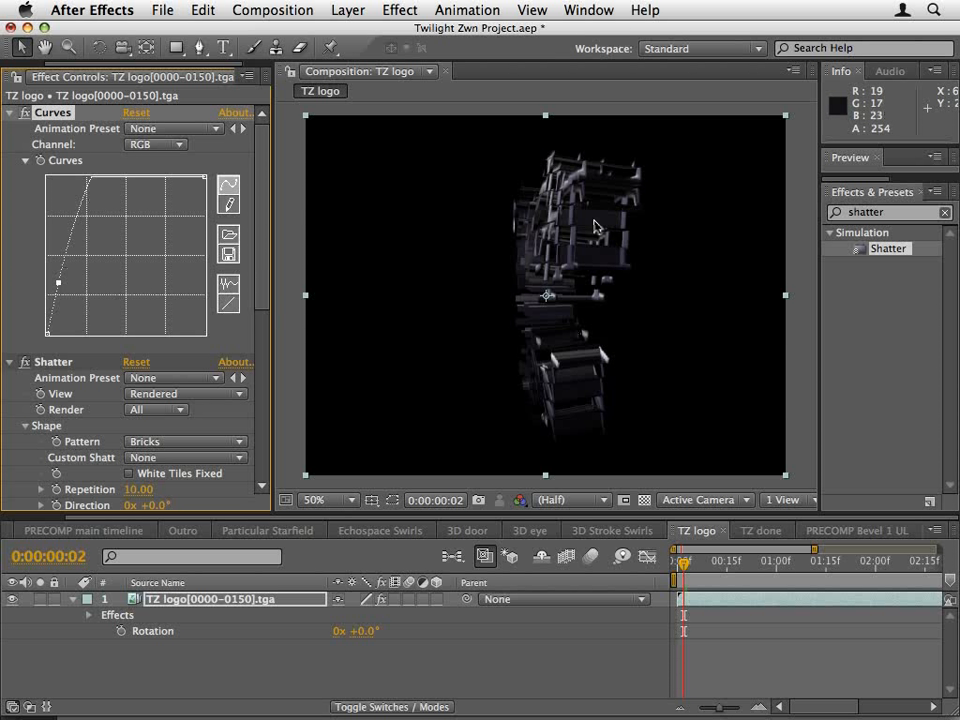
Set Shatter's Extrusion to 1.53 and scrub to 0:00:00:03 to examine the extruded pieces from the side.
{"action": "scroll", "coordinate": [167, 390], "scroll_direction": "down", "scroll_amount": 5}
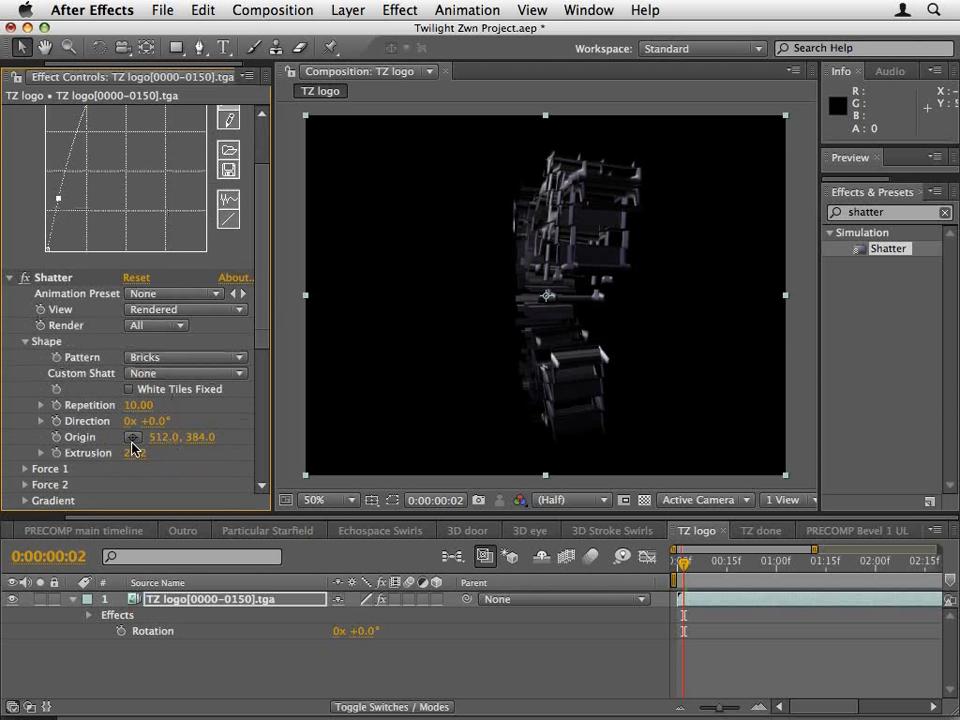
{"action": "left_click_drag", "start_coordinate": [133, 452], "coordinate": [81, 443]}
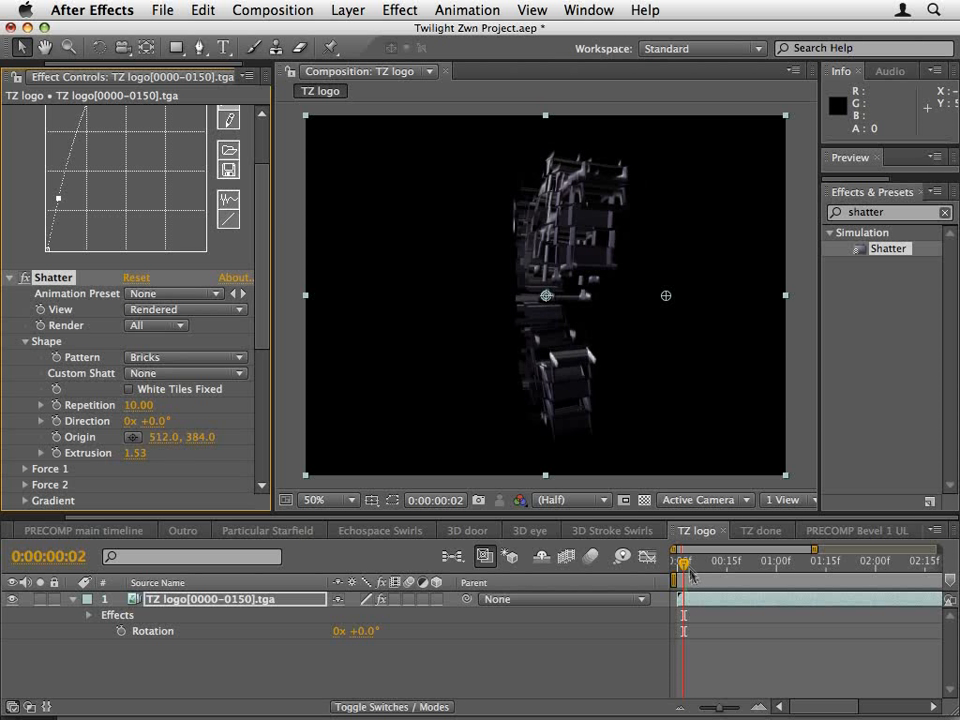
{"action": "left_click_drag", "start_coordinate": [683, 565], "coordinate": [689, 566]}
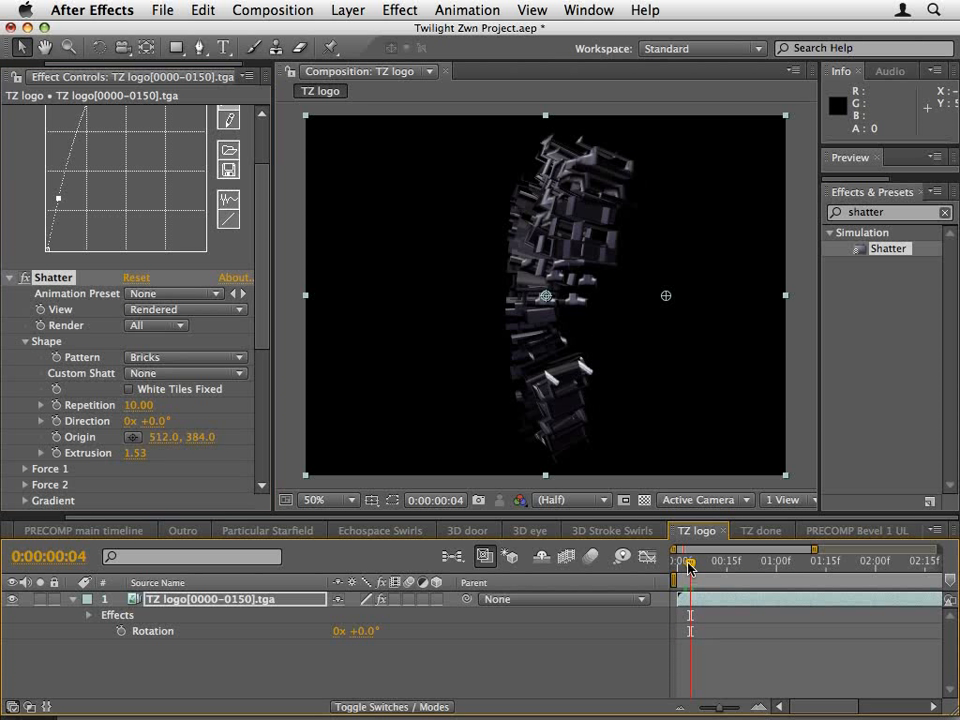
{"action": "mouse_move", "coordinate": [689, 566]}
{"action": "left_mouse_down"}
{"action": "mouse_move", "coordinate": [742, 566]}
{"action": "mouse_move", "coordinate": [687, 565]}
{"action": "left_mouse_up"}
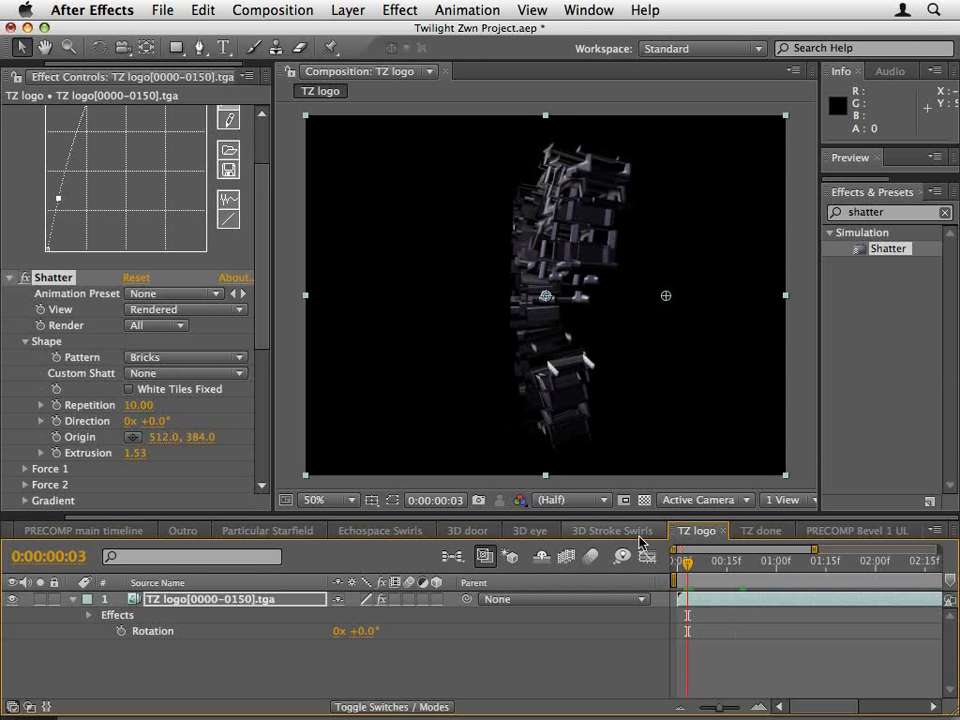
Collapse the Curves effect, reset Shatter to its defaults and set its View to Rendered.
{"action": "scroll", "coordinate": [250, 297], "scroll_direction": "up", "scroll_amount": 3}
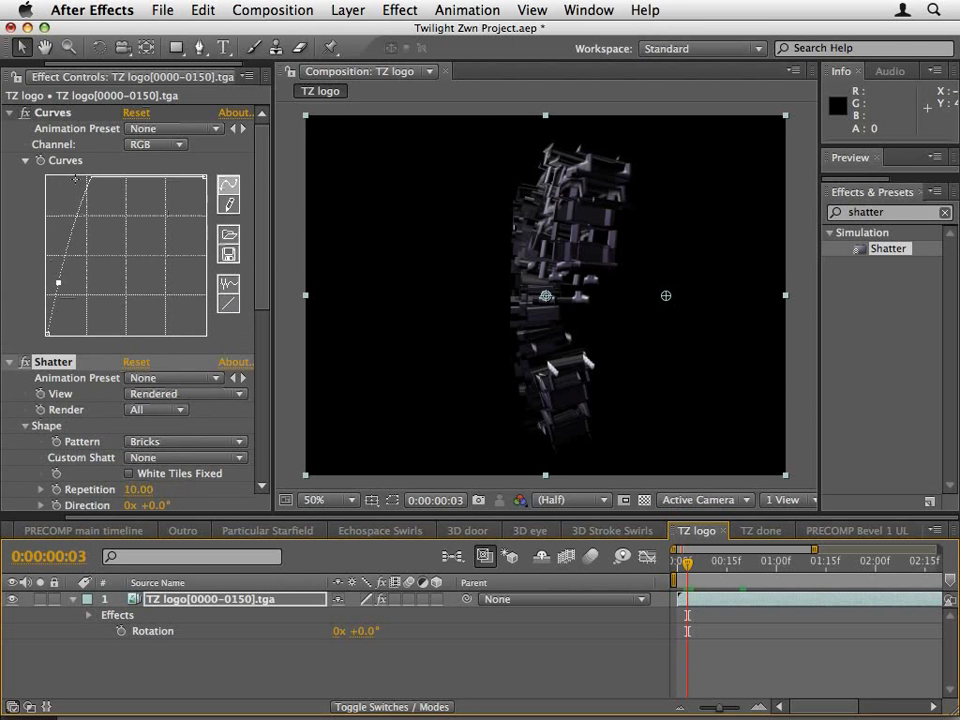
{"action": "left_click", "coordinate": [9, 113]}
{"action": "left_click", "coordinate": [135, 129]}
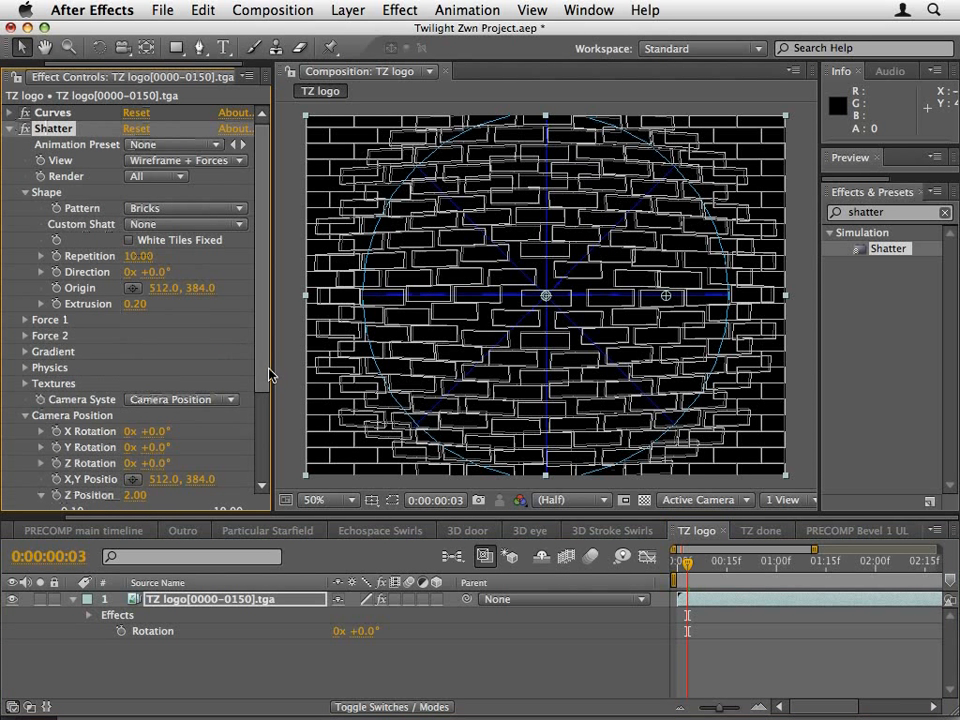
{"action": "left_click", "coordinate": [170, 161]}
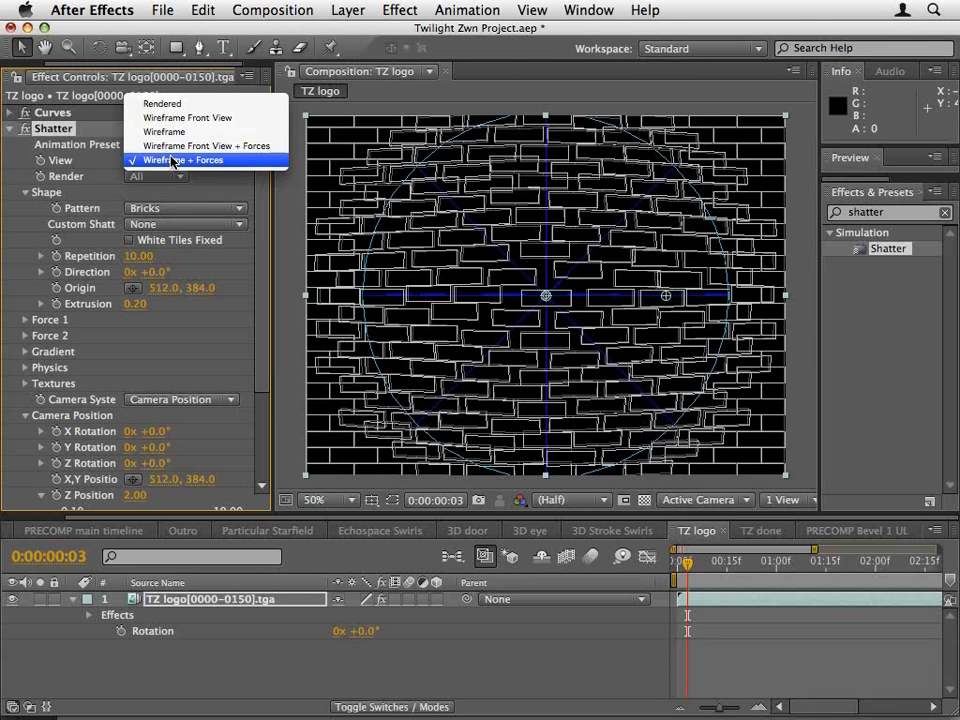
{"action": "left_click", "coordinate": [160, 101]}
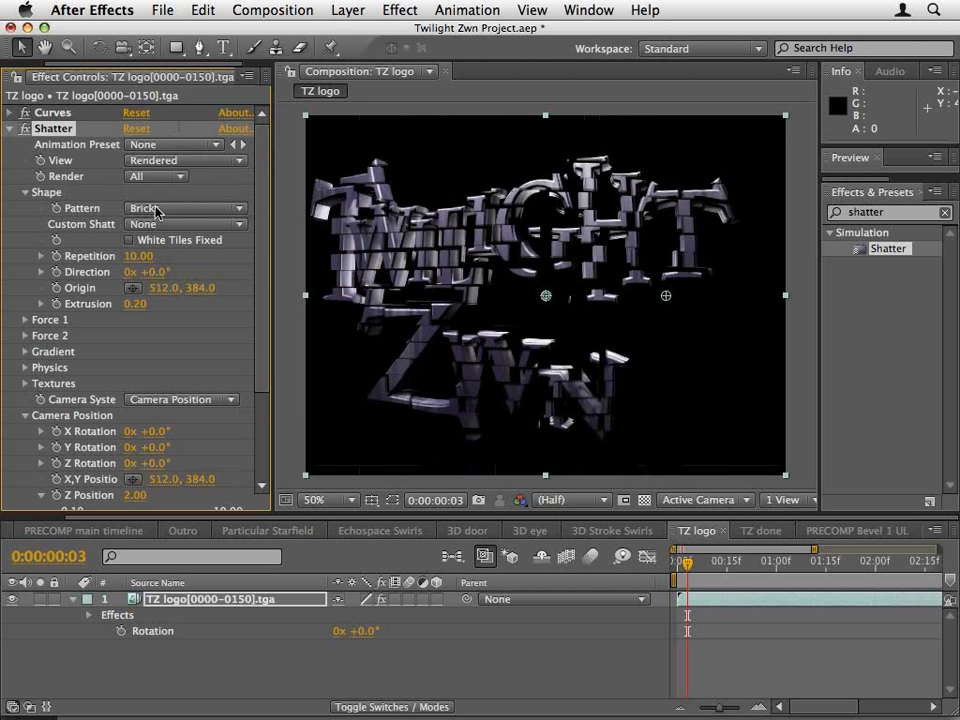
Change Shatter's Pattern to Glass and set its Repetitions to 40.10.
{"action": "left_click", "coordinate": [156, 212]}
{"action": "left_click", "coordinate": [166, 277]}
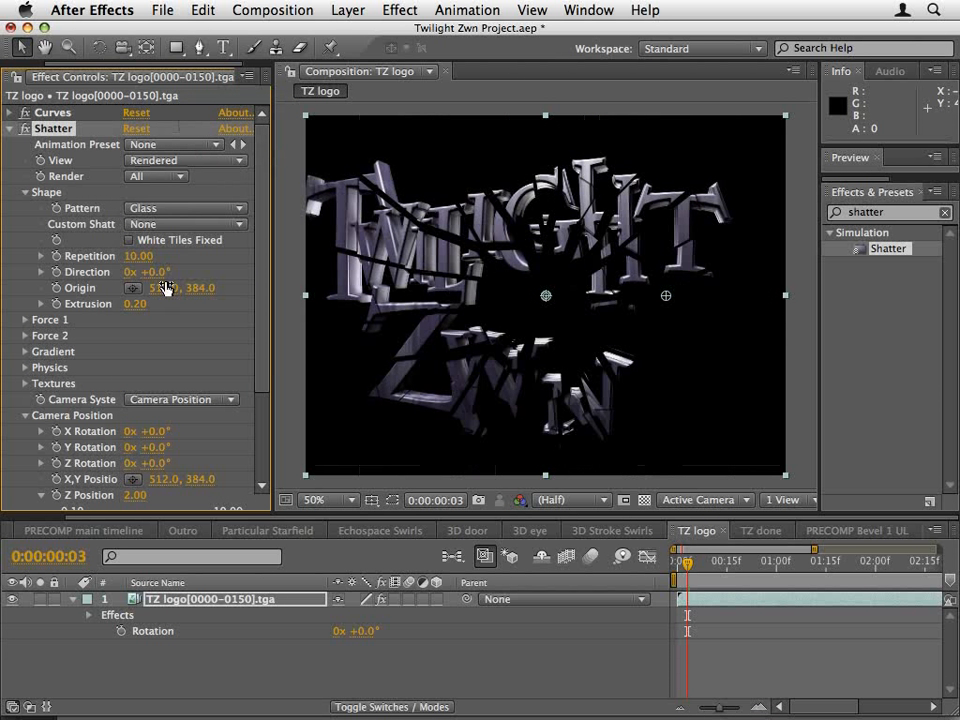
{"action": "left_click_drag", "start_coordinate": [138, 255], "coordinate": [347, 243]}
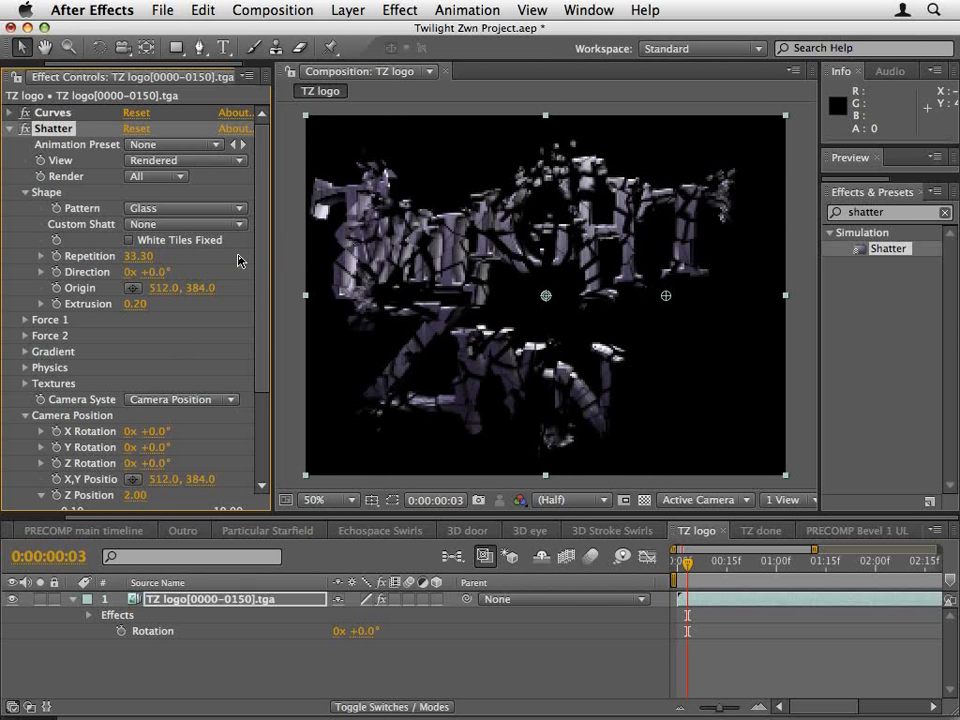
{"action": "left_click_drag", "start_coordinate": [138, 256], "coordinate": [196, 256]}
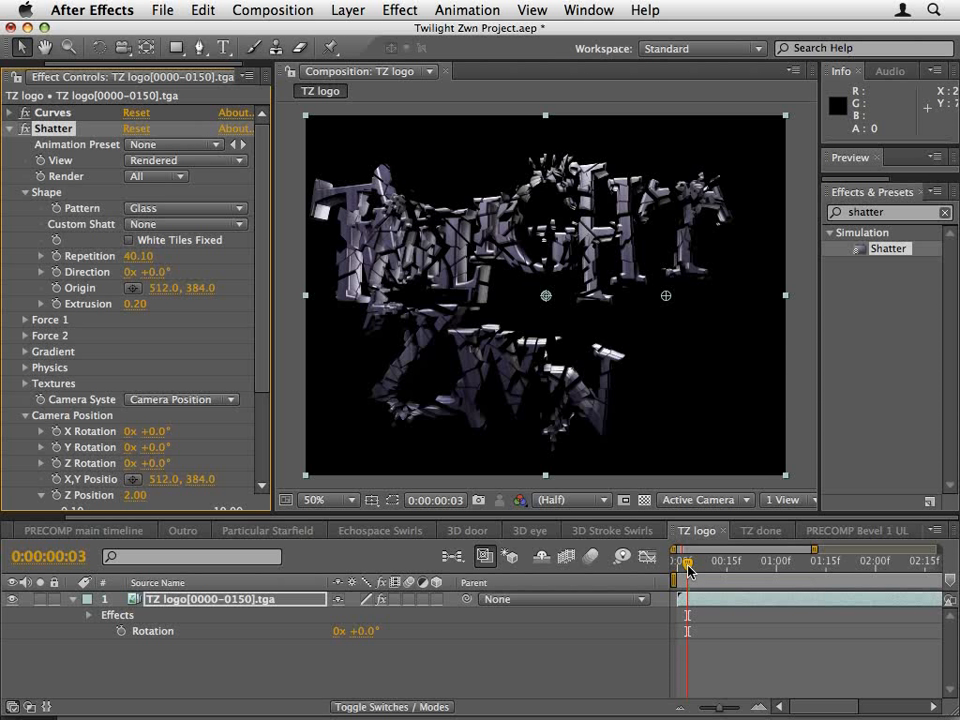
Set Shatter's Physics Viscosity to 1.00 and scrub to 0:00:00:07 to check how the pieces separate.
{"action": "mouse_move", "coordinate": [688, 568]}
{"action": "left_mouse_down"}
{"action": "mouse_move", "coordinate": [799, 567]}
{"action": "mouse_move", "coordinate": [684, 567]}
{"action": "left_mouse_up"}
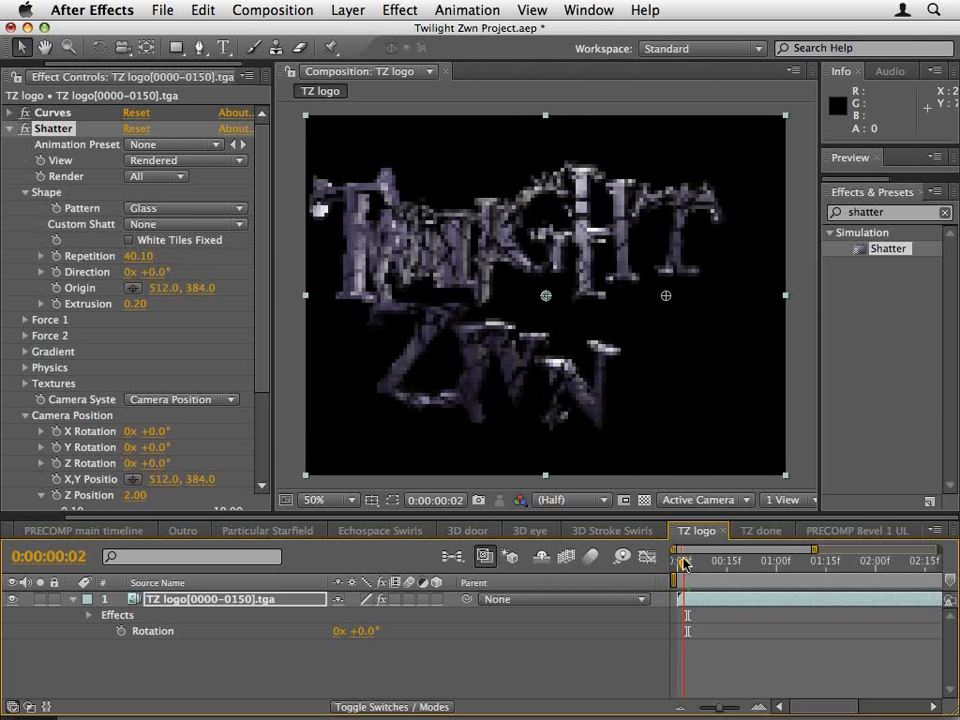
{"action": "scroll", "coordinate": [160, 347], "scroll_direction": "down", "scroll_amount": 1}
{"action": "scroll", "coordinate": [160, 347], "scroll_direction": "down", "scroll_amount": 3}
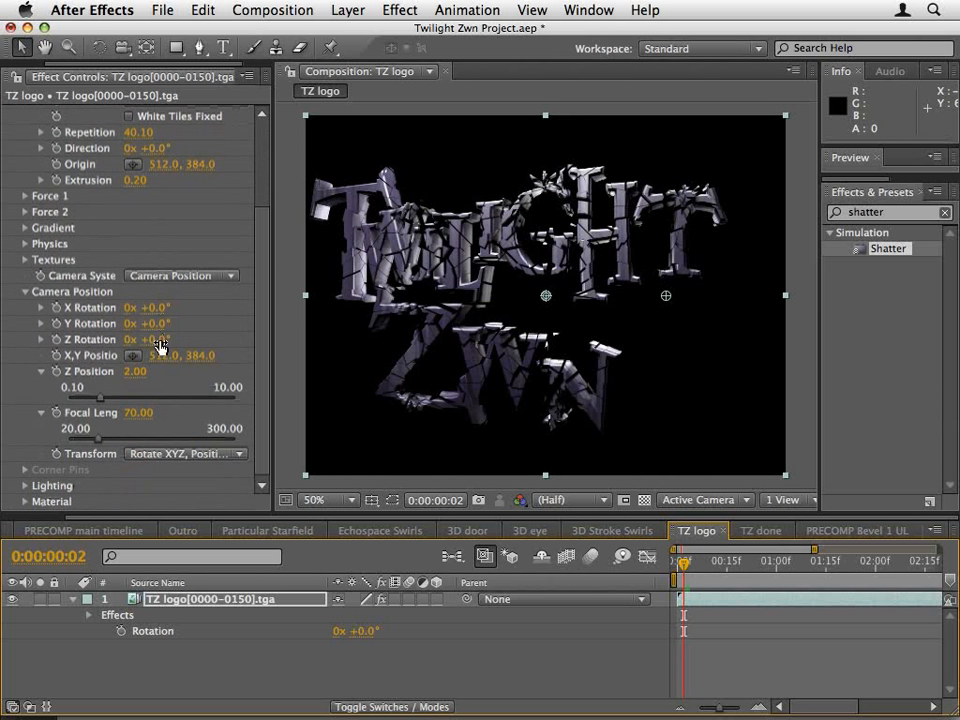
{"action": "left_click", "coordinate": [25, 243]}
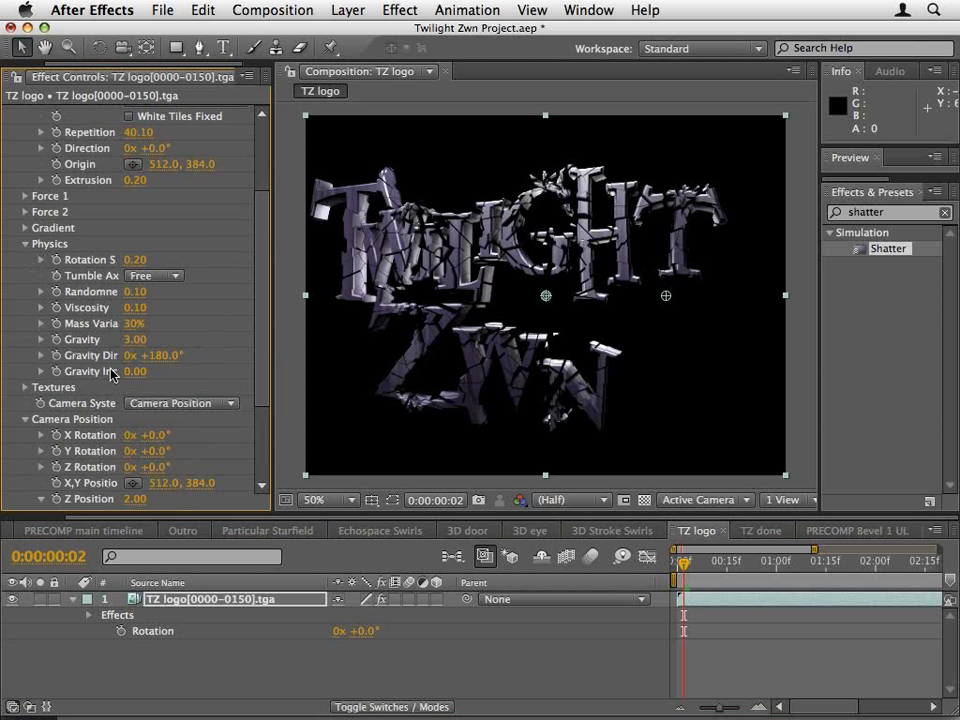
{"action": "left_click", "coordinate": [135, 308]}
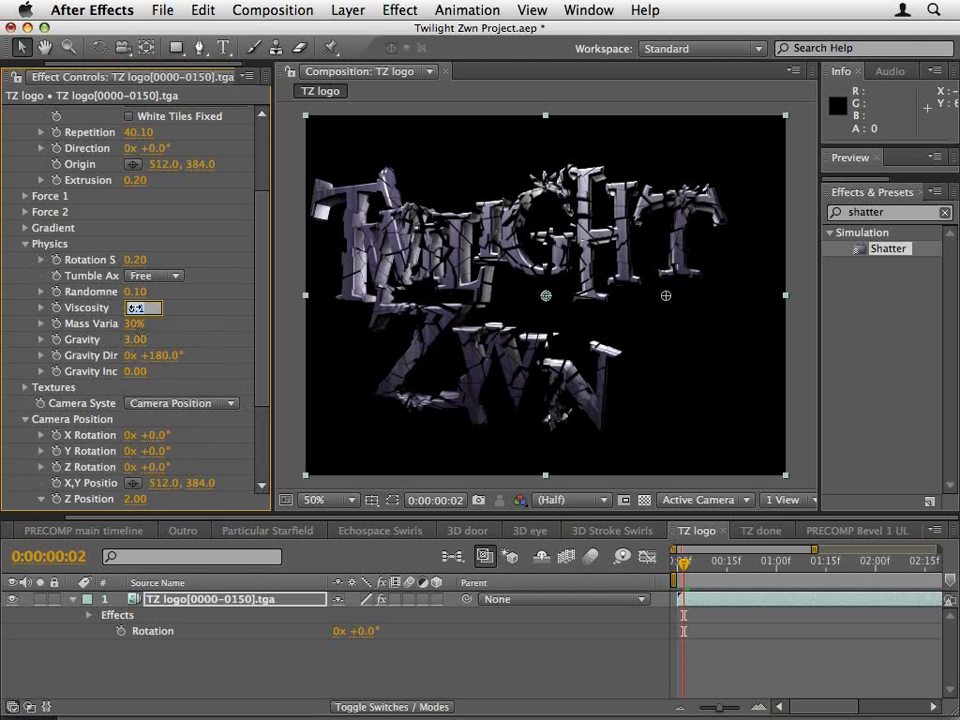
{"action": "type", "text": "1"}
{"action": "key", "text": "Return"}
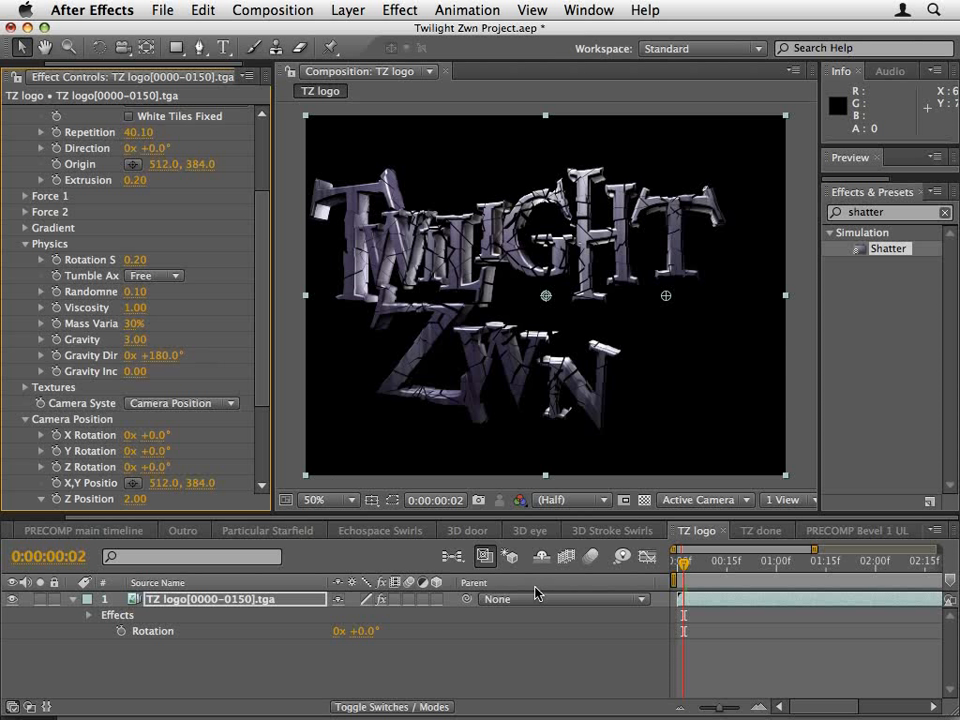
{"action": "mouse_move", "coordinate": [686, 571]}
{"action": "left_mouse_down"}
{"action": "mouse_move", "coordinate": [677, 562]}
{"action": "mouse_move", "coordinate": [789, 565]}
{"action": "mouse_move", "coordinate": [700, 564]}
{"action": "left_mouse_up"}
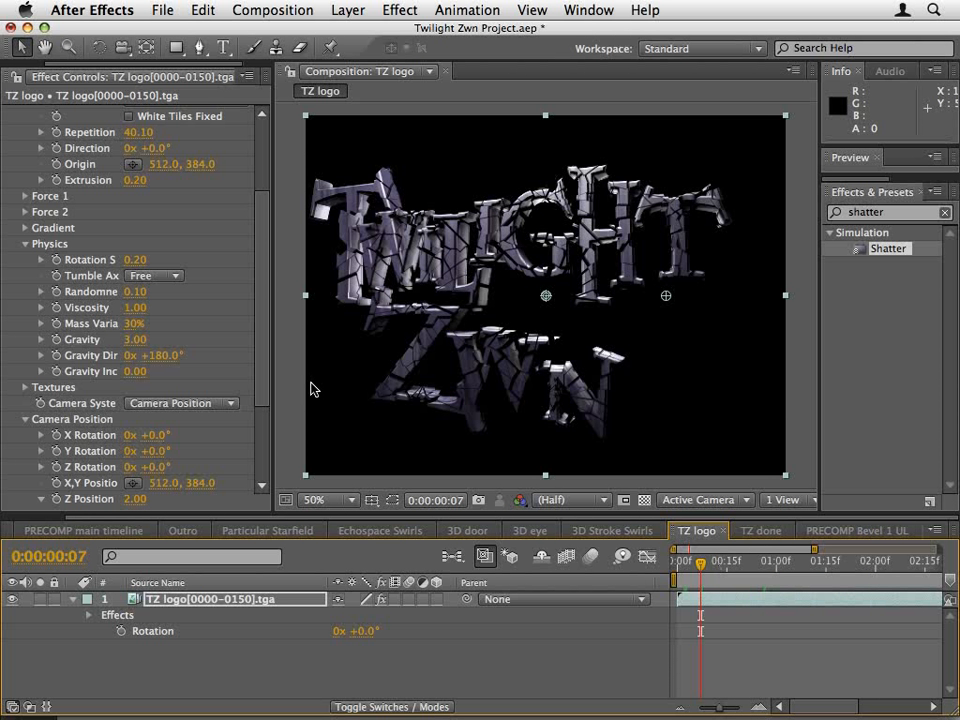
Set Shatter's Gravity to 0.00 and lower Force 1's Strength to 2.80.
{"action": "left_click", "coordinate": [136, 340]}
{"action": "type", "text": "3"}
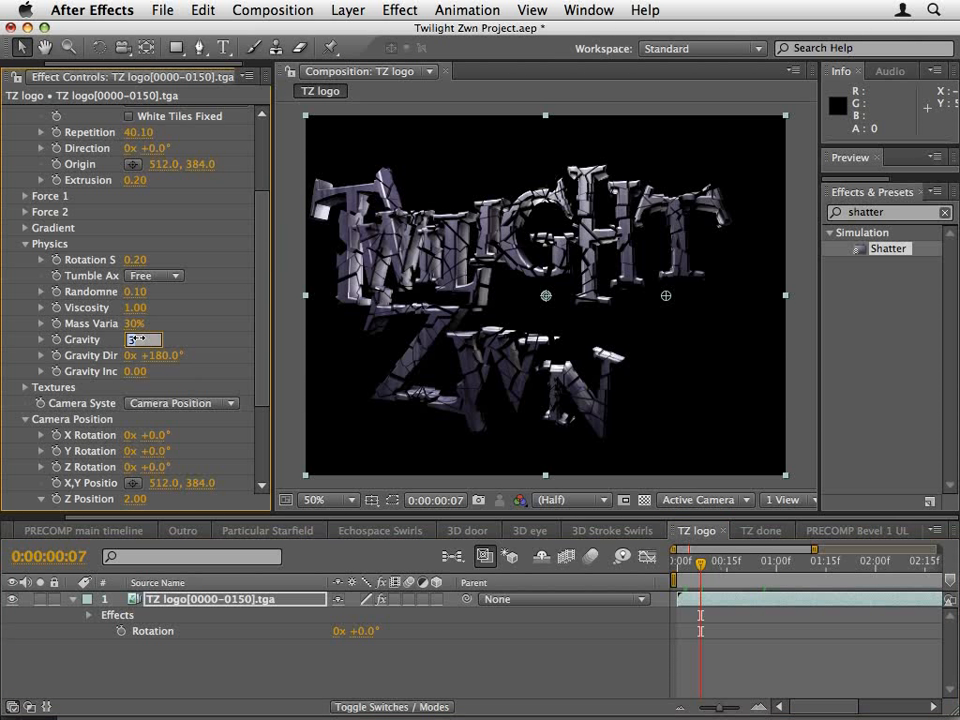
{"action": "key", "text": "Return"}
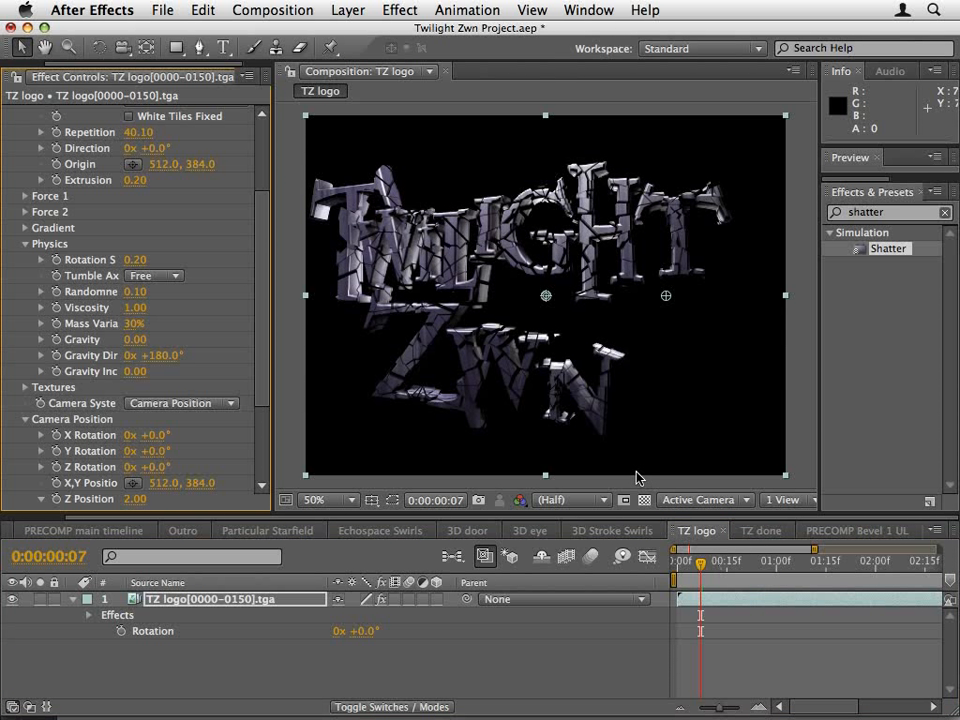
{"action": "mouse_move", "coordinate": [700, 565]}
{"action": "left_mouse_down"}
{"action": "mouse_move", "coordinate": [690, 565]}
{"action": "mouse_move", "coordinate": [876, 561]}
{"action": "mouse_move", "coordinate": [697, 562]}
{"action": "left_mouse_up"}
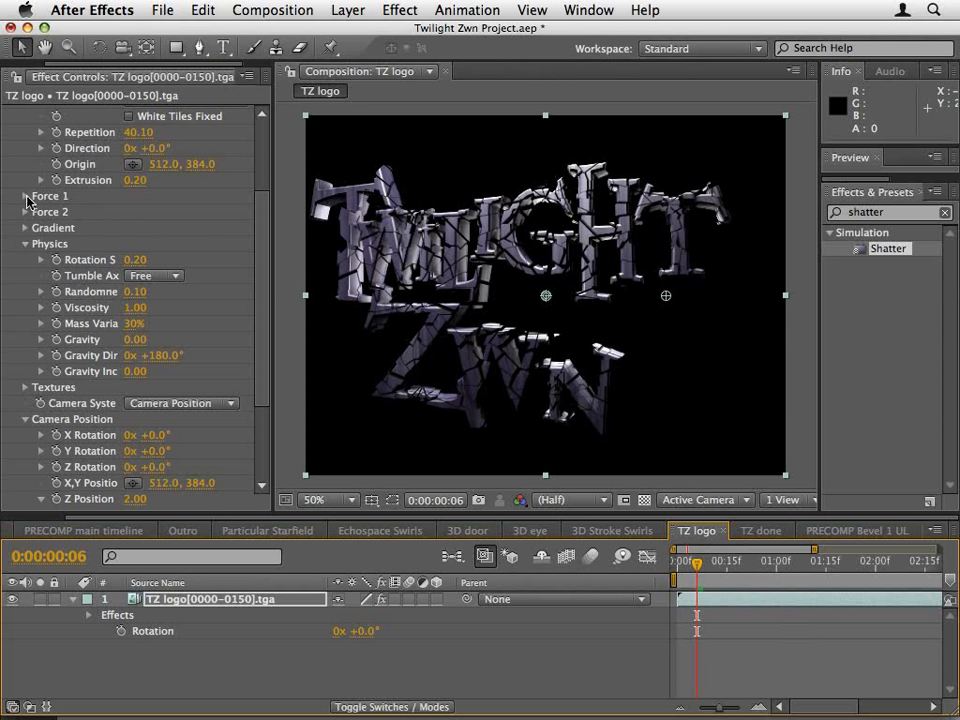
{"action": "left_click", "coordinate": [26, 197]}
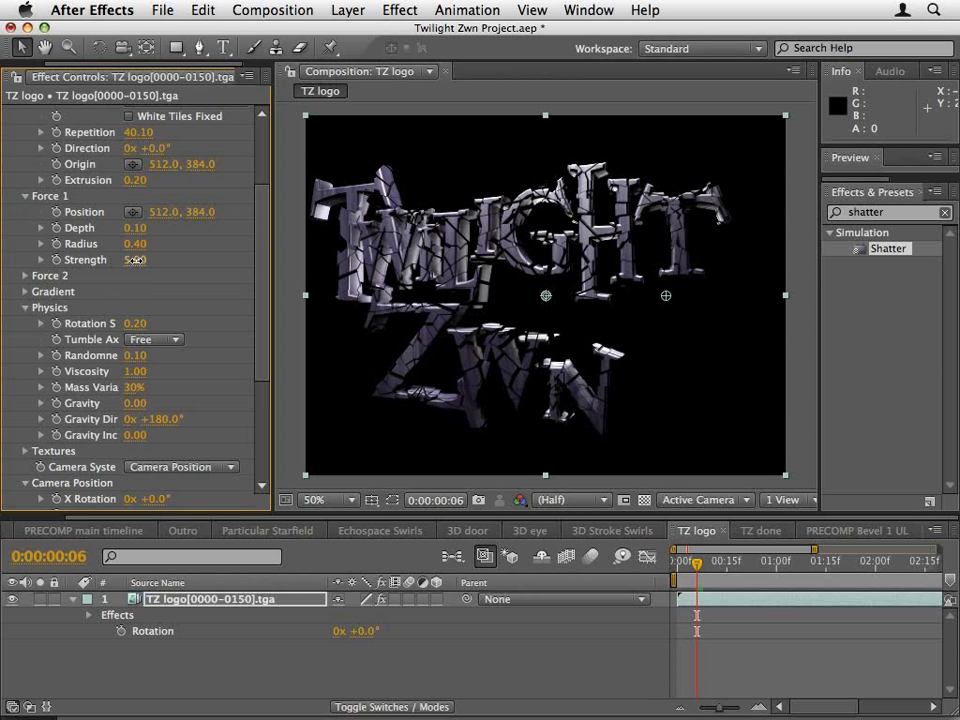
{"action": "left_click_drag", "start_coordinate": [132, 260], "coordinate": [116, 261]}
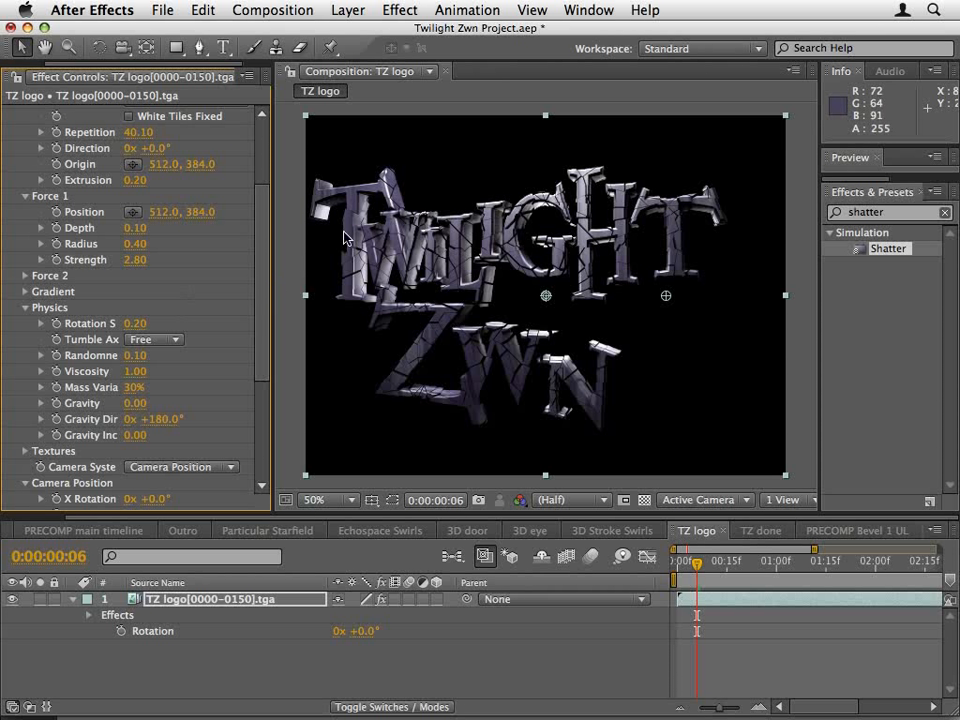
Inspect the extent of Force 1 in Shatter's Wireframe + Forces view and return to the Rendered view.
{"action": "scroll", "coordinate": [220, 202], "scroll_direction": "up", "scroll_amount": 5}
{"action": "scroll", "coordinate": [185, 160], "scroll_direction": "up", "scroll_amount": 1}
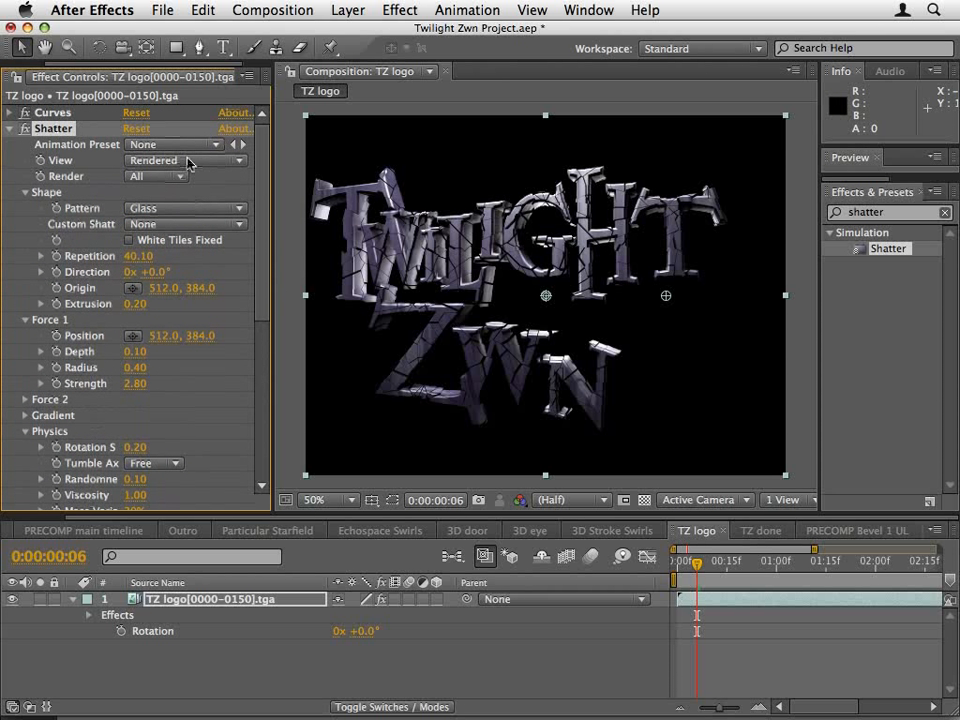
{"action": "left_click", "coordinate": [186, 160]}
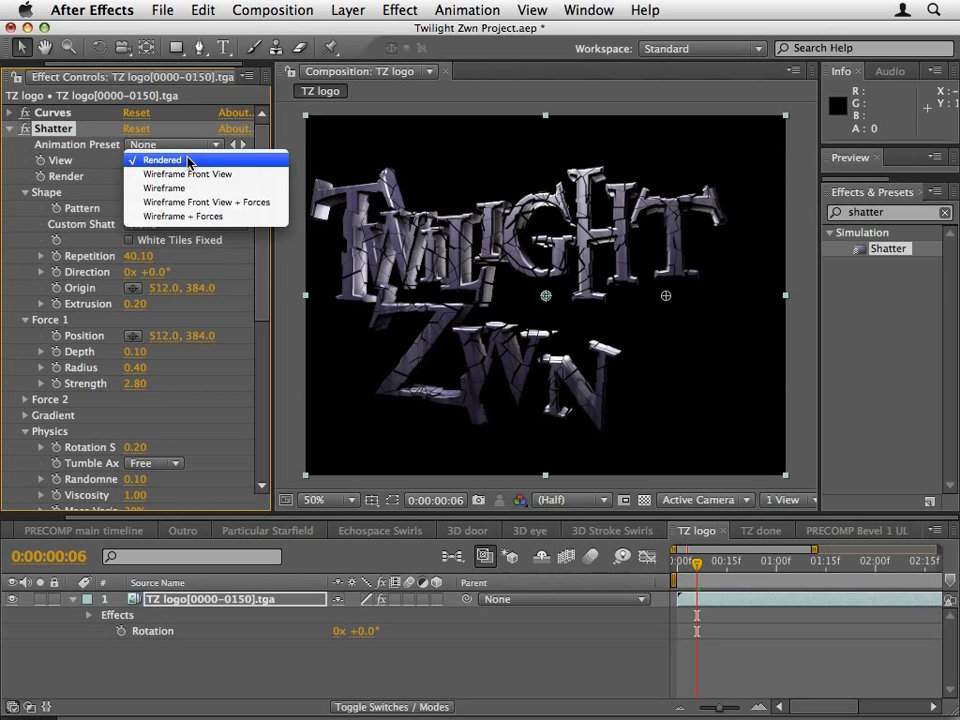
{"action": "left_click", "coordinate": [204, 217]}
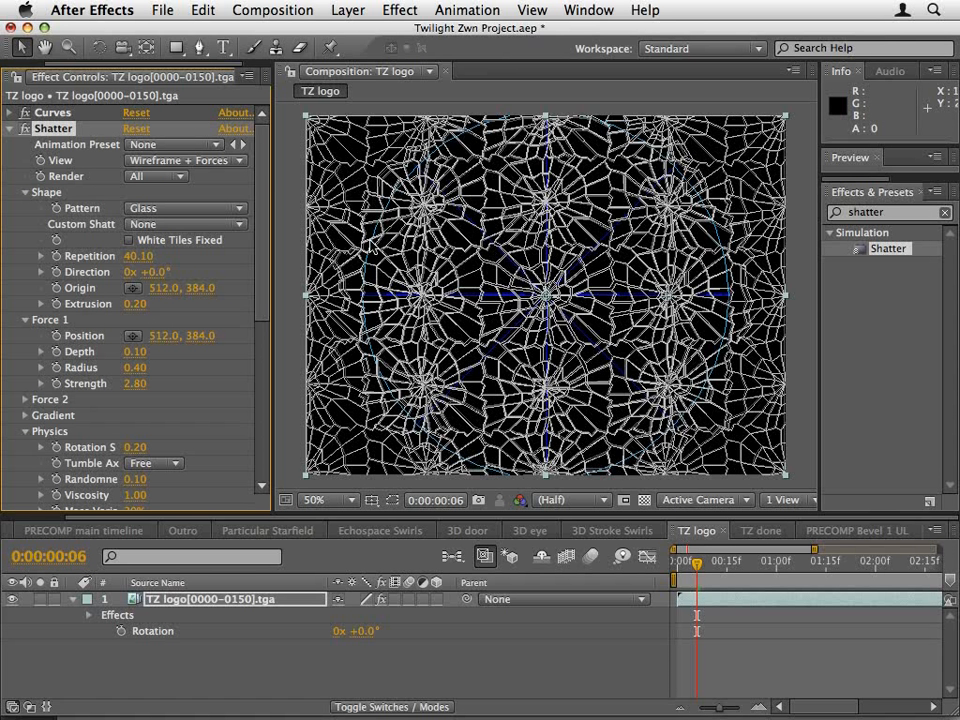
{"action": "left_click", "coordinate": [215, 160]}
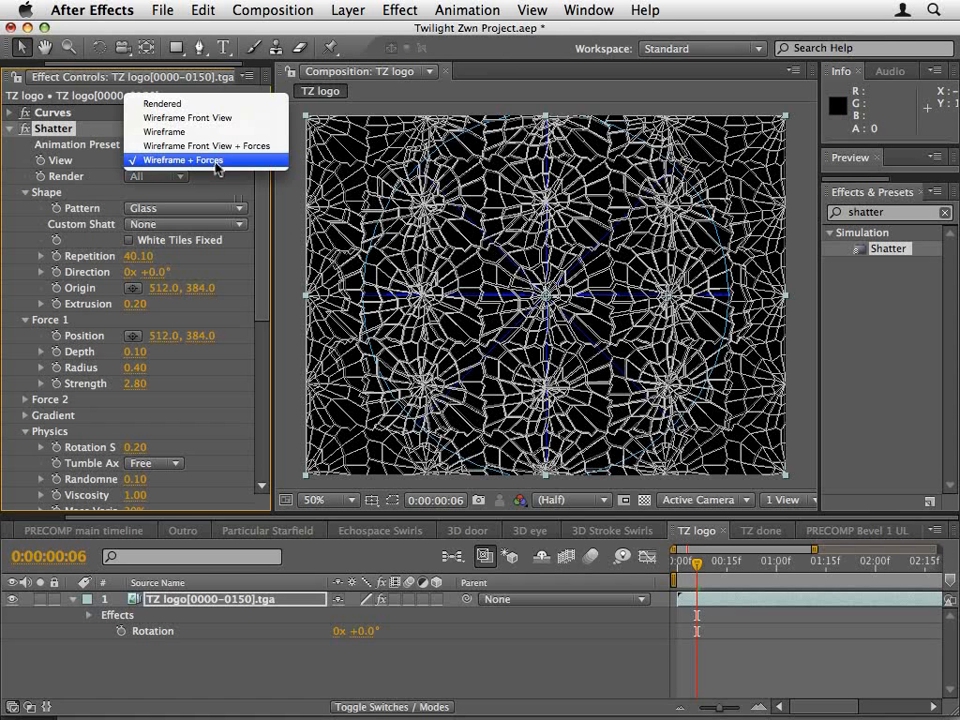
{"action": "left_click", "coordinate": [210, 100]}
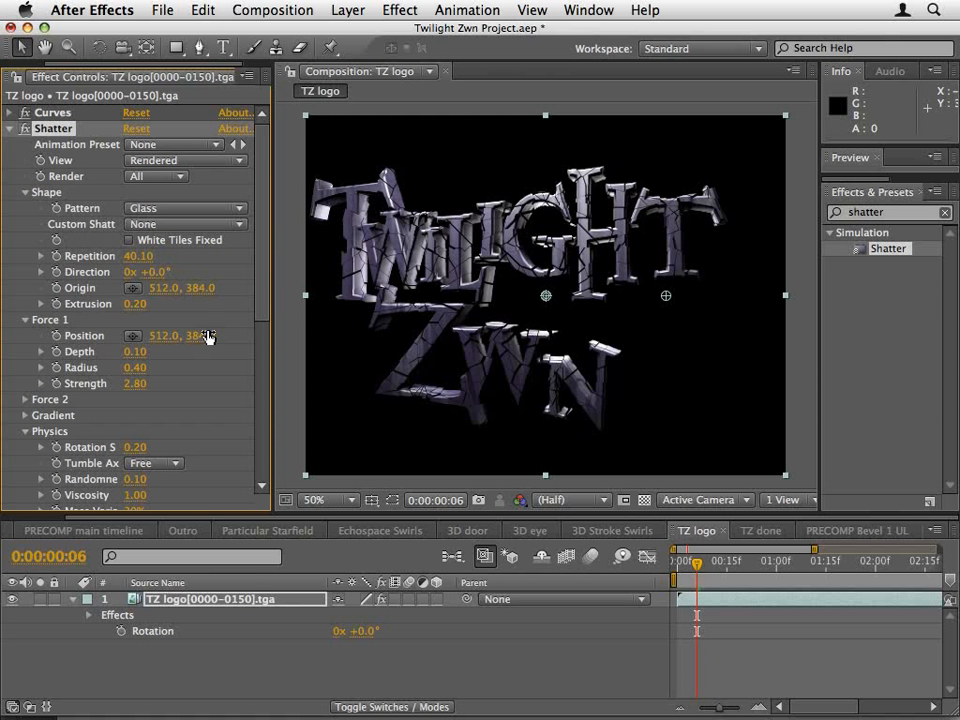
Set Force 1's Radius to 0.81 and scrub to 0:00:02:09 to check the cracked logo.
{"action": "scroll", "coordinate": [209, 337], "scroll_direction": "down", "scroll_amount": 2}
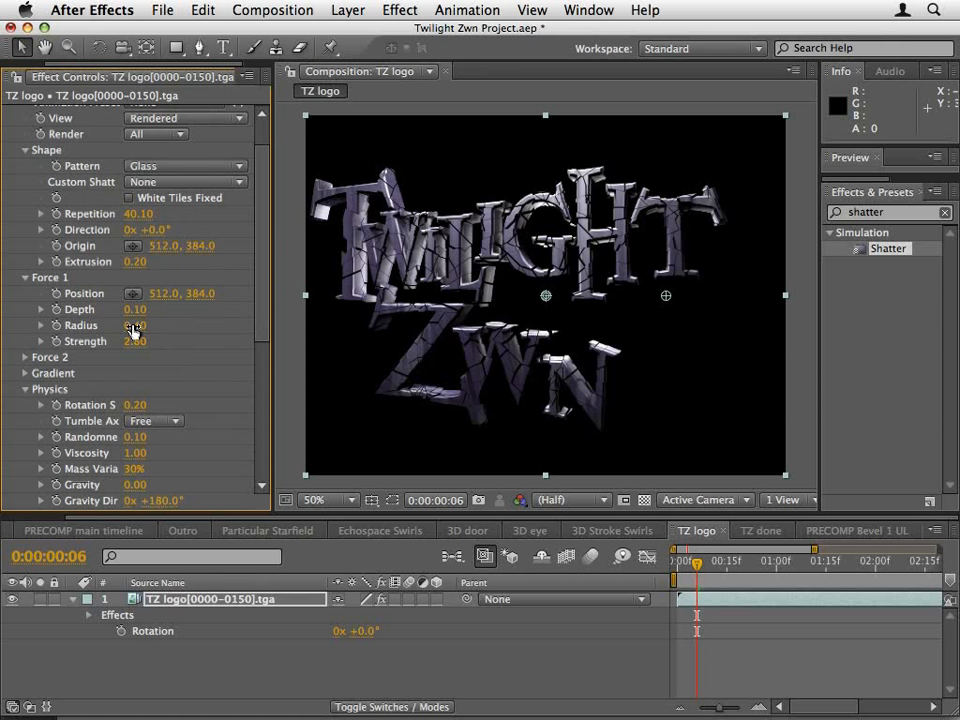
{"action": "left_click_drag", "start_coordinate": [133, 331], "coordinate": [220, 330]}
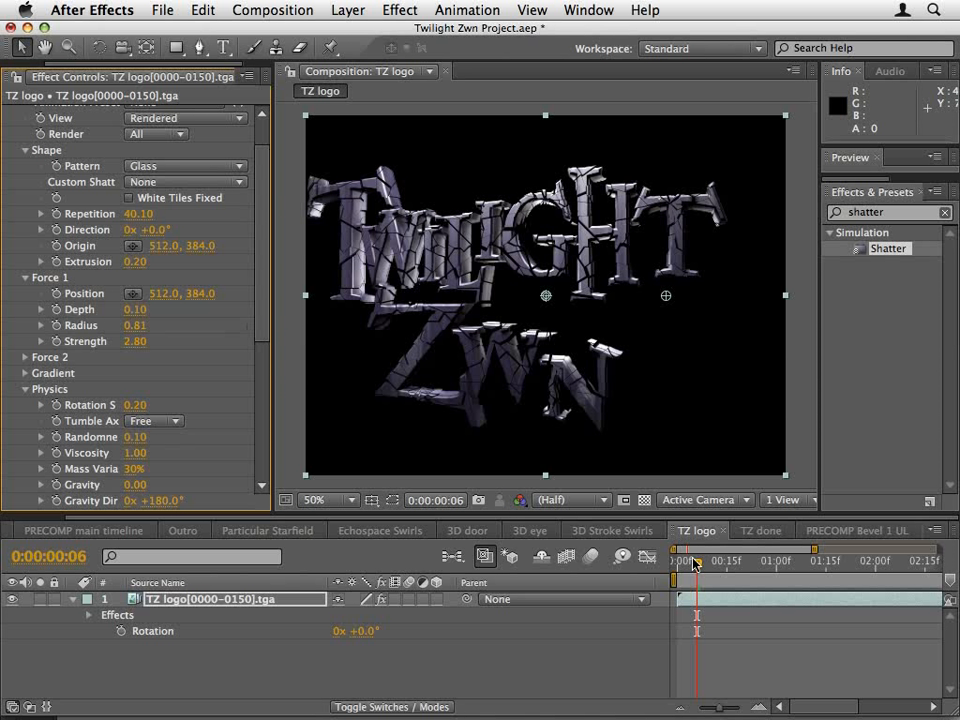
{"action": "left_click_drag", "start_coordinate": [696, 565], "coordinate": [901, 571]}
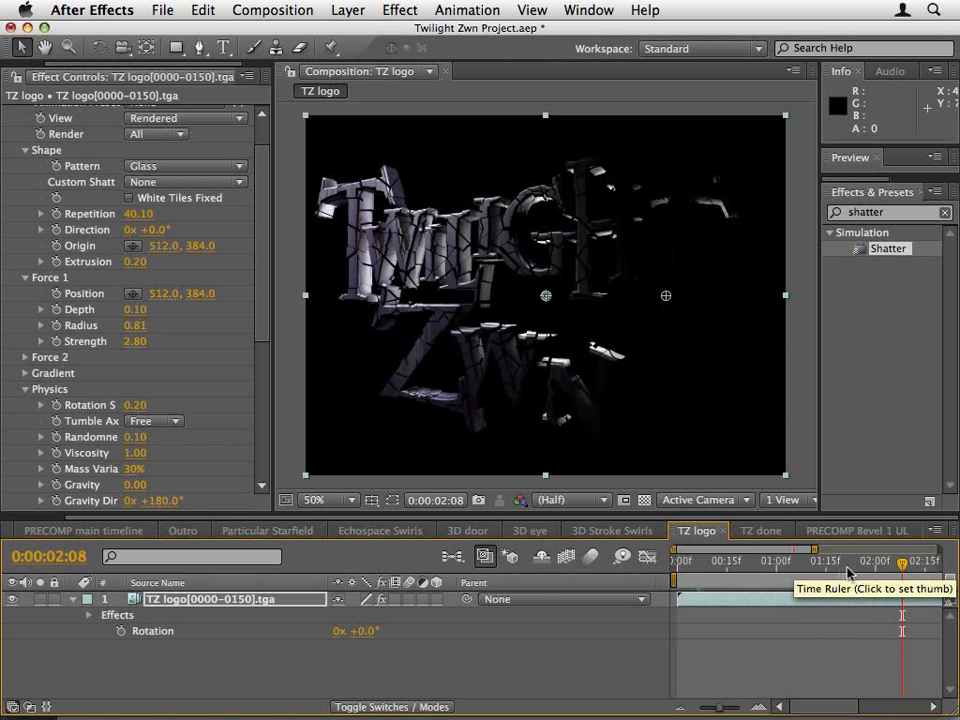
{"action": "left_click", "coordinate": [904, 566]}
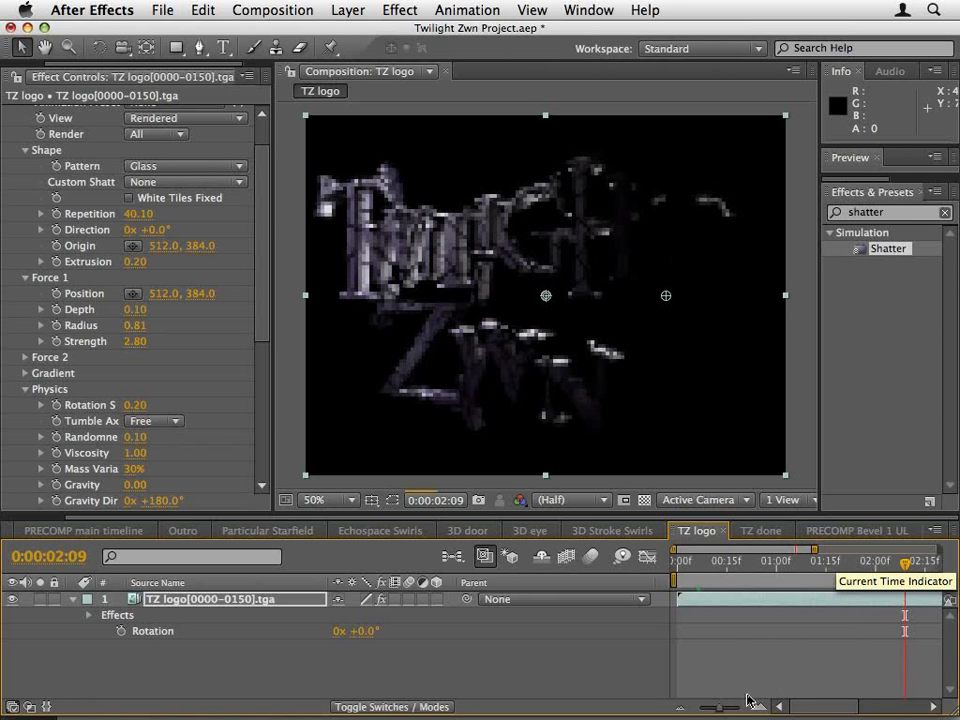
Fit the whole composition duration in the timeline and preview the cracked logo around three seconds, ending at 0:00:03:04.
{"action": "left_click_drag", "start_coordinate": [720, 708], "coordinate": [699, 706]}
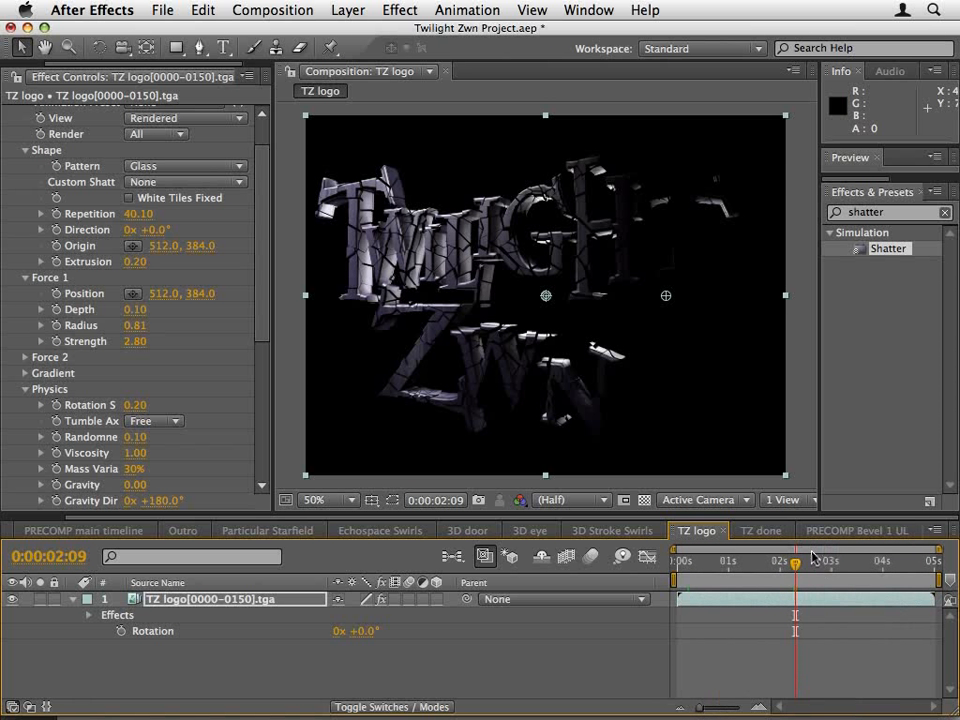
{"action": "left_click_drag", "start_coordinate": [795, 566], "coordinate": [828, 567]}
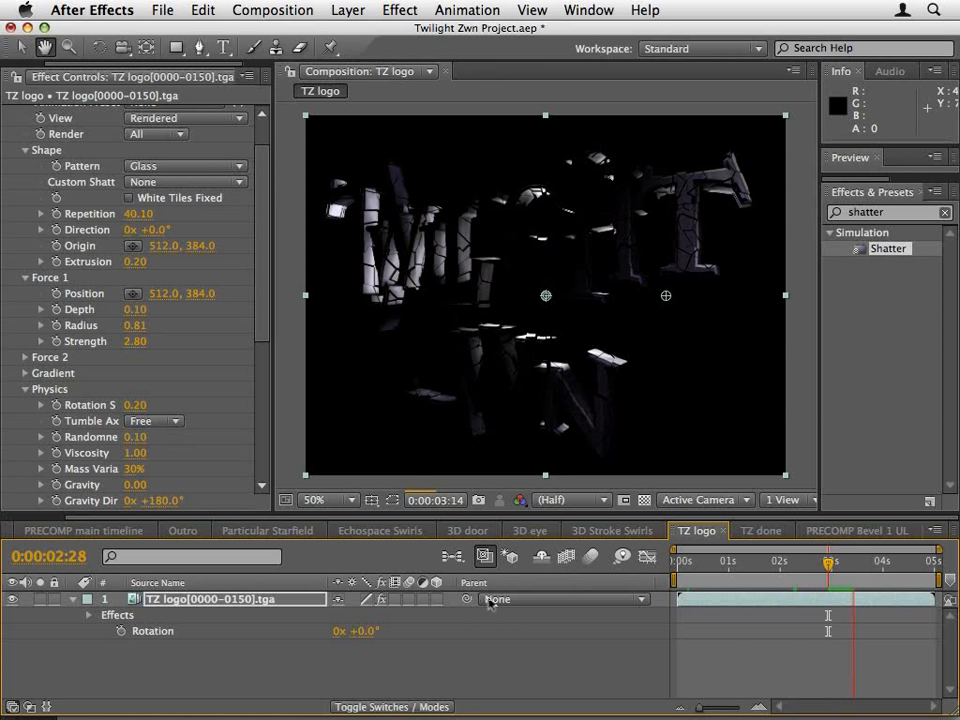
{"action": "key", "text": "space"}
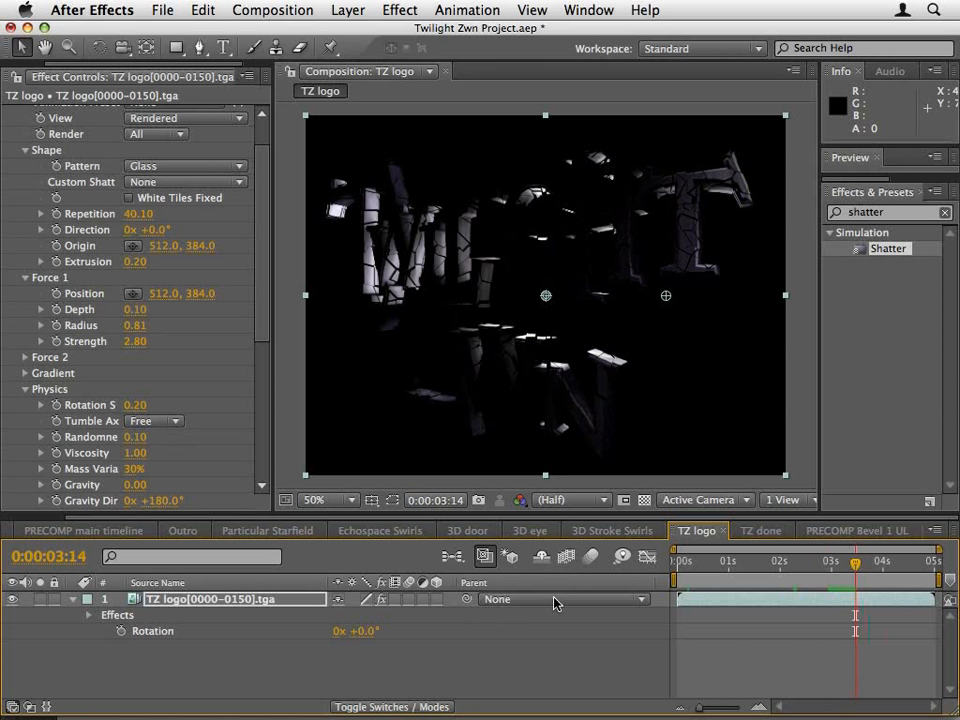
{"action": "mouse_move", "coordinate": [839, 564]}
{"action": "left_mouse_down"}
{"action": "mouse_move", "coordinate": [831, 566]}
{"action": "mouse_move", "coordinate": [855, 562]}
{"action": "mouse_move", "coordinate": [829, 567]}
{"action": "left_mouse_up"}
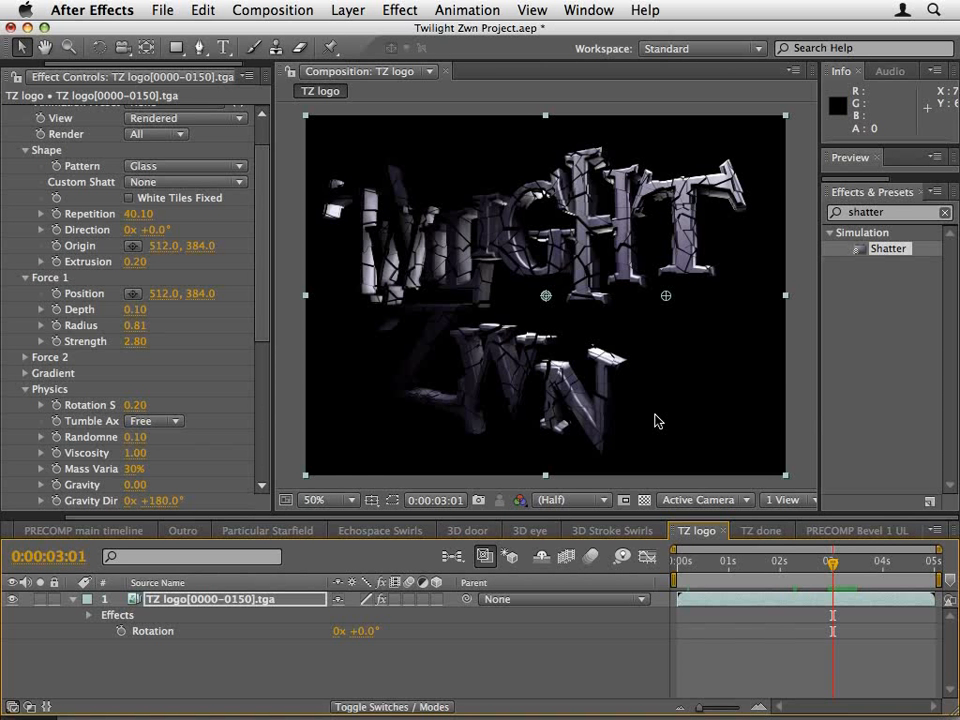
{"action": "mouse_move", "coordinate": [832, 564]}
{"action": "left_mouse_down"}
{"action": "mouse_move", "coordinate": [848, 570]}
{"action": "mouse_move", "coordinate": [831, 567]}
{"action": "left_mouse_up"}
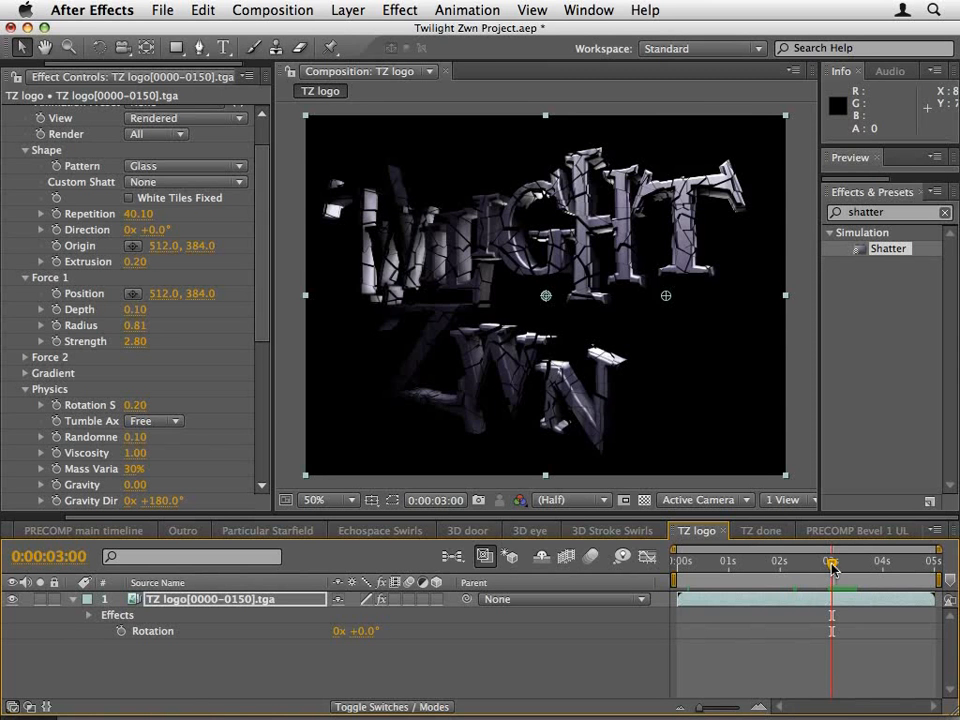
{"action": "mouse_move", "coordinate": [829, 570]}
{"action": "left_mouse_down"}
{"action": "mouse_move", "coordinate": [853, 572]}
{"action": "mouse_move", "coordinate": [828, 570]}
{"action": "mouse_move", "coordinate": [849, 571]}
{"action": "mouse_move", "coordinate": [838, 575]}
{"action": "left_mouse_up"}
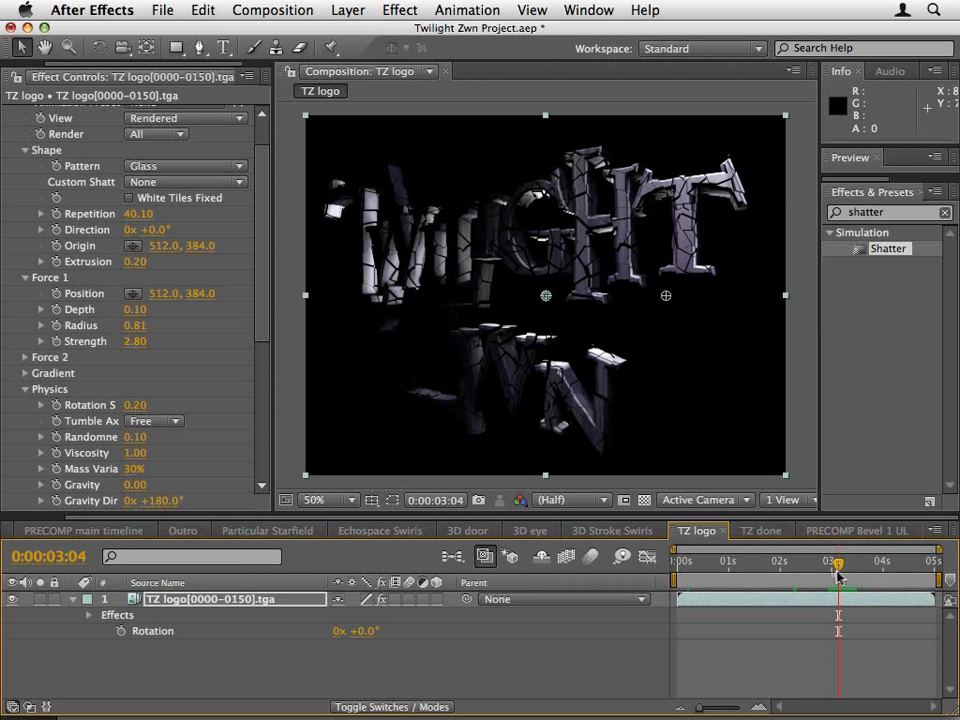
Examine the logo in the finished TZ done composition up to 0:00:15:04 and return to the TZ logo composition.
{"action": "left_click", "coordinate": [770, 531]}
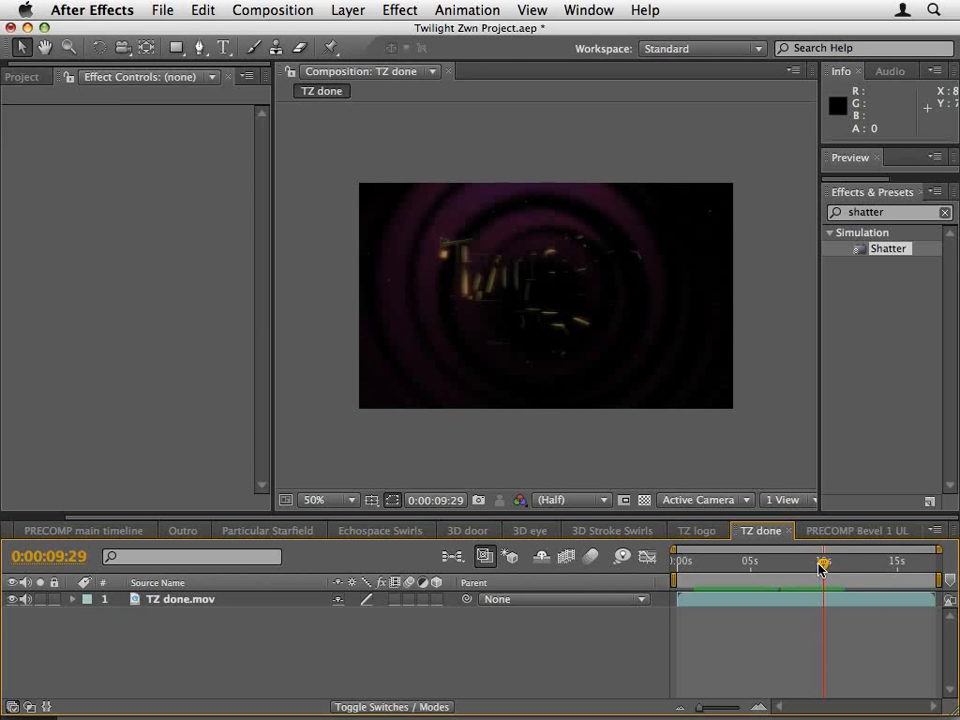
{"action": "left_click_drag", "start_coordinate": [823, 565], "coordinate": [899, 568]}
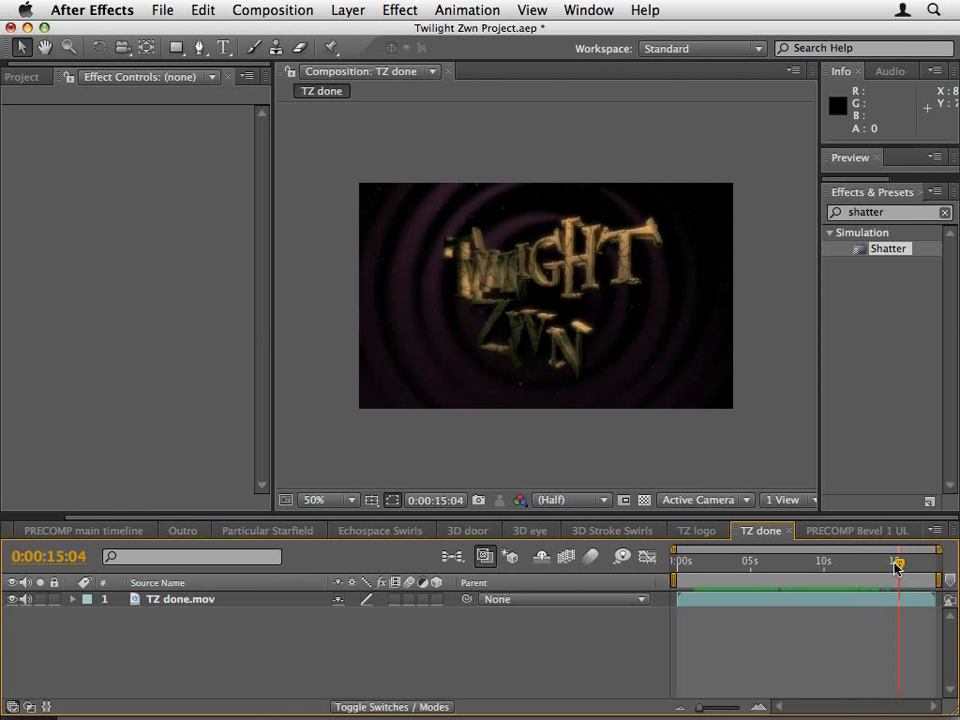
{"action": "left_click", "coordinate": [703, 531]}
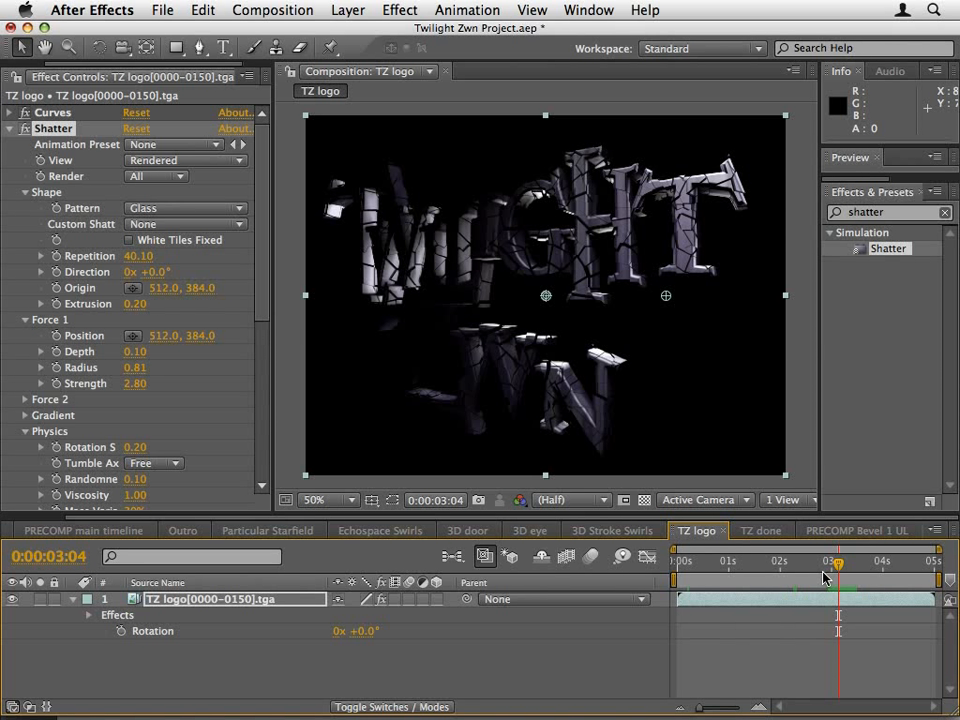
Duplicate the TZ logo[0000-0150].tga layer and rename the upper copy Shattered.
{"action": "left_click", "coordinate": [268, 600]}
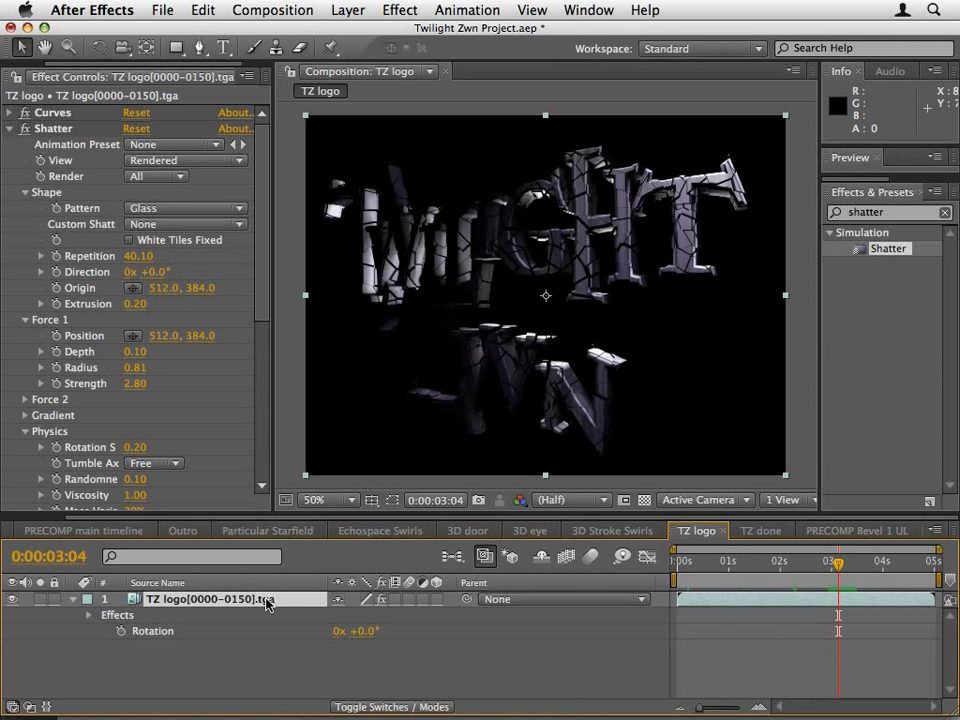
{"action": "key", "text": "super+d"}
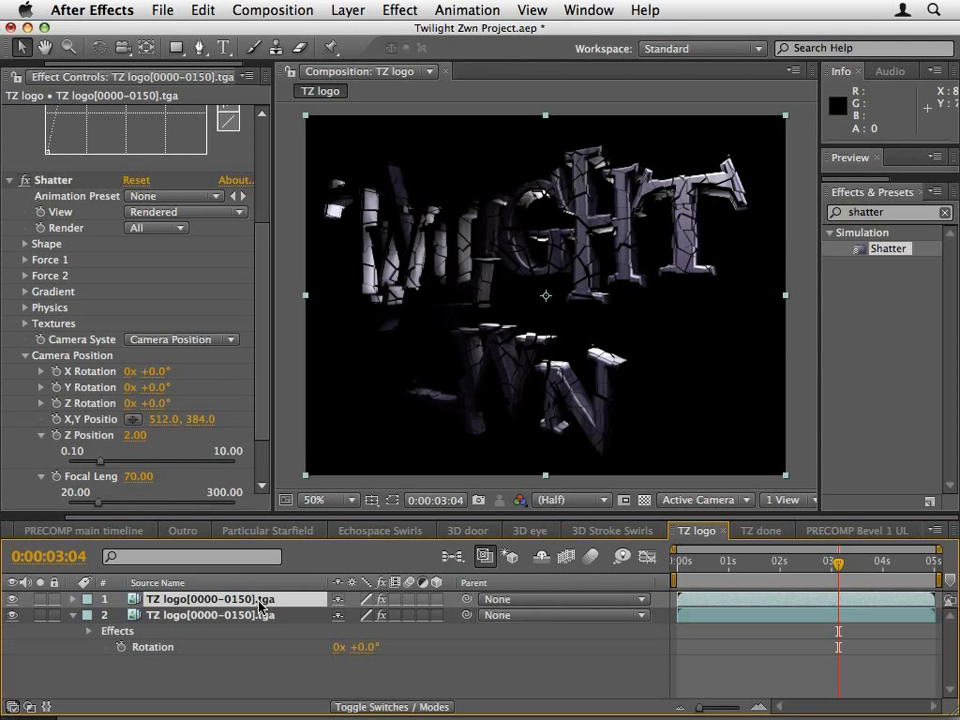
{"action": "key", "text": "Return"}
{"action": "type", "text": "Shattered"}
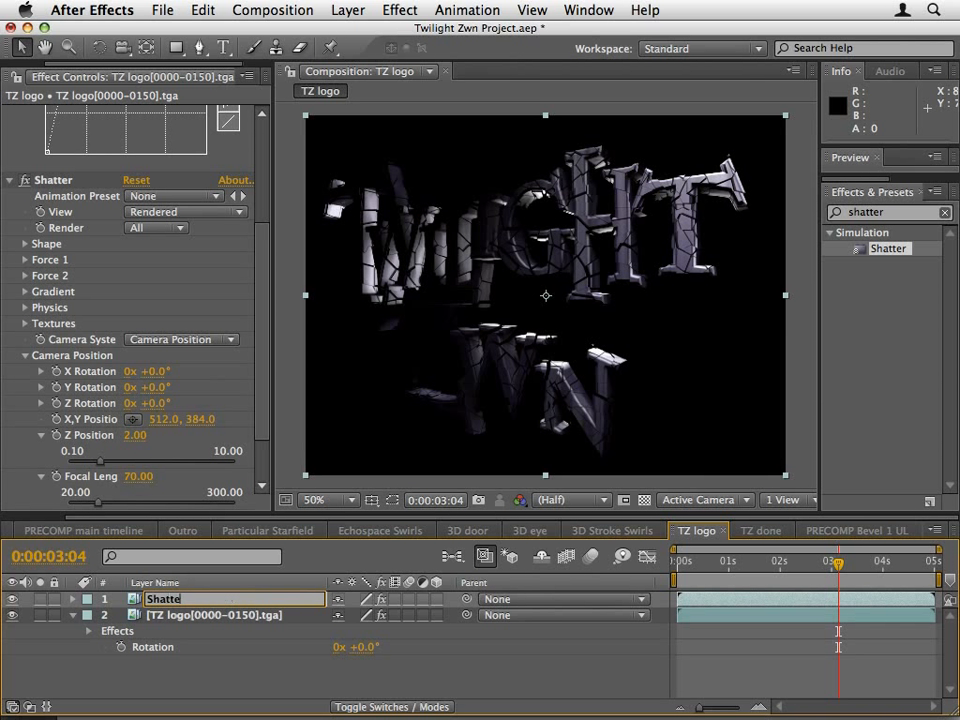
{"action": "key", "text": "Return"}
Rename the lower TZ logo[0000-0150].tga layer Regular.
{"action": "left_click", "coordinate": [270, 615]}
{"action": "key", "text": "Return"}
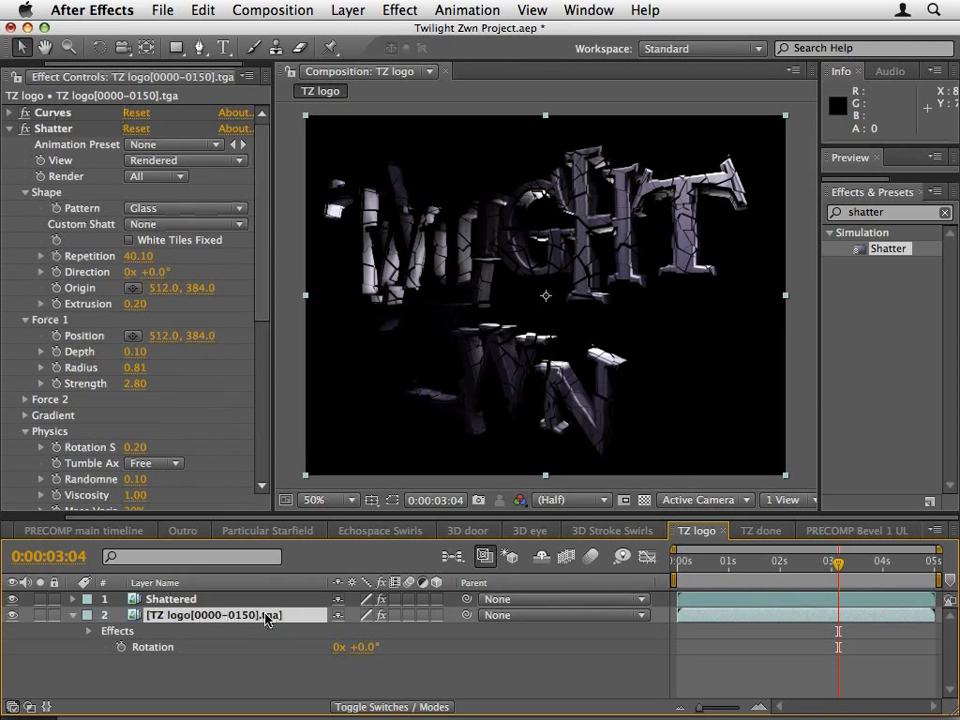
{"action": "type", "text": "Regular"}
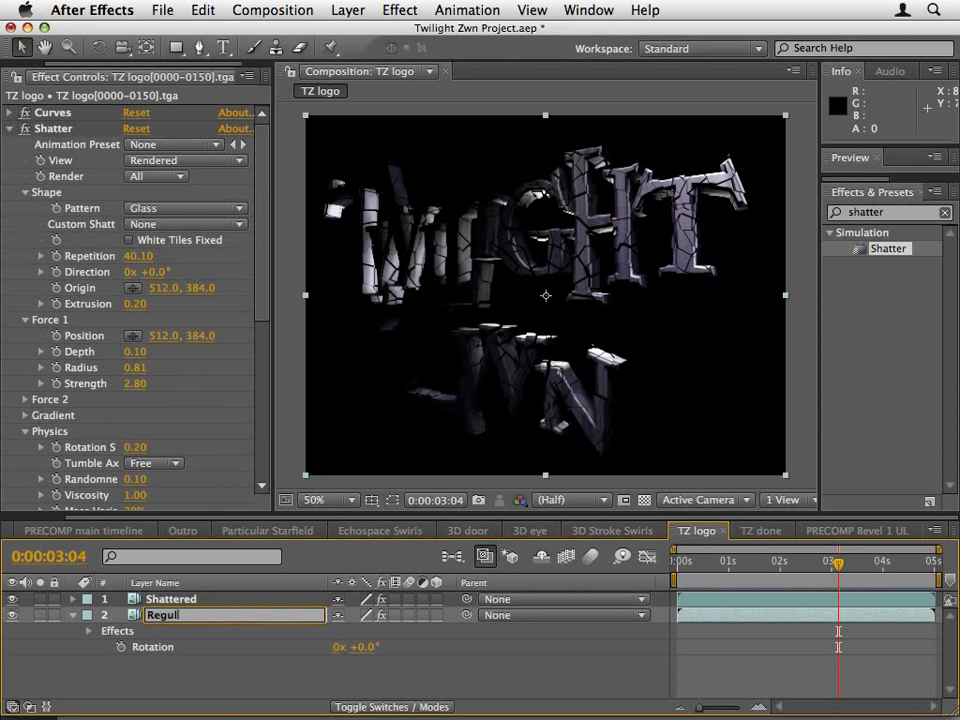
{"action": "key", "text": "Return"}
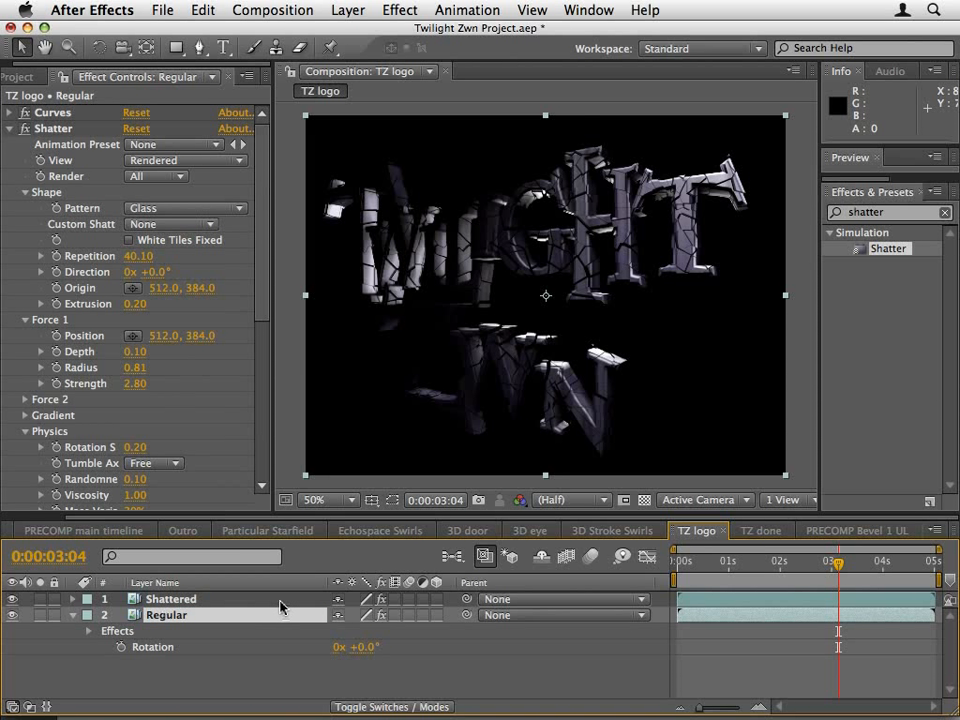
Remove the Shatter effect from the Regular layer.
{"action": "left_click", "coordinate": [55, 129]}
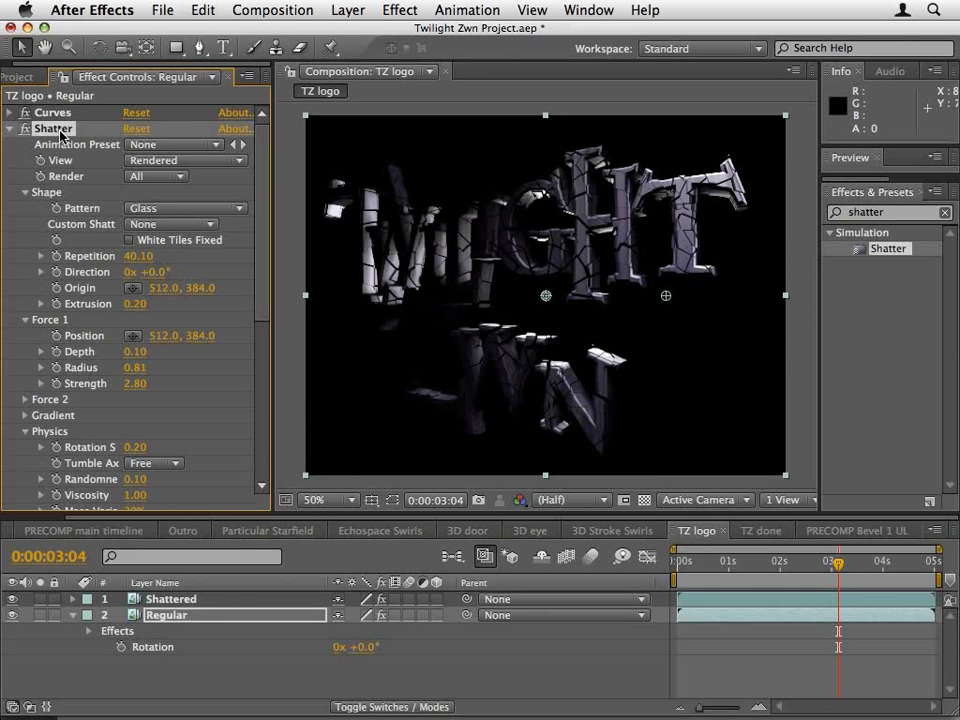
{"action": "key", "text": "Delete"}
{"action": "left_click", "coordinate": [13, 615]}
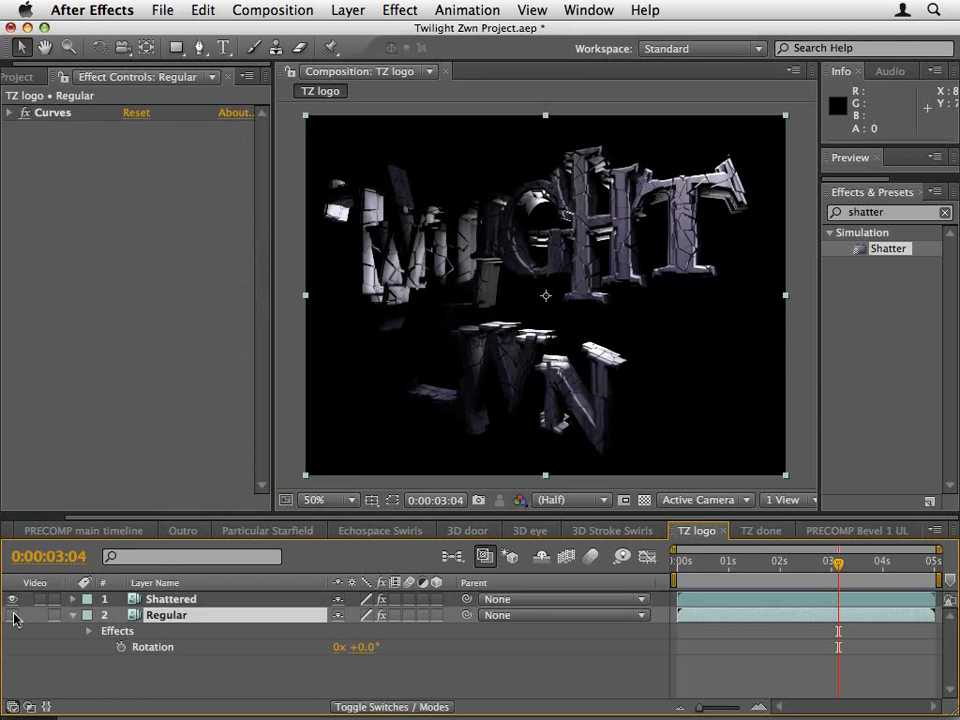
{"action": "left_click", "coordinate": [13, 615]}
Hide the Shattered layer and preview the intact logo around one second, ending at 0:00:00:22.
{"action": "left_click", "coordinate": [11, 599]}
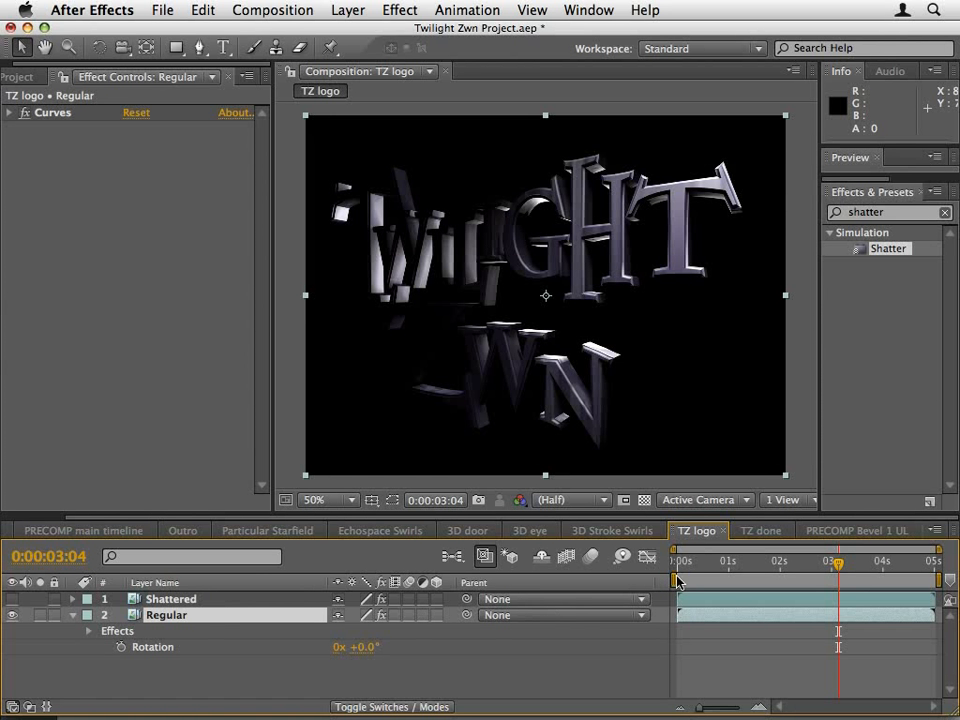
{"action": "left_click_drag", "start_coordinate": [690, 569], "coordinate": [731, 569]}
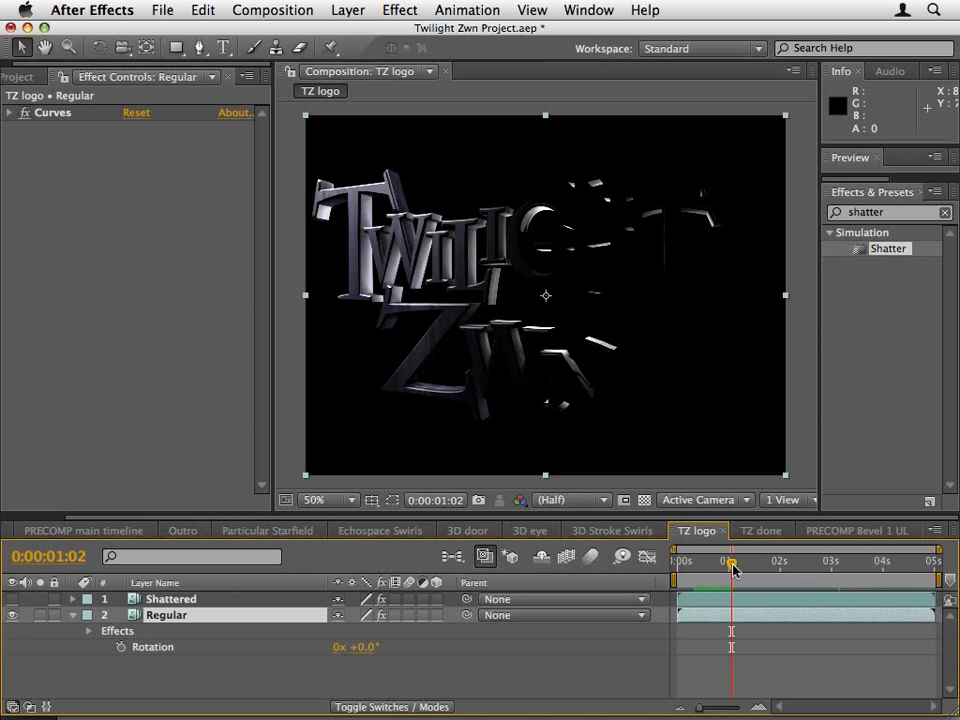
{"action": "mouse_move", "coordinate": [732, 568]}
{"action": "left_mouse_down"}
{"action": "mouse_move", "coordinate": [752, 568]}
{"action": "mouse_move", "coordinate": [716, 570]}
{"action": "left_mouse_up"}
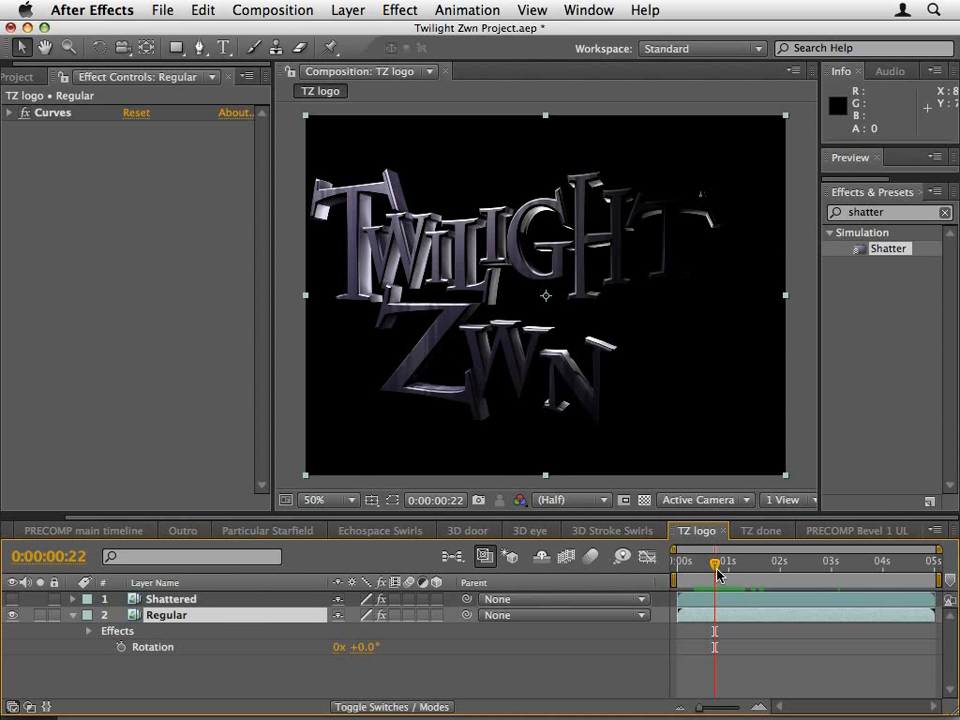
Add a null object to the TZ logo composition and apply the Checkbox Control effect to it.
{"action": "right_click", "coordinate": [135, 668]}
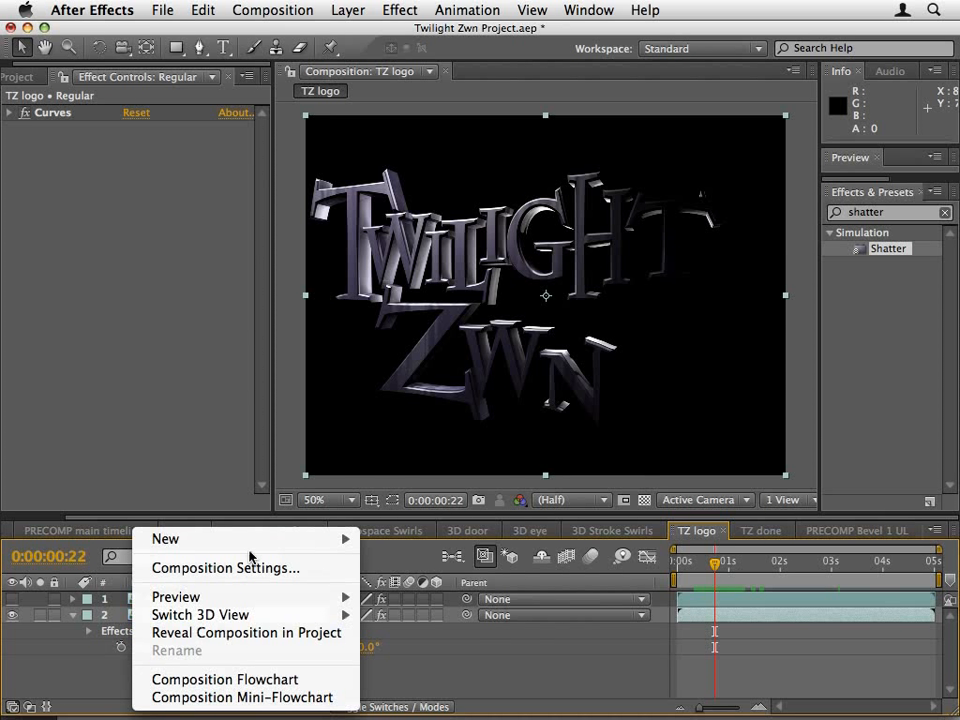
{"action": "mouse_move", "coordinate": [340, 539]}
{"action": "left_click", "coordinate": [428, 637]}
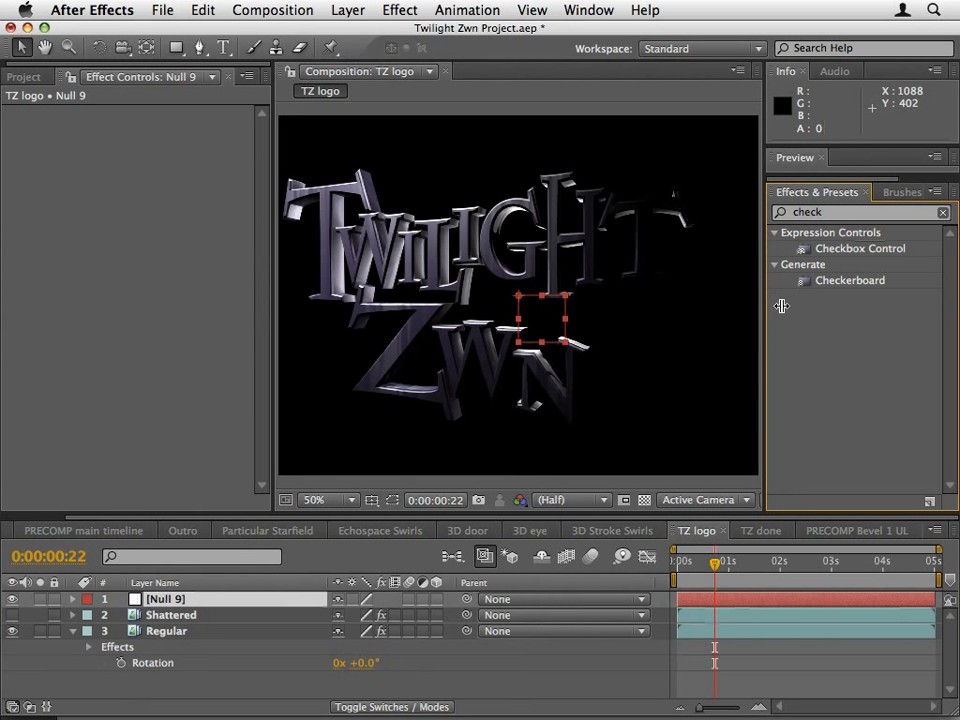
{"action": "double_click", "coordinate": [888, 249]}
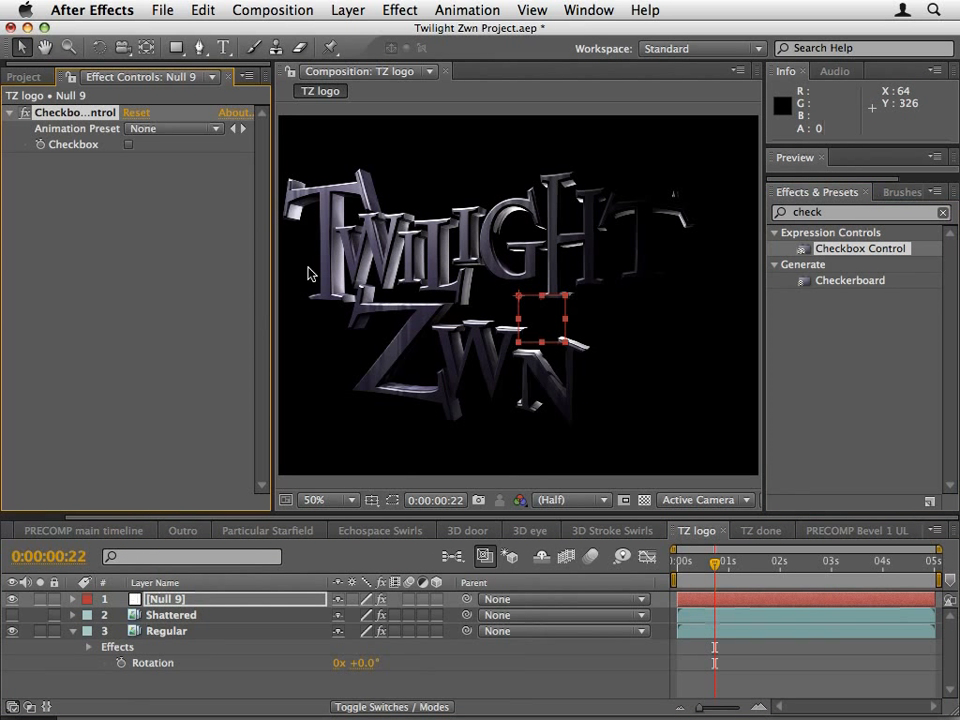
{"action": "left_click_drag", "start_coordinate": [273, 253], "coordinate": [296, 257]}
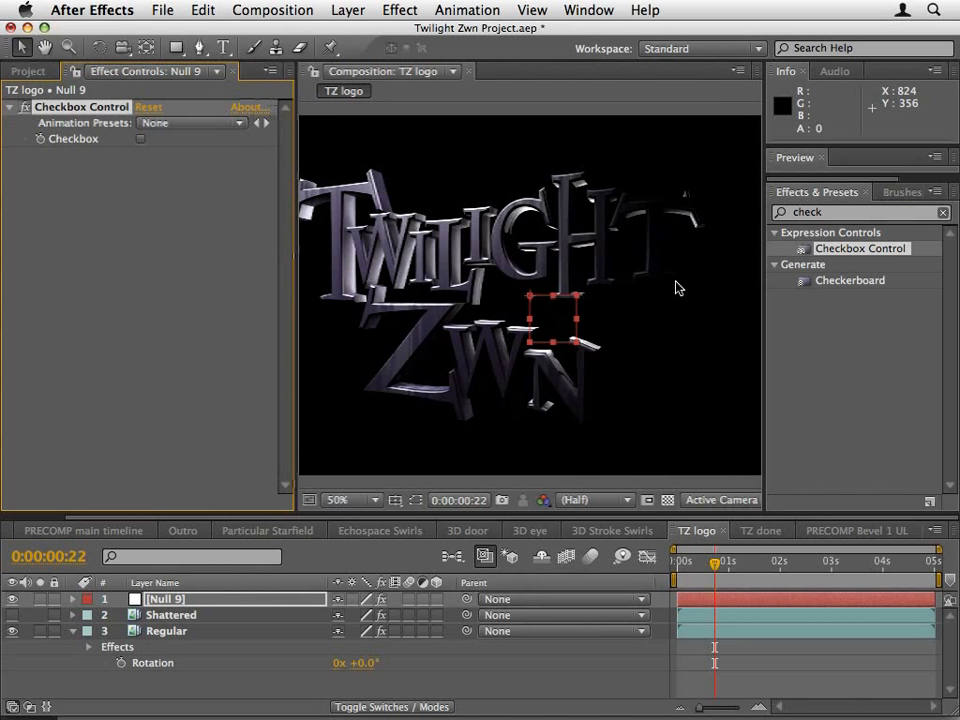
{"action": "left_click_drag", "start_coordinate": [767, 317], "coordinate": [862, 310]}
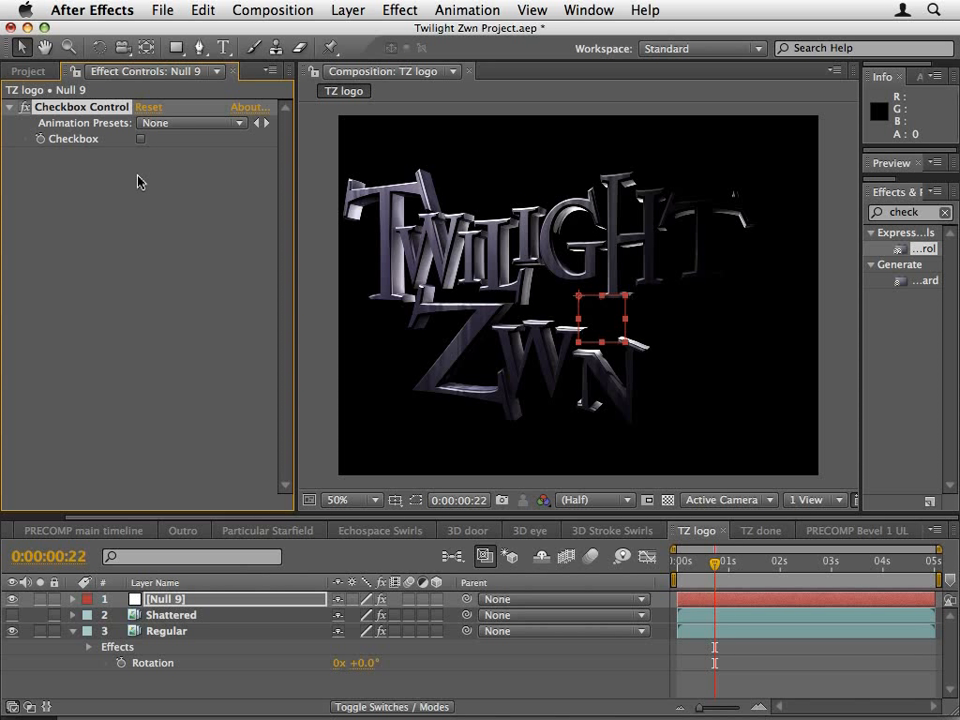
Show the Shattered layer instead of Regular and start an expression on Shattered's Opacity with "if (".
{"action": "left_click", "coordinate": [12, 615]}
{"action": "left_click", "coordinate": [12, 631]}
{"action": "left_click", "coordinate": [146, 622]}
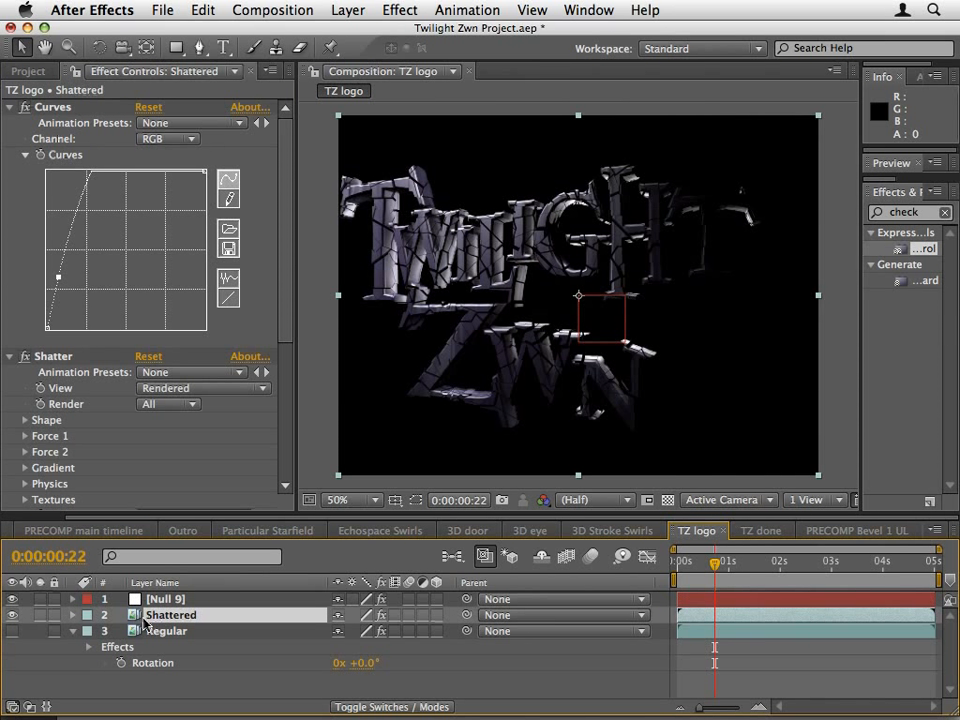
{"action": "key", "text": "t"}
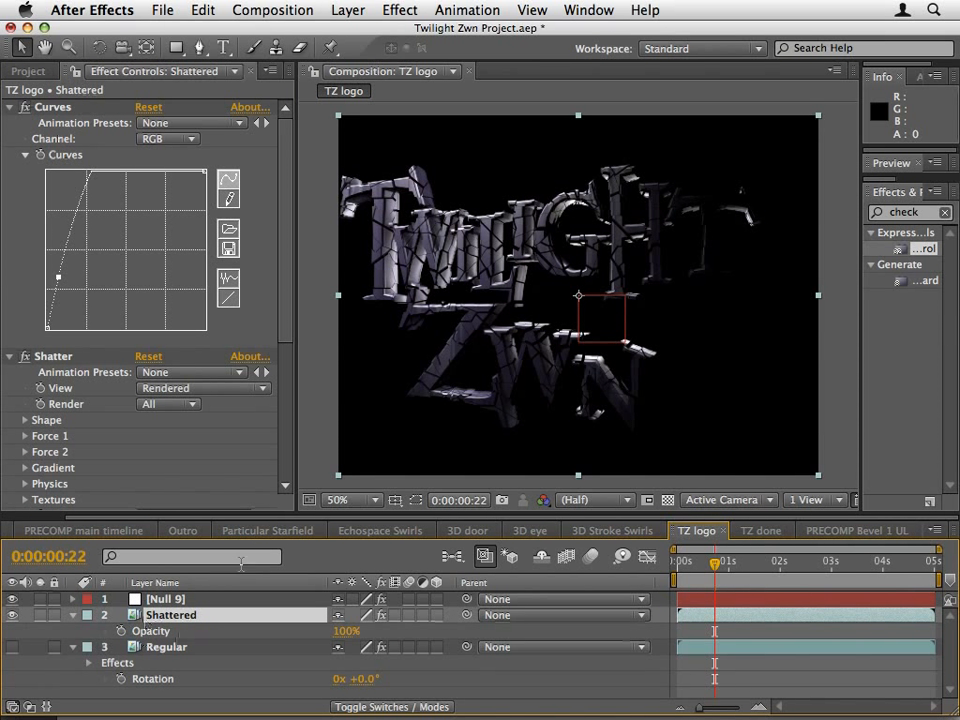
{"action": "left_click_drag", "start_coordinate": [304, 515], "coordinate": [304, 447]}
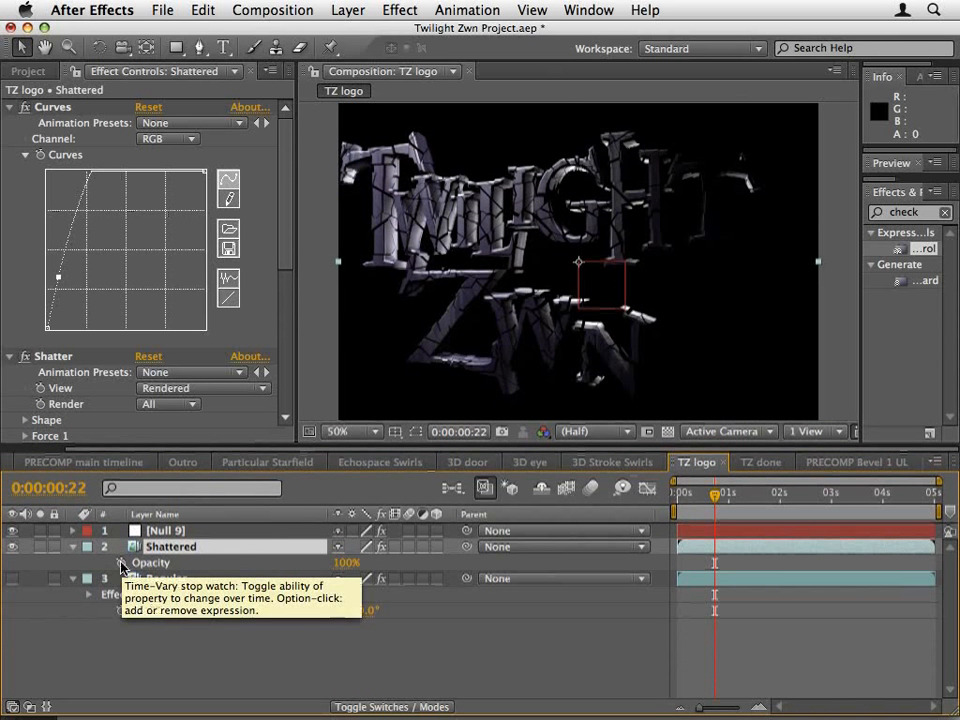
{"action": "left_click", "coordinate": [120, 563], "text": "alt"}
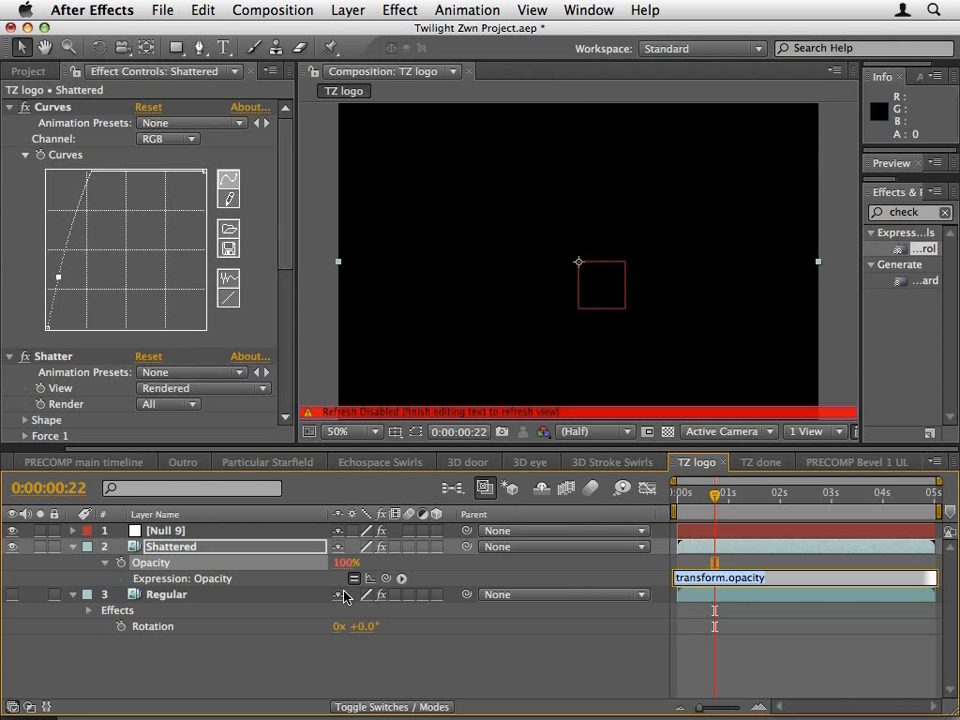
{"action": "type", "text": "if"}
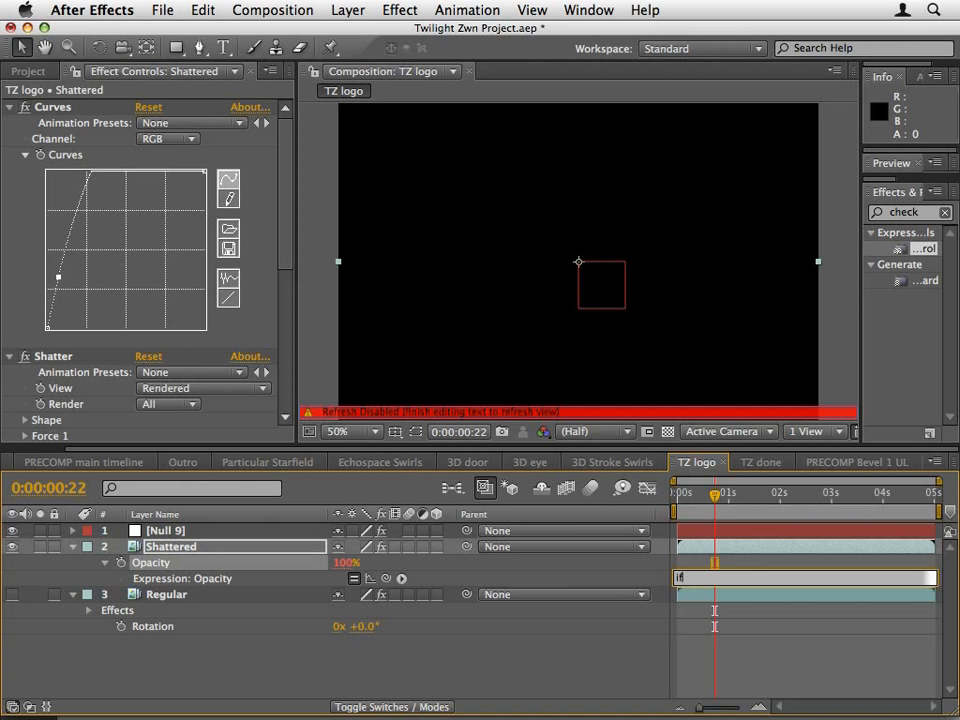
{"action": "type", "text": " ("}
{"action": "type", "text": "eat only donuts) get fat"}
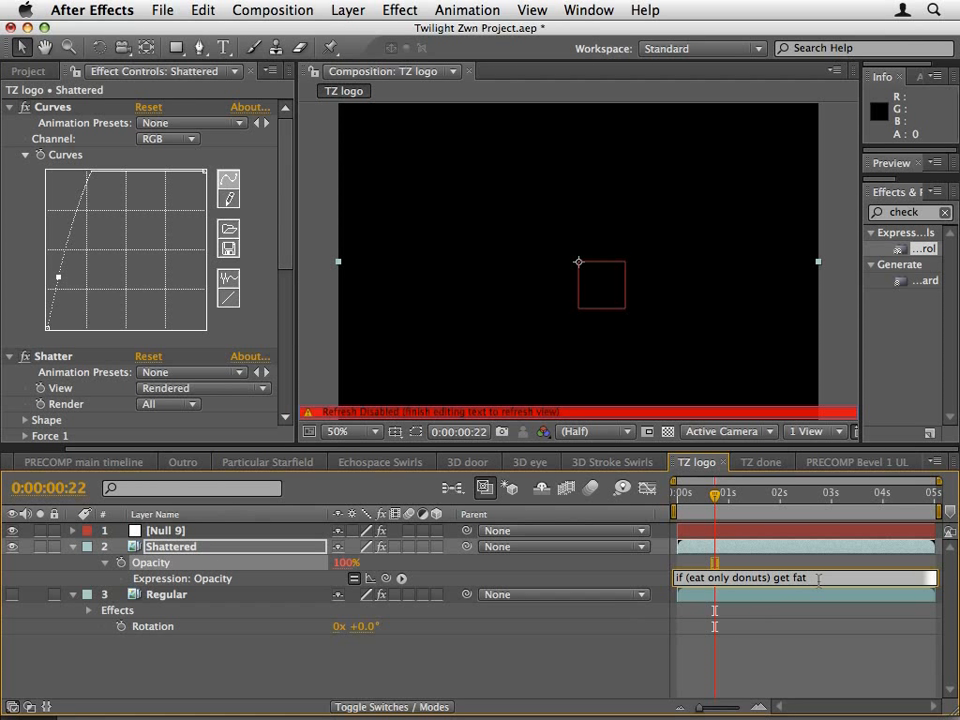
{"action": "key", "text": "BackSpace"}
{"action": "key", "text": "BackSpace"}
{"action": "key", "text": "BackSpace"}
{"action": "key", "text": "BackSpace"}
{"action": "key", "text": "BackSpace"}
{"action": "key", "text": "BackSpace"}
{"action": "key", "text": "BackSpace"}
{"action": "key", "text": "BackSpace"}
{"action": "key", "text": "BackSpace"}
{"action": "key", "text": "BackSpace"}
{"action": "key", "text": "BackSpace"}
{"action": "key", "text": "BackSpace"}
{"action": "key", "text": "BackSpace"}
{"action": "key", "text": "BackSpace"}
{"action": "key", "text": "BackSpace"}
{"action": "key", "text": "BackSpace"}
{"action": "key", "text": "BackSpace"}
{"action": "key", "text": "BackSpace"}
{"action": "key", "text": "BackSpace"}
{"action": "key", "text": "BackSpace"}
{"action": "key", "text": "BackSpace"}
{"action": "key", "text": "BackSpace"}
{"action": "key", "text": "BackSpace"}
{"action": "key", "text": "BackSpace"}
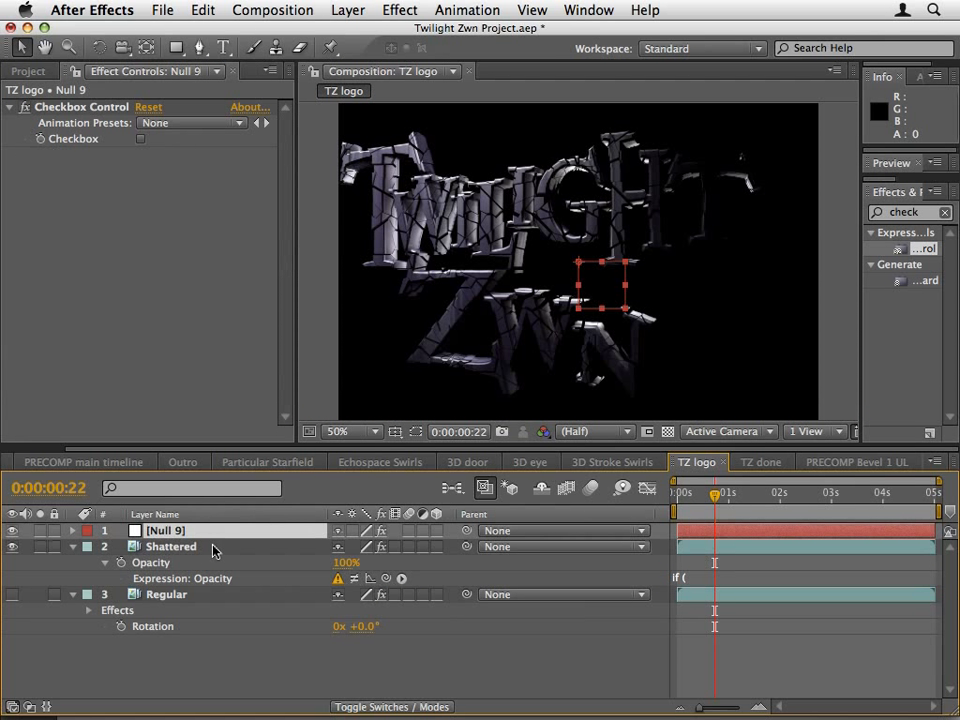
Complete Shattered's Opacity condition by linking it to the null's Checkbox property, followed by "== 0) Opacity = 0".
{"action": "left_click", "coordinate": [72, 531]}
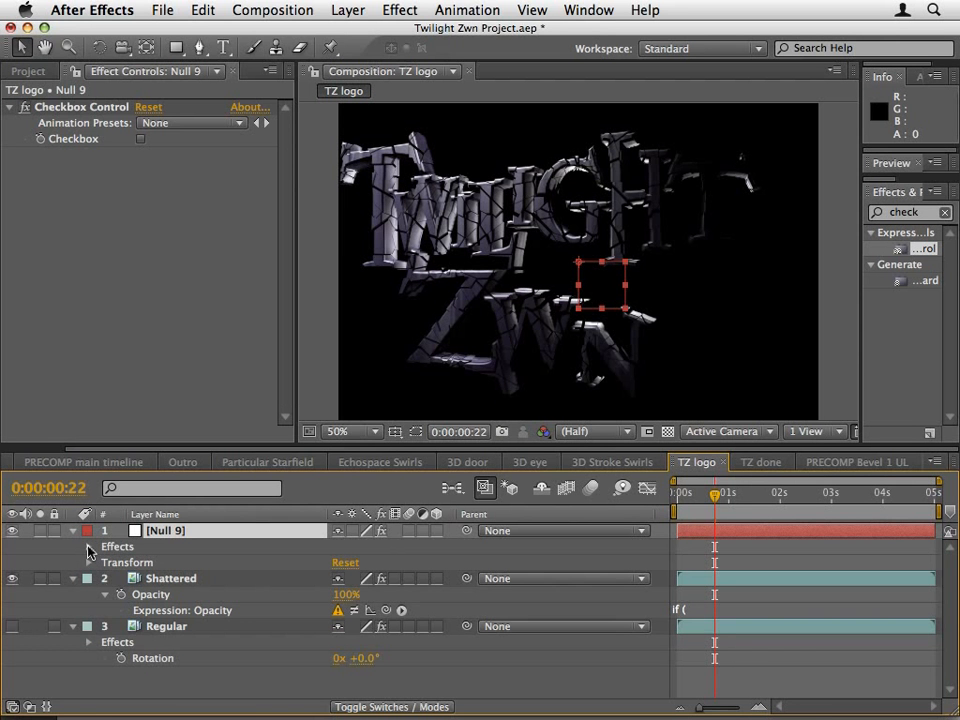
{"action": "left_click", "coordinate": [89, 547]}
{"action": "left_click", "coordinate": [105, 562]}
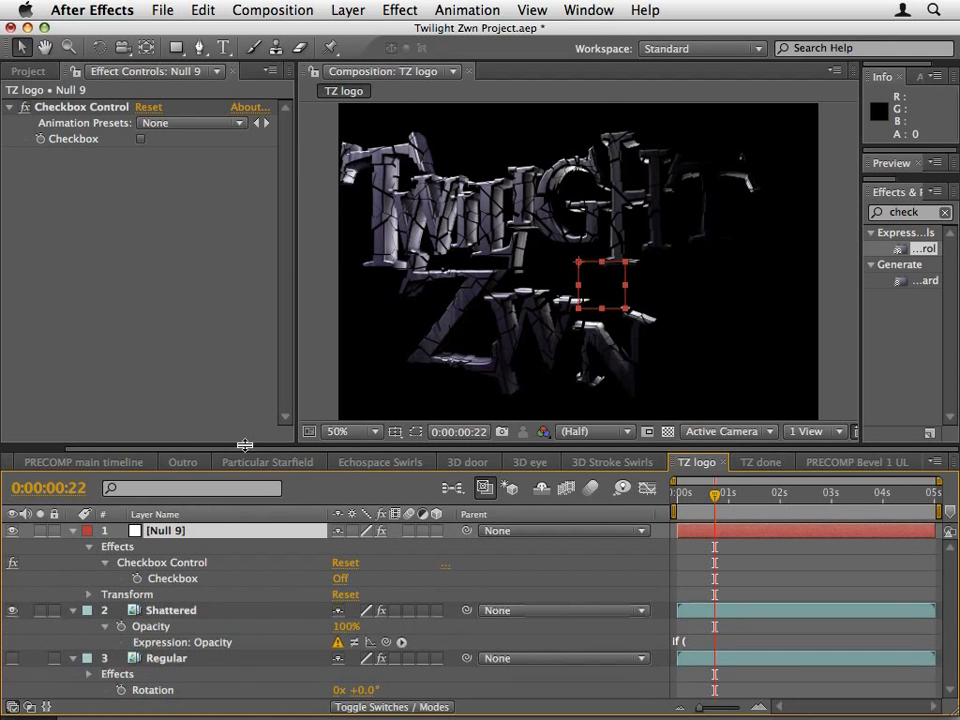
{"action": "left_click_drag", "start_coordinate": [284, 447], "coordinate": [284, 230]}
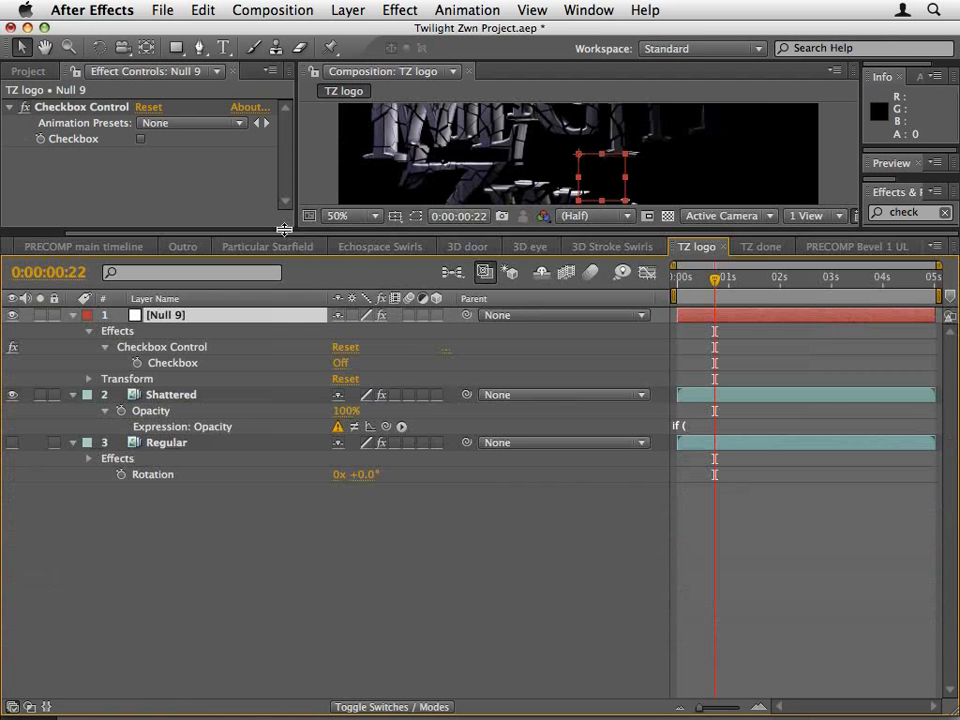
{"action": "left_click", "coordinate": [689, 426]}
{"action": "left_click", "coordinate": [693, 426]}
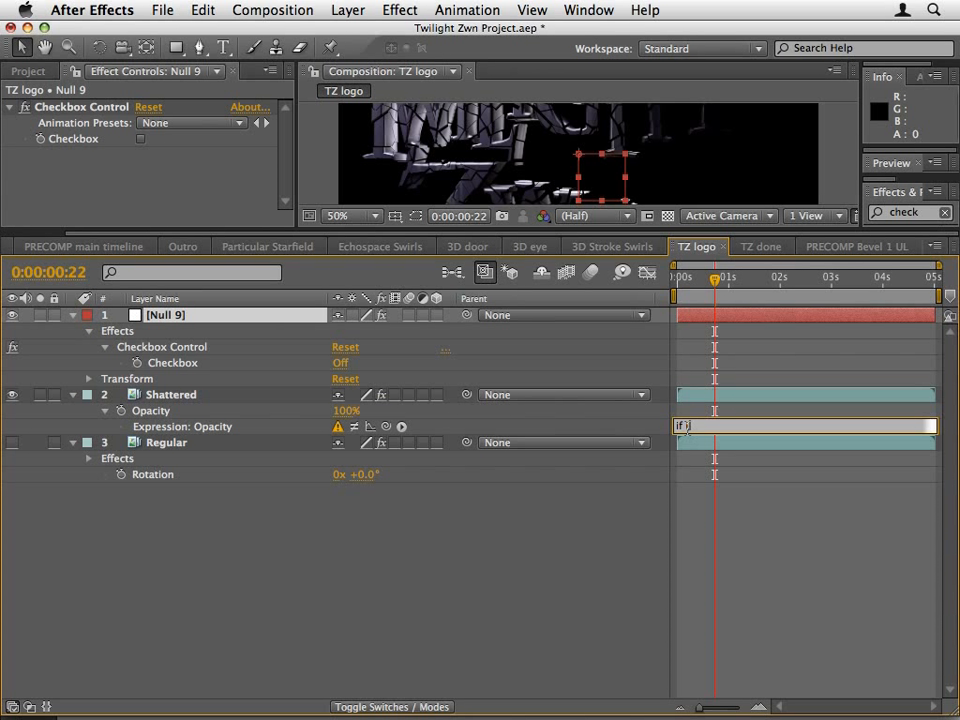
{"action": "left_click_drag", "start_coordinate": [386, 426], "coordinate": [180, 364]}
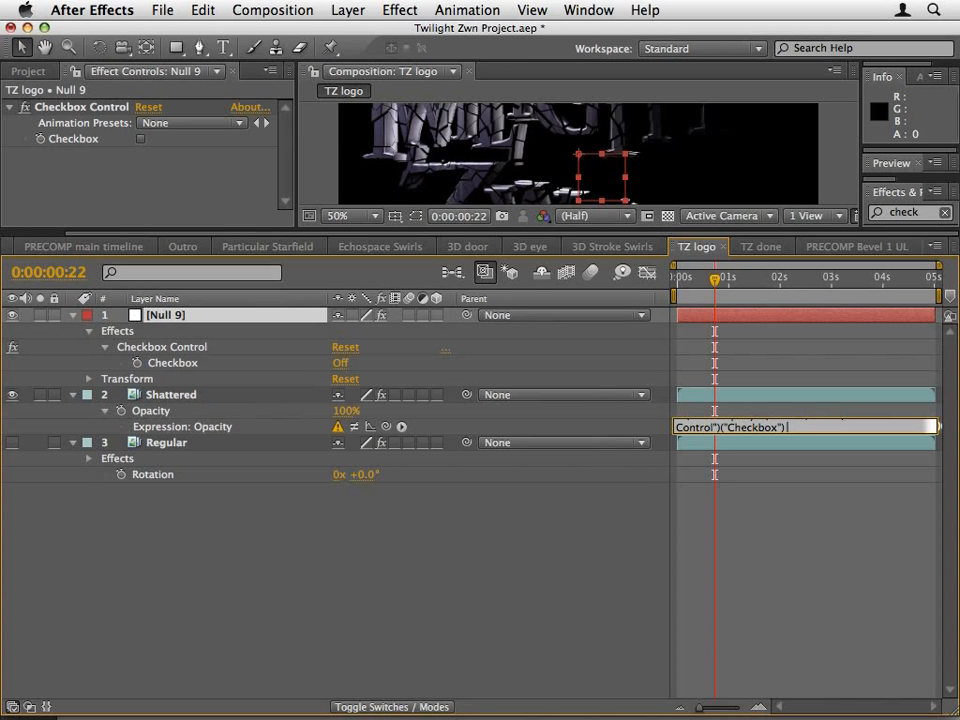
{"action": "type", "text": "=="}
{"action": "type", "text": "0"}
{"action": "type", "text": ") Opacity = 0"}
Add a second if line to Shattered's Opacity expression, linked to the null's Checkbox, with "== 1) Opacity = 100".
{"action": "key", "text": "Return"}
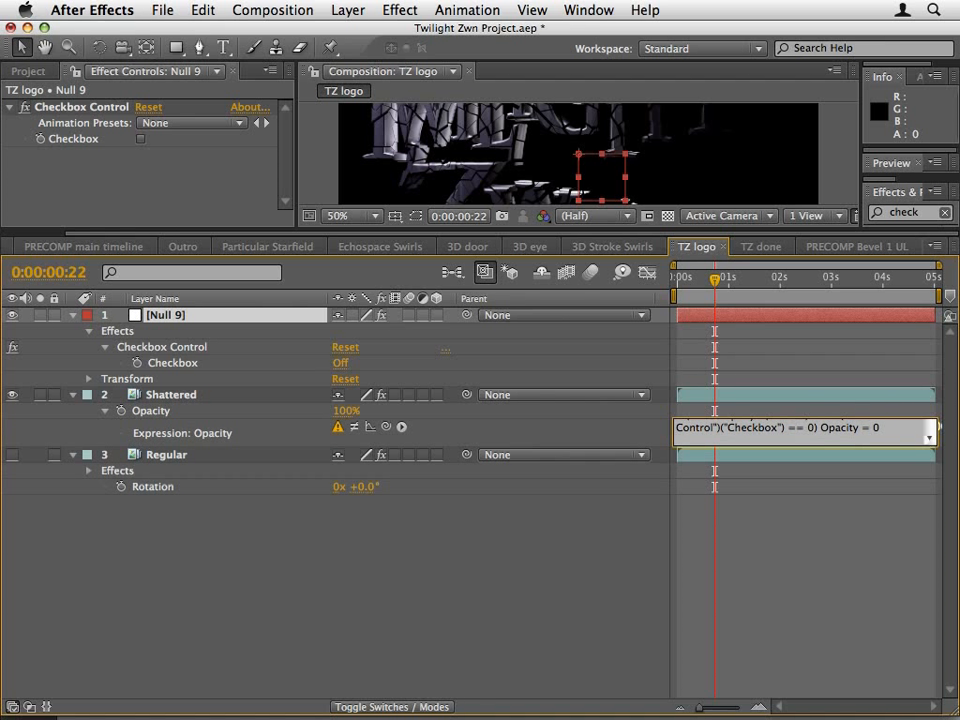
{"action": "type", "text": "("}
{"action": "left_click_drag", "start_coordinate": [388, 428], "coordinate": [172, 362]}
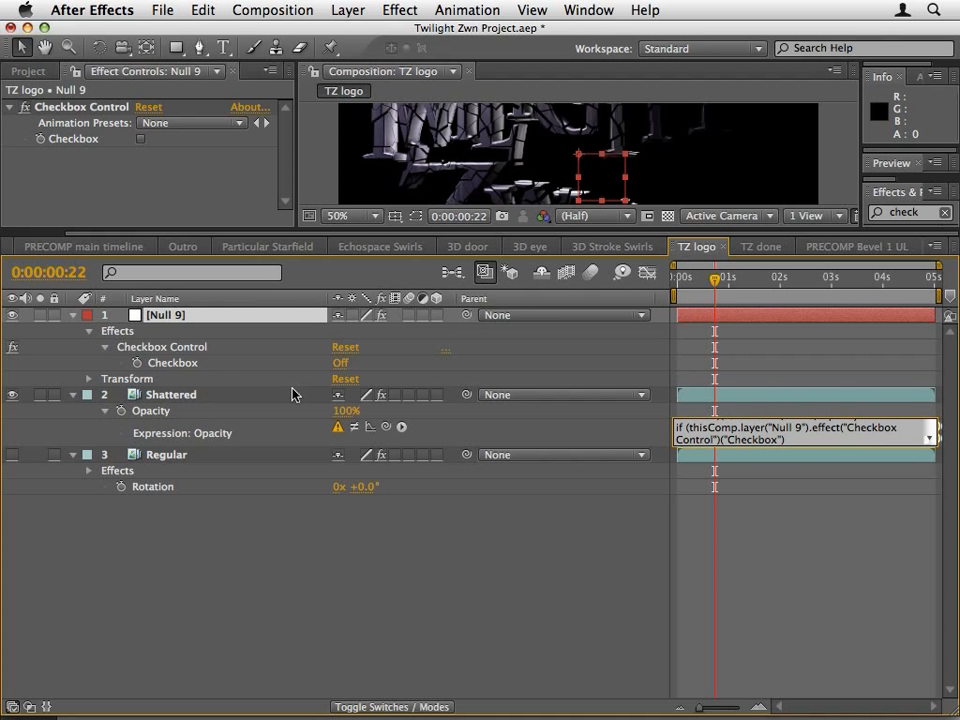
{"action": "type", "text": "== 1) Opacity = 100"}
{"action": "left_click", "coordinate": [584, 431]}
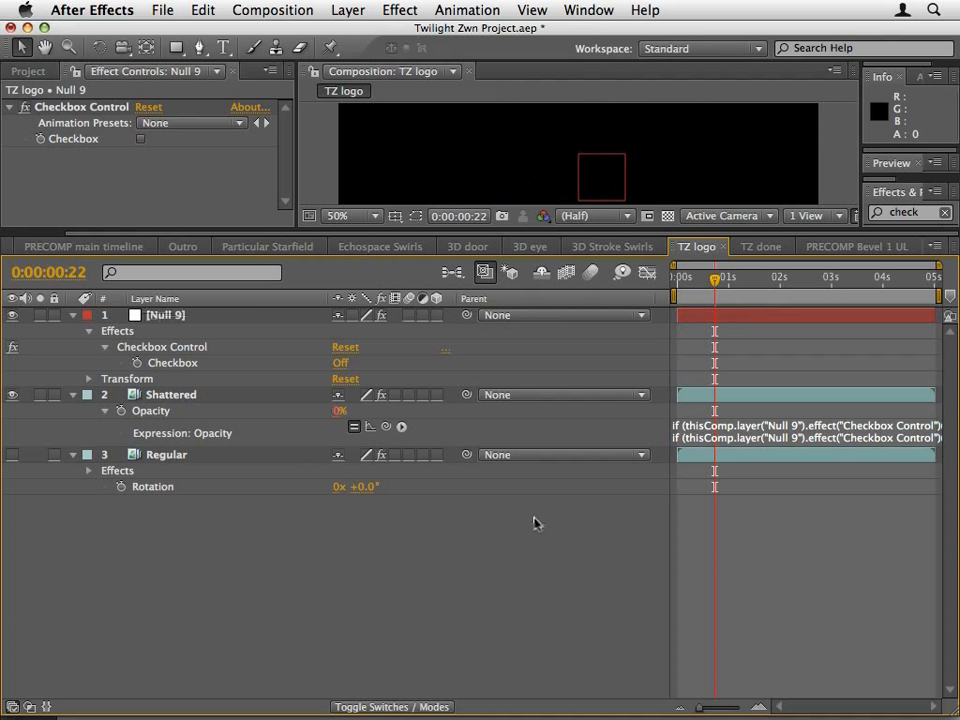
Test the Shattered layer's visibility by toggling the null's Checkbox repeatedly, leaving it Off.
{"action": "left_click_drag", "start_coordinate": [534, 230], "coordinate": [542, 422]}
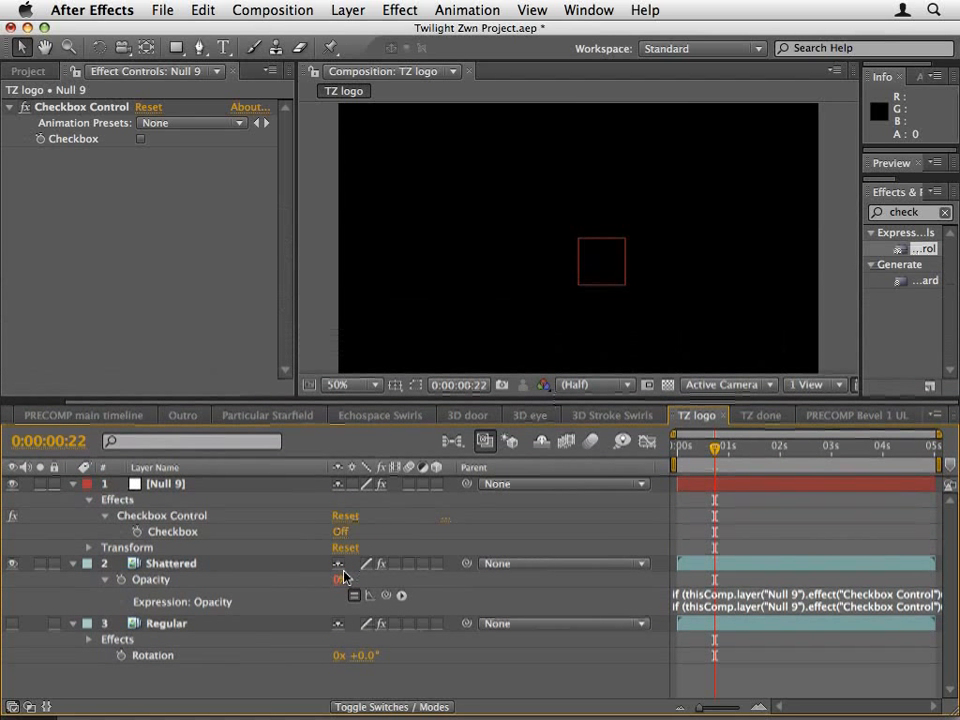
{"action": "left_click", "coordinate": [343, 534]}
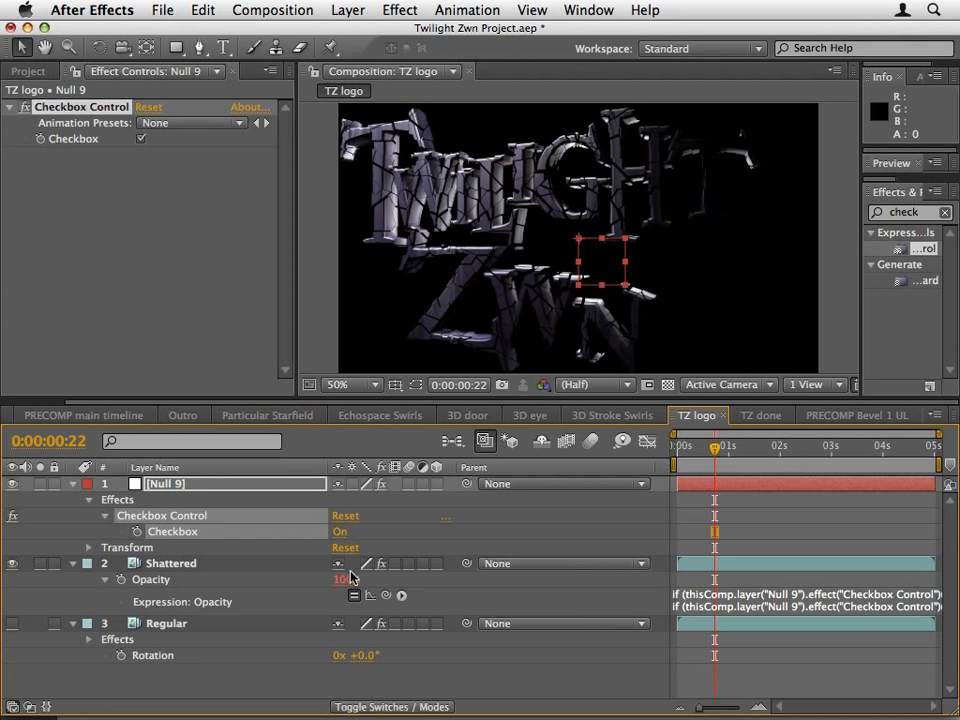
{"action": "left_click", "coordinate": [342, 532]}
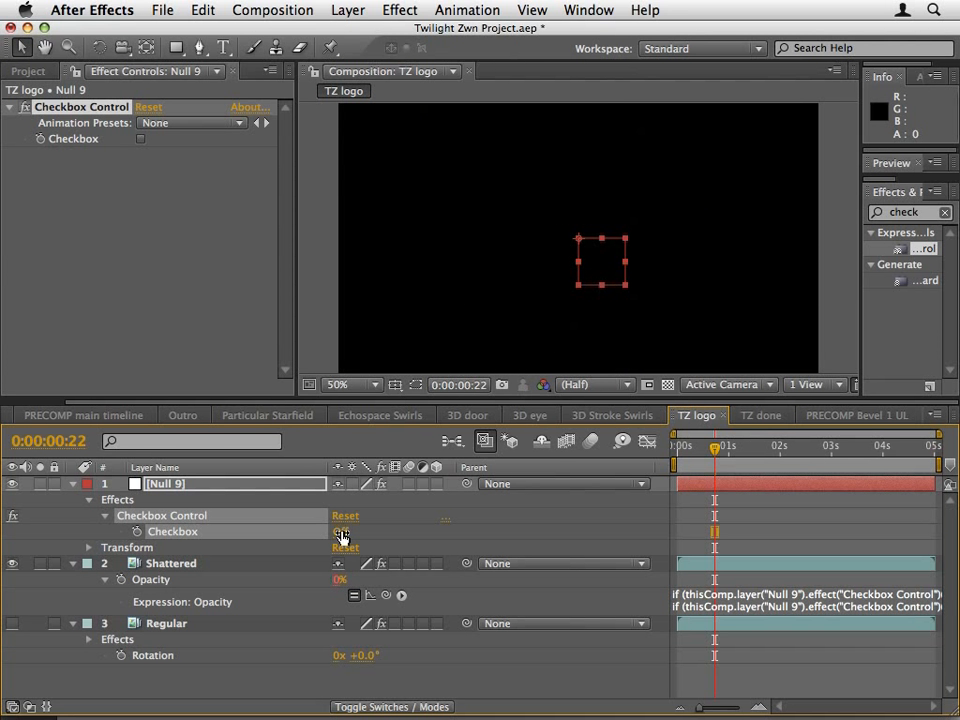
{"action": "left_click", "coordinate": [342, 532]}
{"action": "left_click", "coordinate": [342, 532]}
{"action": "left_click", "coordinate": [342, 532]}
{"action": "left_click", "coordinate": [342, 532]}
{"action": "left_click", "coordinate": [342, 532]}
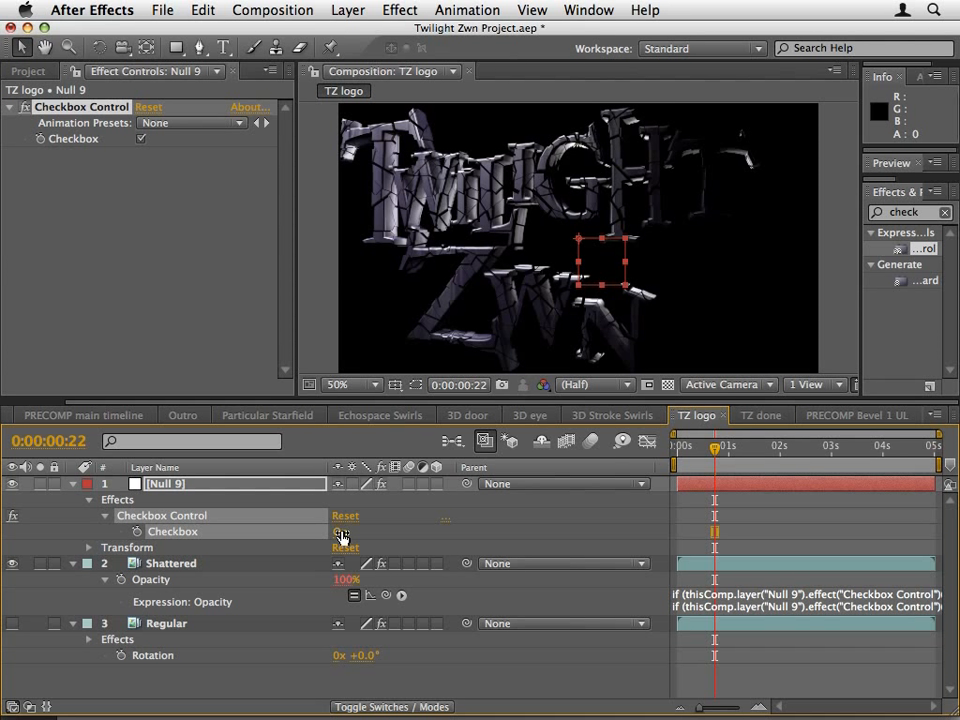
{"action": "left_click", "coordinate": [342, 532]}
{"action": "left_click", "coordinate": [342, 532]}
{"action": "left_click", "coordinate": [342, 532]}
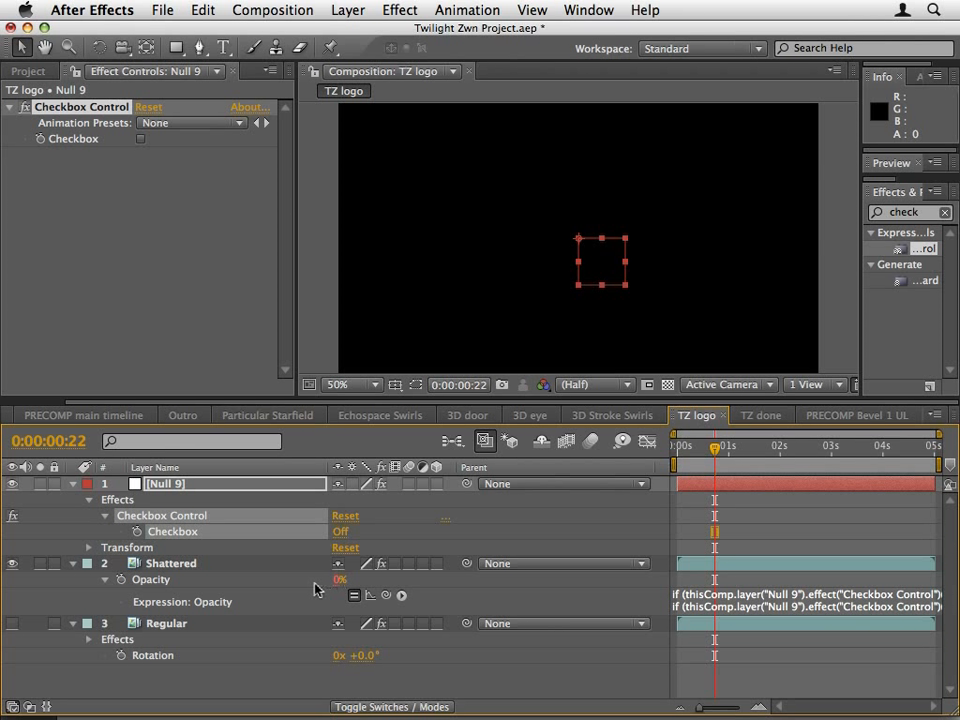
Make the Regular layer visible and enable an expression on its Opacity.
{"action": "left_click", "coordinate": [181, 630]}
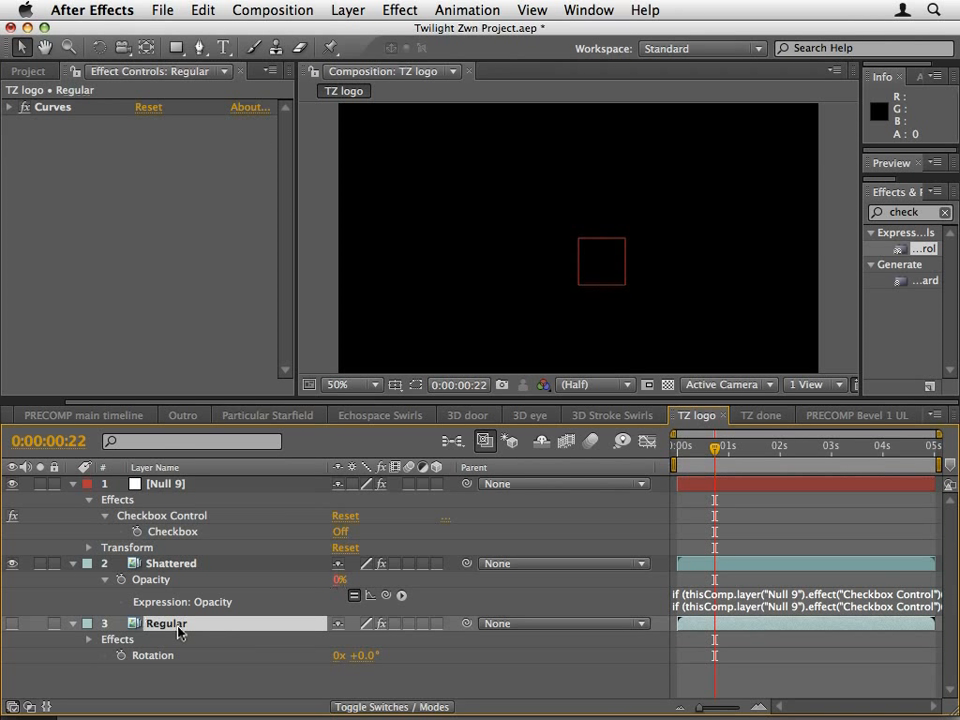
{"action": "left_click", "coordinate": [13, 624]}
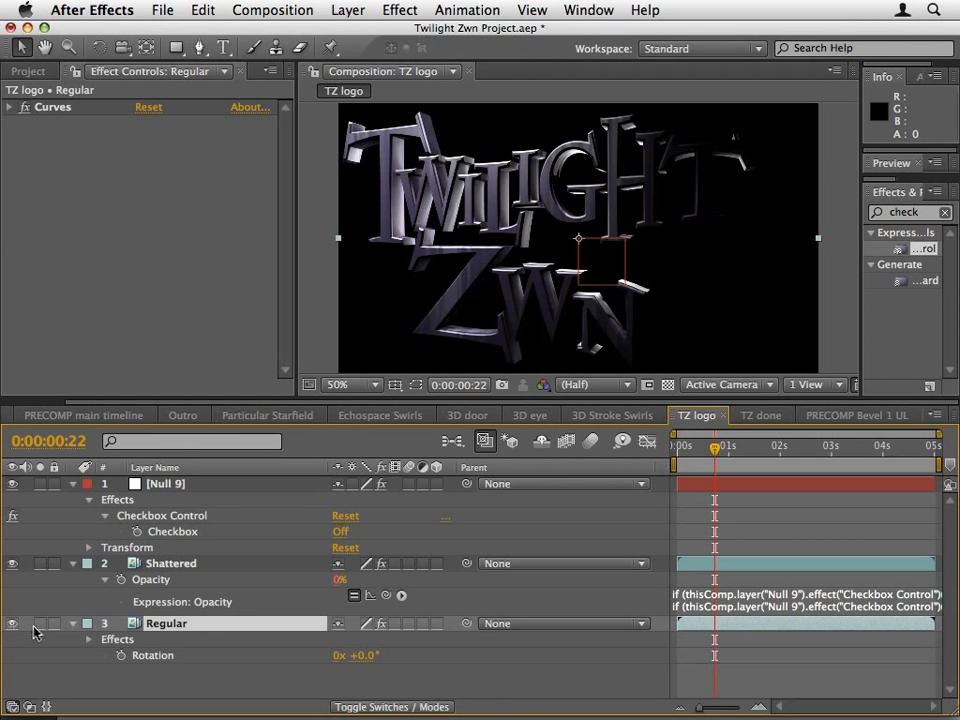
{"action": "key", "text": "t"}
{"action": "left_click", "coordinate": [120, 639], "text": "alt"}
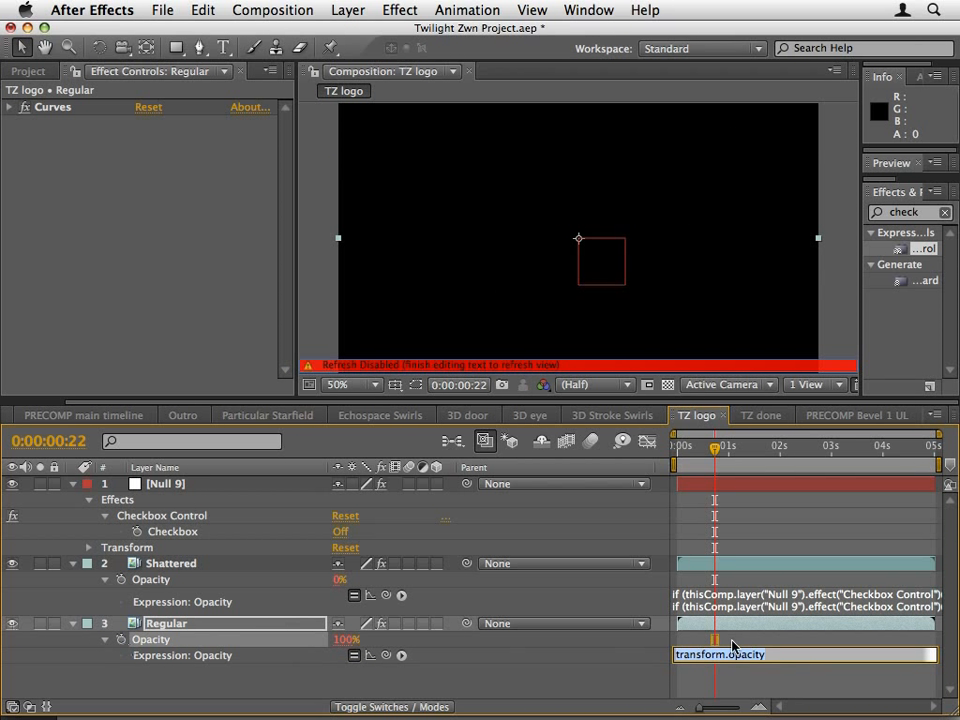
Copy Shattered's complete Opacity expression and paste it over Regular's default Opacity expression.
{"action": "left_click", "coordinate": [758, 602]}
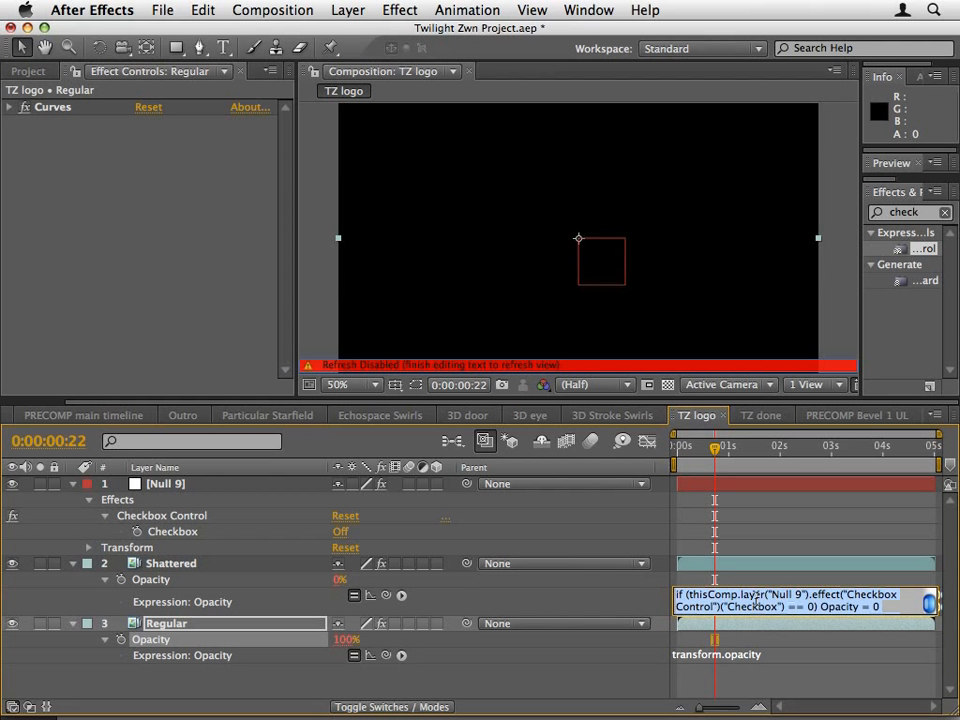
{"action": "type", "text": "if (thisComp.layer(\"Null 9\").effect(\"Checkbox Control\")(\"Checkbox\") == 0) Opacity = 0 if (thisComp.layer(\"Null 9\").effect(\"Checkbox Control\")(\"Checkbox\") == 1) Opacity = 100"}
{"action": "left_click", "coordinate": [757, 655]}
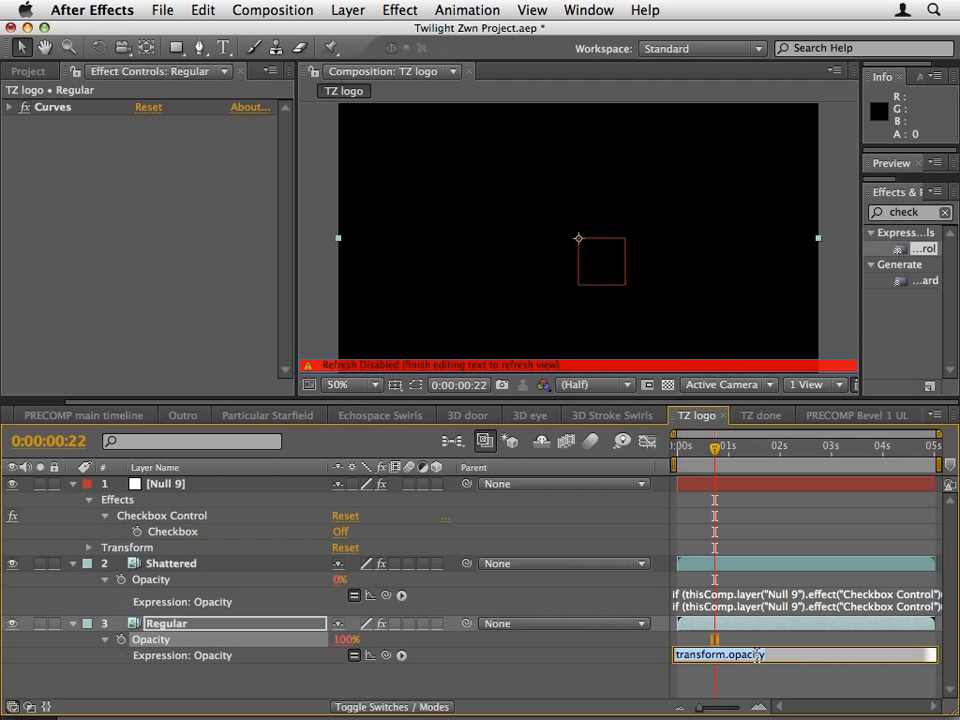
{"action": "key", "text": "ctrl+v"}
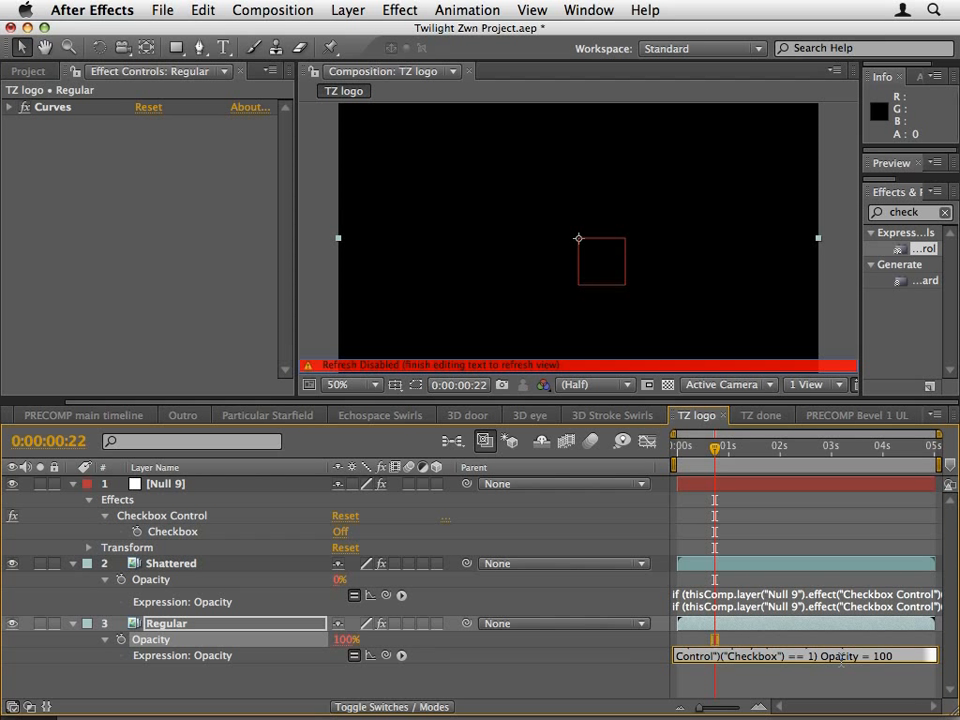
Invert Regular's Opacity conditions so that "== 1" gives Opacity = 0 and "== 0" gives Opacity = 100.
{"action": "key", "text": "Up"}
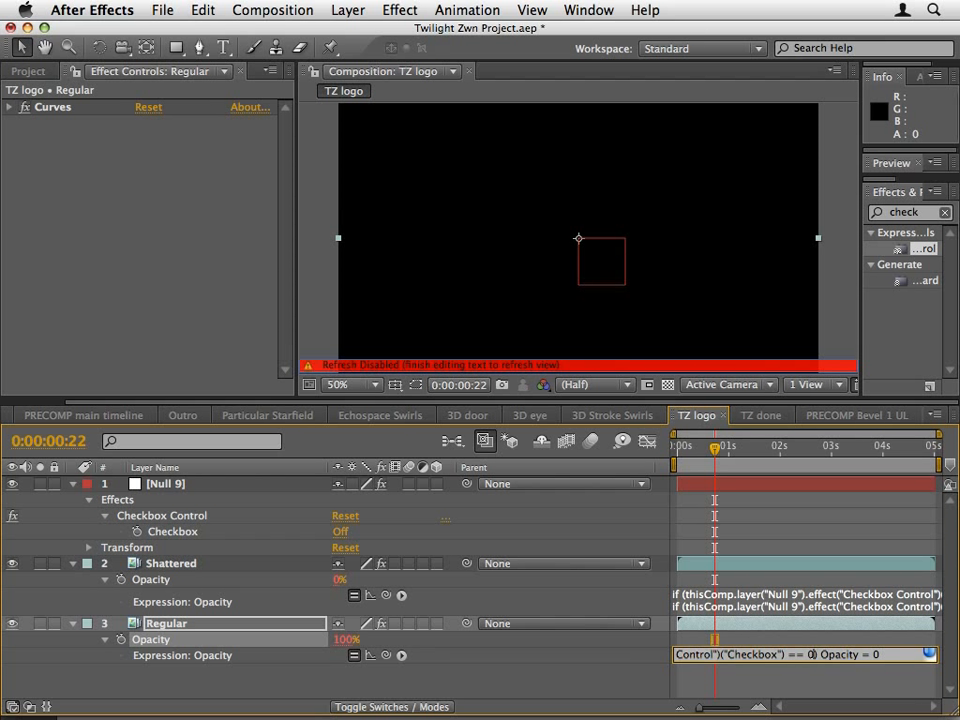
{"action": "key", "text": "BackSpace"}
{"action": "type", "text": "1"}
{"action": "key", "text": "Down"}
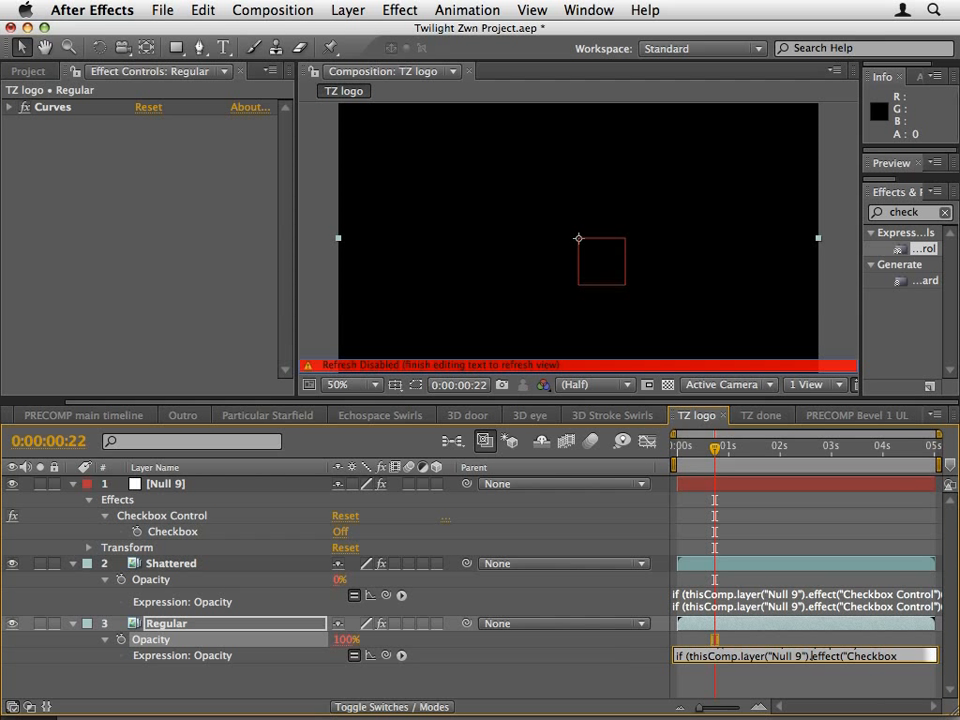
{"action": "key", "text": "Down"}
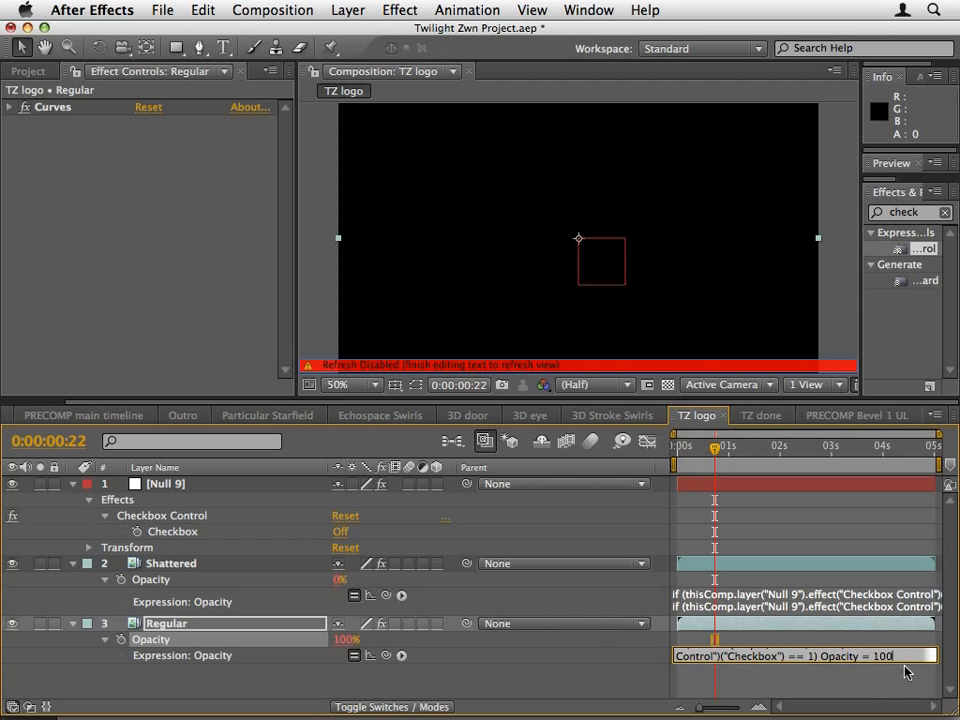
{"action": "left_click", "coordinate": [813, 658]}
{"action": "key", "text": "BackSpace"}
{"action": "type", "text": "0"}
{"action": "left_click", "coordinate": [612, 655]}
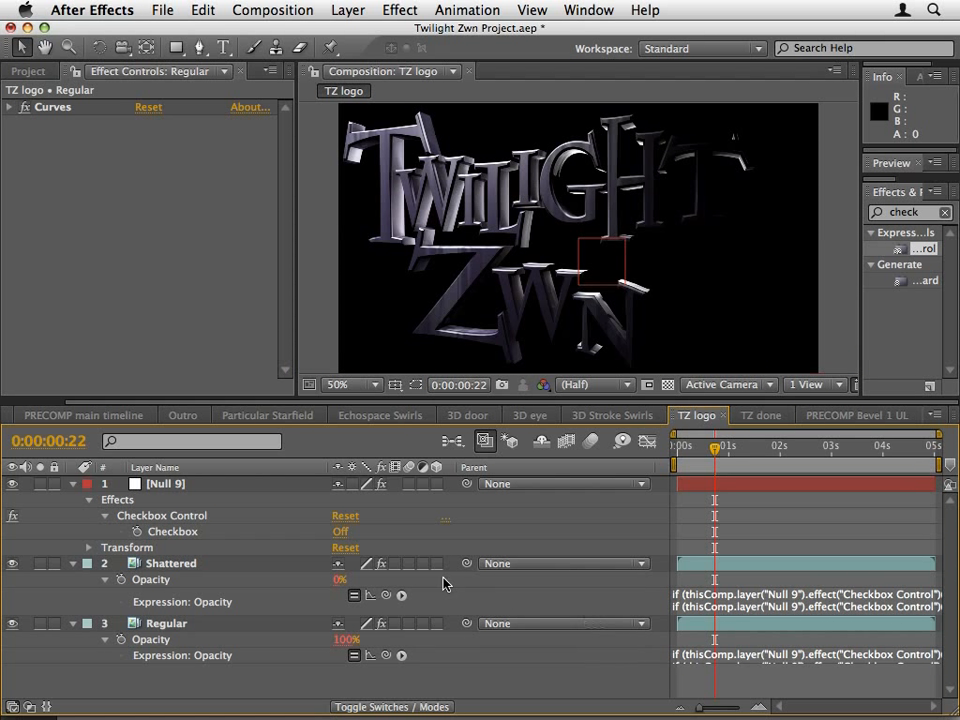
Test the swap between Regular and Shattered by toggling the null's Checkbox repeatedly, leaving it Off.
{"action": "left_click", "coordinate": [340, 533]}
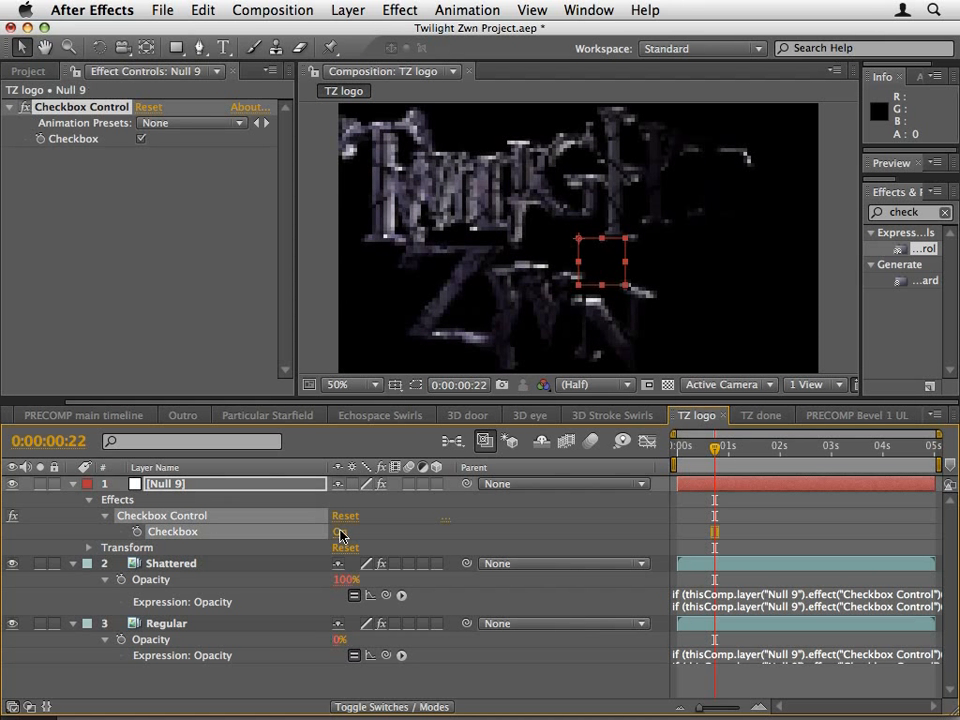
{"action": "left_click", "coordinate": [340, 531]}
{"action": "left_click", "coordinate": [340, 531]}
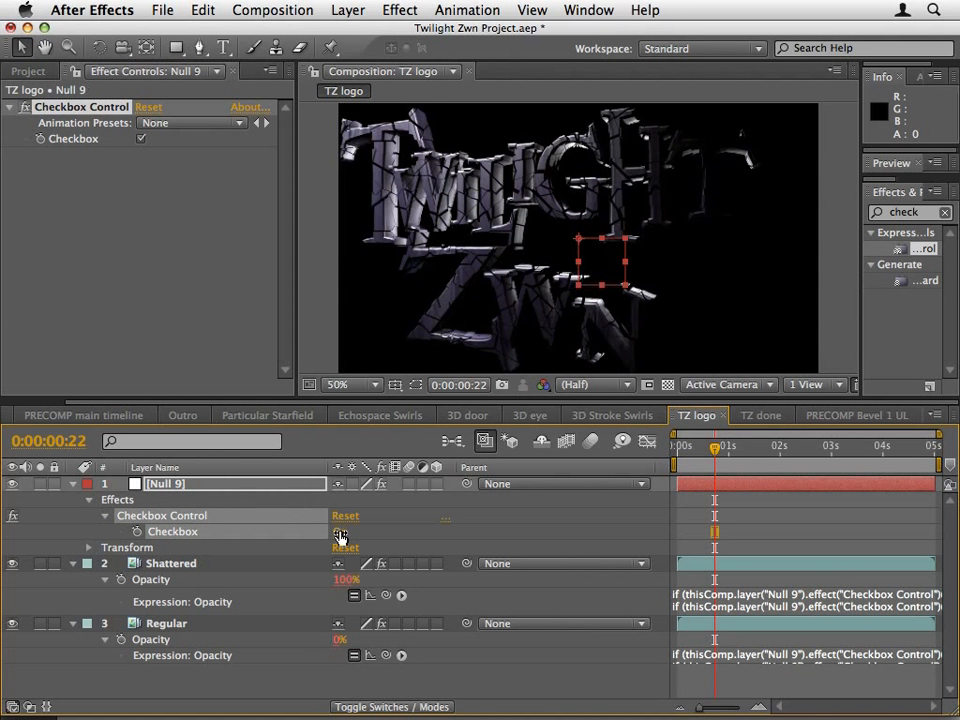
{"action": "left_click", "coordinate": [340, 531]}
{"action": "left_click", "coordinate": [340, 531]}
{"action": "left_click", "coordinate": [340, 531]}
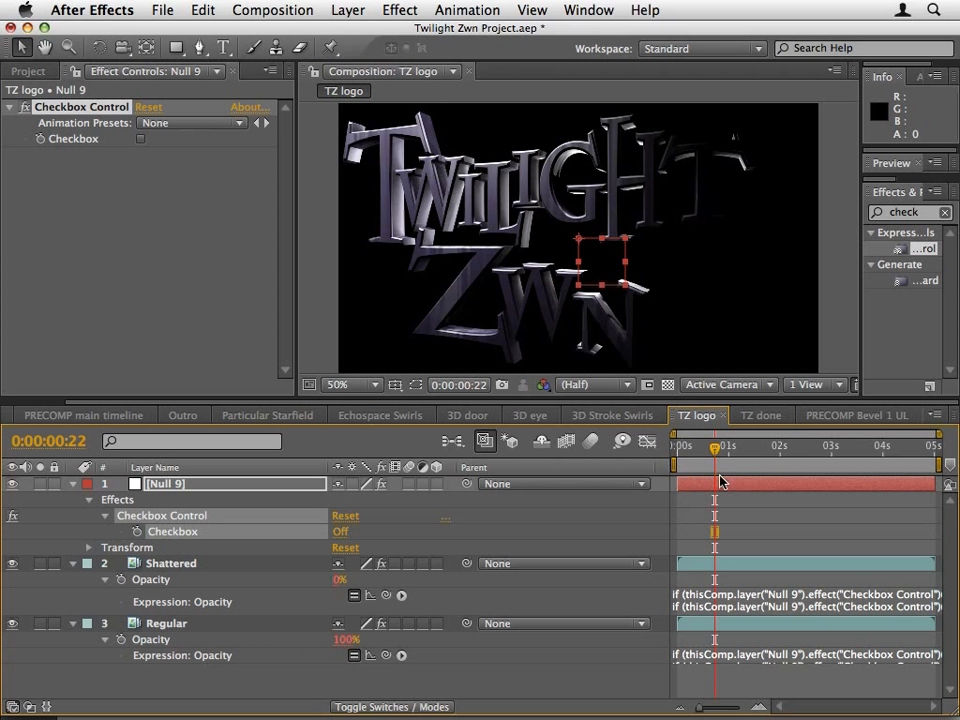
Keyframe the null's Checkbox Off at 0:00:00:13, On a couple of frames on, and Off at 0:00:00:18, and scrub through the switch.
{"action": "left_click_drag", "start_coordinate": [714, 449], "coordinate": [700, 450]}
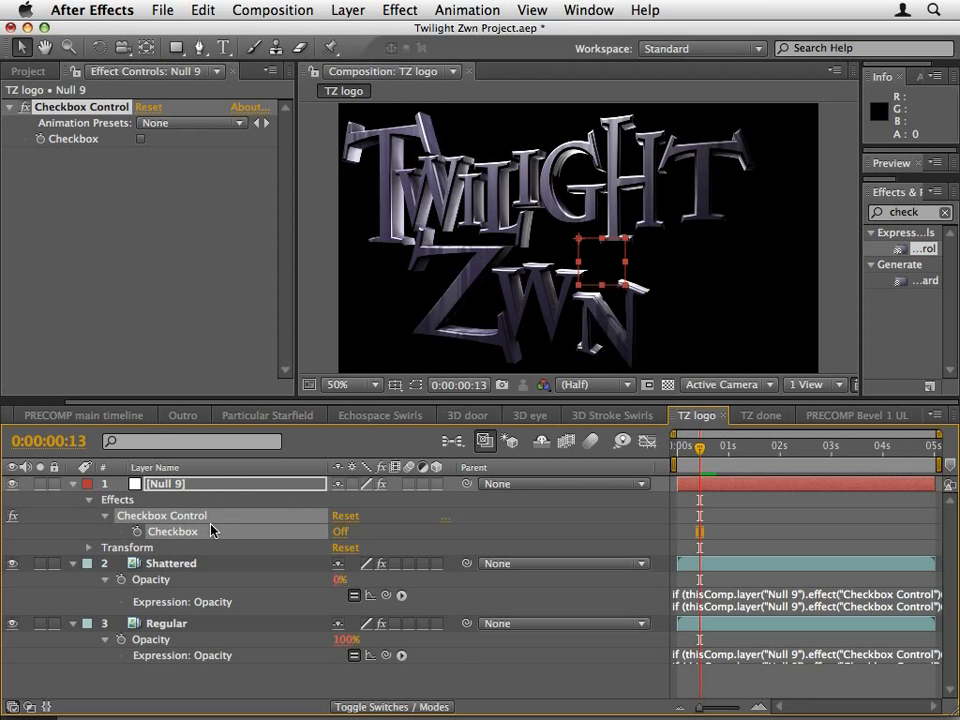
{"action": "left_click", "coordinate": [137, 531]}
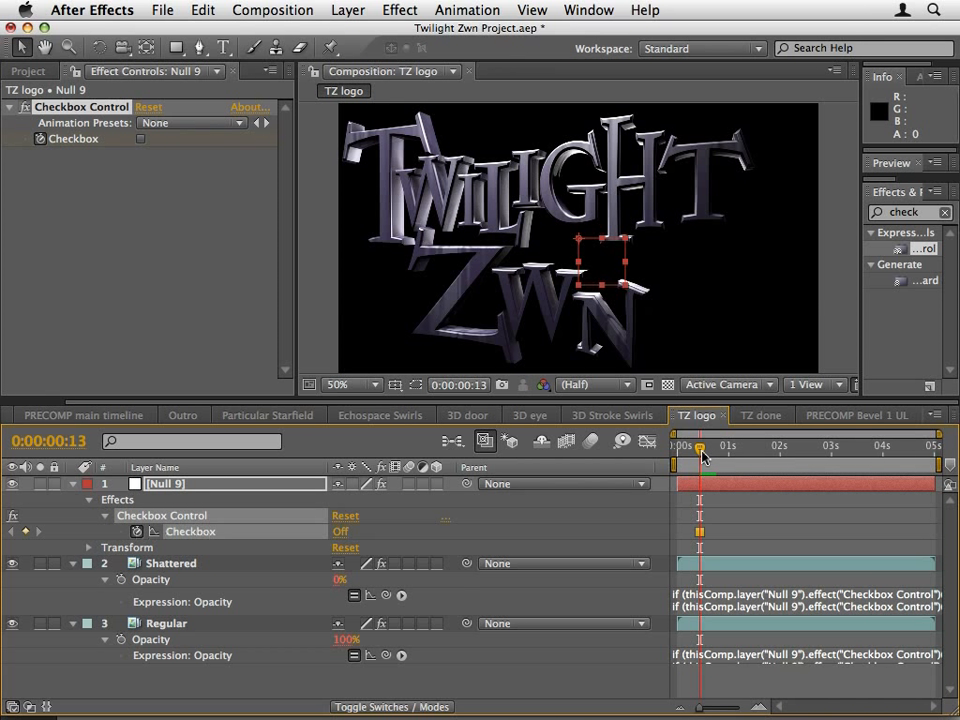
{"action": "left_click_drag", "start_coordinate": [702, 456], "coordinate": [706, 456]}
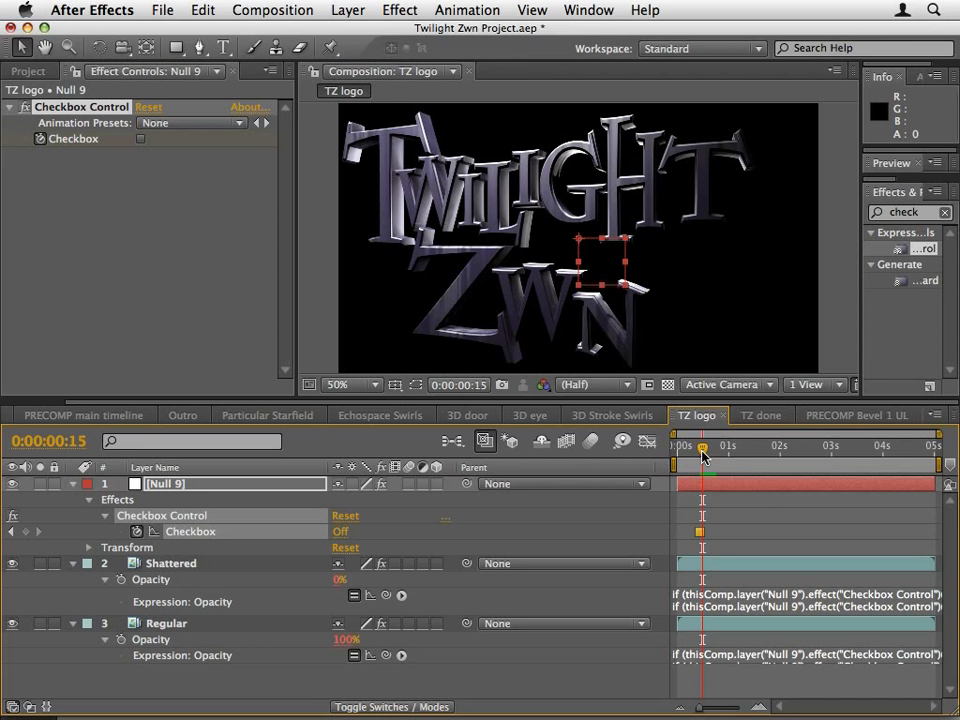
{"action": "key", "text": "Page_Down"}
{"action": "left_click", "coordinate": [341, 532]}
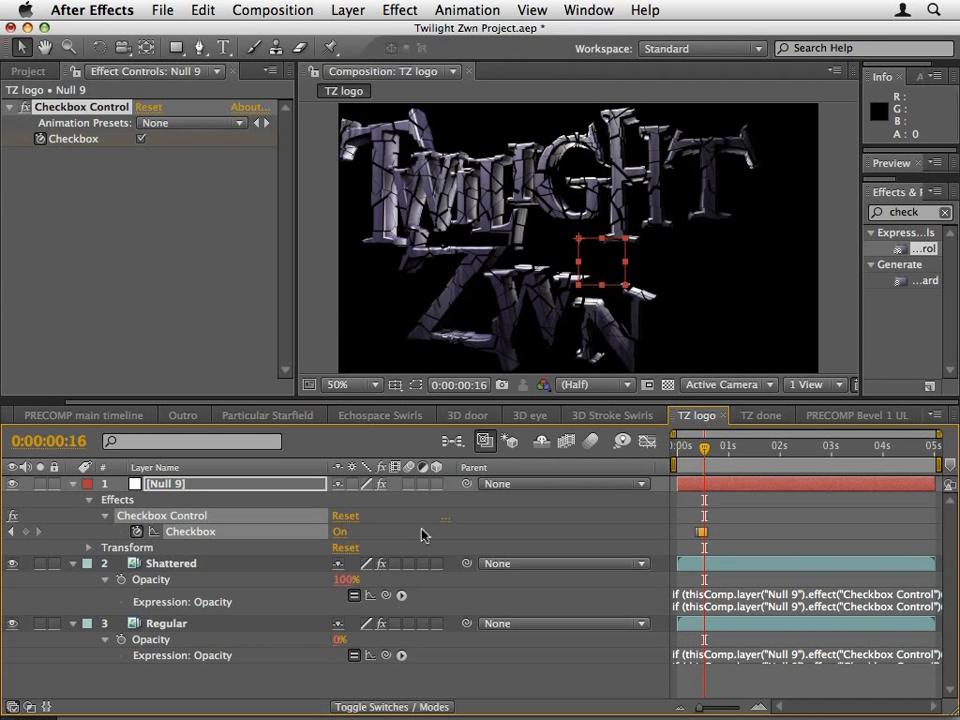
{"action": "key", "text": "Page_Down"}
{"action": "key", "text": "Page_Down"}
{"action": "left_click", "coordinate": [341, 532]}
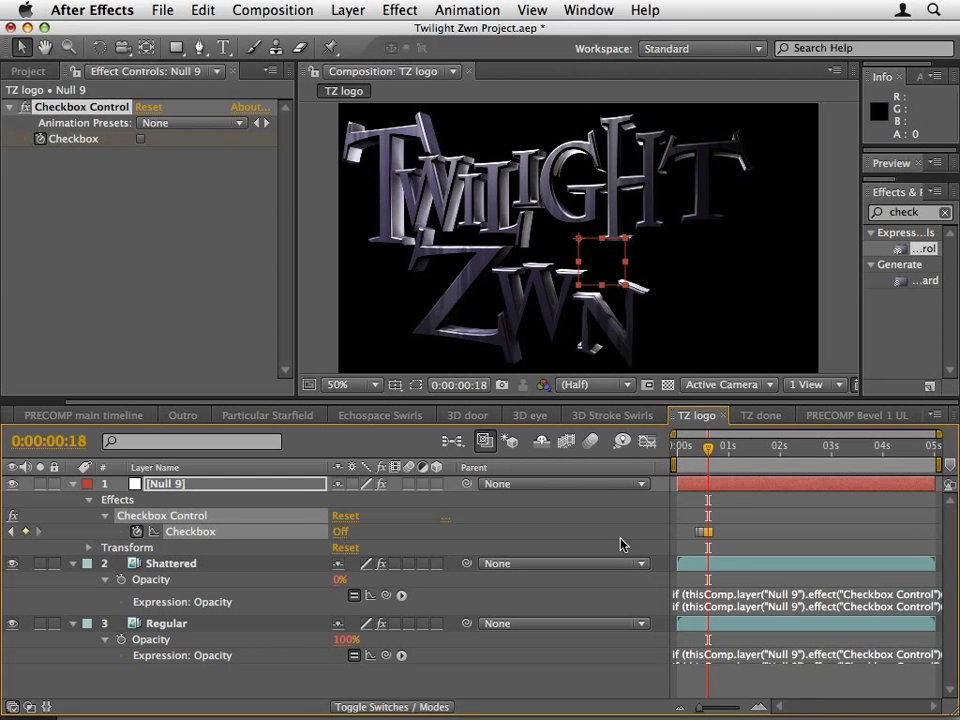
{"action": "mouse_move", "coordinate": [713, 456]}
{"action": "left_mouse_down"}
{"action": "mouse_move", "coordinate": [688, 455]}
{"action": "mouse_move", "coordinate": [718, 455]}
{"action": "mouse_move", "coordinate": [691, 461]}
{"action": "mouse_move", "coordinate": [713, 462]}
{"action": "left_mouse_up"}
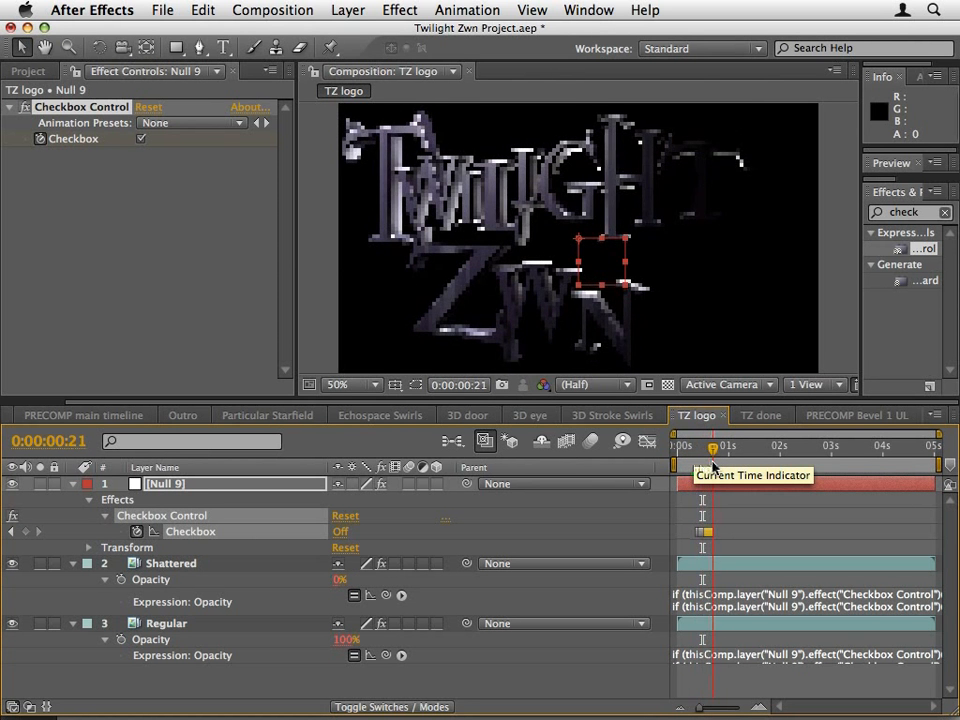
Open the TZ done composition and scrub up to about 0:00:15:06 to review the logo flicker in the finished sequence.
{"action": "left_click", "coordinate": [758, 416]}
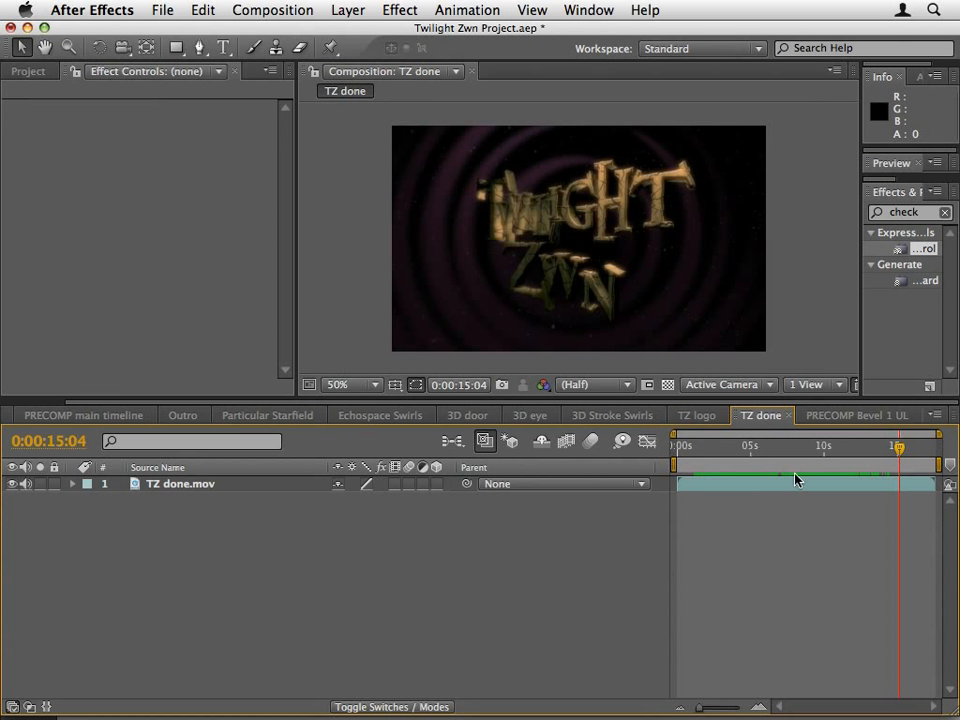
{"action": "left_click_drag", "start_coordinate": [859, 450], "coordinate": [900, 456]}
{"action": "left_click_drag", "start_coordinate": [879, 446], "coordinate": [901, 452]}
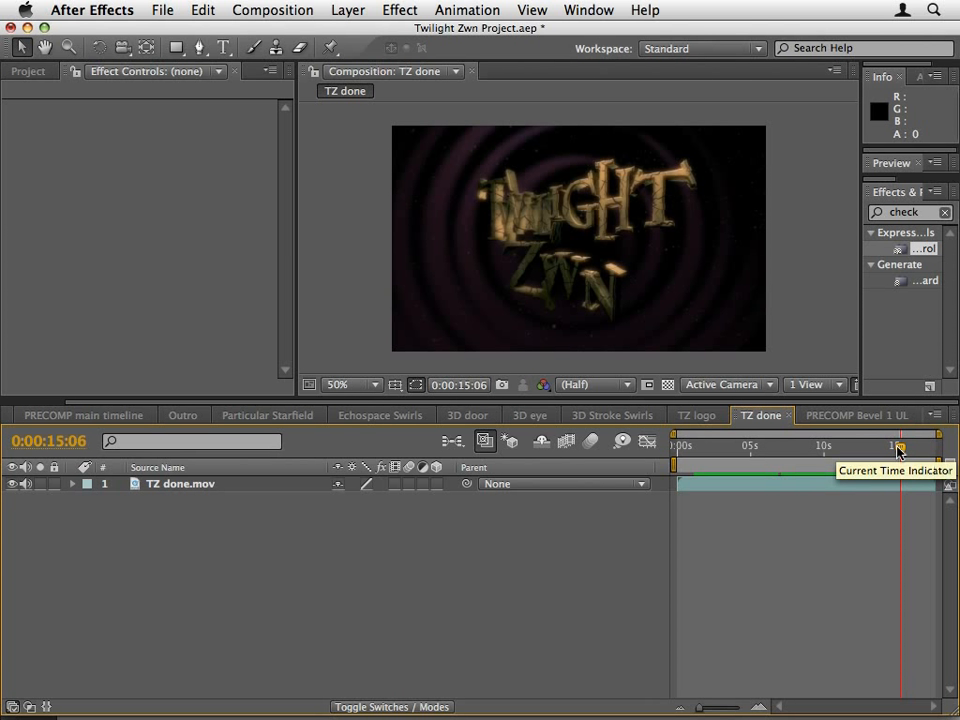
{"action": "left_click_drag", "start_coordinate": [888, 452], "coordinate": [901, 452]}
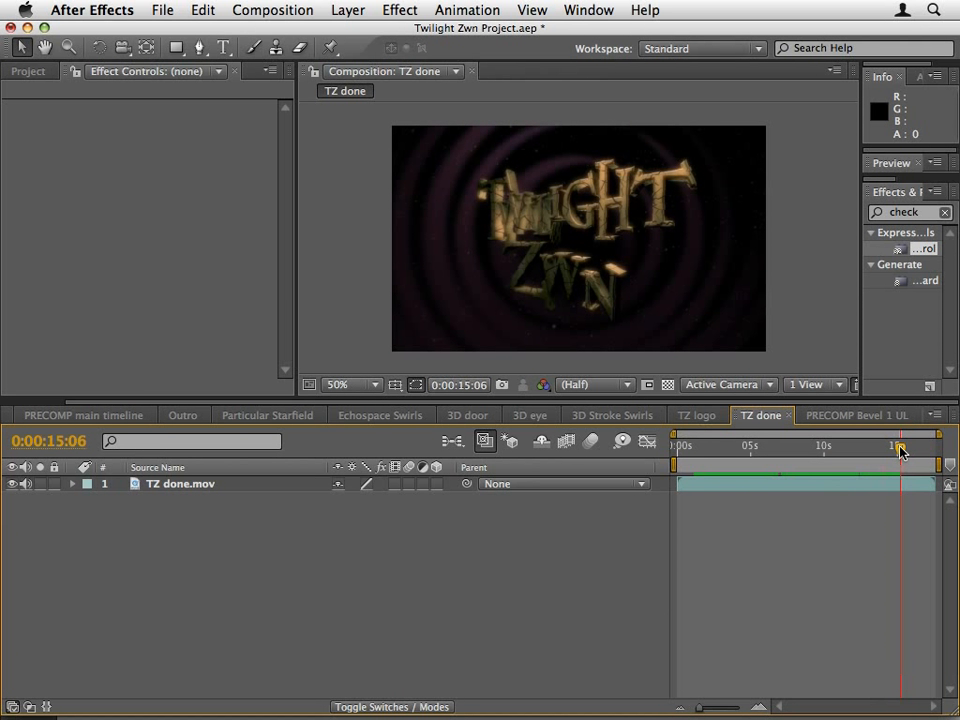
Switch to Logic Pro, play the opening bars of the Twilight Zwn audio project, stop playback and return to After Effects.
{"action": "key", "text": "super+Tab"}
{"action": "key", "text": "super+Tab"}
{"action": "key", "text": "super+Tab"}
{"action": "key", "text": "super+Tab"}
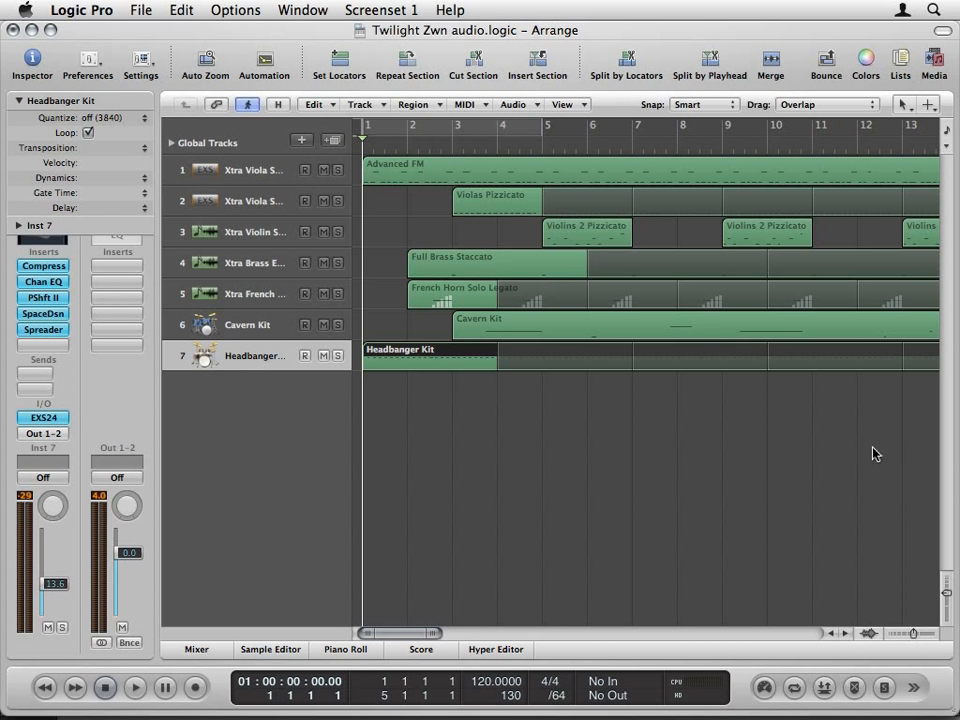
{"action": "key", "text": "space"}
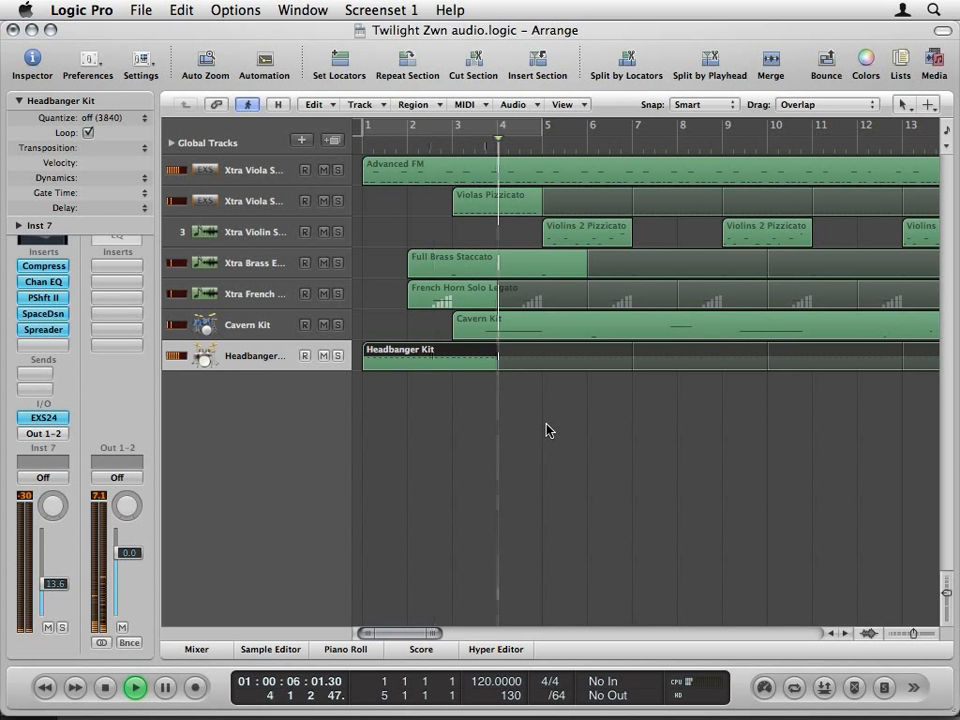
{"action": "key", "text": "space"}
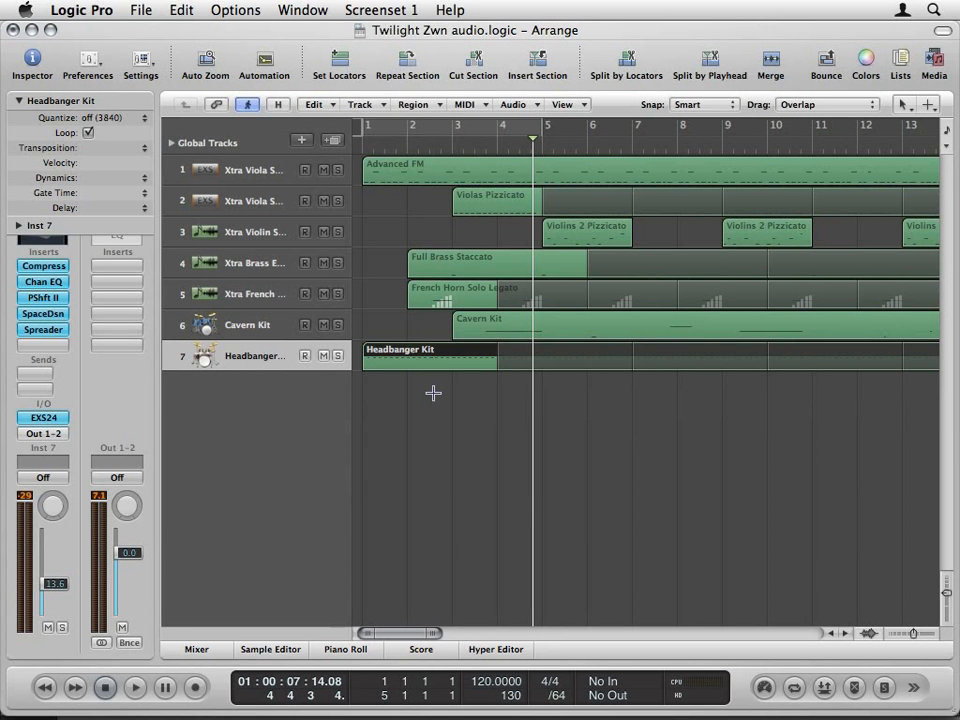
{"action": "key", "text": "super+Tab"}
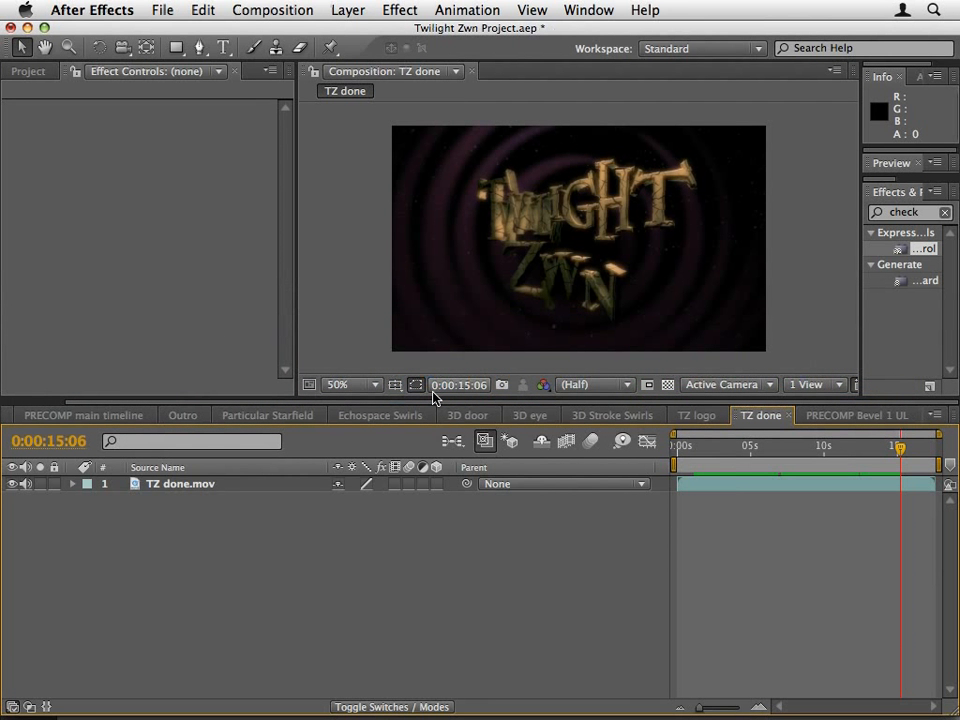